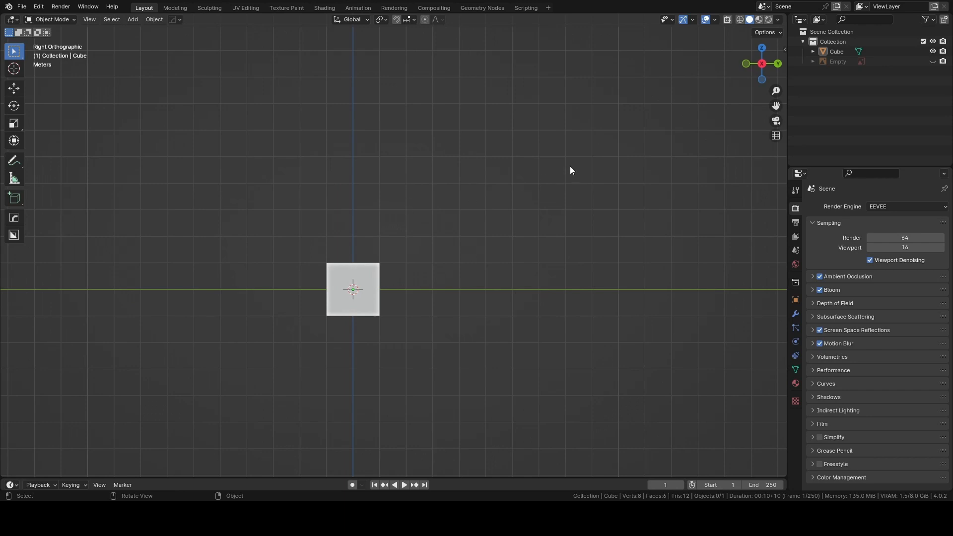
Unhide the kitchen island reference image and delete the existing cube.
left_click(933, 62)
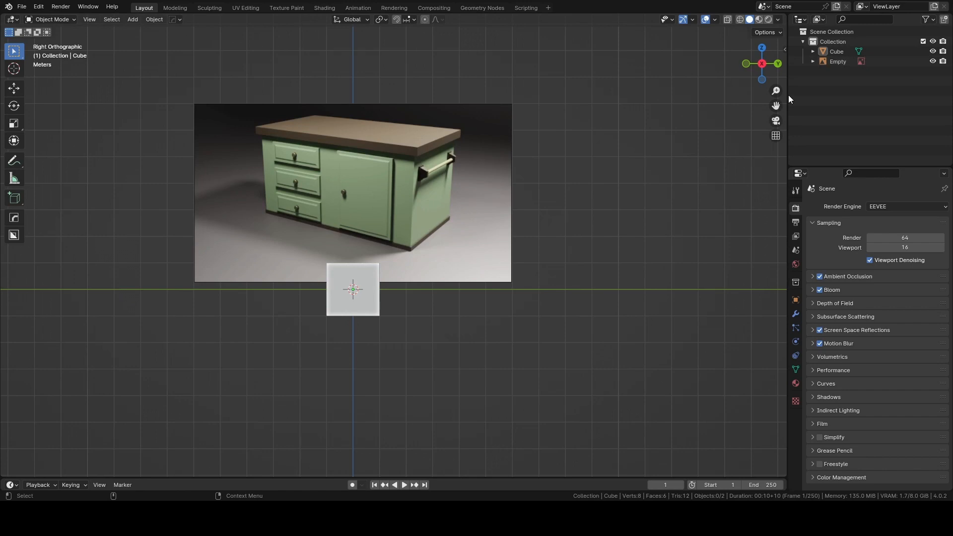
left_click(432, 207)
left_click(549, 203)
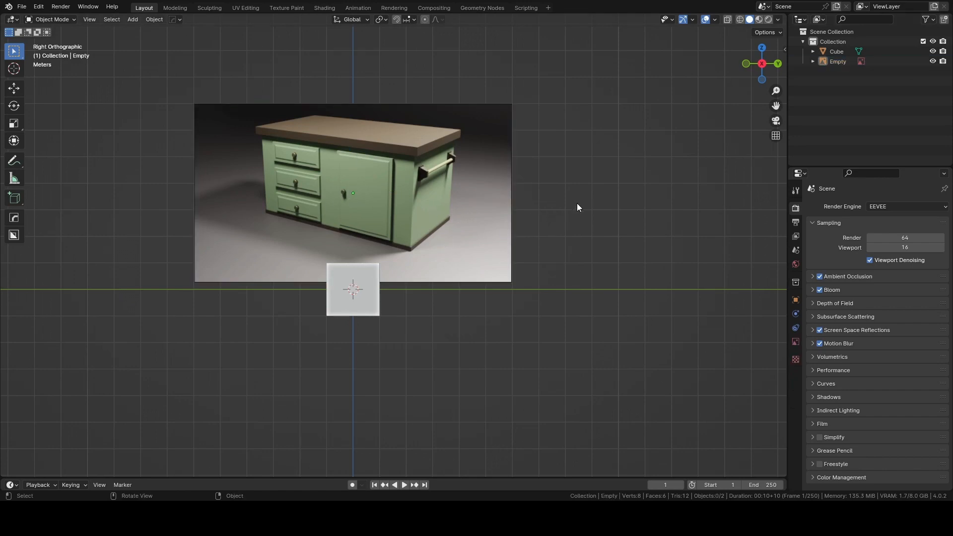
left_click(363, 304)
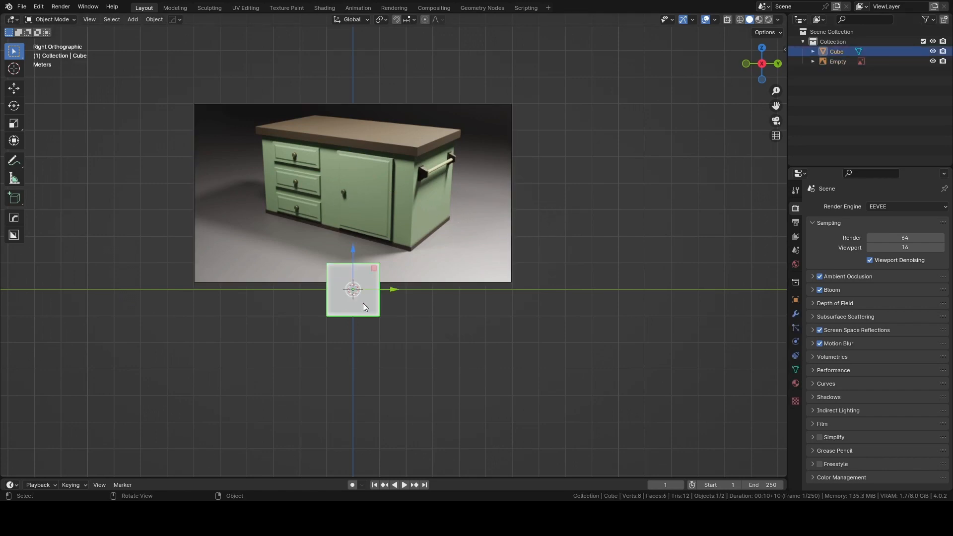
key("Delete")
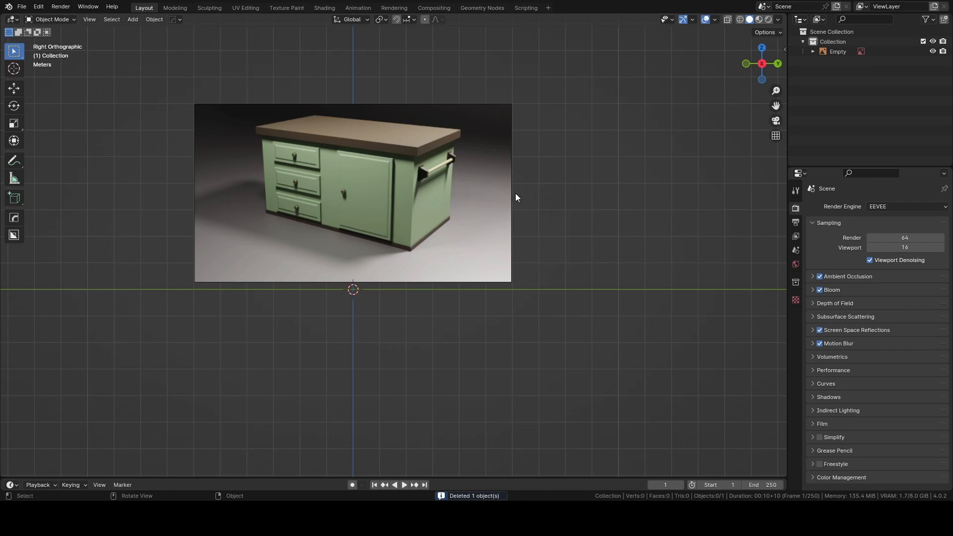
Scale up the reference image uniformly by about 1.58.
left_click(440, 179)
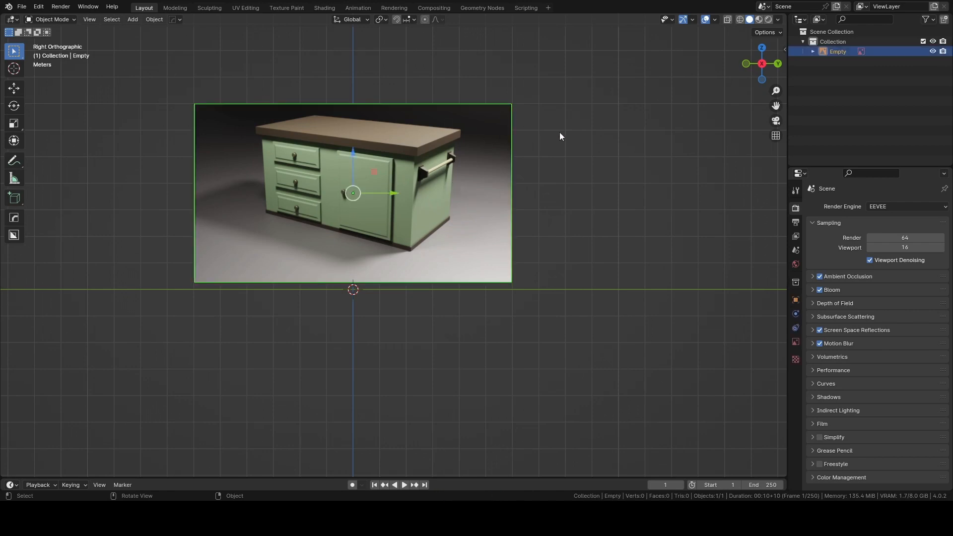
key("s")
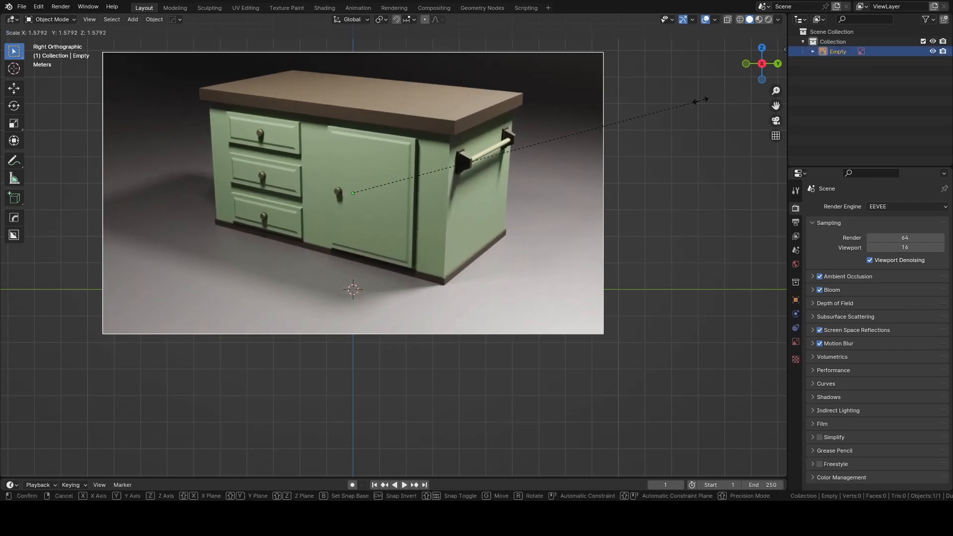
left_click(701, 101)
left_click(635, 223)
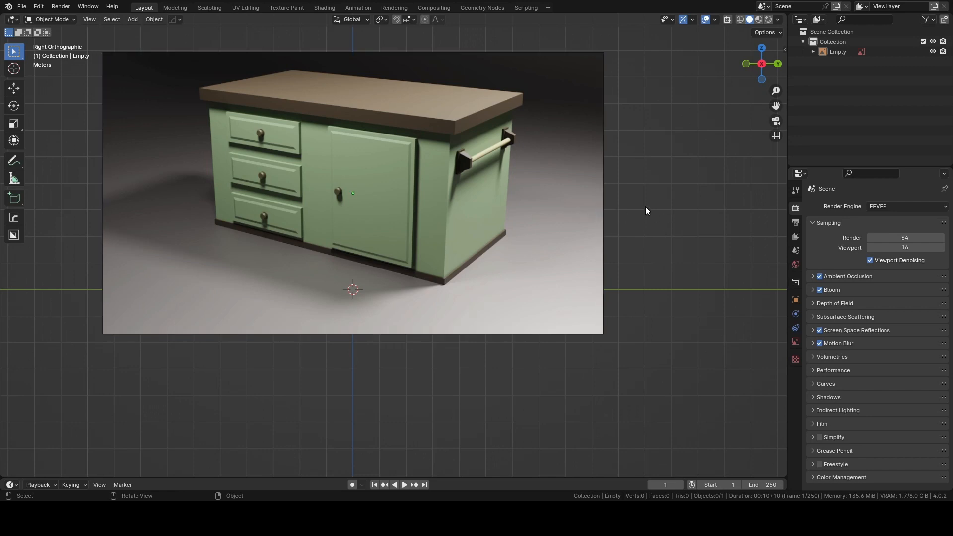
Hide the reference image and add a new cube mesh at the world origin.
left_click(558, 192)
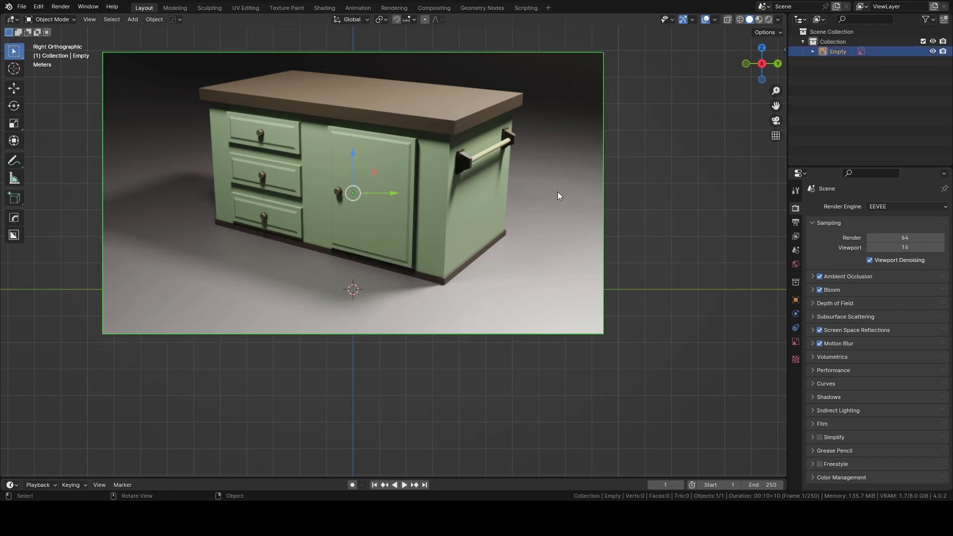
key("h")
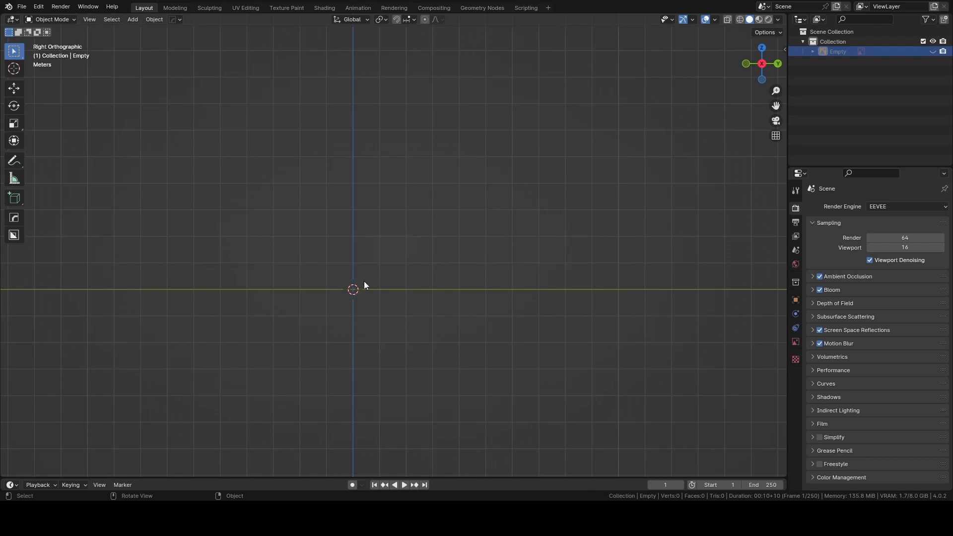
key("shift+a")
mouse_move(363, 277)
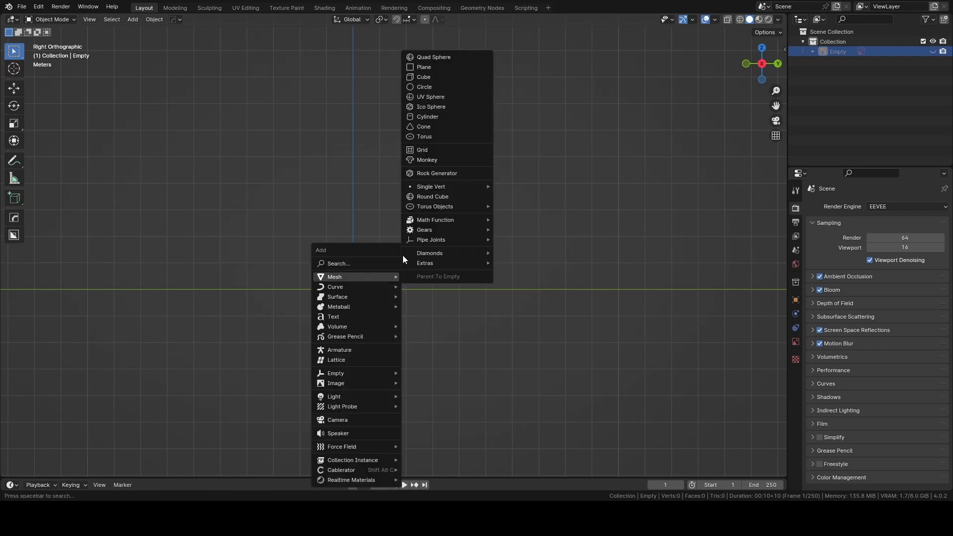
left_click(437, 77)
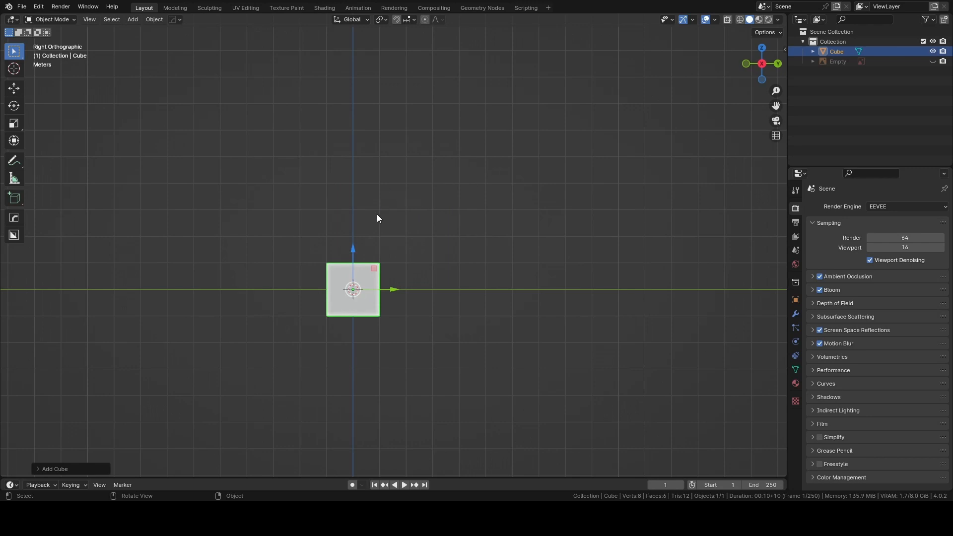
Show the object's transform values and scale the cube uniformly to about 6.5 m per side.
middle_click_drag(318, 208, 425, 269)
scroll(426, 268, "up", 3)
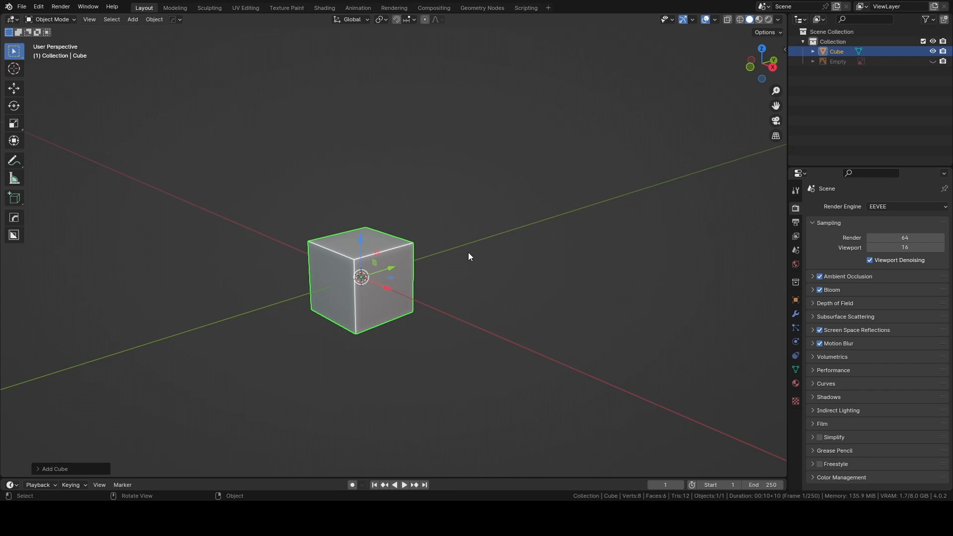
key("q")
key("n")
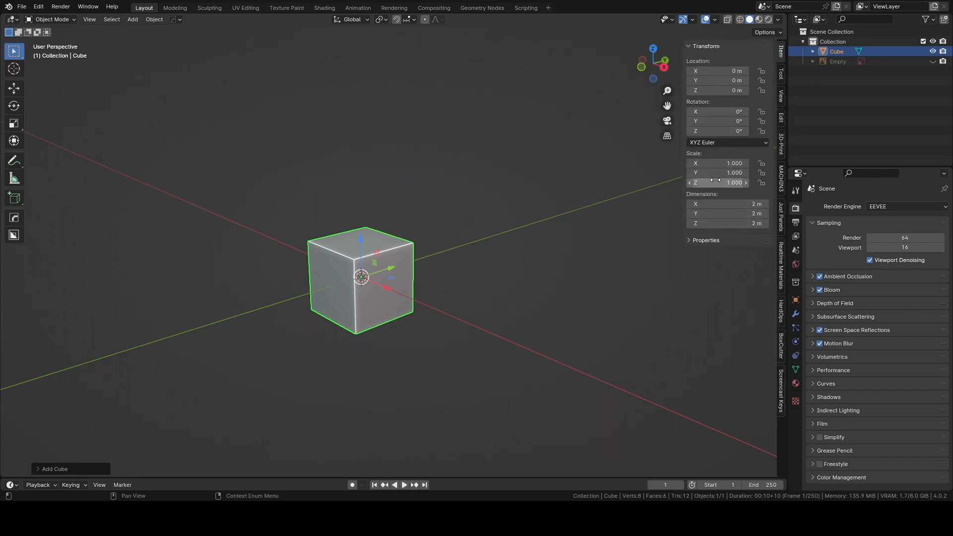
middle_click_drag(524, 201, 516, 200)
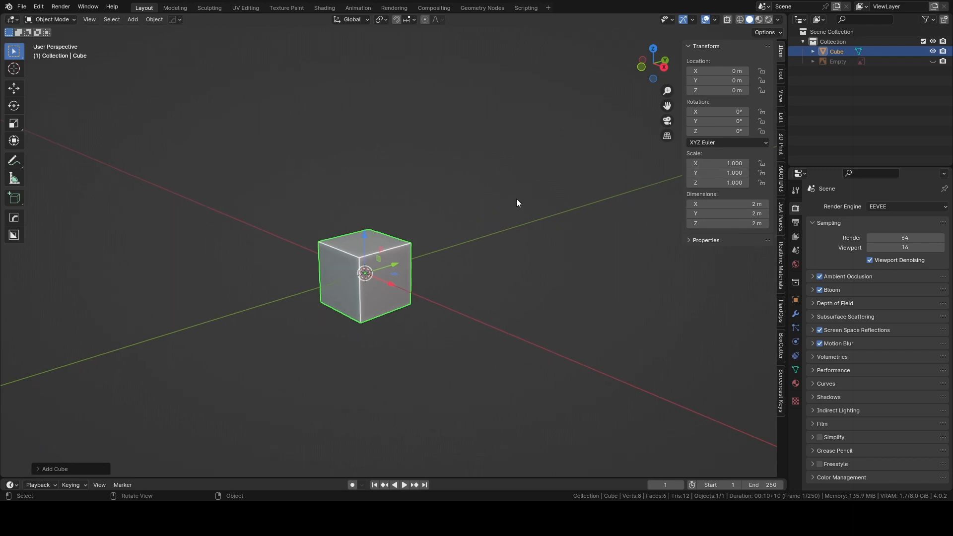
scroll(472, 204, "down", 1)
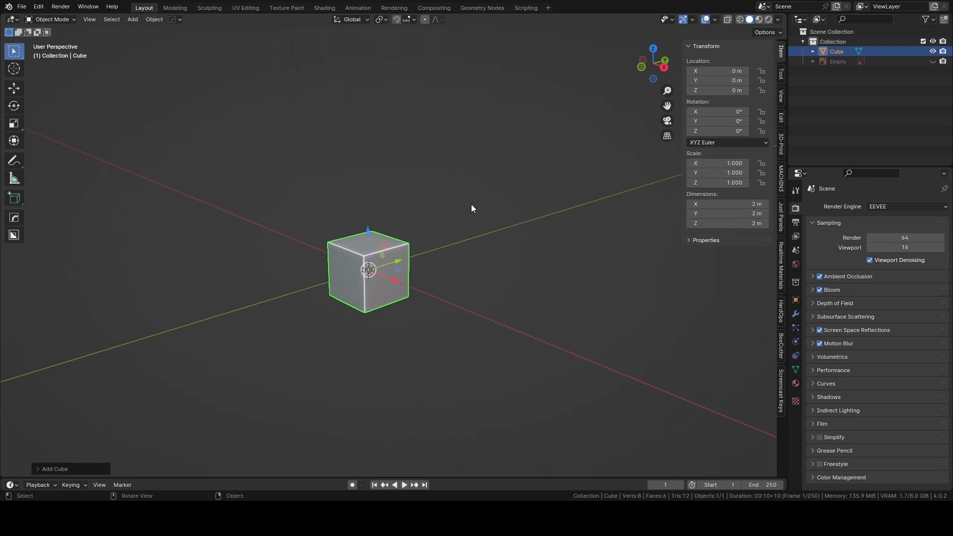
key("s")
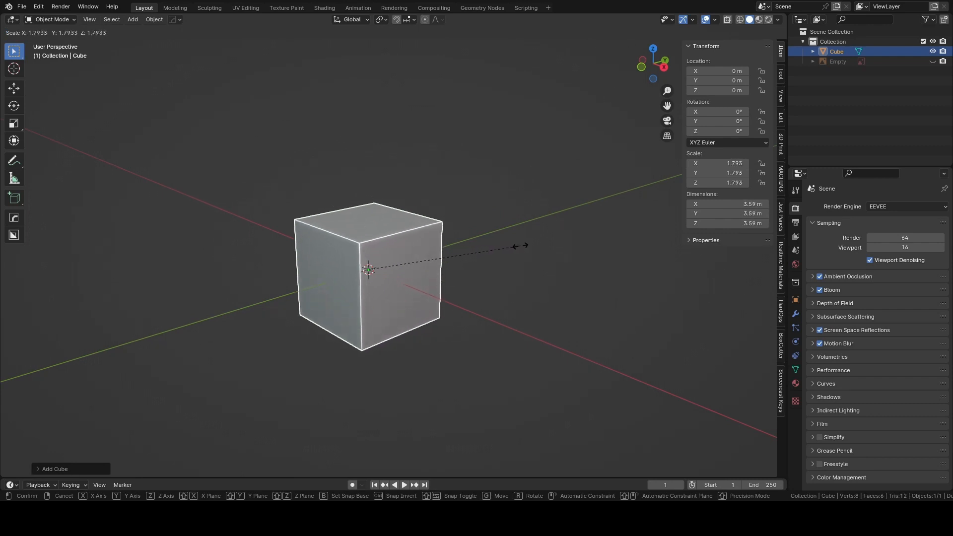
left_click(638, 246)
Stretch the cube along the Y axis to about 12.4 m to form the island's body.
middle_click_drag(652, 177, 418, 192)
middle_click_drag(494, 197, 514, 192, "shift")
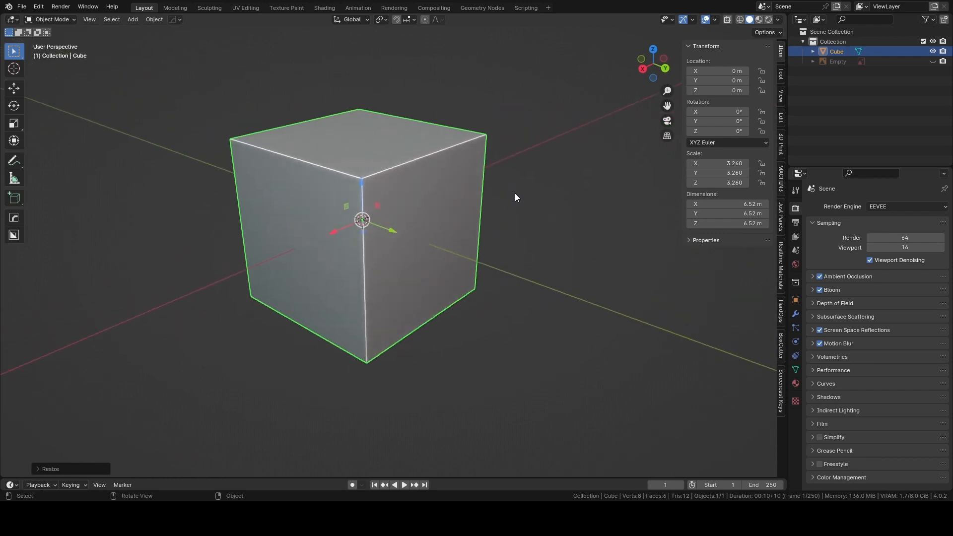
scroll(514, 193, "down", 2)
key("s")
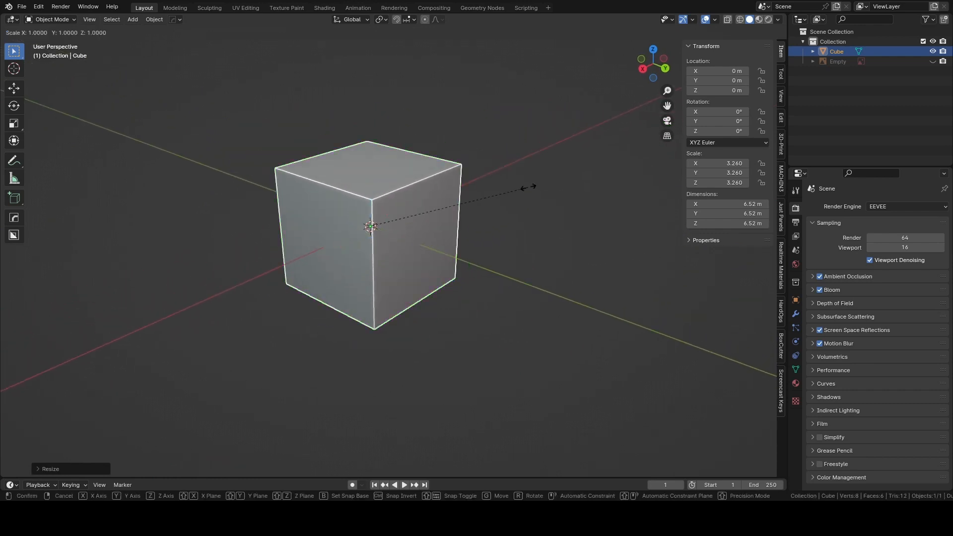
key("y")
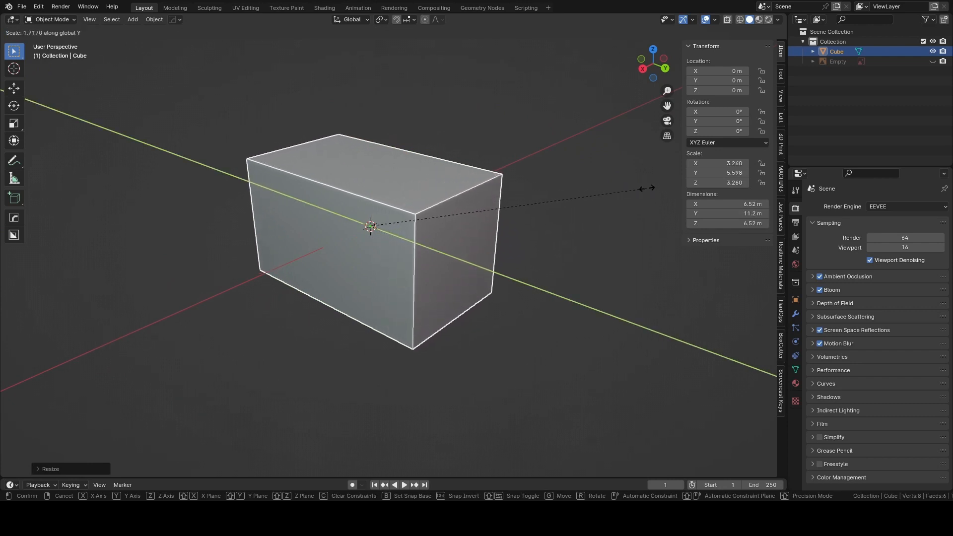
left_click(677, 187)
Duplicate the island body and raise the copy straight up to about 6.85 m in Z.
middle_click_drag(424, 104, 448, 87)
left_click(306, 107)
middle_click_drag(306, 107, 390, 151)
left_click(417, 160)
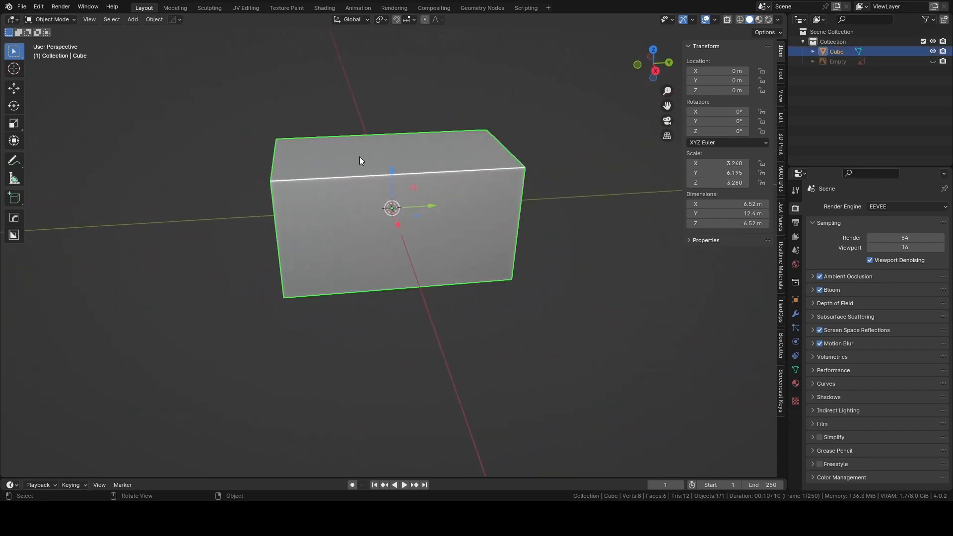
key("shift+d")
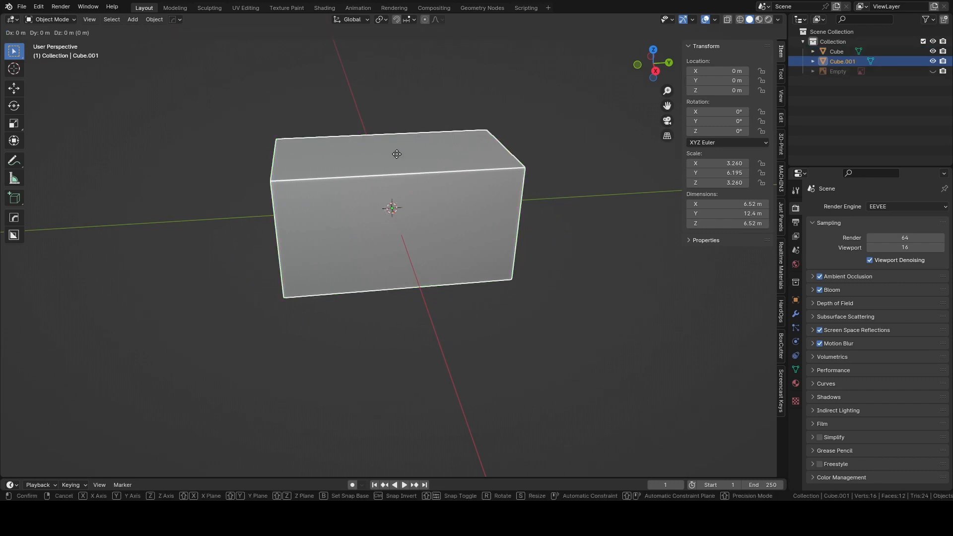
right_click(397, 154)
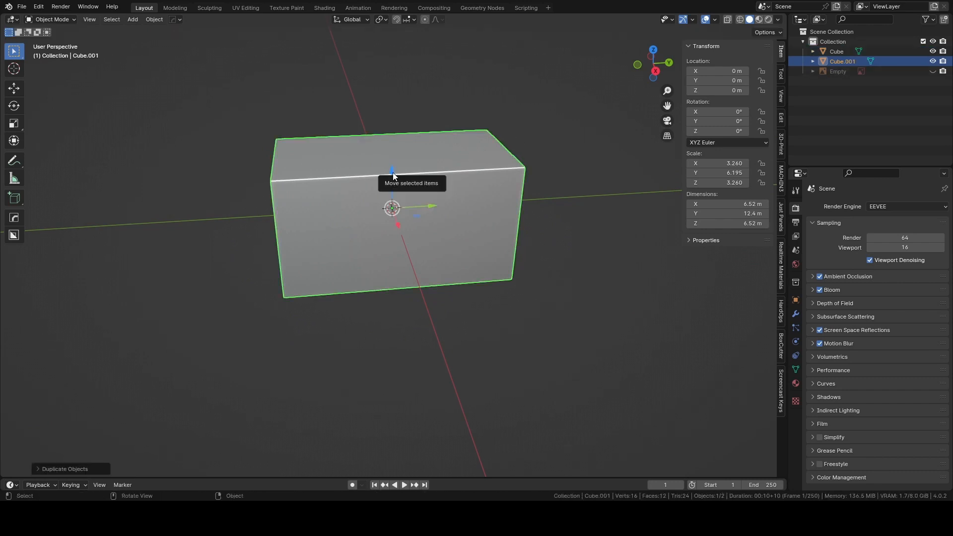
left_click_drag(393, 171, 400, 35)
Flatten the duplicated box to about 0.55 m thick along Z and lower it to about 3.79 m, just above the body.
middle_click_drag(351, 113, 443, 145)
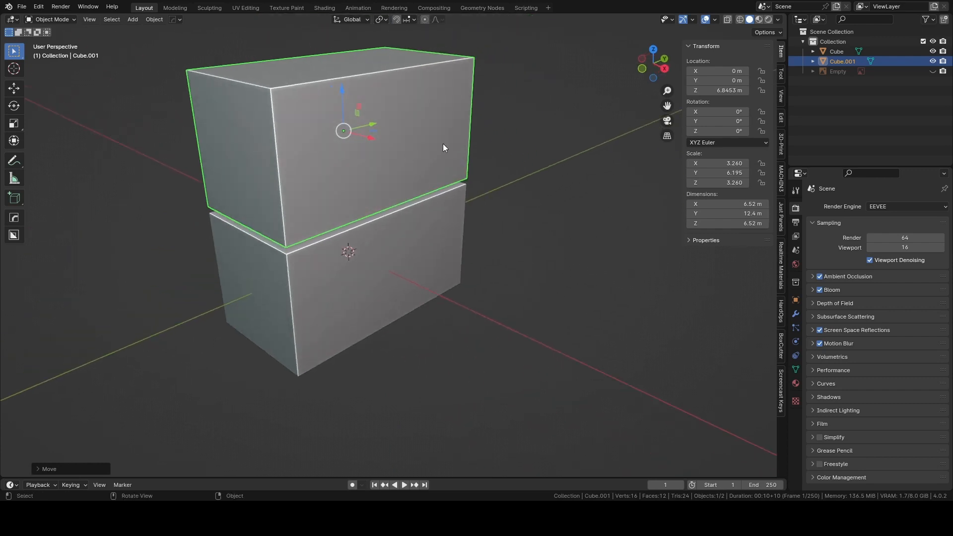
key("s")
key("z")
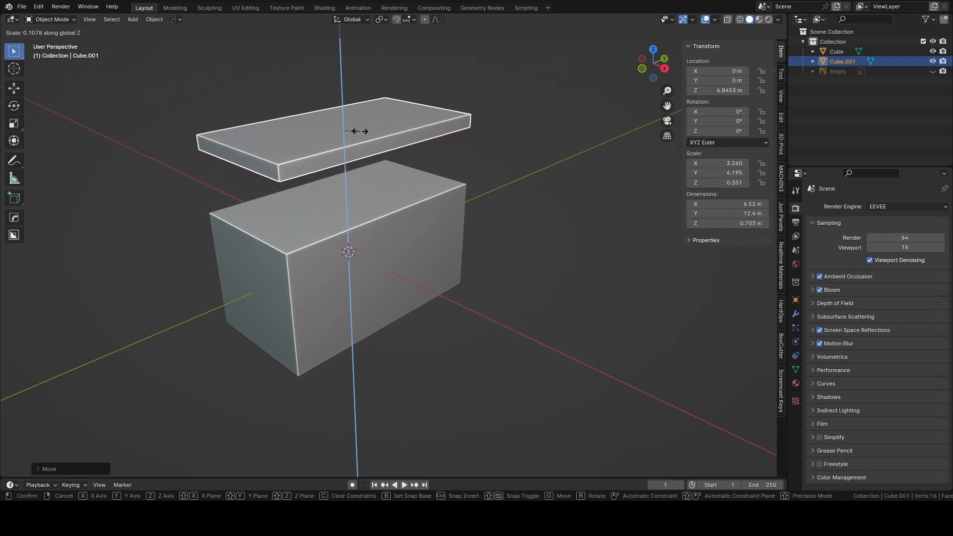
left_click(359, 131)
left_click_drag(341, 86, 329, 147)
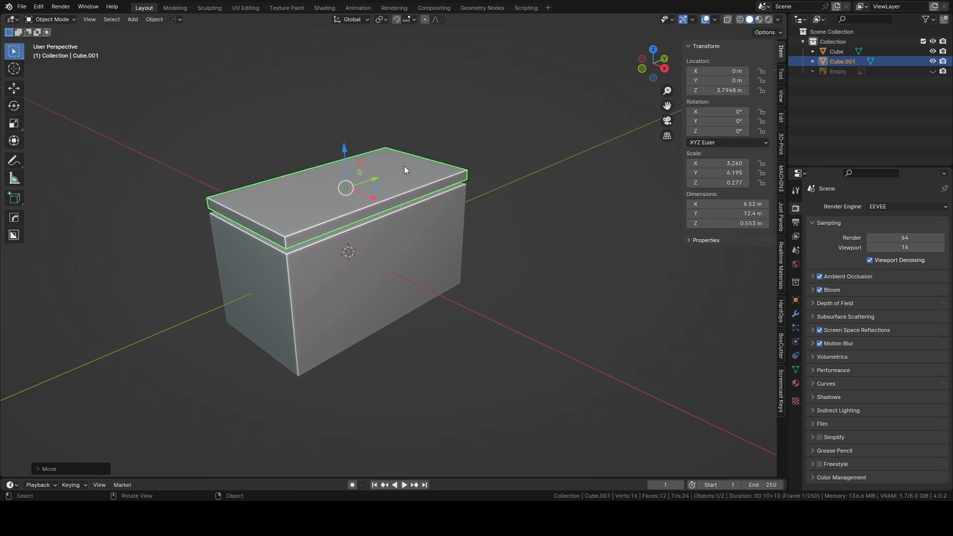
Scale the countertop slab in X and Y only, to about 7.5 m by 14.3 m, so it overhangs the body.
scroll(405, 166, "up", 1)
middle_click_drag(405, 166, 454, 172, "shift")
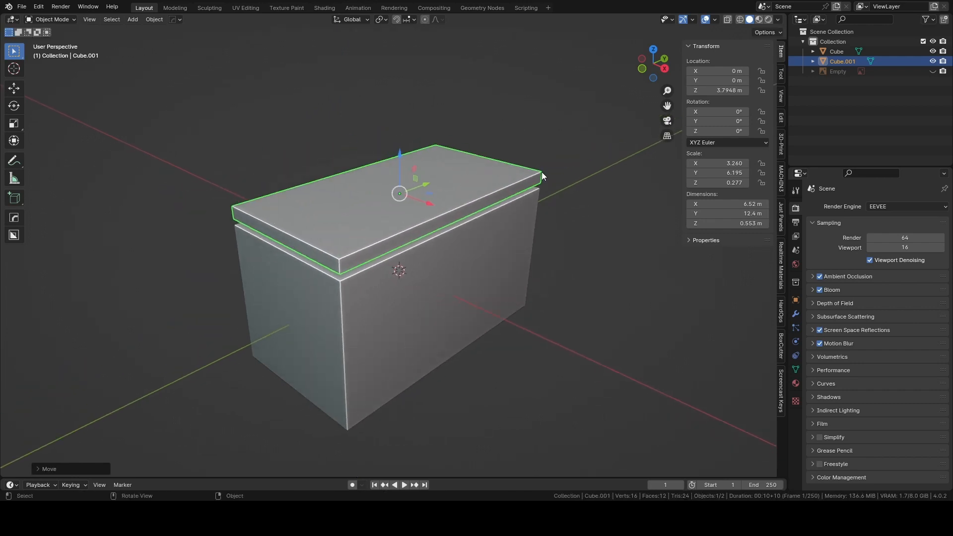
key("s")
key("shift+z")
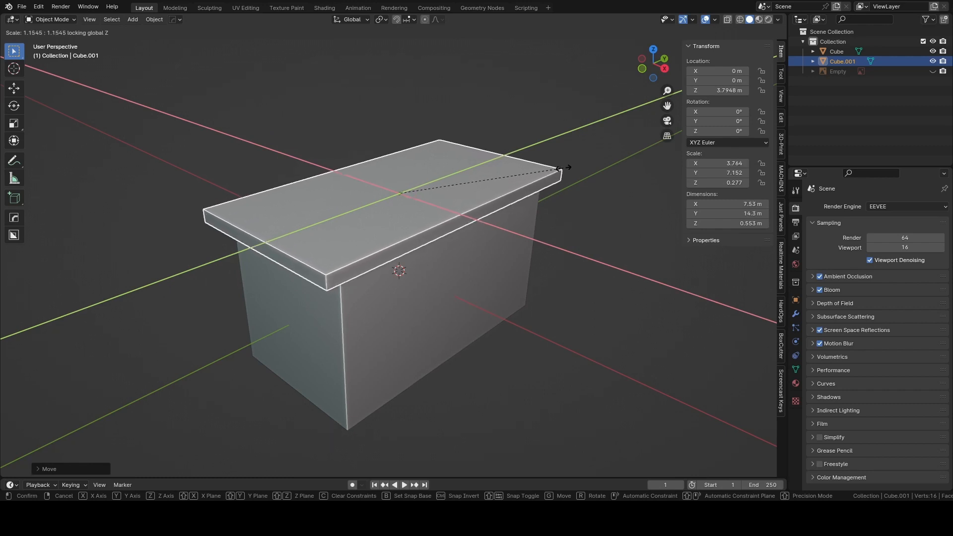
left_click(564, 169)
Lower the countertop slab onto the body, to about 3.43 m in Z.
middle_click_drag(551, 176, 529, 194)
scroll(480, 191, "up", 2)
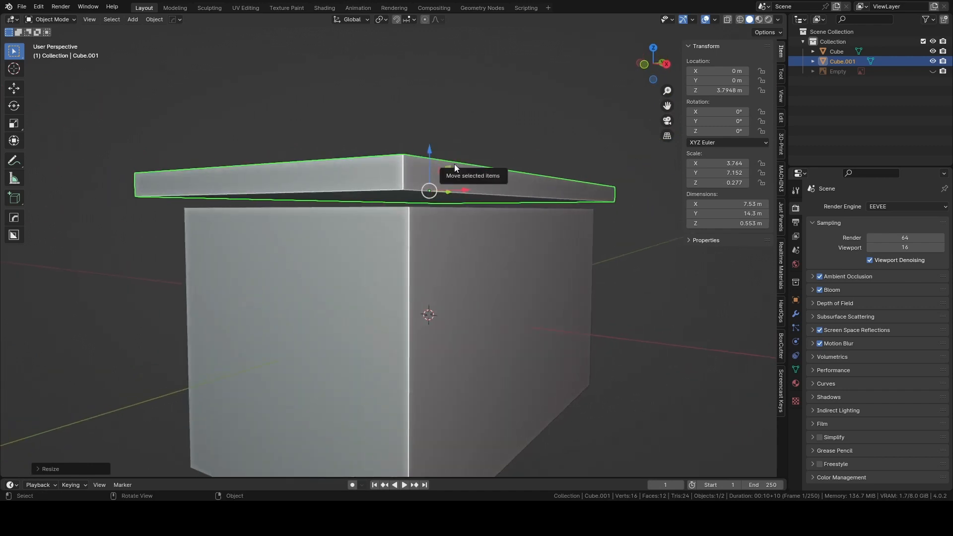
left_click_drag(428, 148, 428, 166)
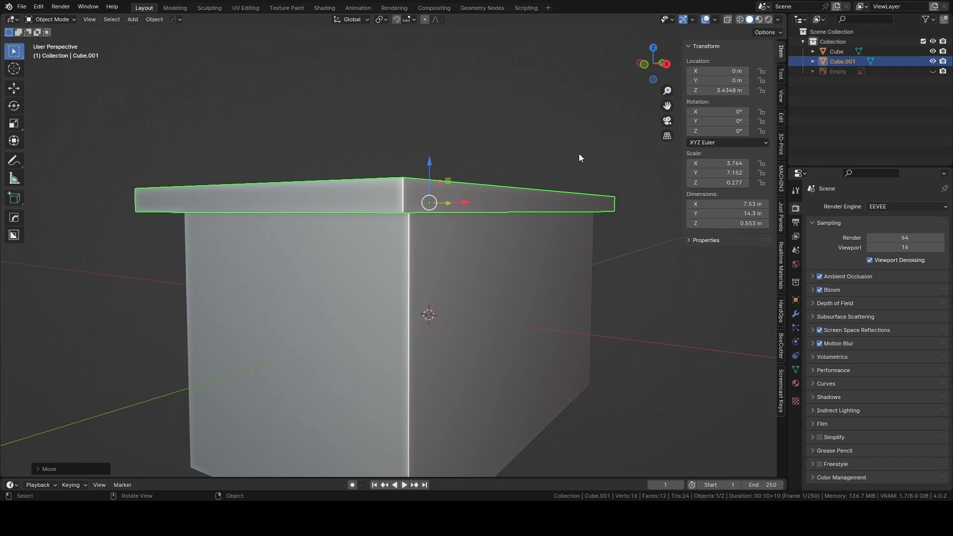
Check the overhang from several sides and shorten the countertop slab along Y to about 12.7 m.
middle_click_drag(582, 151, 470, 172)
scroll(487, 150, "down", 1)
scroll(456, 160, "up", 2)
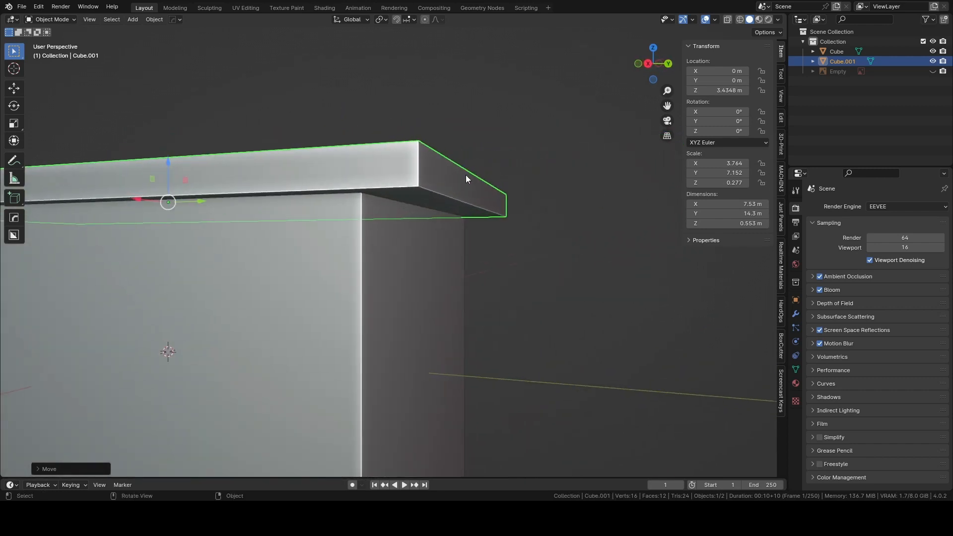
scroll(465, 178, "down", 1)
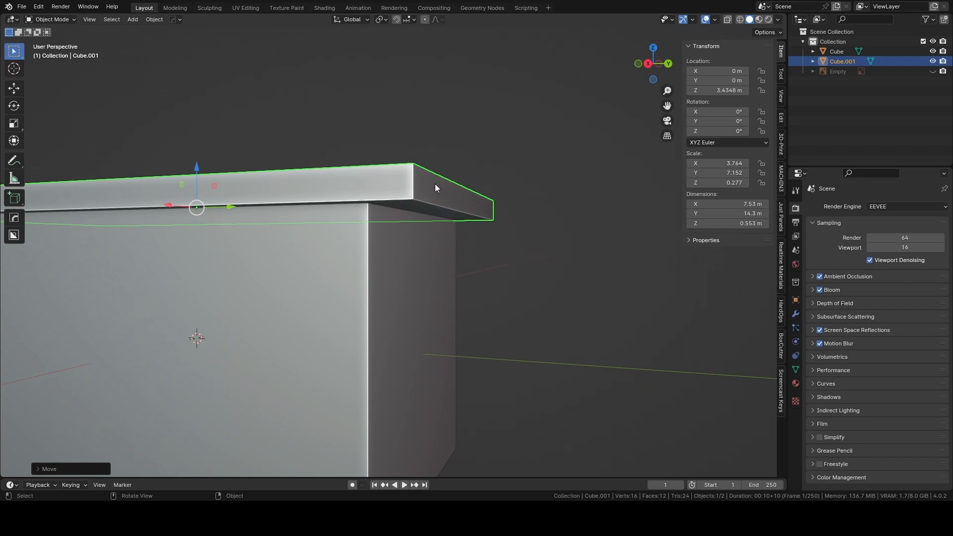
middle_click_drag(409, 187, 336, 170)
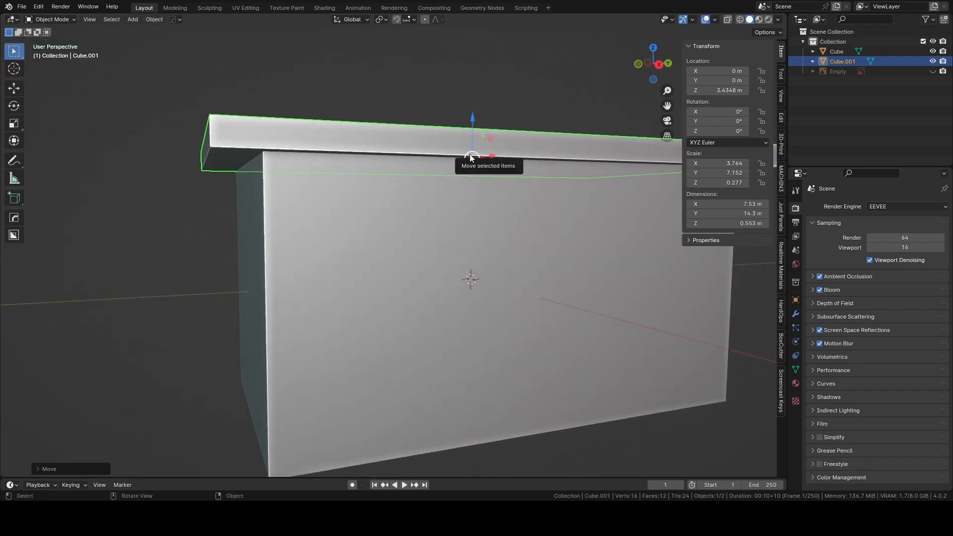
middle_click_drag(534, 139, 504, 125, "shift")
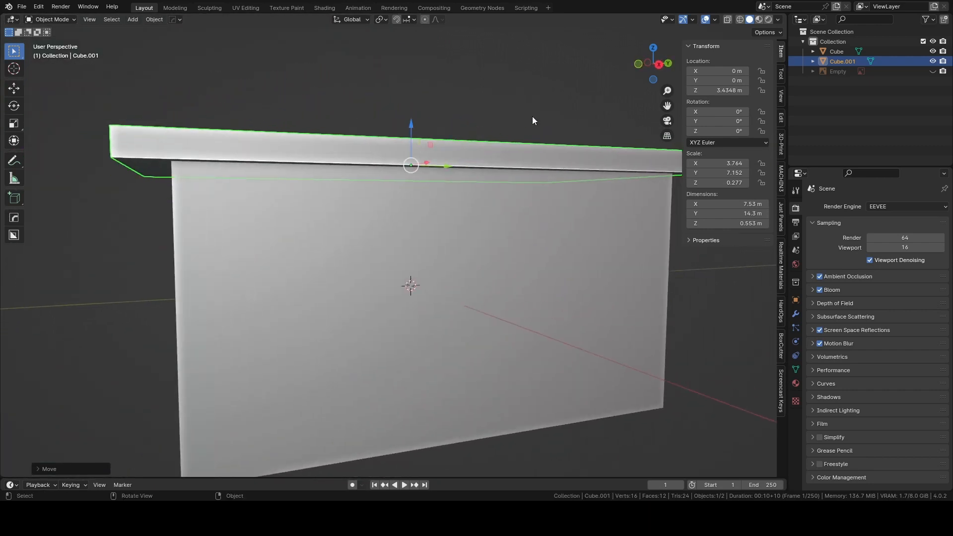
key("s")
key("x")
key("y")
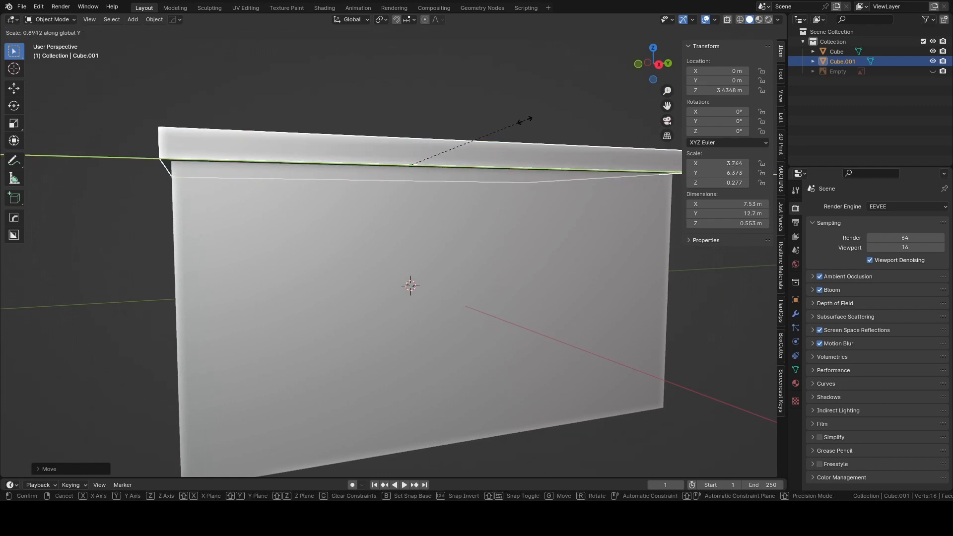
left_click(525, 120)
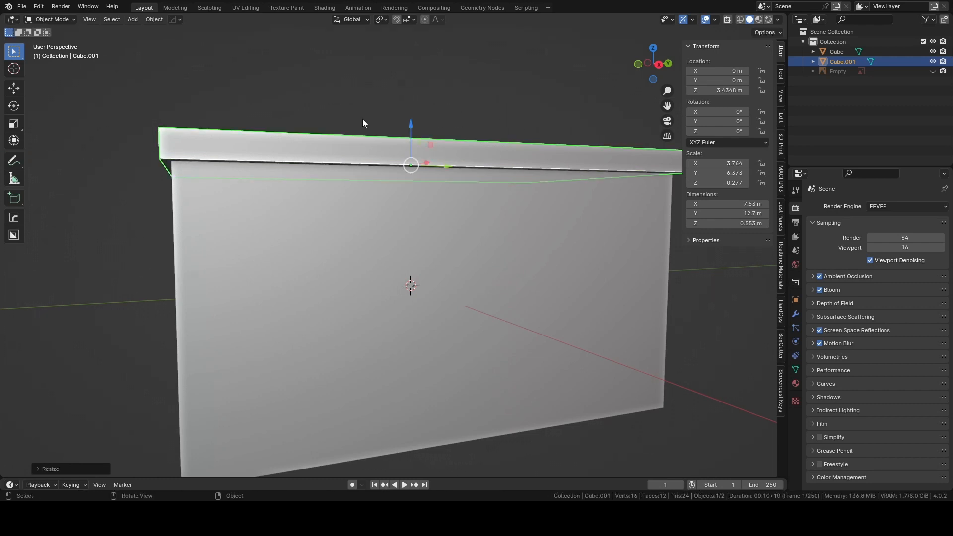
Duplicate the countertop slab in place and raise the copy to about 4.44 m in Z.
left_click(364, 119)
mouse_move(364, 119)
middle_mouse_down()
mouse_move(355, 117)
mouse_move(425, 110)
mouse_move(421, 95)
mouse_move(372, 81)
mouse_move(334, 96)
mouse_move(399, 143)
mouse_move(334, 140)
mouse_move(362, 124)
middle_mouse_up()
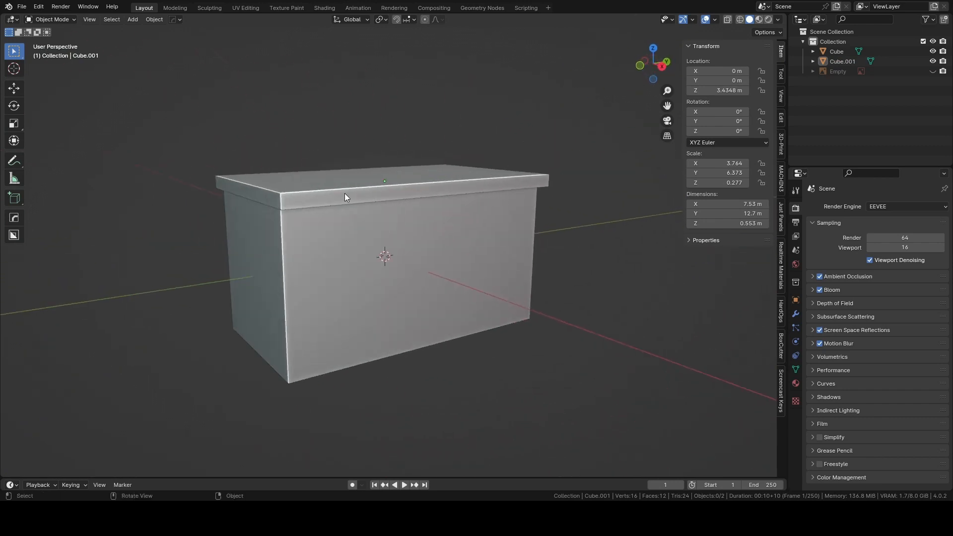
left_click(383, 189)
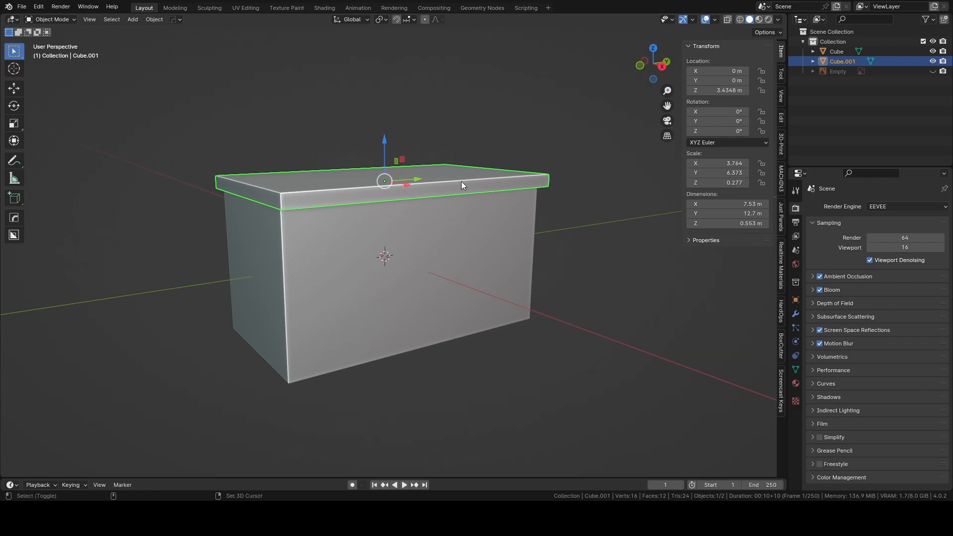
key("shift+d")
key("Escape")
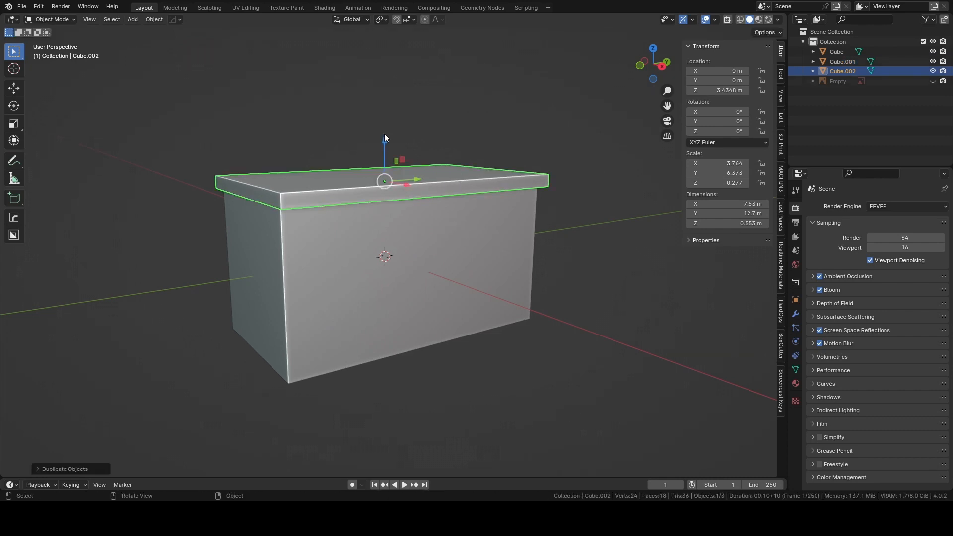
left_click_drag(384, 133, 386, 113)
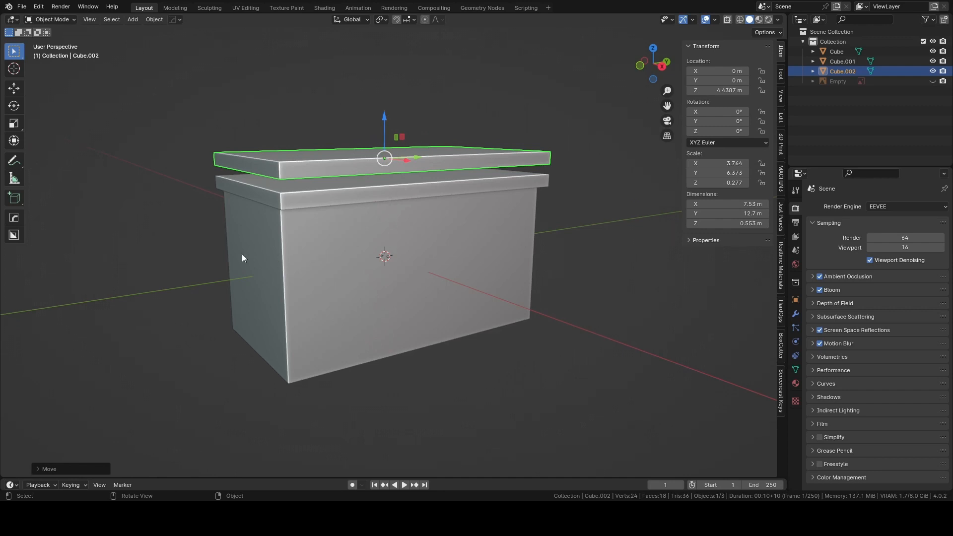
Activate the Move tool and reselect the raised copy of the countertop slab.
left_click(185, 253)
key("shift+space")
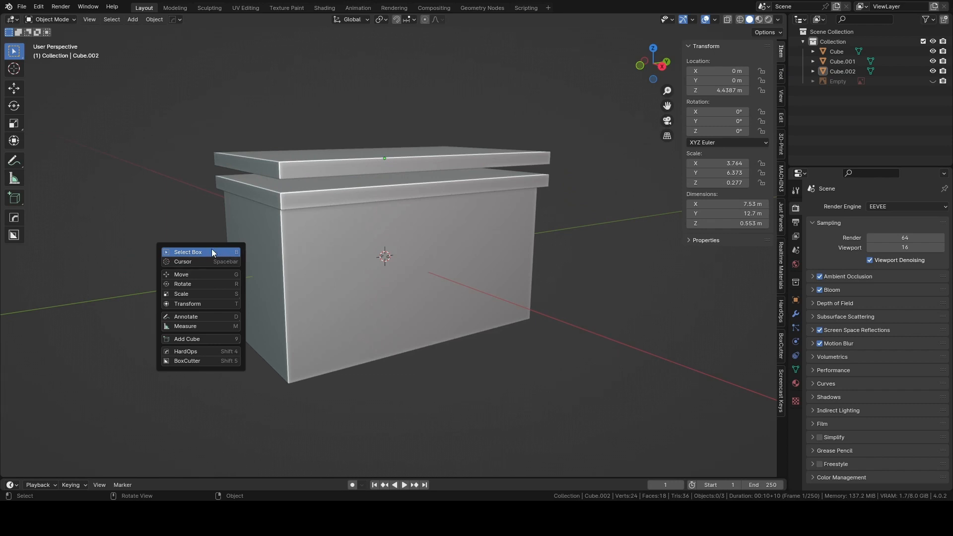
left_click(194, 275)
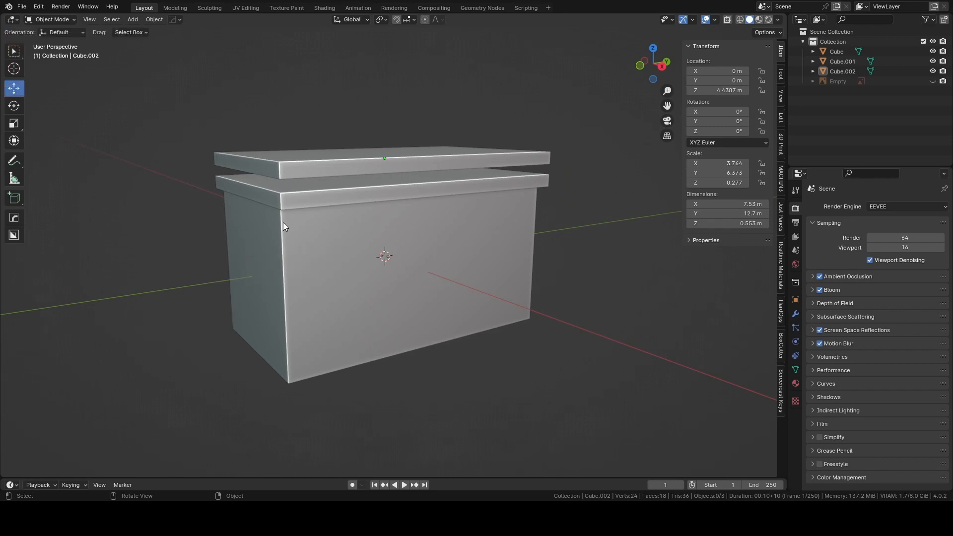
left_click(388, 160)
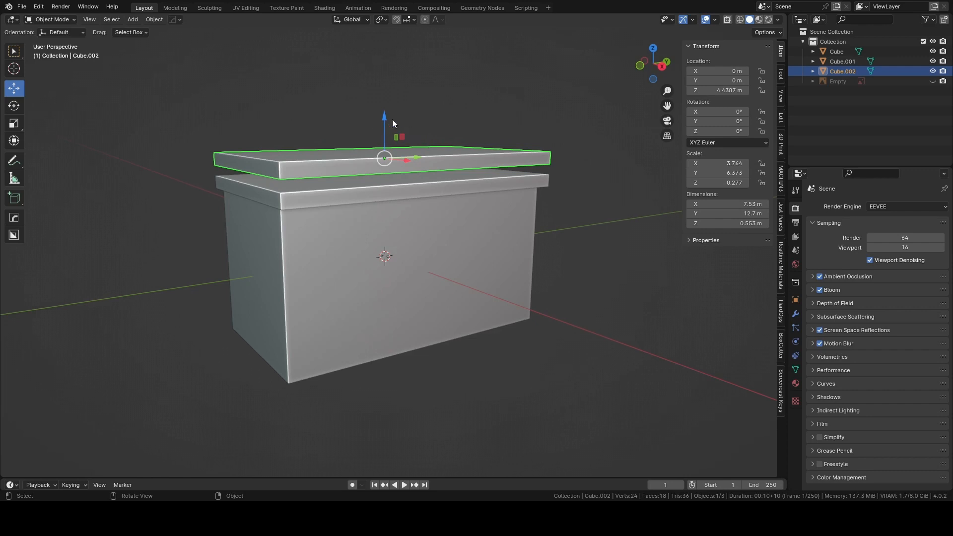
left_click_drag(384, 115, 377, 297)
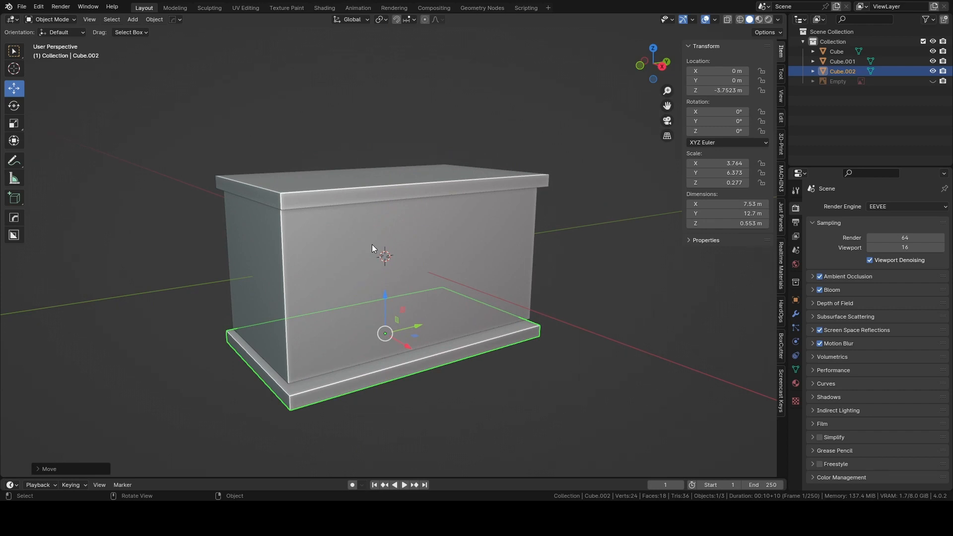
key("ctrl+z")
key("g")
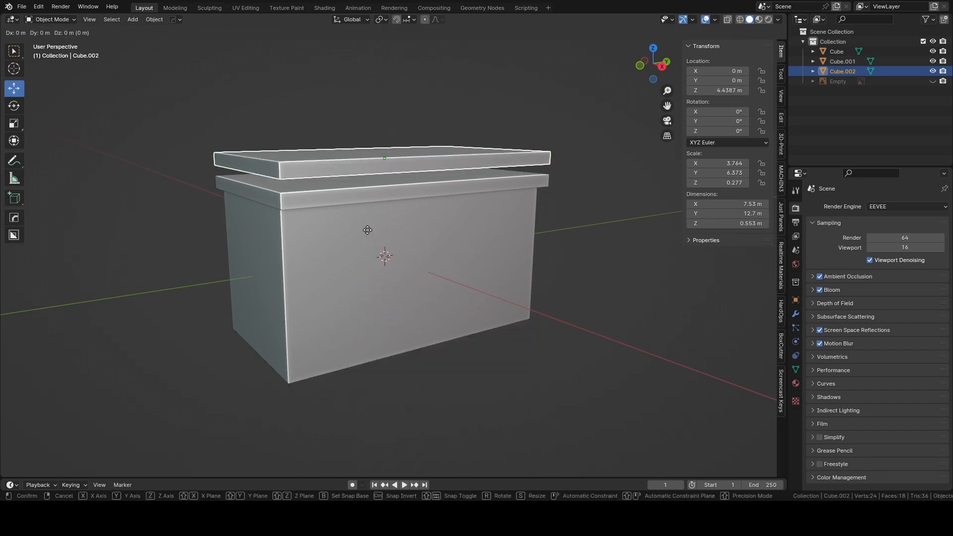
key("z")
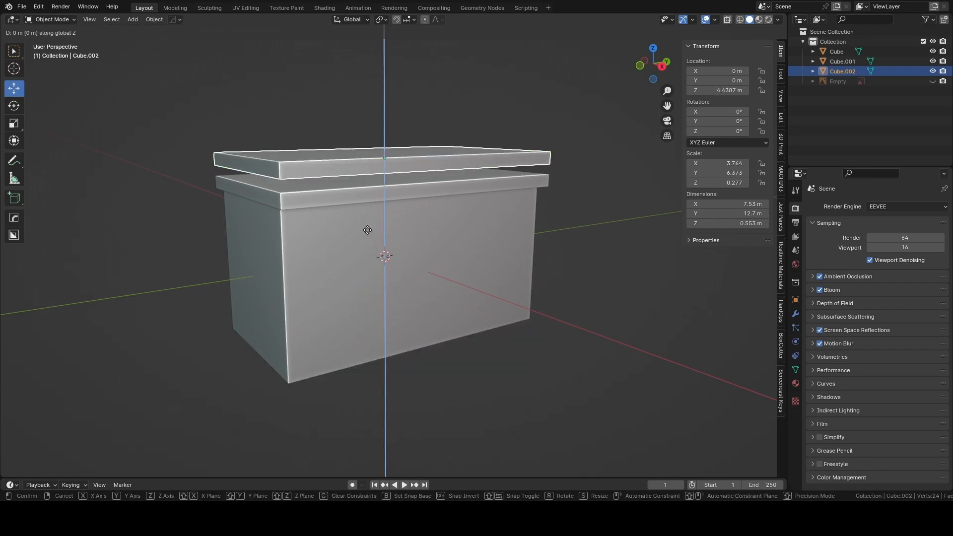
key("x")
key("y")
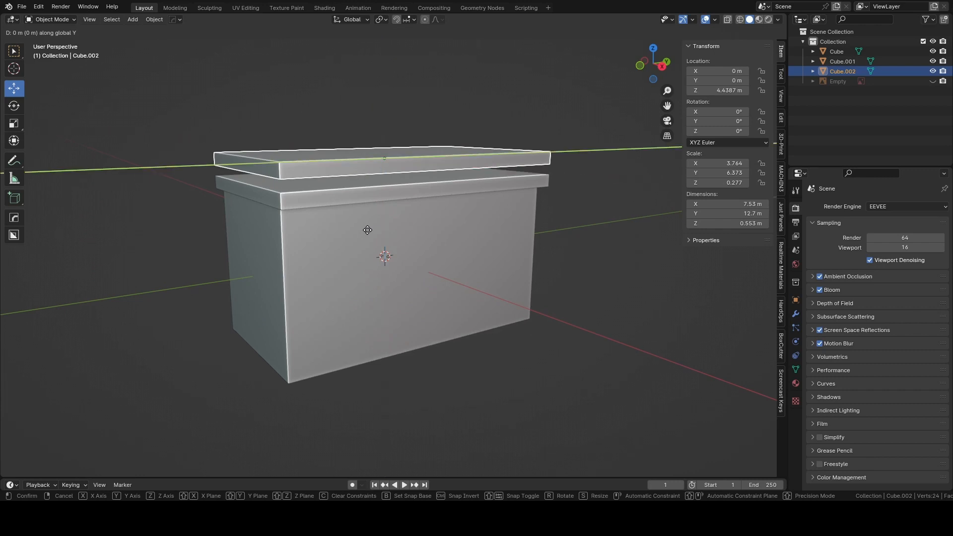
right_click(368, 231)
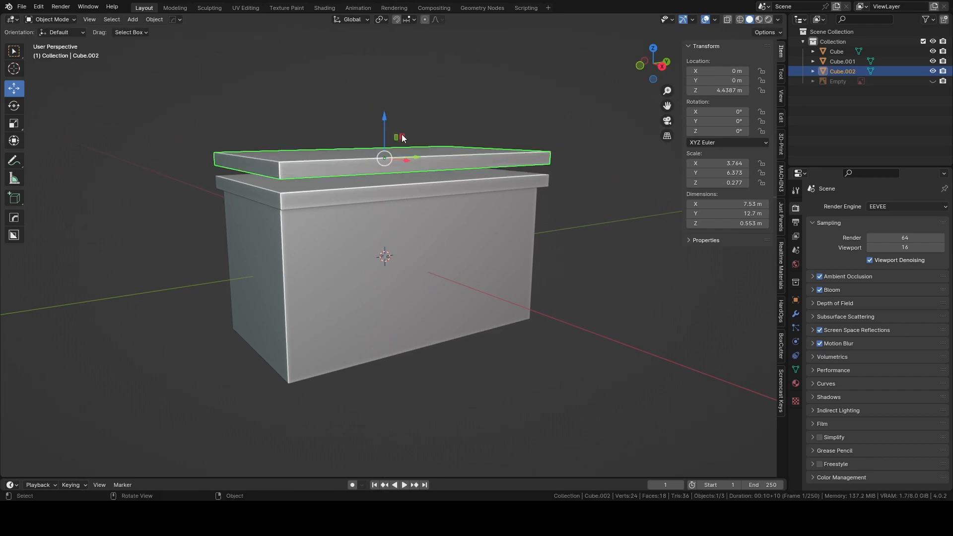
Lower the slab copy to the foot of the body, at about -3.45 m in Z, as a base plinth.
left_click_drag(386, 121, 390, 292)
scroll(382, 306, "up", 2)
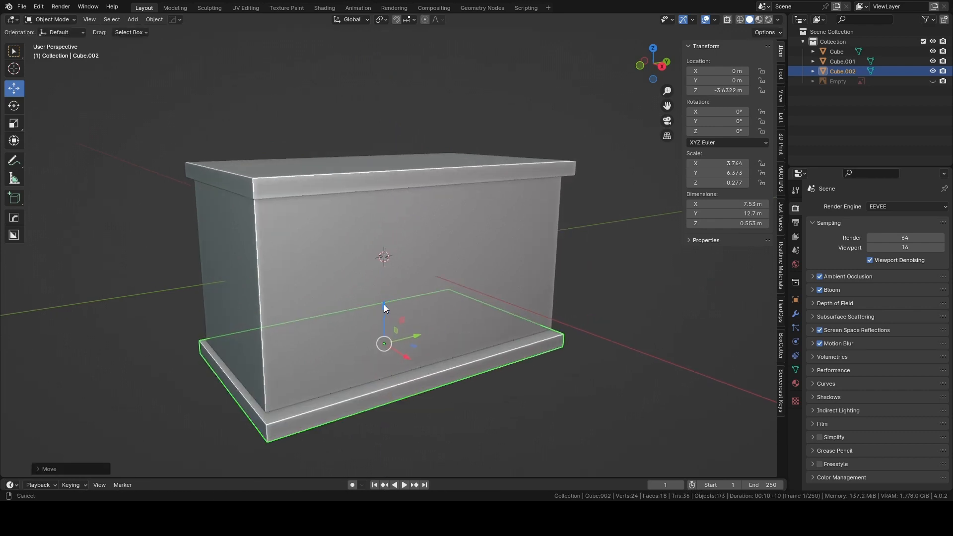
scroll(365, 285, "up", 2)
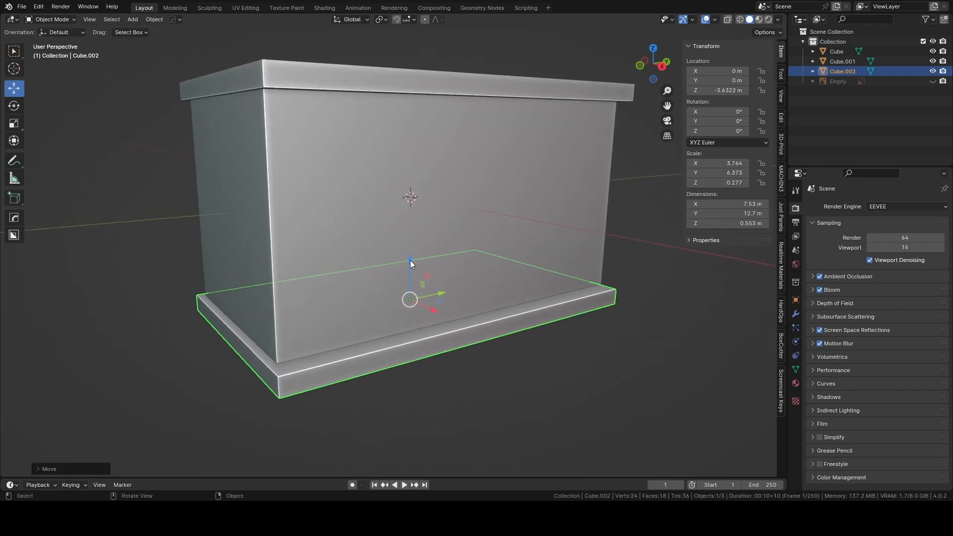
left_click_drag(410, 261, 410, 252)
Scale the base plinth along X to about 6.7 m so it protrudes only slightly from the body.
middle_click_drag(359, 224, 409, 243)
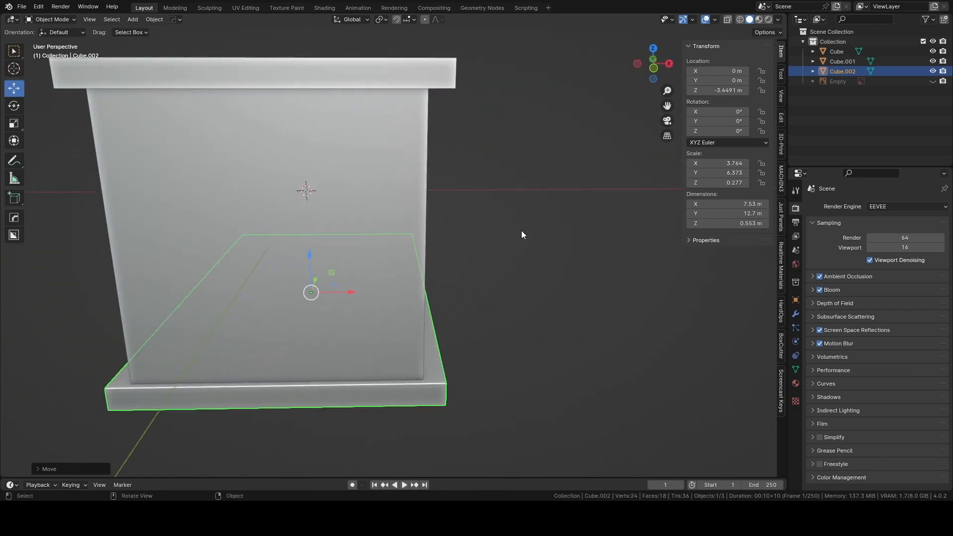
key("s")
key("x")
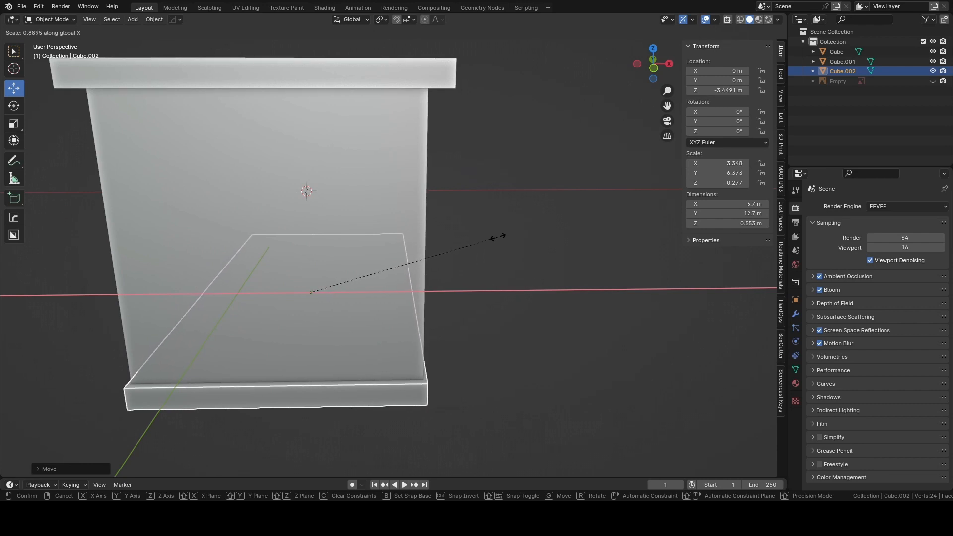
left_click(498, 238)
Scale the base plinth along Y to about 12.5 m and deselect it.
scroll(492, 258, "up", 3)
middle_click_drag(490, 299, 414, 281, "shift")
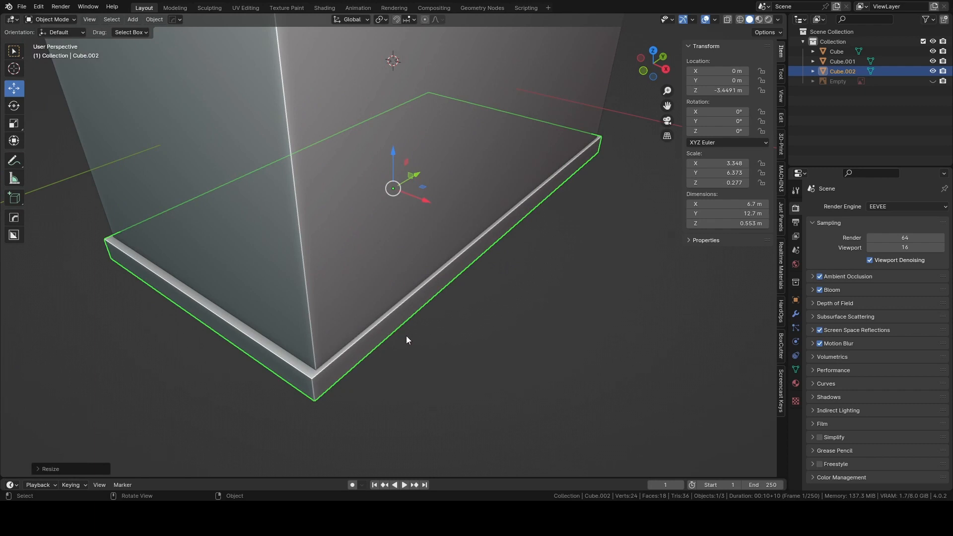
key("s")
key("x")
key("y")
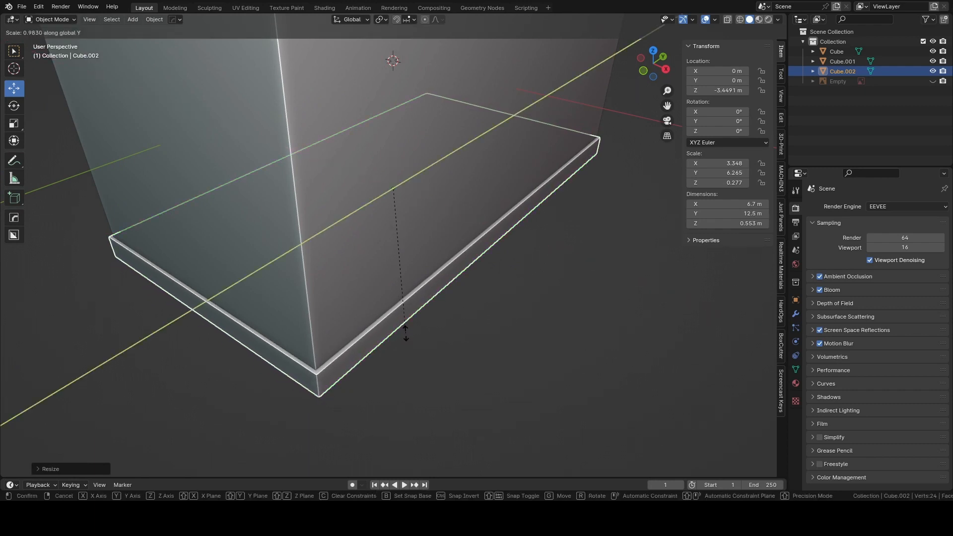
left_click(406, 333)
middle_click_drag(406, 333, 388, 307)
left_click(416, 306)
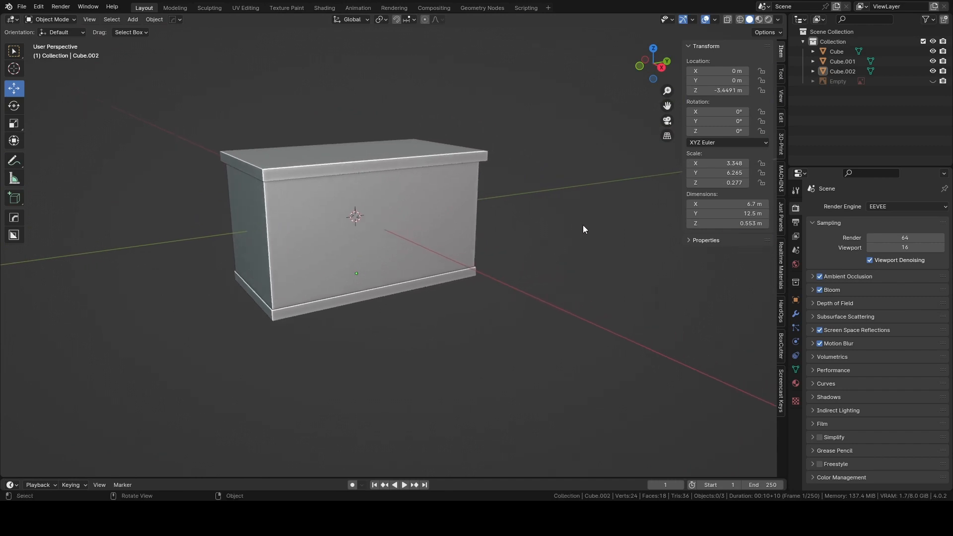
Examine the island's long front side in the right orthographic view and in perspective.
left_click(447, 212)
left_click(662, 67)
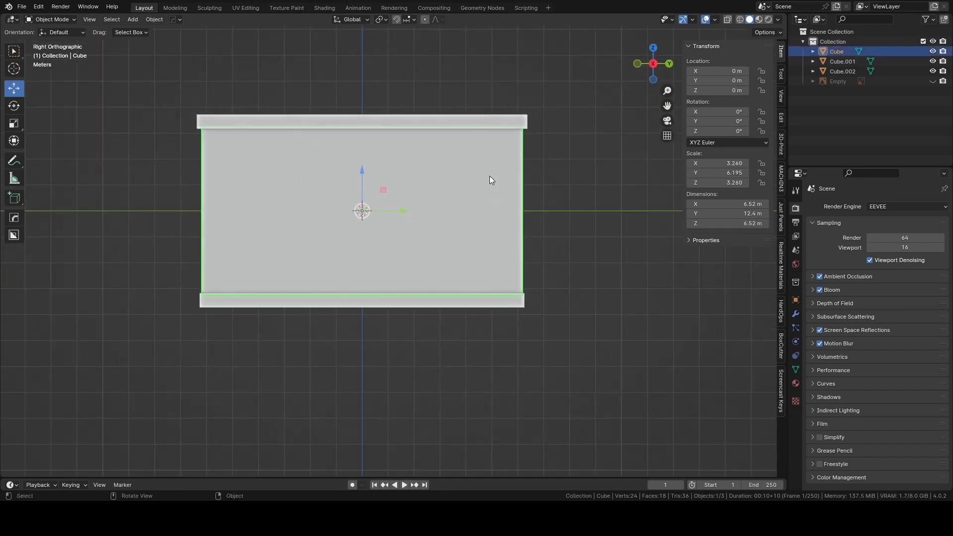
middle_click_drag(489, 176, 524, 207, "shift")
left_click(585, 209)
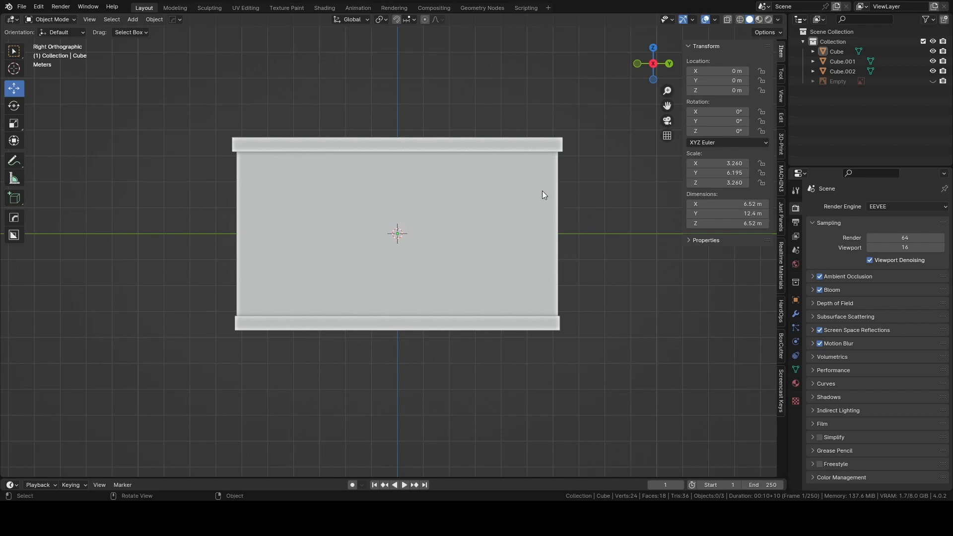
middle_click_drag(540, 193, 581, 211)
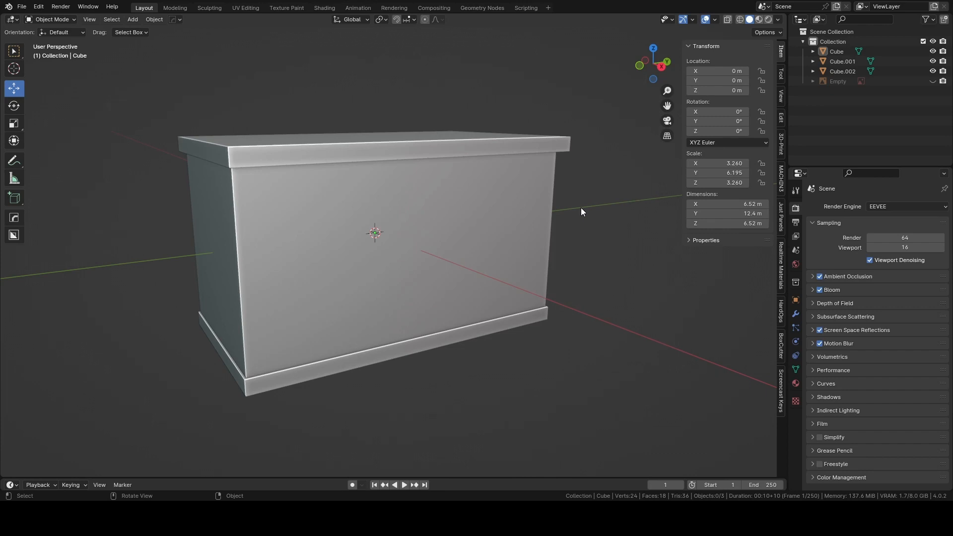
key("shift+a")
left_click(133, 20)
left_click(661, 66)
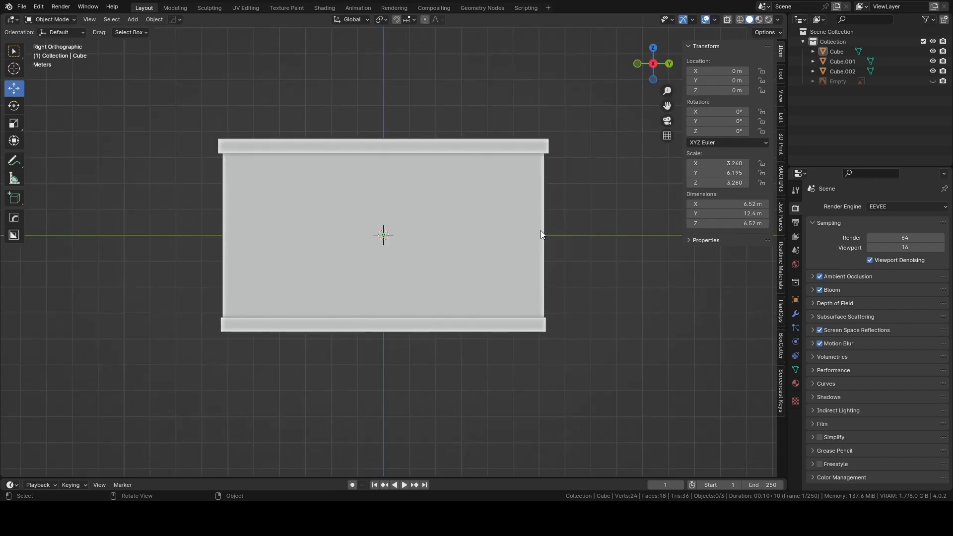
mouse_move(541, 230)
middle_mouse_down()
mouse_move(507, 238)
mouse_move(533, 243)
middle_mouse_up()
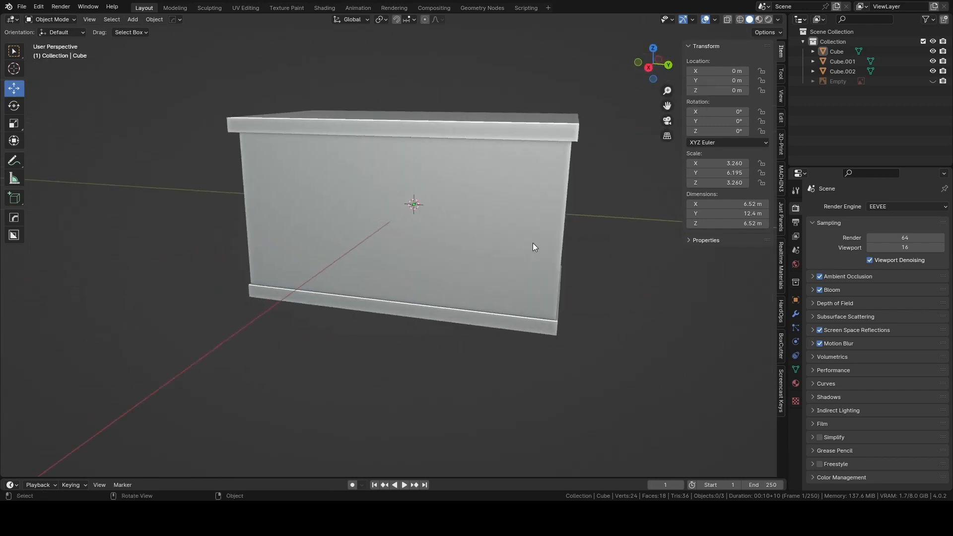
Add a cube from the right orthographic view and move it out in front of the body, to about 5.36 m in X.
left_click(649, 71)
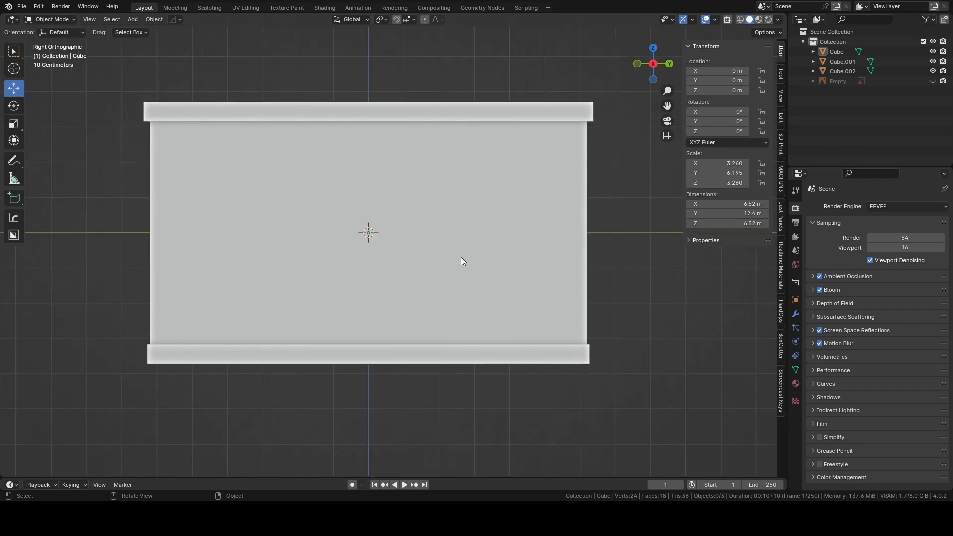
key("shift+a")
mouse_move(458, 255)
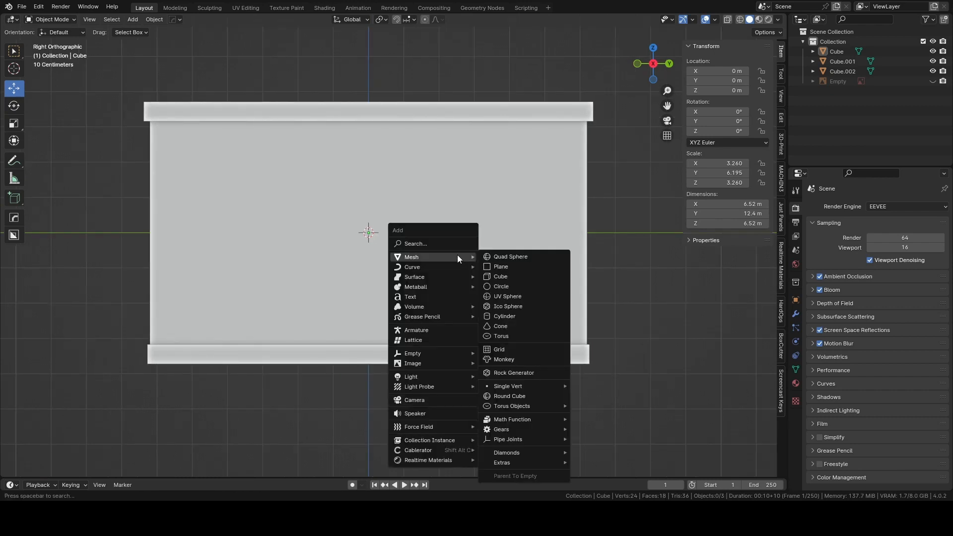
left_click(492, 274)
middle_click_drag(424, 254, 441, 249)
left_click_drag(338, 230, 465, 257)
middle_click_drag(465, 256, 492, 255)
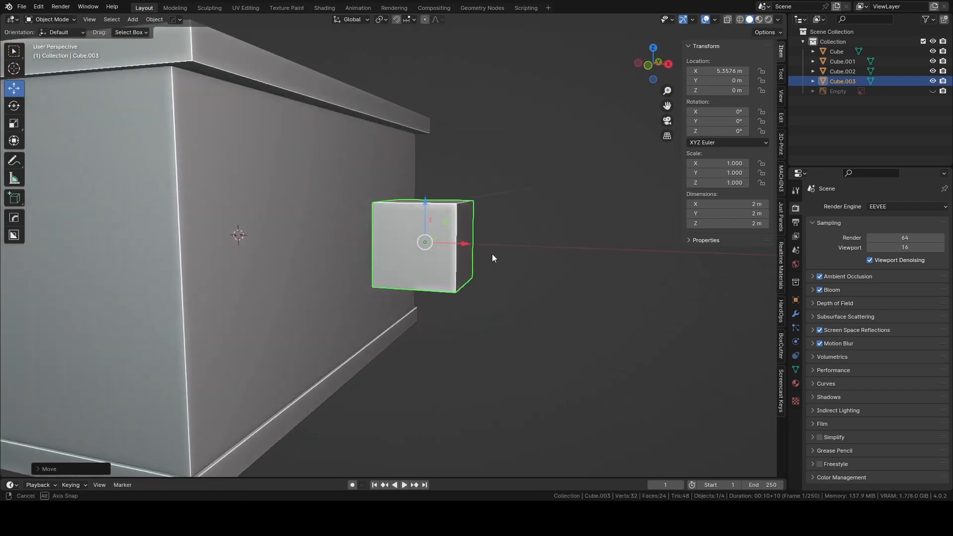
Flatten the new cube along X to about 0.48 m thick to form a front panel.
key("s")
key("x")
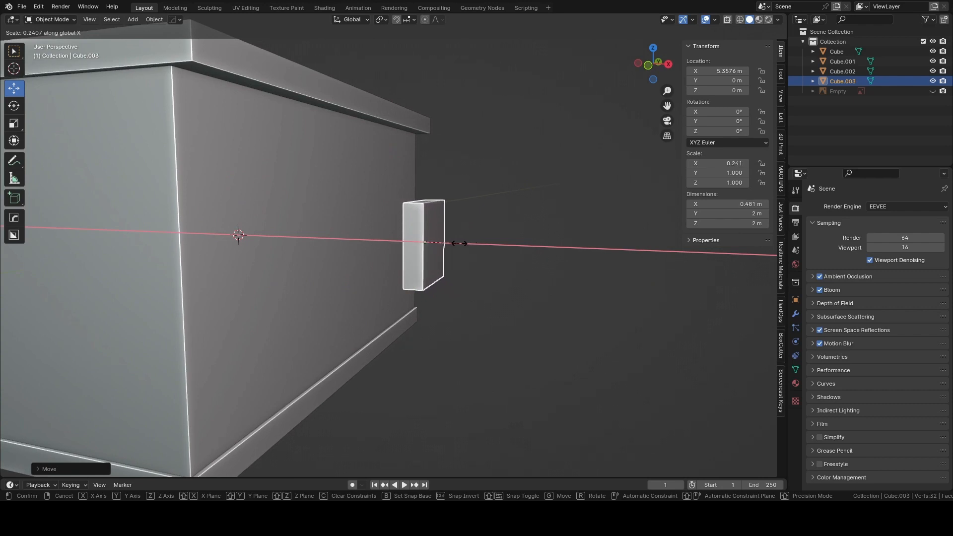
left_click(459, 243)
Position the panel at the front's upper corner in the right orthographic view, at about -4.29 m in Y and 1.74 m in Z.
mouse_move(487, 234)
middle_mouse_down()
mouse_move(475, 234)
mouse_move(481, 227)
middle_mouse_up()
left_click(660, 69)
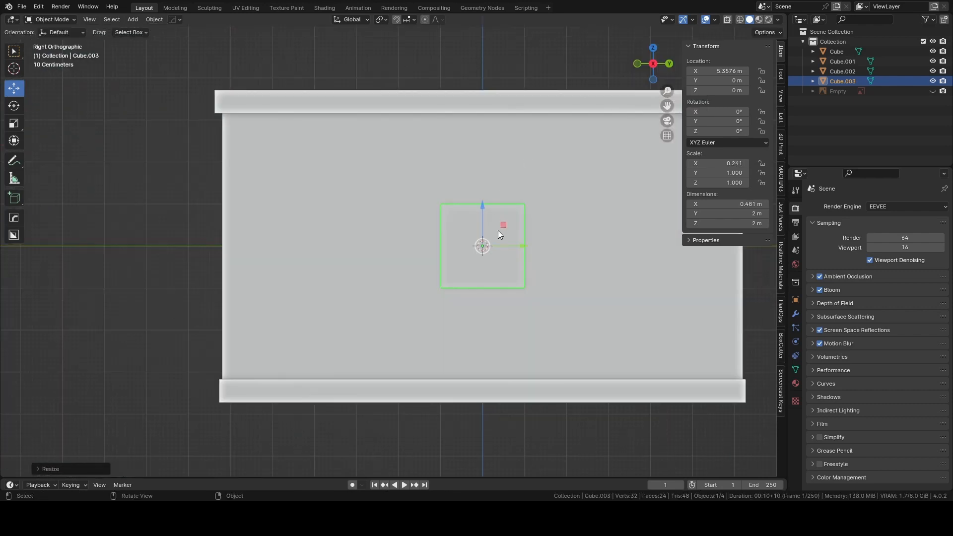
left_click_drag(524, 245, 344, 246)
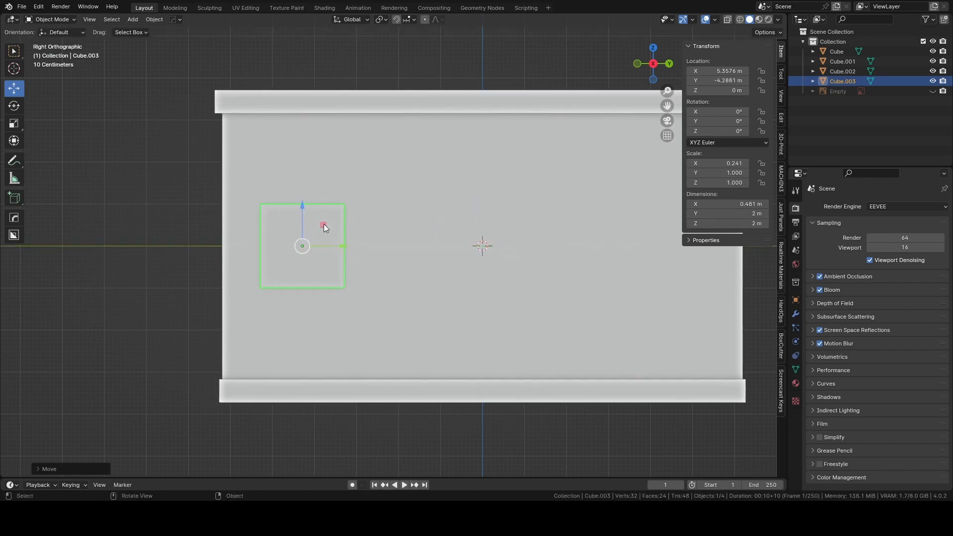
left_click_drag(303, 205, 303, 132)
Widen the panel along Y to about 3.53 m and shift it inward to about -3.86 m in Y.
key("s")
key("y")
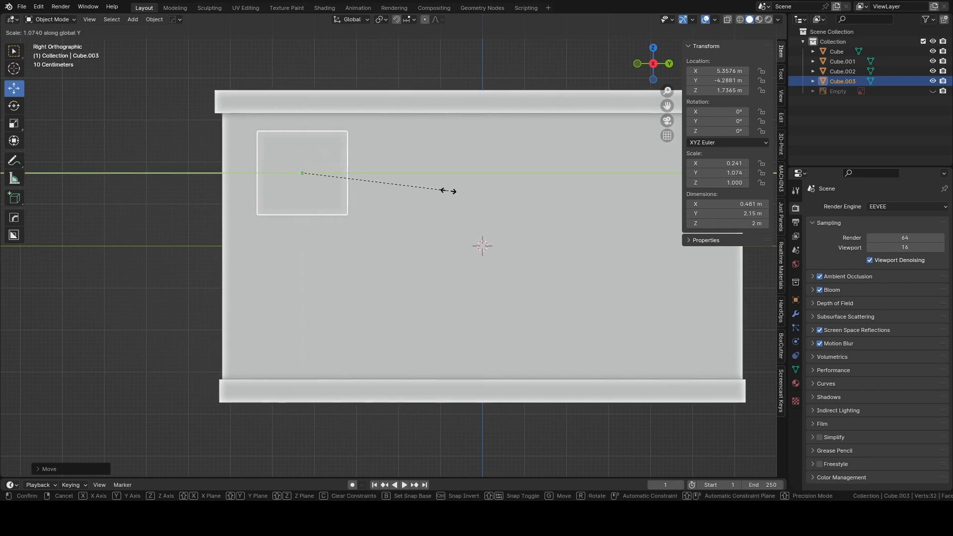
left_click(545, 176)
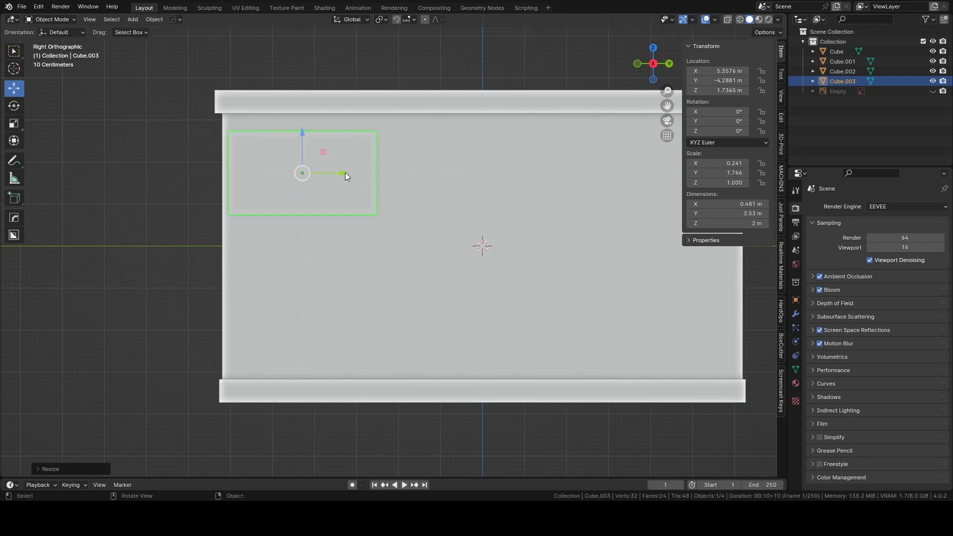
left_click_drag(345, 171, 365, 172)
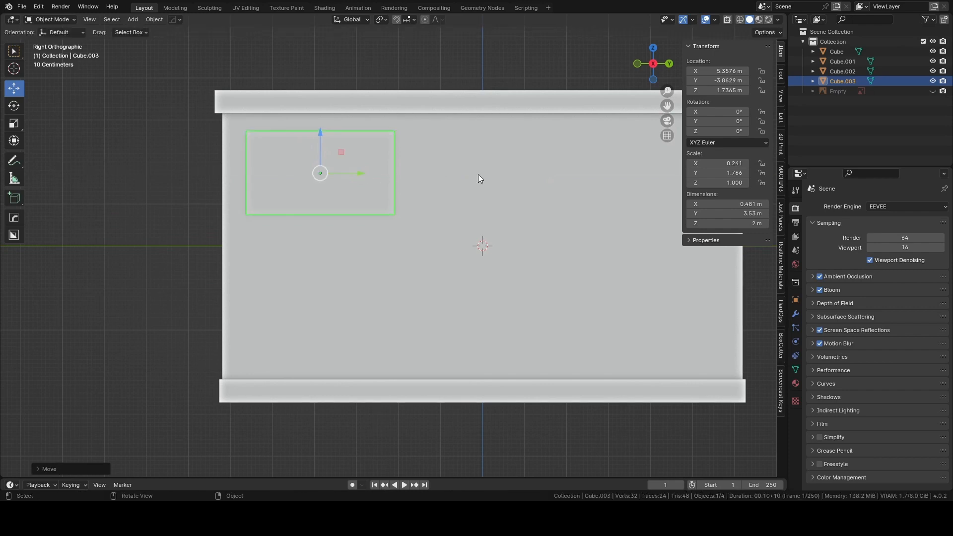
Reduce the panel's height to about 1.51 m and push it into the body's front face, to about 3.18 m in X.
key("s")
key("z")
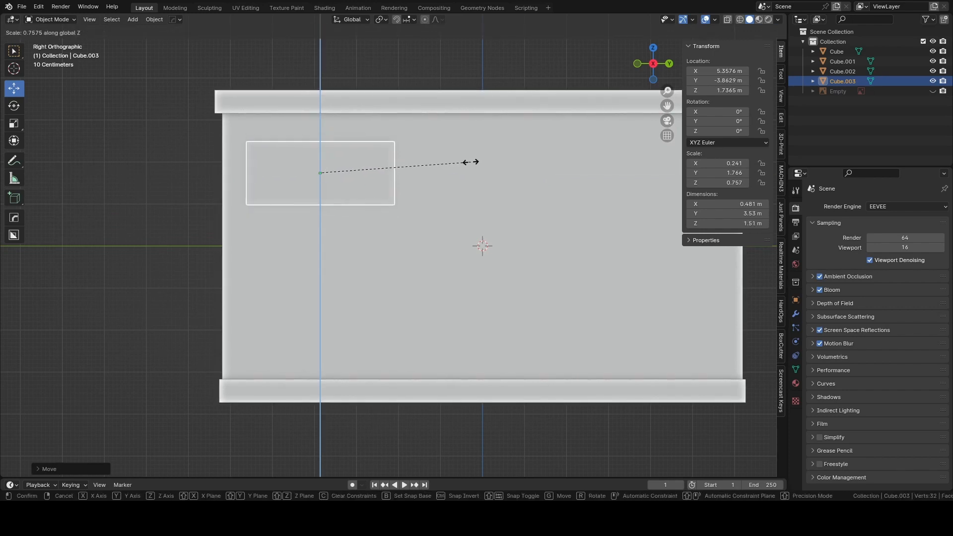
left_click(471, 161)
middle_click_drag(370, 169, 413, 207)
left_click_drag(427, 199, 342, 199)
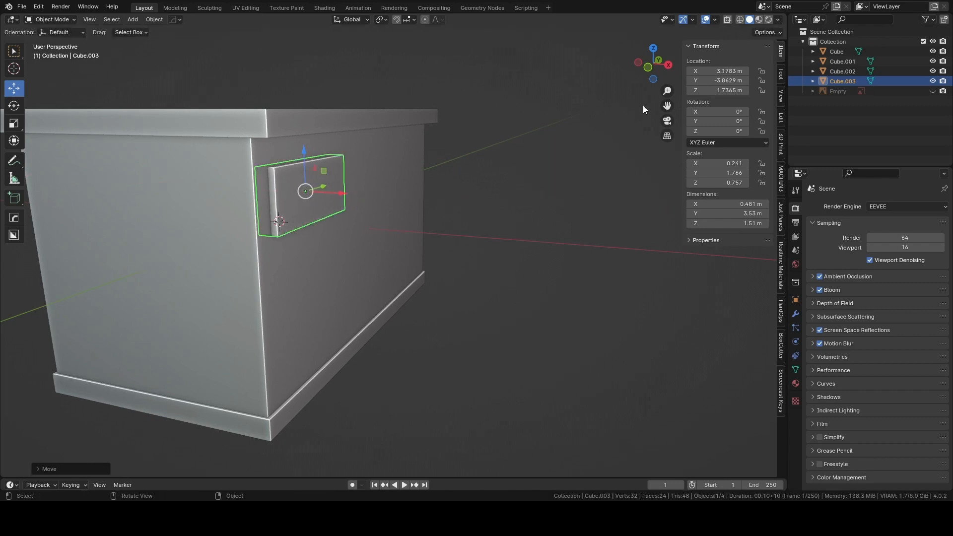
Apply the scale of the front panel.
left_click(668, 65)
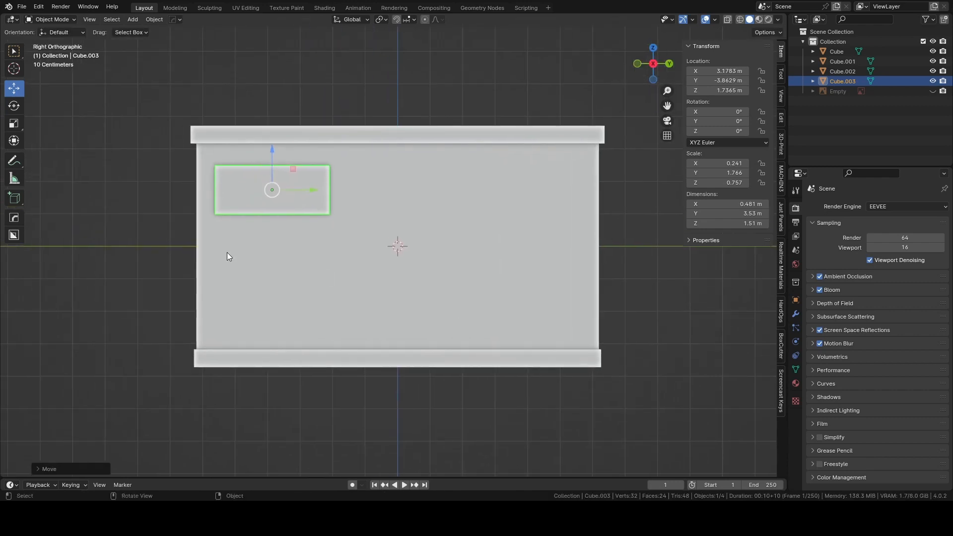
left_click(123, 217)
left_click(276, 208)
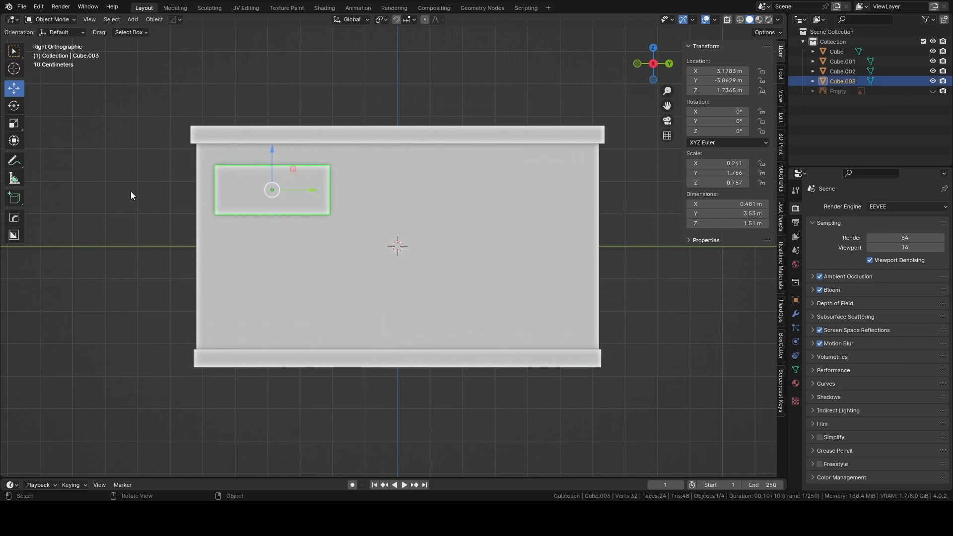
key("ctrl+a")
left_click(244, 201)
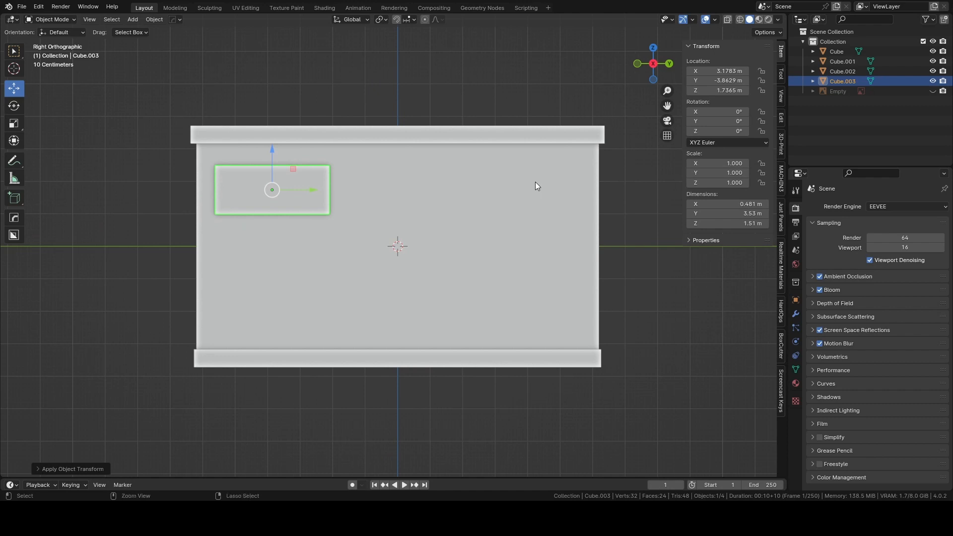
key("ctrl+z")
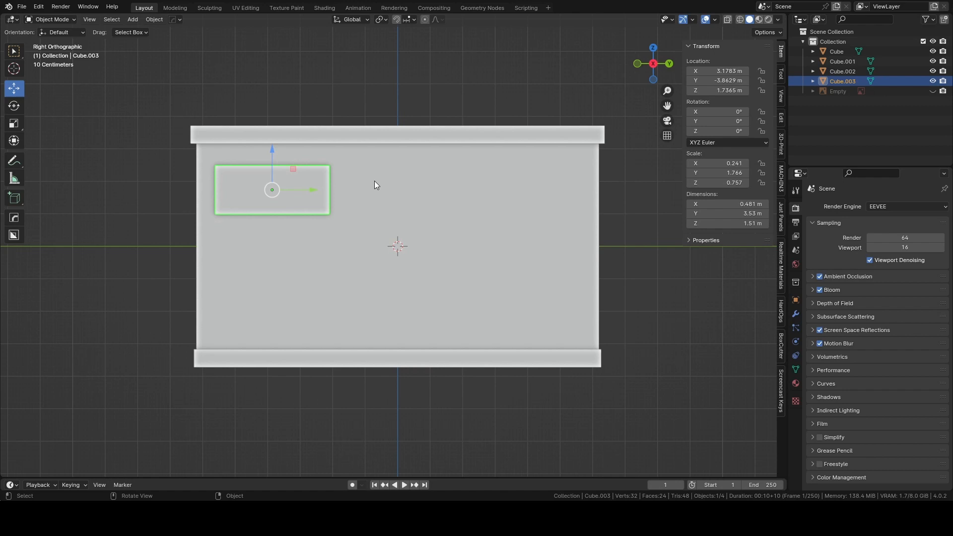
key("ctrl+a")
left_click(329, 184)
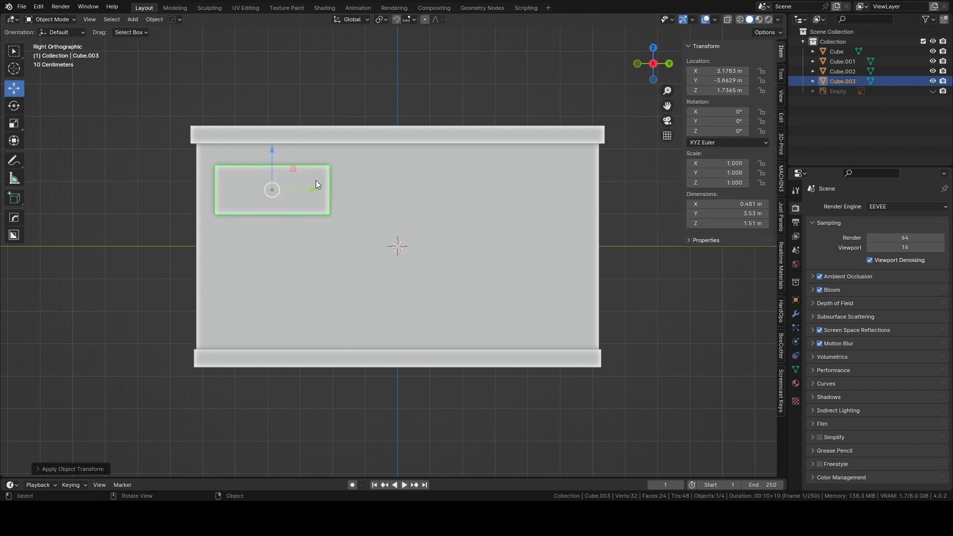
Add an Array modifier to the front panel.
mouse_move(315, 189)
middle_mouse_down()
mouse_move(392, 198)
mouse_move(302, 195)
middle_mouse_up()
scroll(304, 197, "up", 2)
middle_click_drag(339, 223, 338, 204)
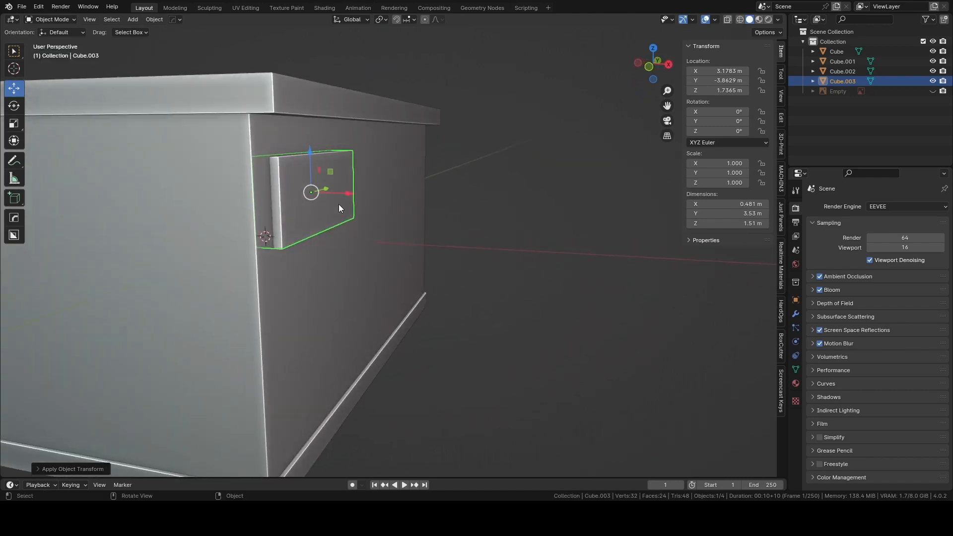
middle_click_drag(400, 189, 251, 200)
left_click(641, 71)
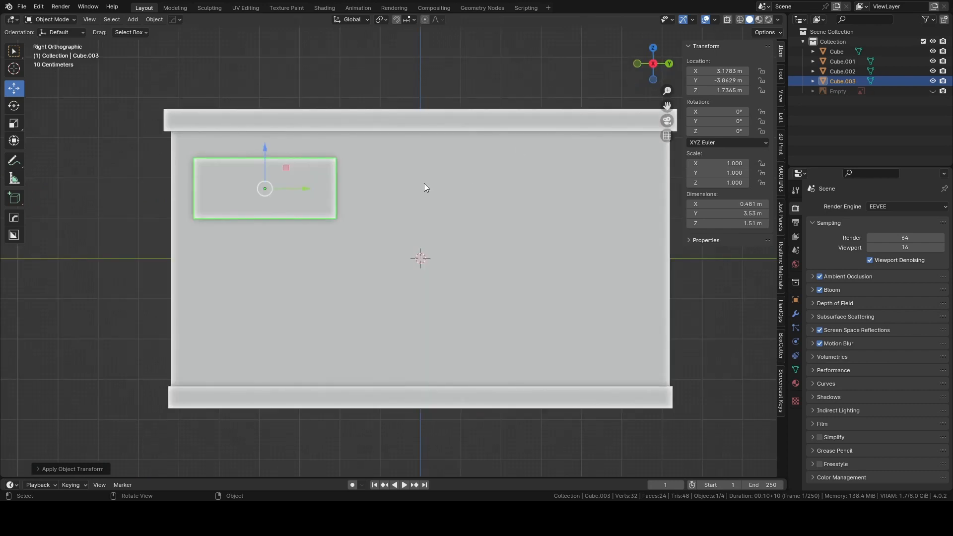
scroll(436, 181, "down", 1)
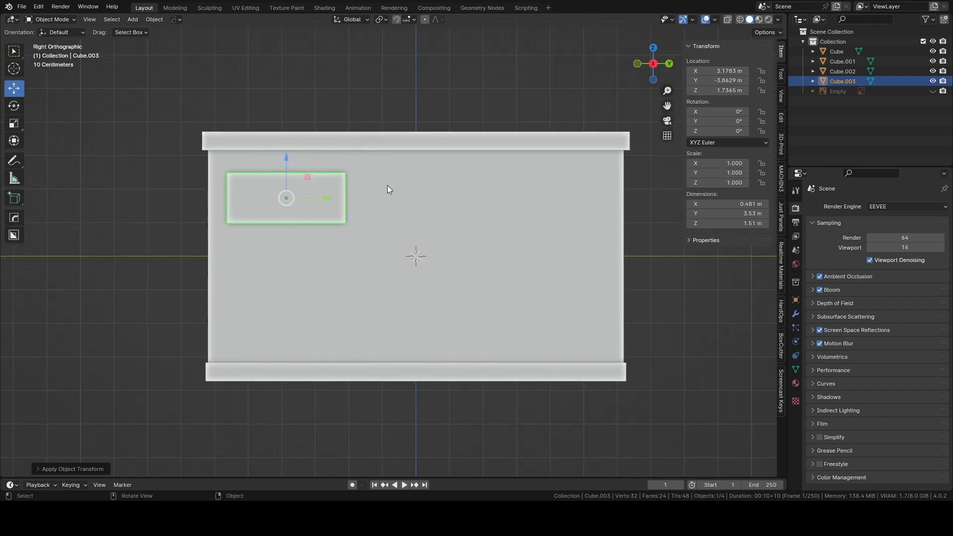
right_click(341, 178)
right_click(307, 187)
left_click(796, 314)
left_click(863, 207)
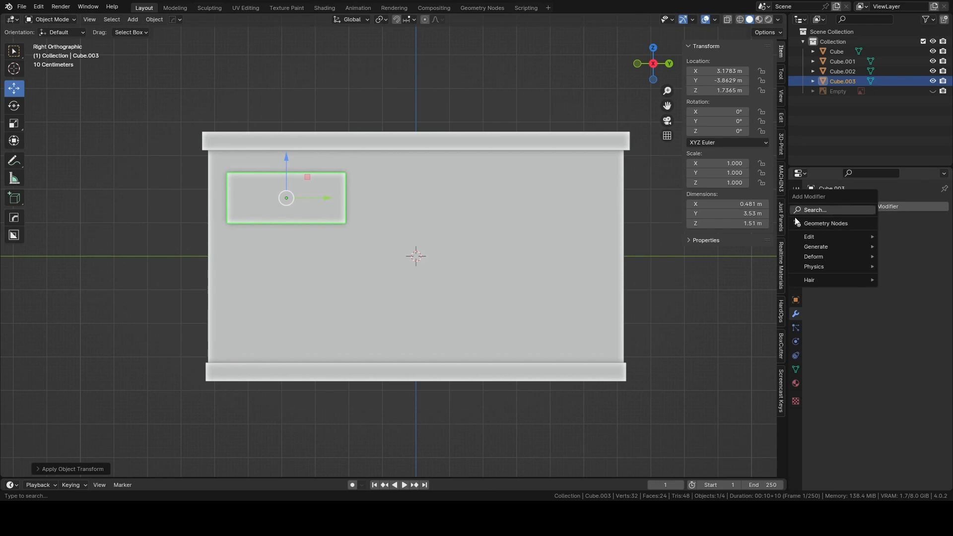
left_click(818, 210)
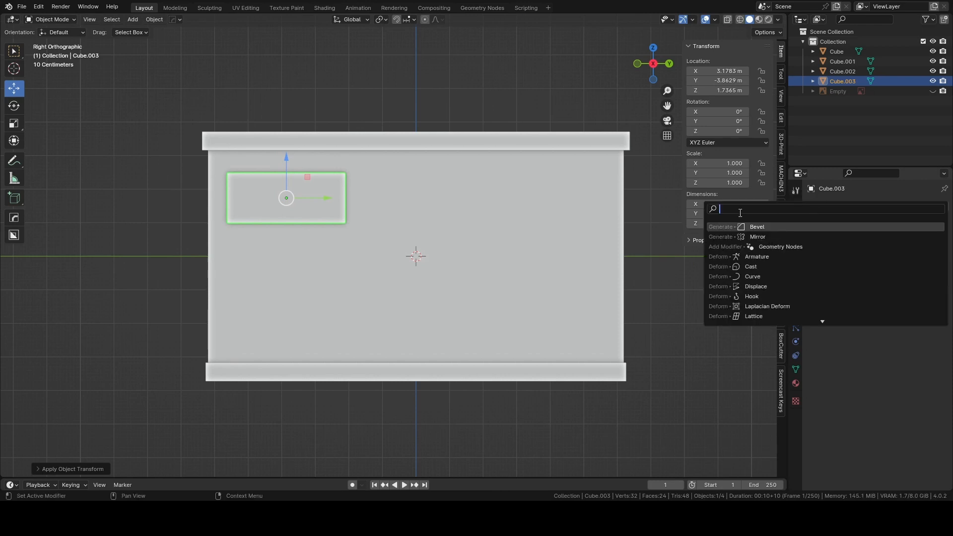
type("array")
key("Return")
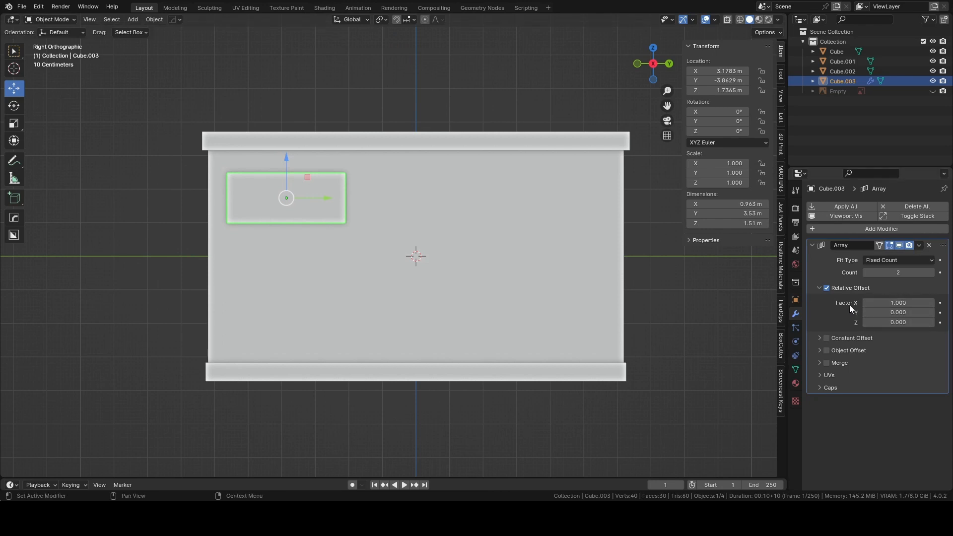
Set the array's relative offset factor X to 0.
mouse_move(887, 303)
left_mouse_down()
mouse_move(915, 303)
mouse_move(903, 303)
left_mouse_up()
left_click(882, 301)
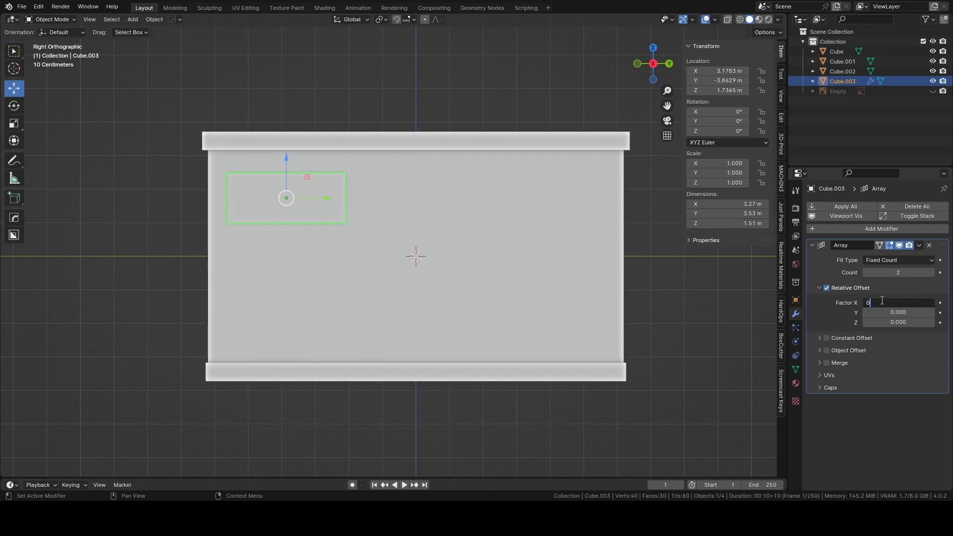
type("0")
key("Return")
Try a relative offset factor of 1.8 along Y for the array, and reset it to 0.
left_click(877, 312)
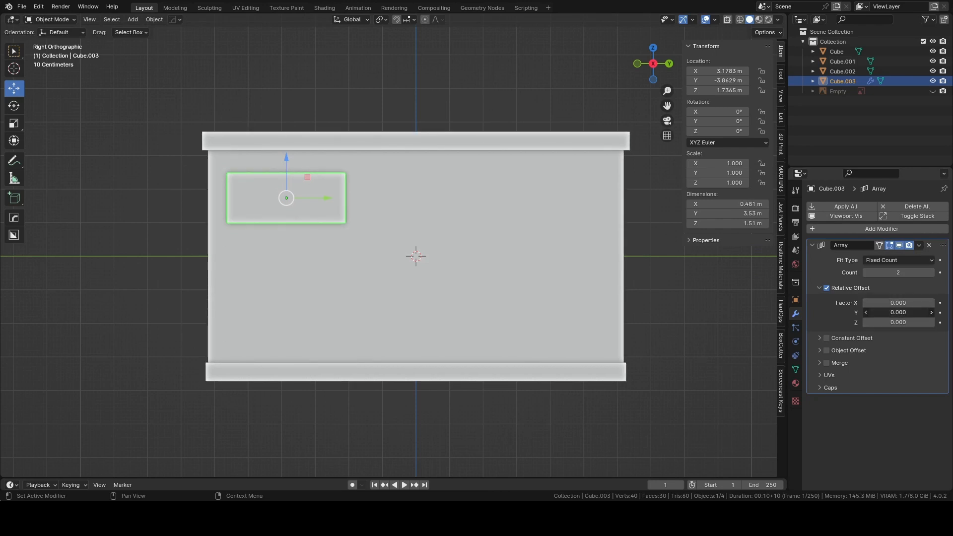
key("Return")
left_click_drag(877, 313, 886, 312)
left_click(887, 312)
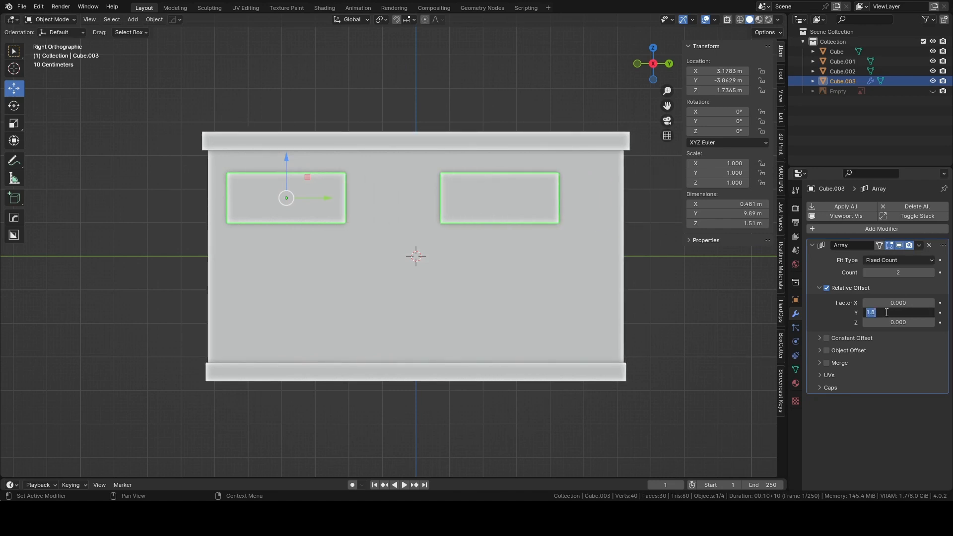
type("0")
key("Return")
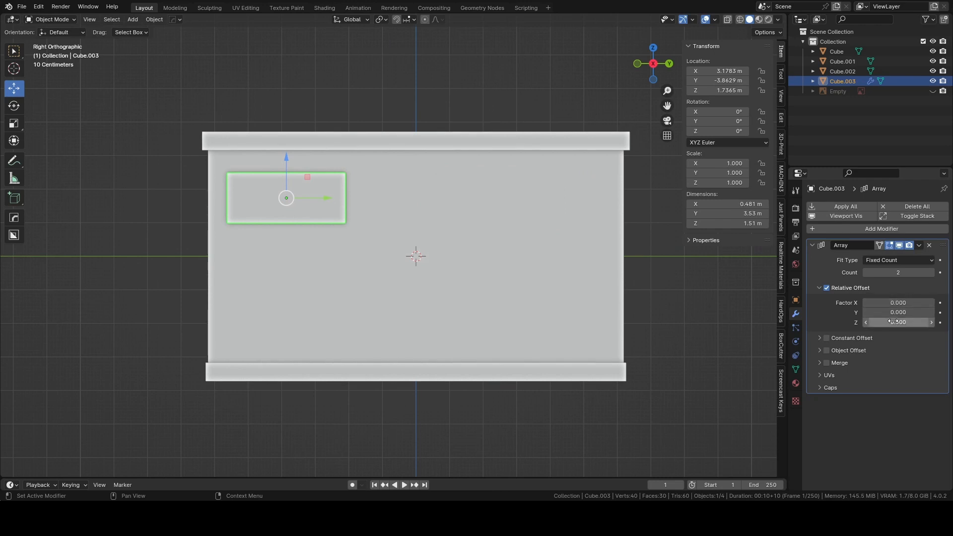
Stack three panels using array count 3 and relative Z factor -1.2, and raise them to about 1.84 m in Z.
mouse_move(892, 322)
left_mouse_down()
mouse_move(901, 323)
mouse_move(884, 322)
left_mouse_up()
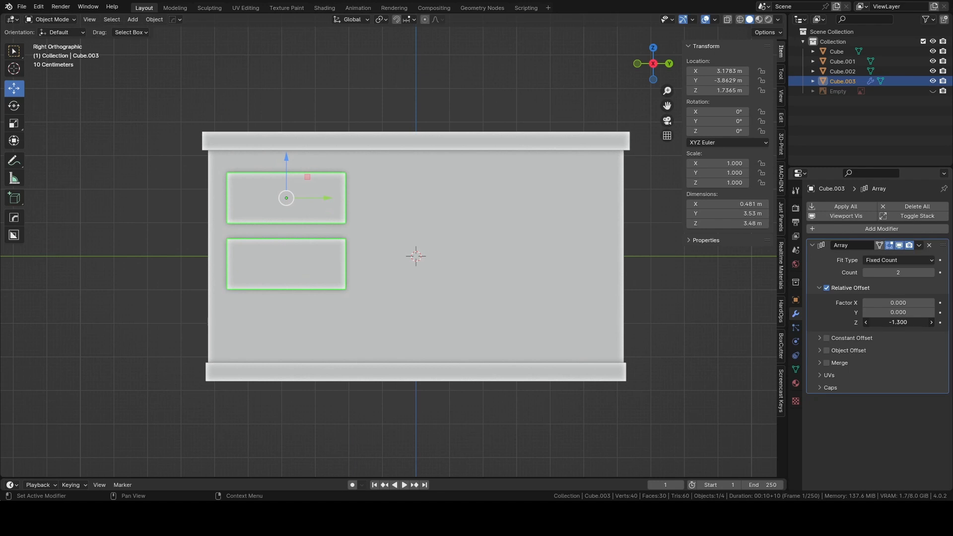
left_click(930, 276)
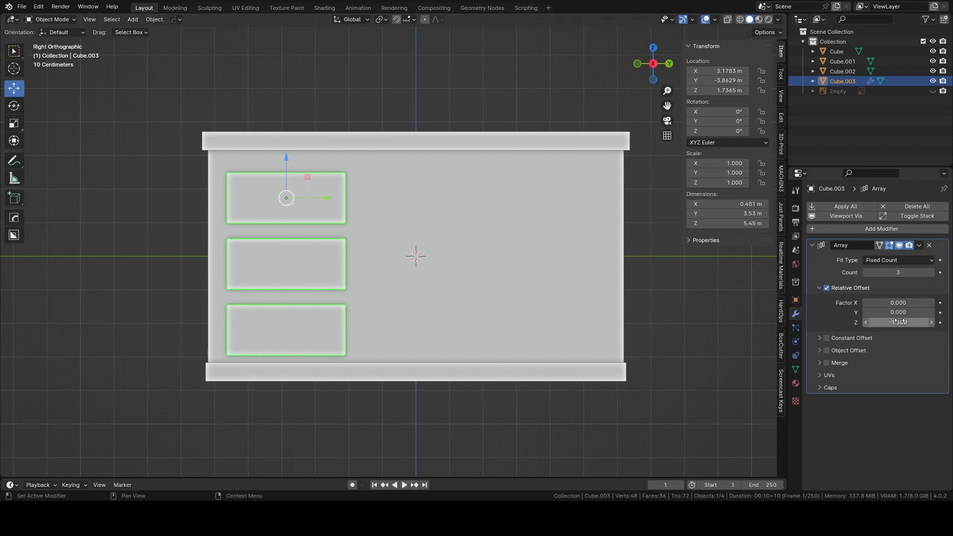
mouse_move(898, 322)
left_mouse_down()
mouse_move(919, 322)
mouse_move(908, 322)
left_mouse_up()
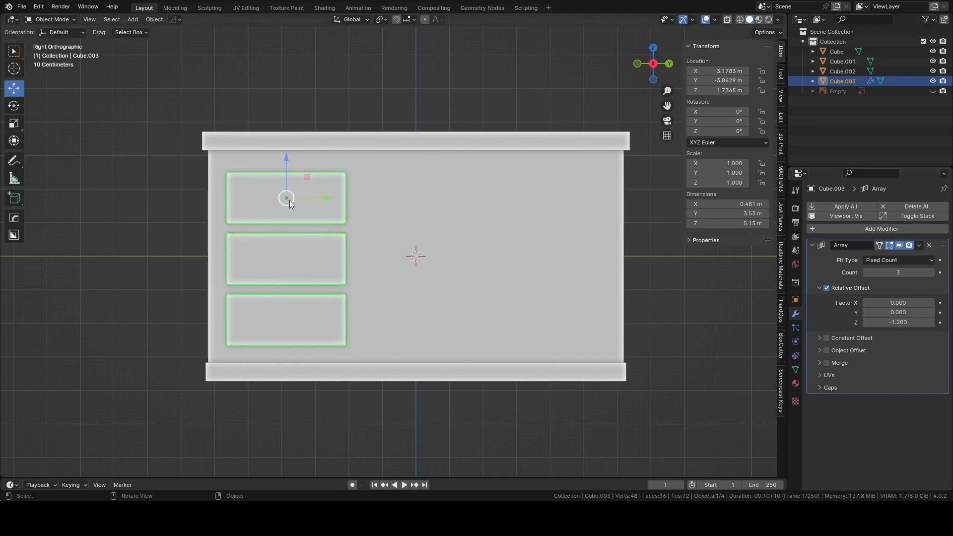
left_click_drag(285, 160, 285, 156)
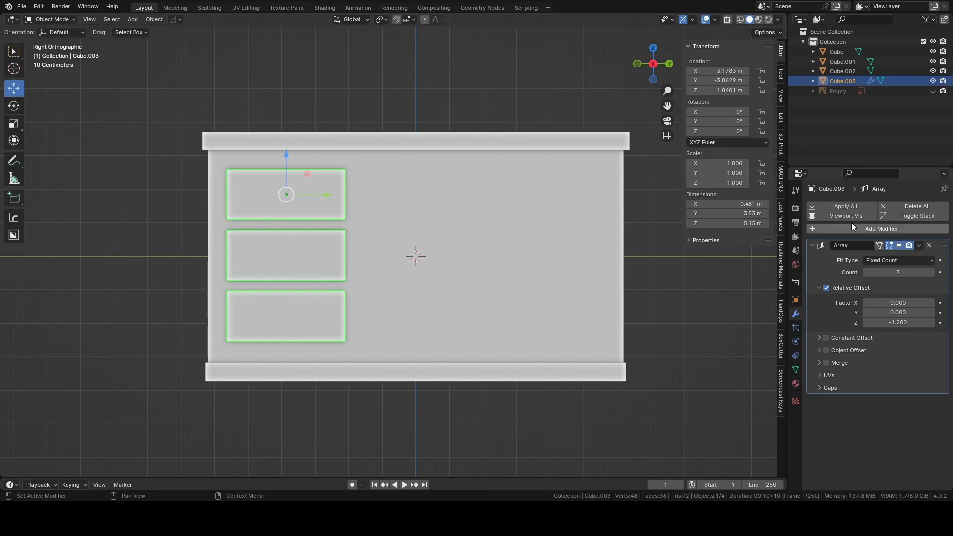
Apply the array modifier on the drawer panels, keeping them selected.
left_click(838, 207)
left_click(132, 245)
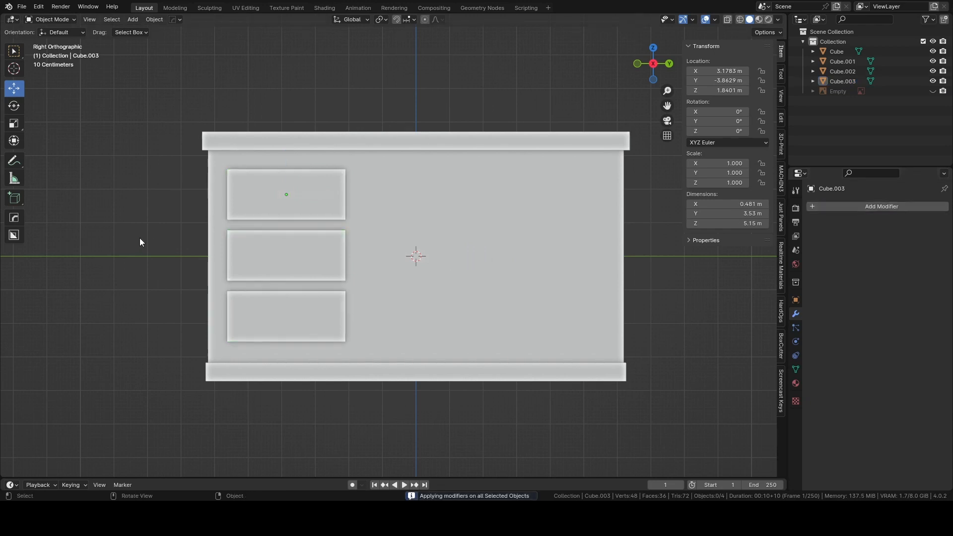
key("ctrl+z")
Try pulling the three drawer panels out along X to about 4.66 m.
middle_click_drag(294, 205, 276, 245)
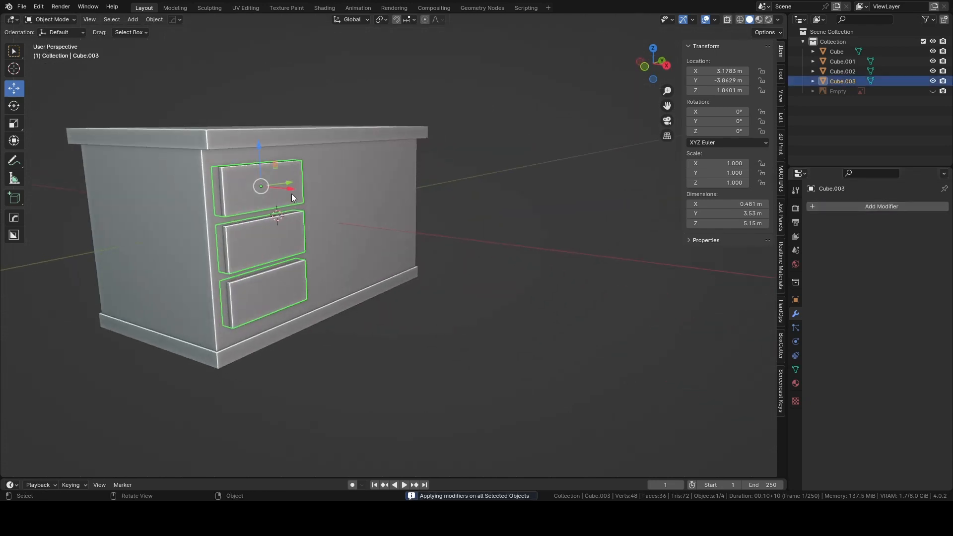
left_click_drag(292, 197, 330, 199)
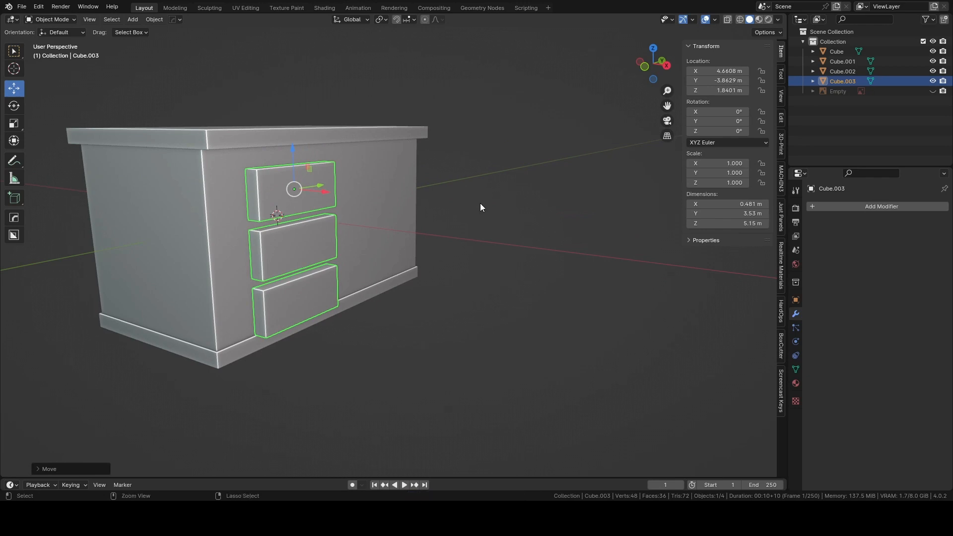
key("ctrl+z")
middle_click_drag(533, 204, 532, 183)
left_click(653, 66)
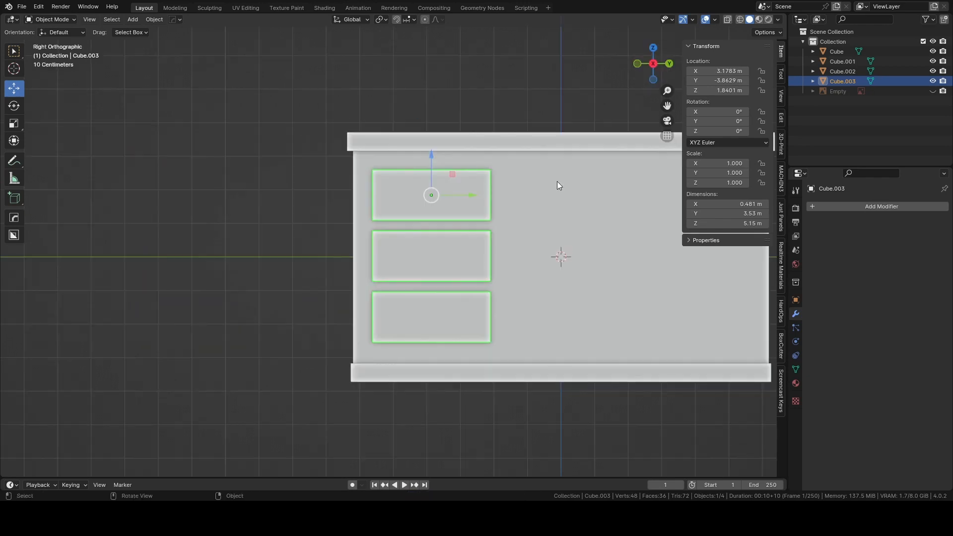
scroll(520, 238, "up", 1)
middle_click_drag(520, 238, 371, 227, "shift")
middle_click_drag(449, 229, 399, 233, "shift")
scroll(399, 232, "down", 1)
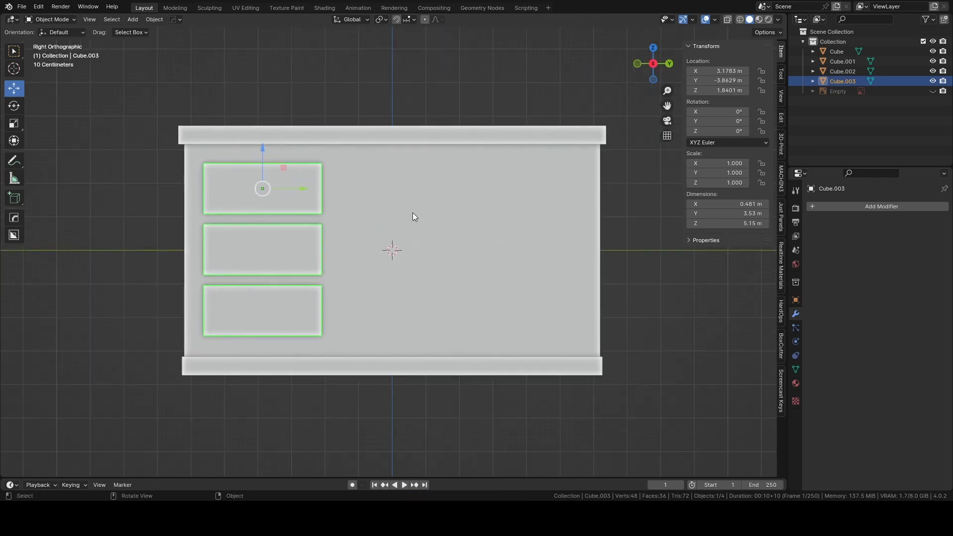
Add a cube and place it in front of the island beside the drawers, at about 4.45 m in X and 2.52 m in Y.
left_click(499, 125)
left_click(484, 76)
scroll(436, 125, "down", 1)
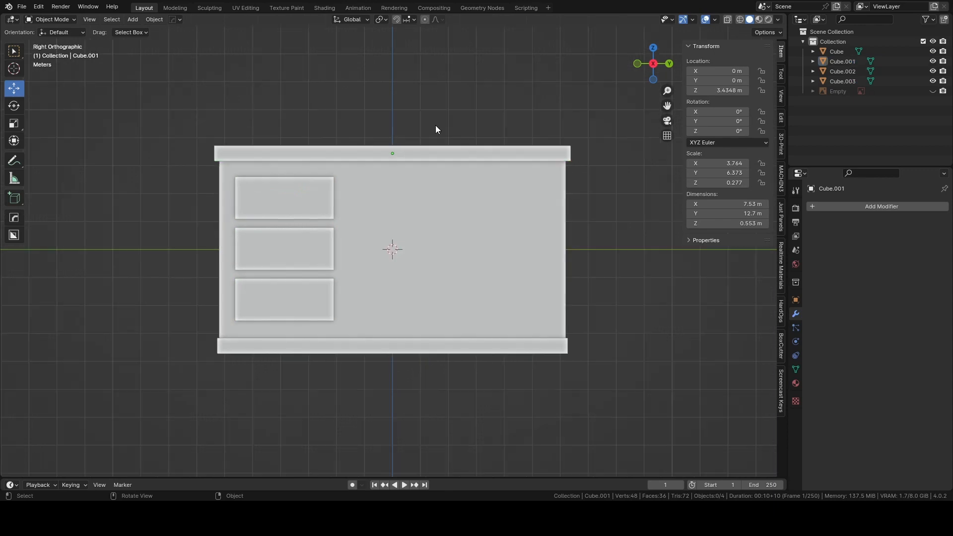
key("shift+a")
mouse_move(436, 125)
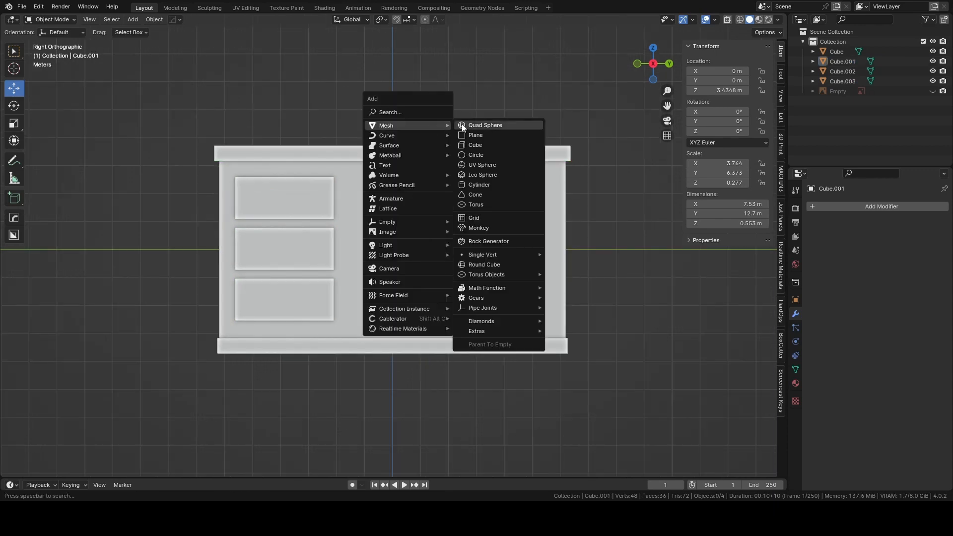
left_click(478, 145)
left_click_drag(428, 249, 501, 247)
middle_click_drag(476, 178, 522, 198)
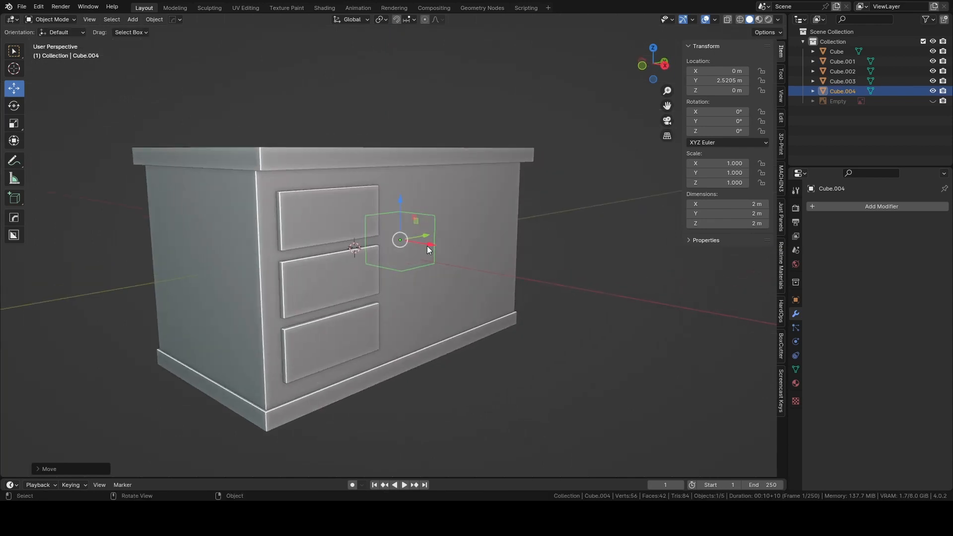
left_click_drag(427, 246, 520, 260)
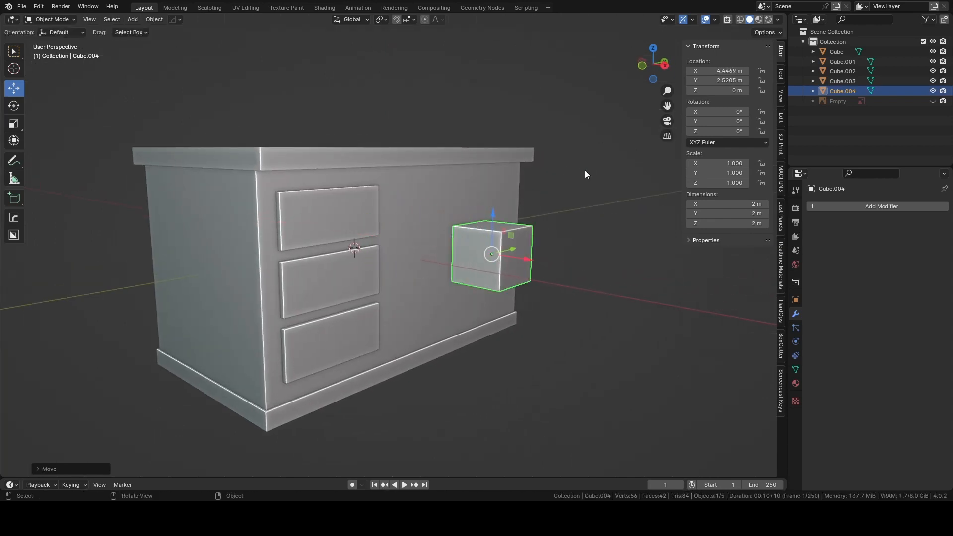
Flatten the new cube along X to about 0.47 m thick.
key("s")
key("x")
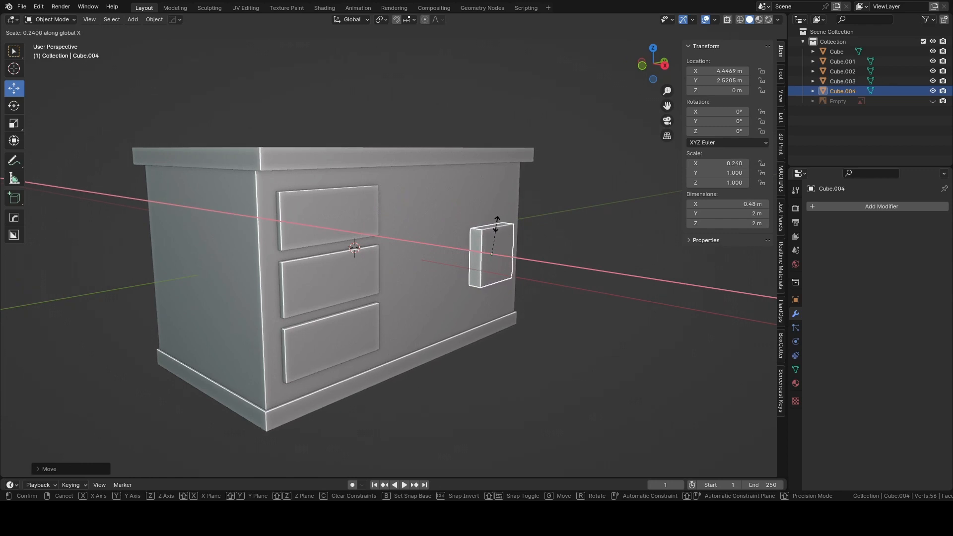
left_click(498, 217)
Scale the new panel to about 4.55 m in Y and 5.38 m in Z, and shift it slightly away from the drawers.
left_click(664, 65)
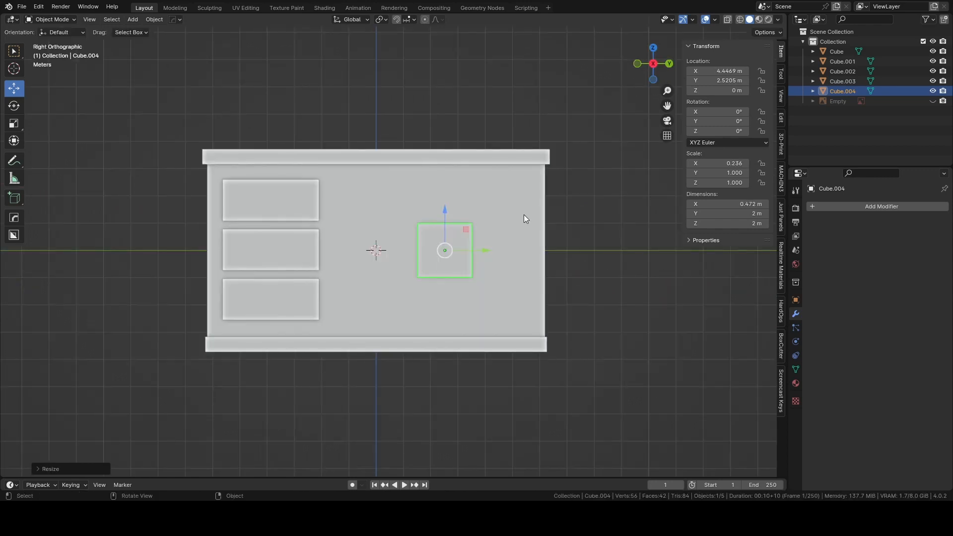
key("s")
key("shift+x")
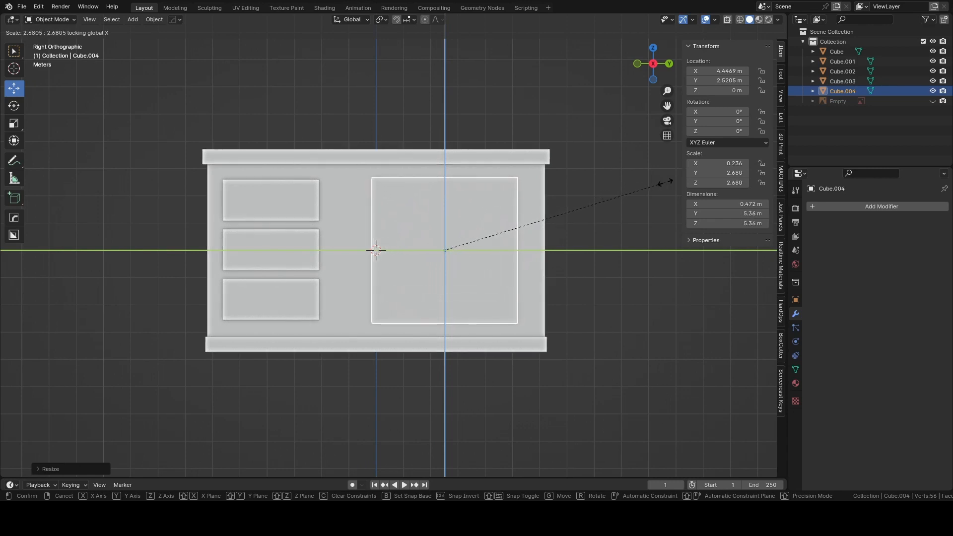
left_click(630, 185)
key("s")
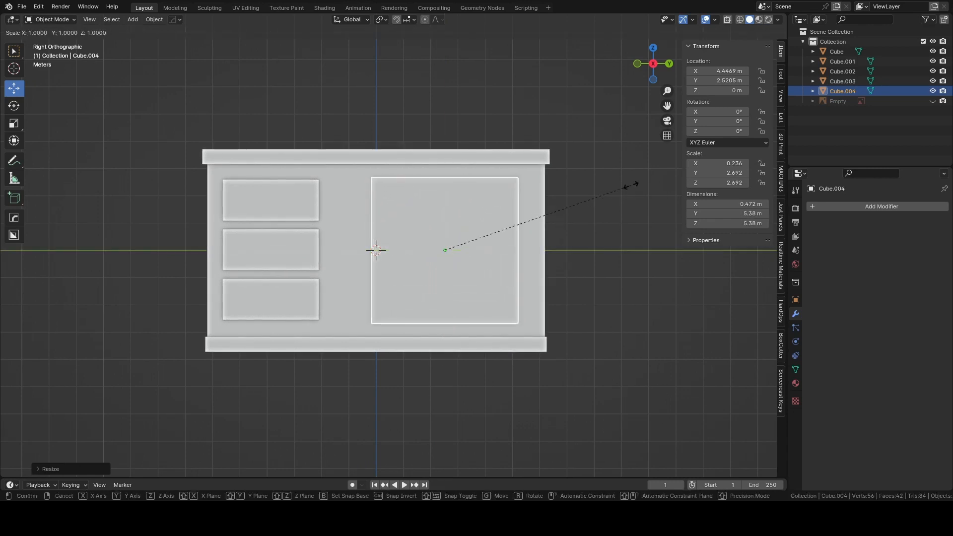
key("y")
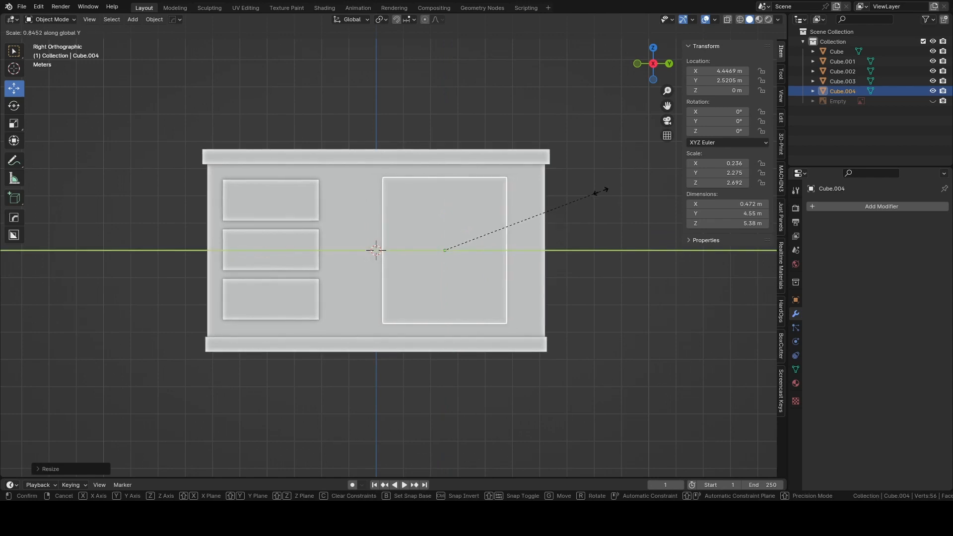
left_click(601, 191)
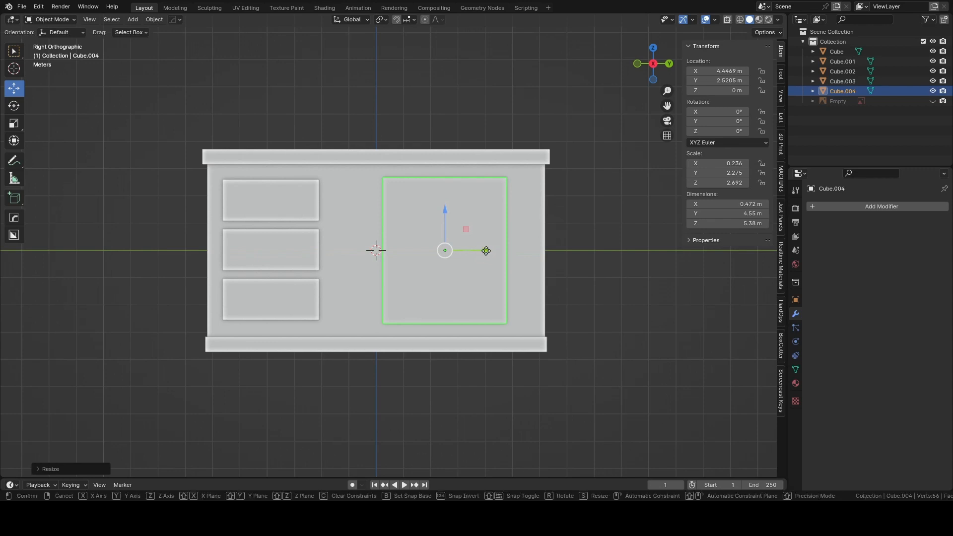
left_click_drag(484, 251, 491, 251)
Widen the three-drawer group to about 3.9 m in Y and move it along Y to about -3.13 m.
left_click(277, 245)
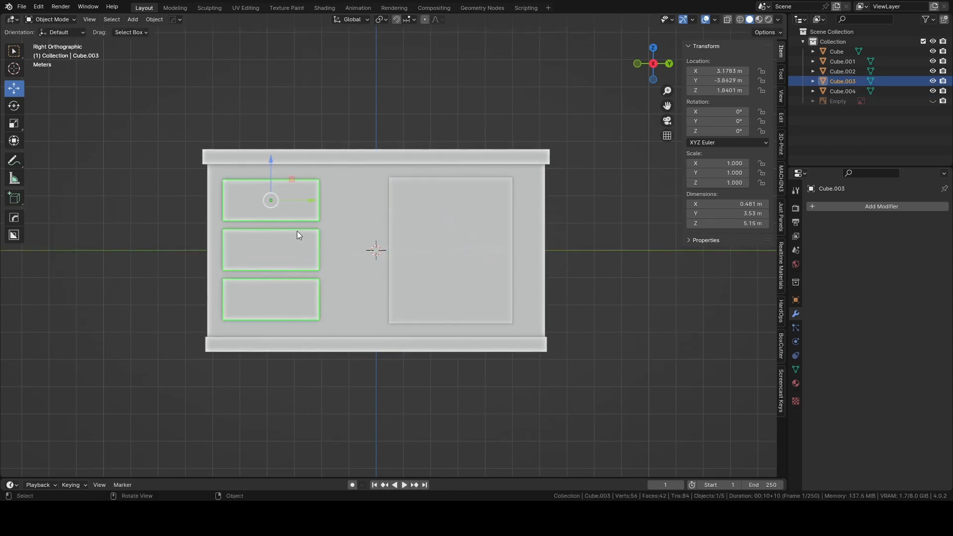
key("s")
key("y")
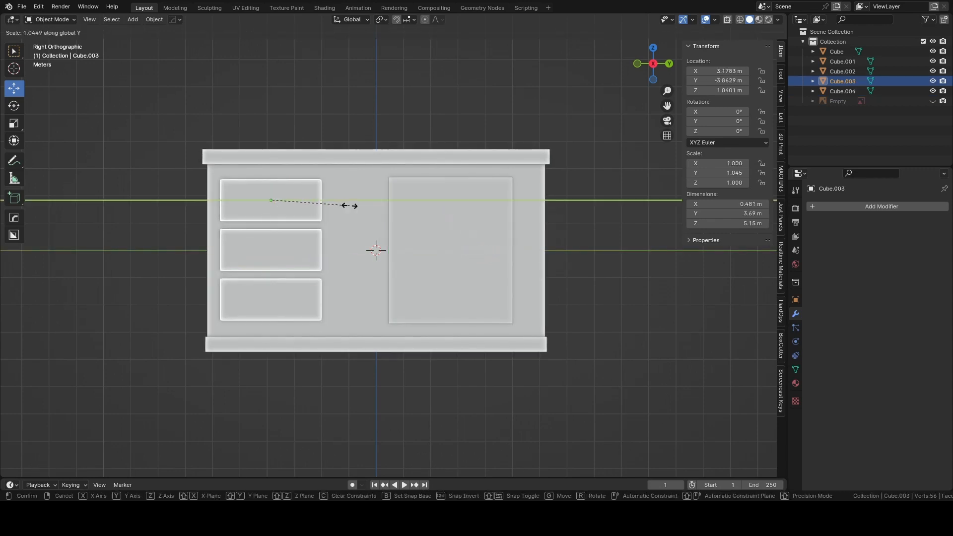
left_click(355, 204)
left_click_drag(304, 202, 332, 202)
left_click(147, 222)
Push the large front panel back against the island body, to about 3.19 m in X, level with the drawer fronts.
middle_click_drag(174, 216, 344, 216)
left_click(401, 240)
scroll(401, 241, "up", 3)
middle_click_drag(401, 242, 460, 268, "shift")
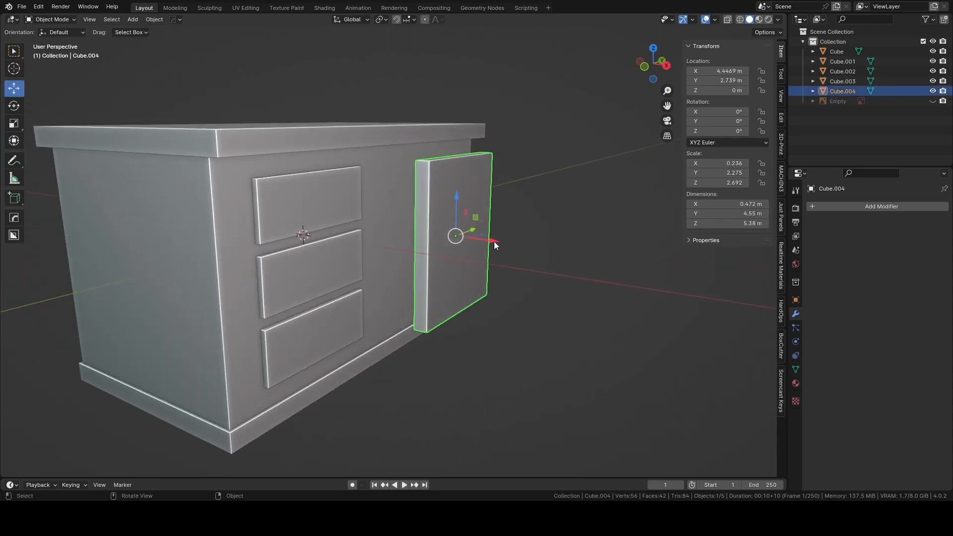
left_click_drag(493, 241, 462, 242)
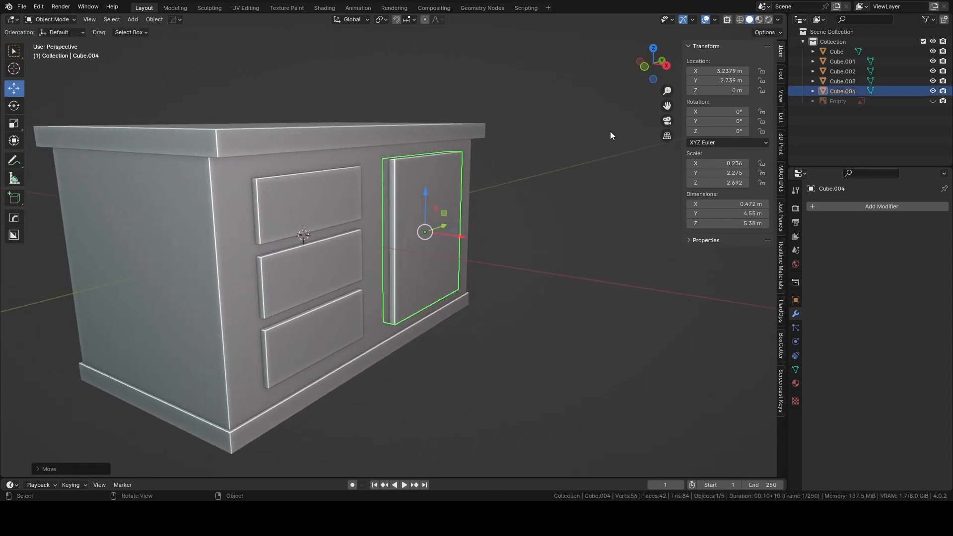
left_click(645, 66)
scroll(502, 211, "up", 6)
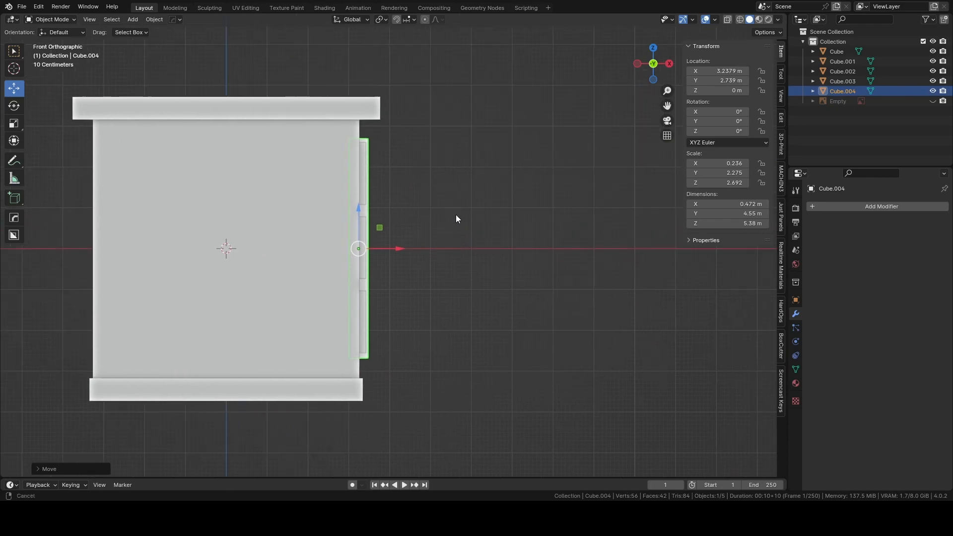
scroll(467, 212, "up", 1)
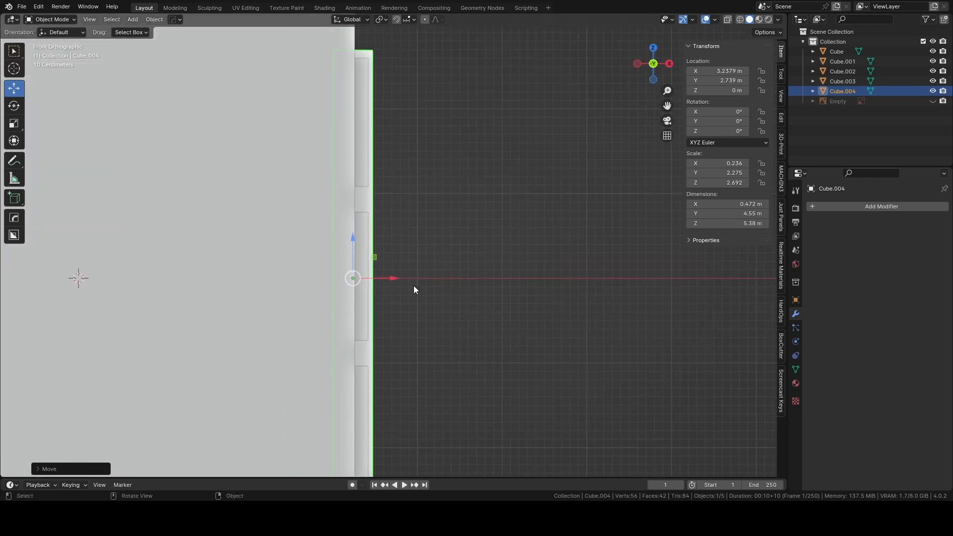
left_click_drag(394, 279, 387, 278)
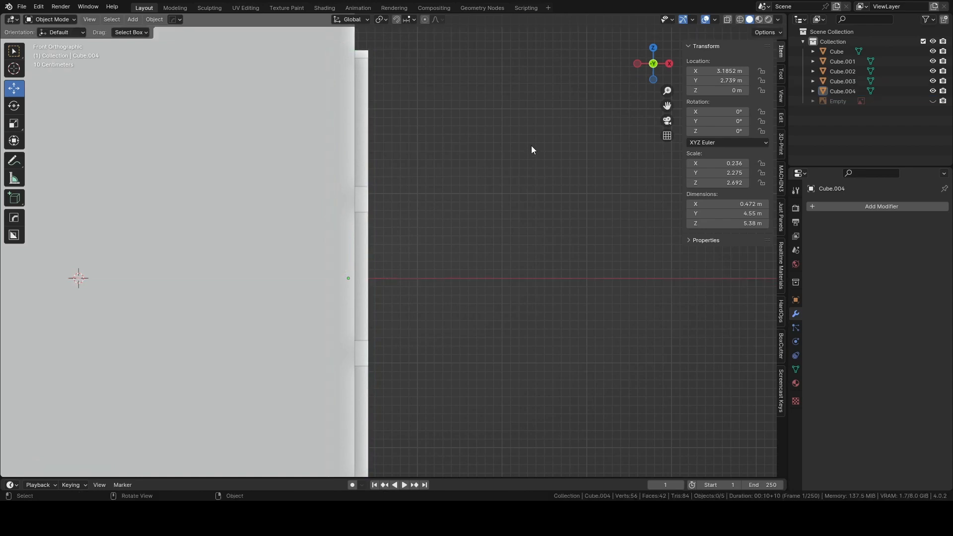
Apply the scale of the large front panel so its scale values become 1.
middle_click_drag(531, 145, 425, 172)
middle_click_drag(425, 172, 409, 159)
left_click(653, 64)
scroll(441, 211, "up", 1)
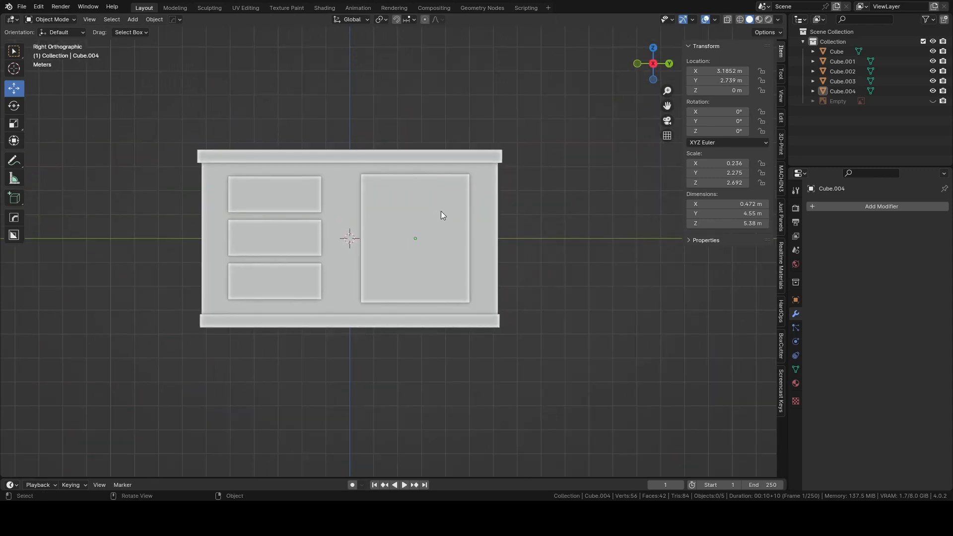
left_click(437, 209)
key("ctrl+a")
left_click(435, 208)
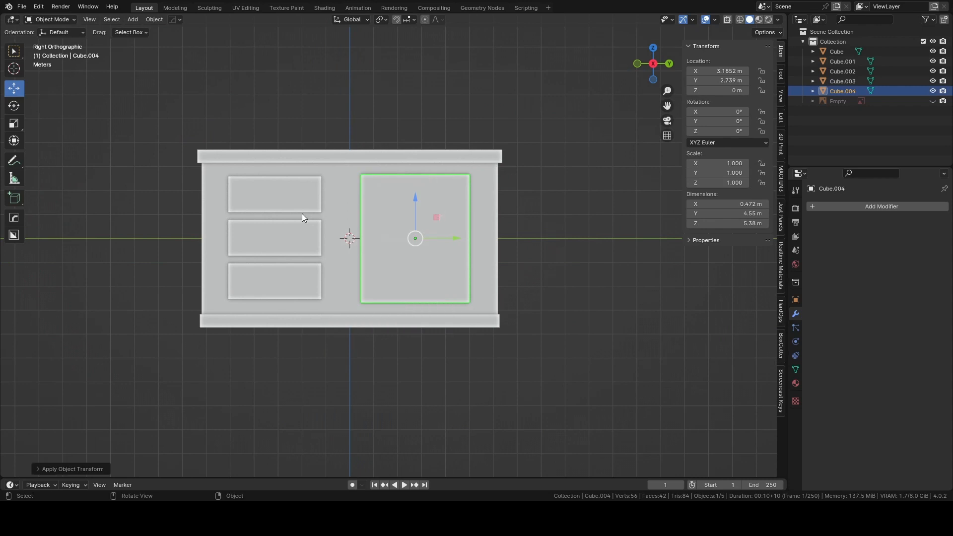
Apply the scale of the three-drawer group so its scale values become 1.
left_click(245, 194)
left_click(422, 208)
left_click(270, 199)
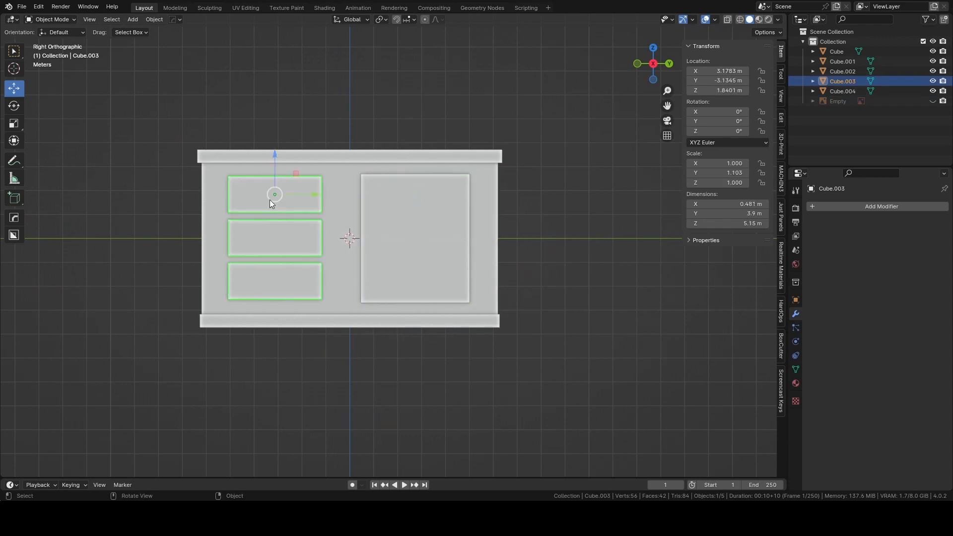
key("ctrl+a")
left_click(270, 200)
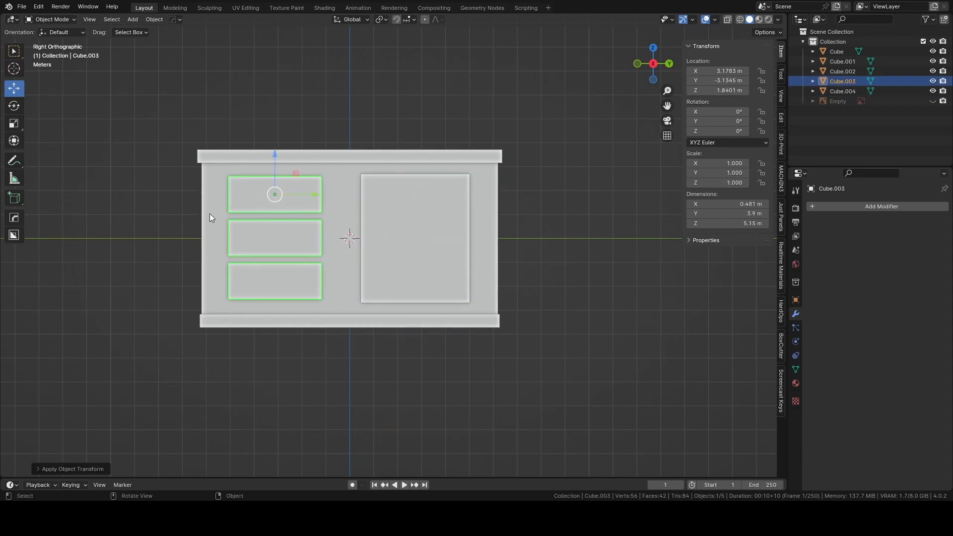
Switch the three-drawer group to Edit Mode with face selection.
scroll(203, 219, "up", 1)
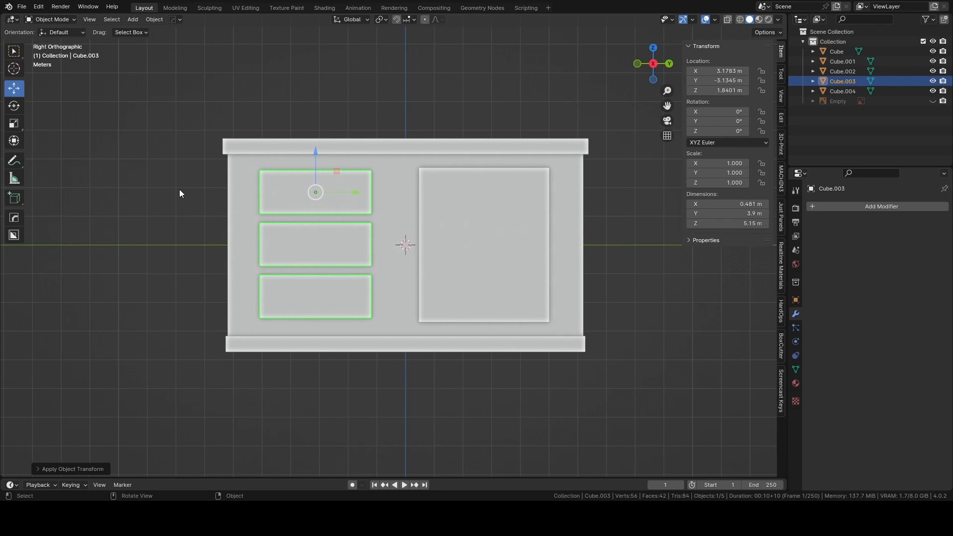
key("Tab")
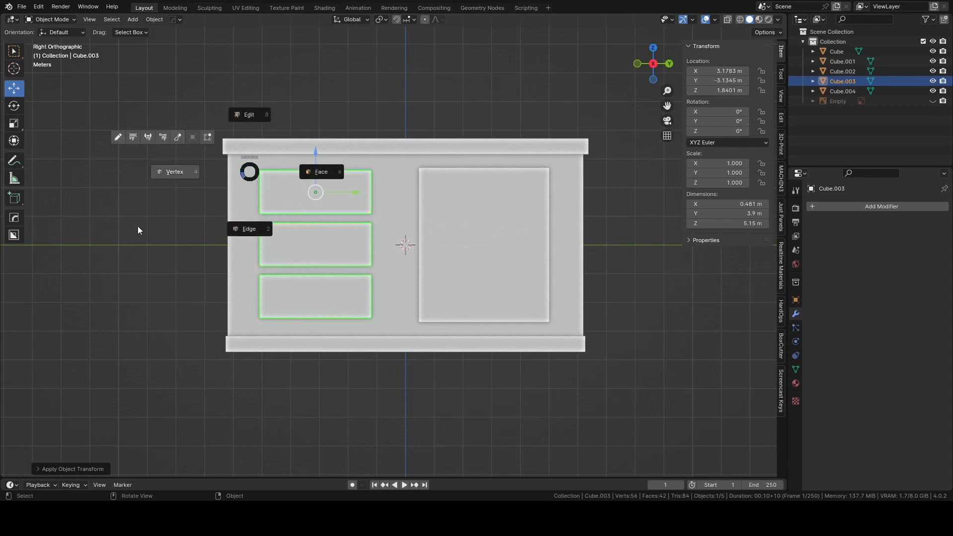
key("Escape")
left_click(73, 20)
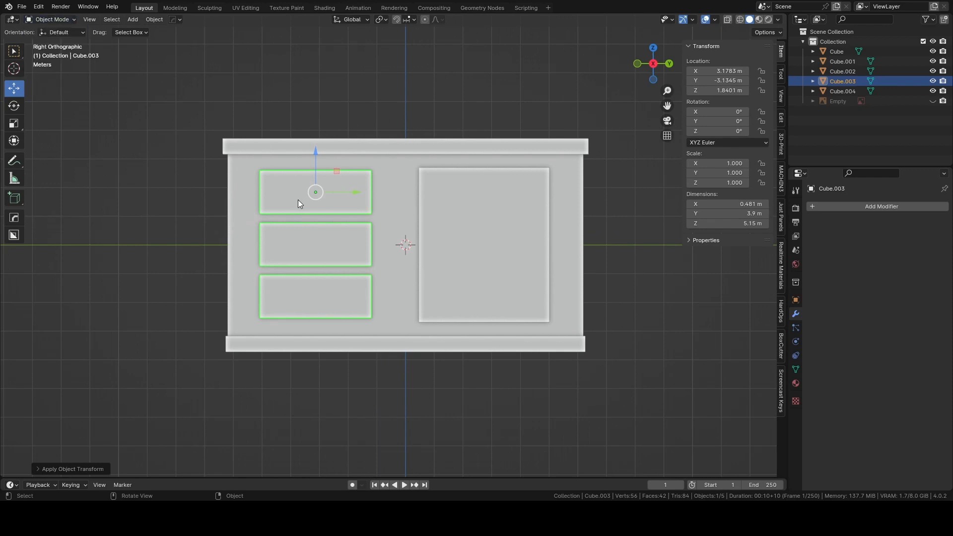
key("ctrl+Tab")
left_click(377, 199)
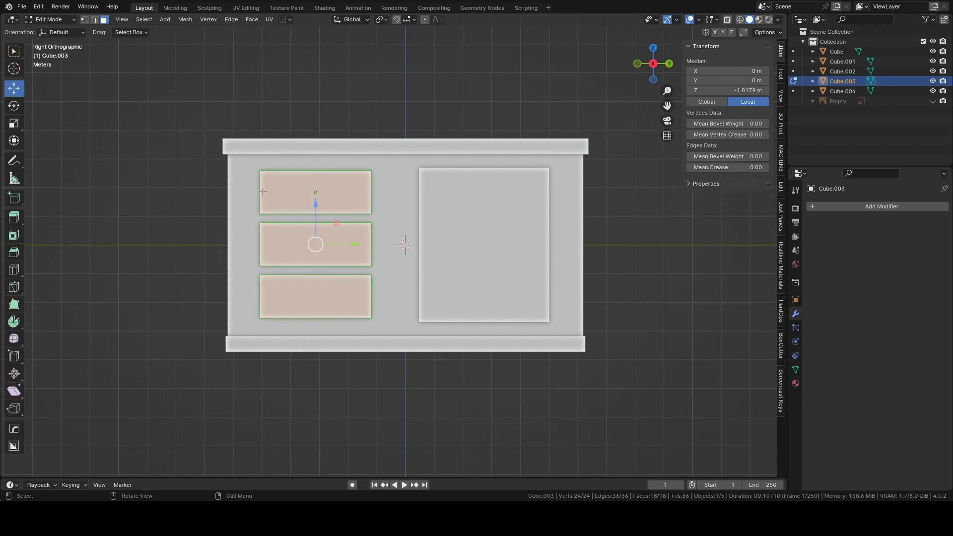
Inset the front faces of the three drawers together by about 0.093 m.
middle_click_drag(377, 199, 295, 182)
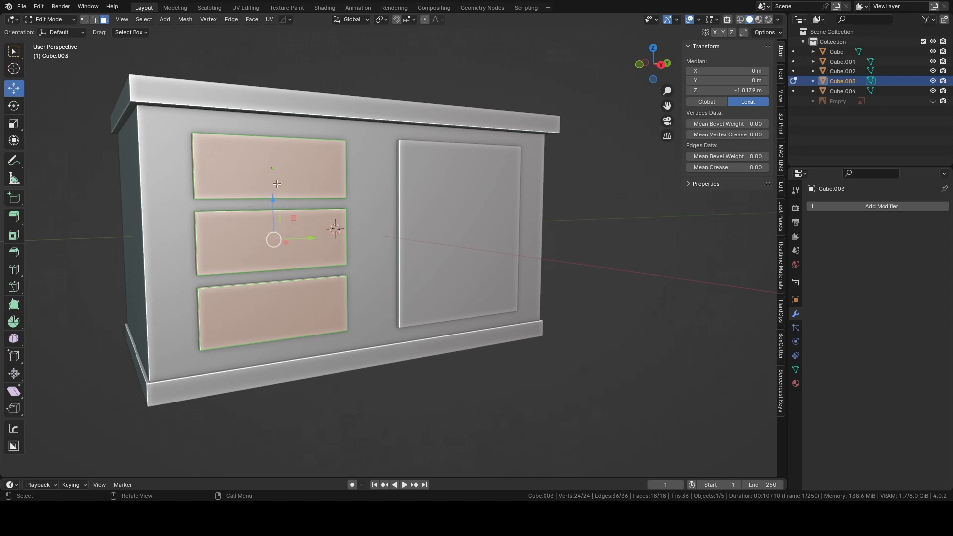
middle_click_drag(130, 174, 140, 177)
left_click(267, 171)
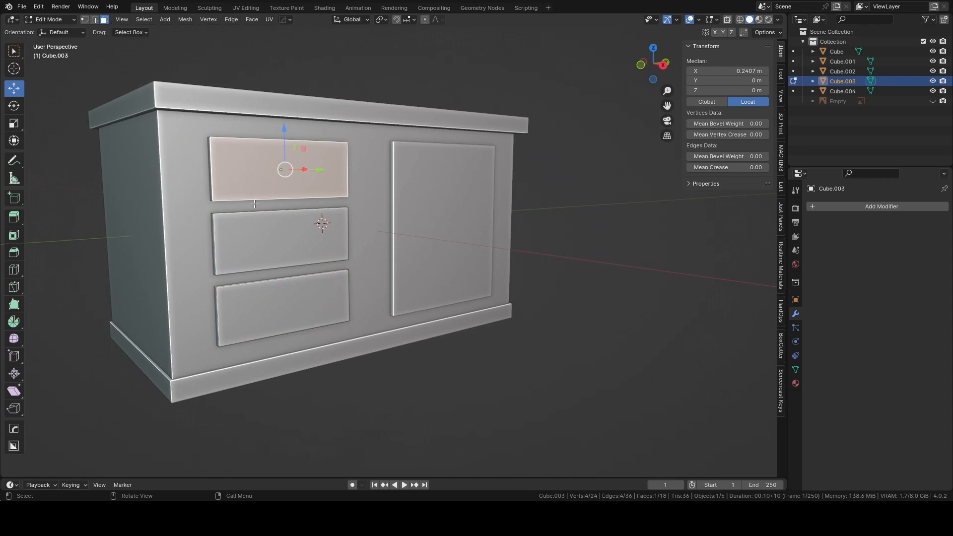
left_click(288, 235)
left_click(269, 173)
left_click(289, 237, "shift")
left_click(289, 299, "shift")
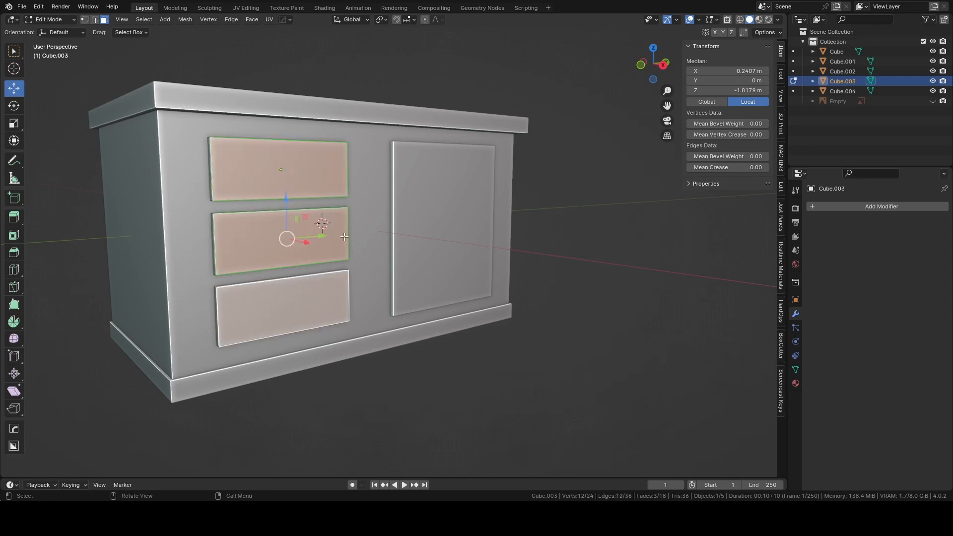
scroll(346, 234, "up", 2)
scroll(346, 233, "up", 1)
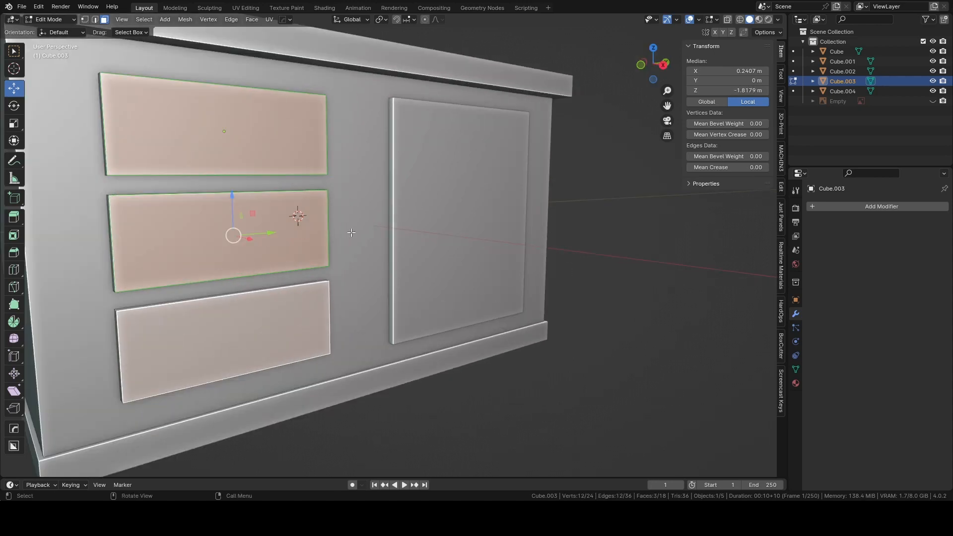
left_click(663, 65)
middle_click_drag(334, 218, 444, 238, "shift")
scroll(438, 260, "up", 1)
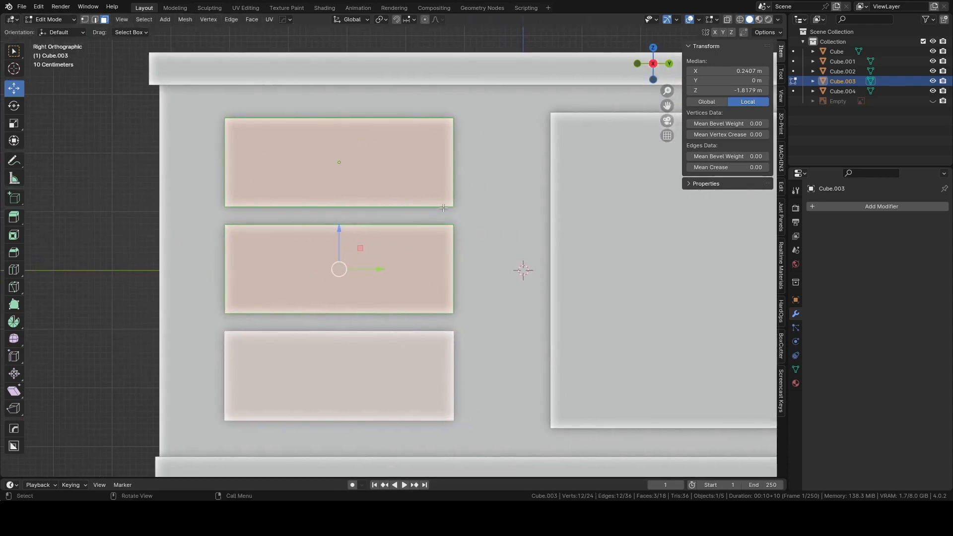
key("i")
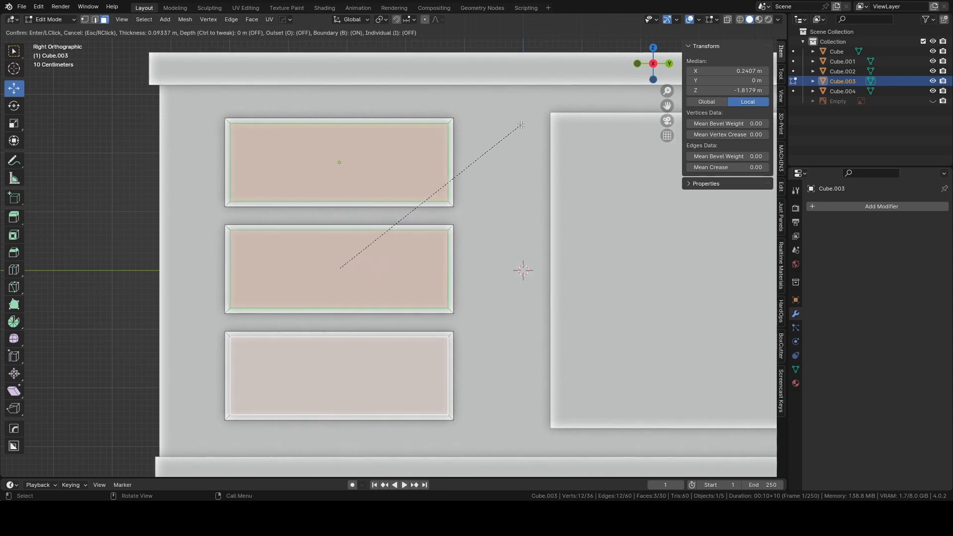
left_click(520, 125)
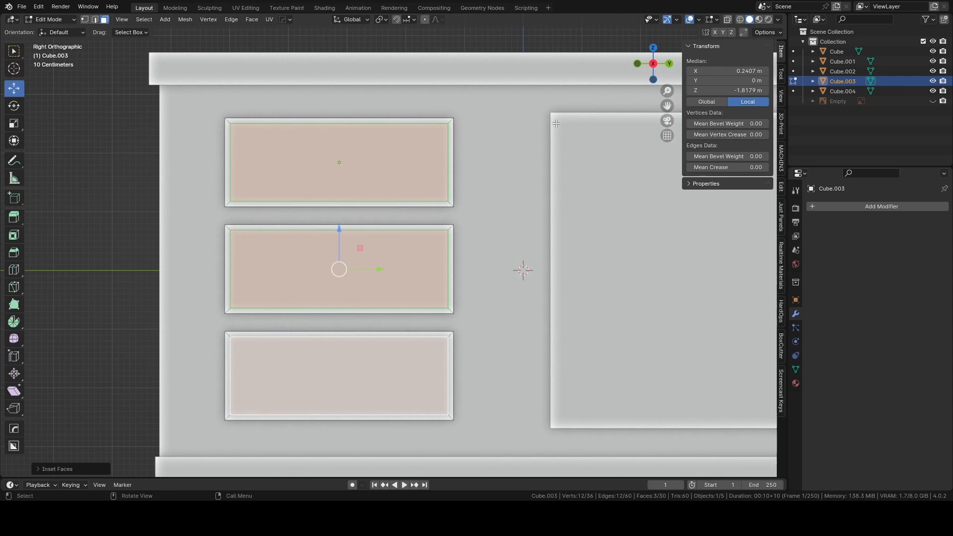
Try a second inset of about 0.091 m on the drawer faces, cancel it and undo the first inset.
key("i")
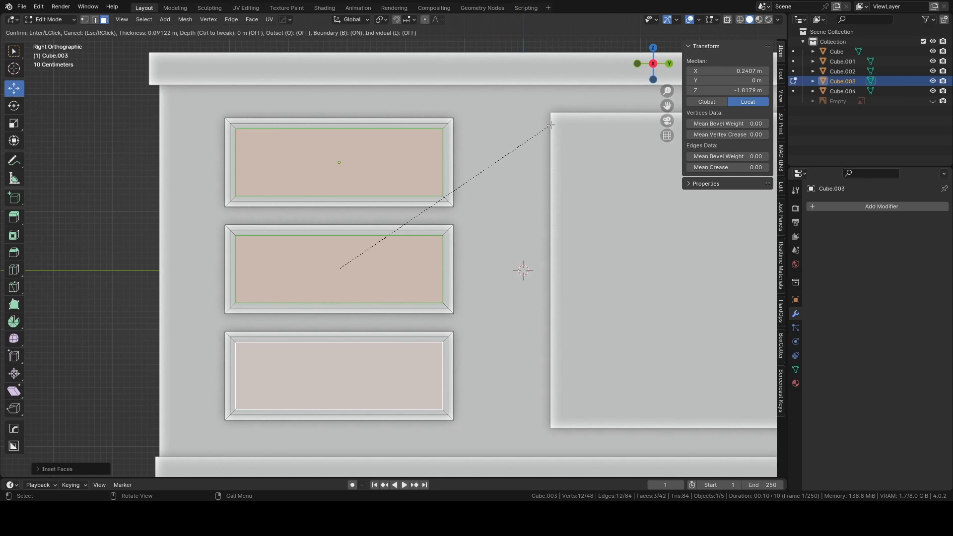
right_click(551, 125)
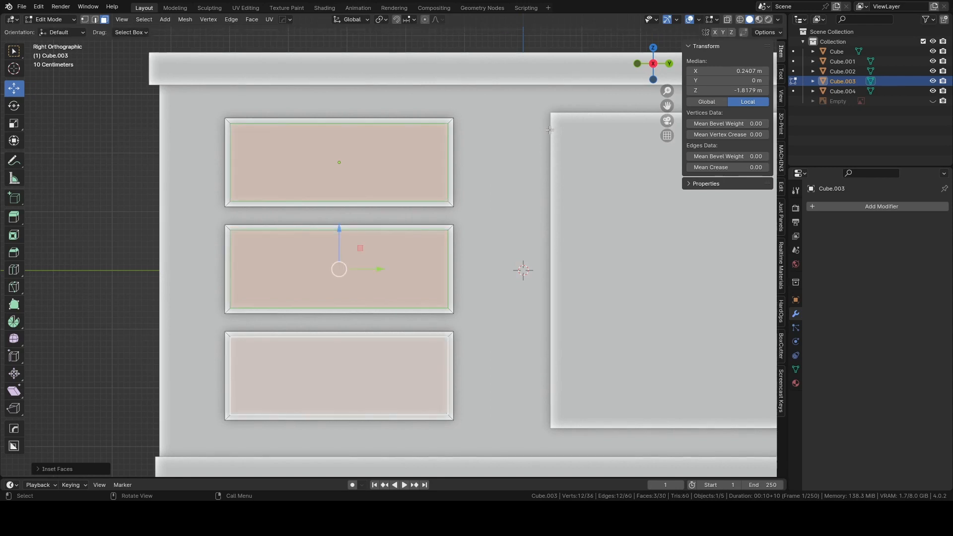
key("ctrl+z")
key("ctrl+z")
key("ctrl+z")
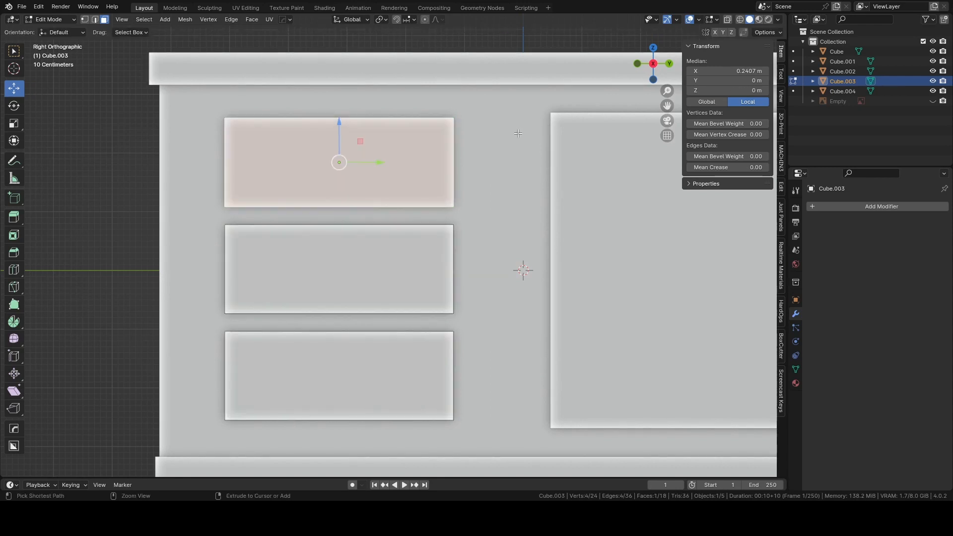
Return to Object Mode and join the three-drawer group with the large front panel into one object.
scroll(518, 133, "down", 3)
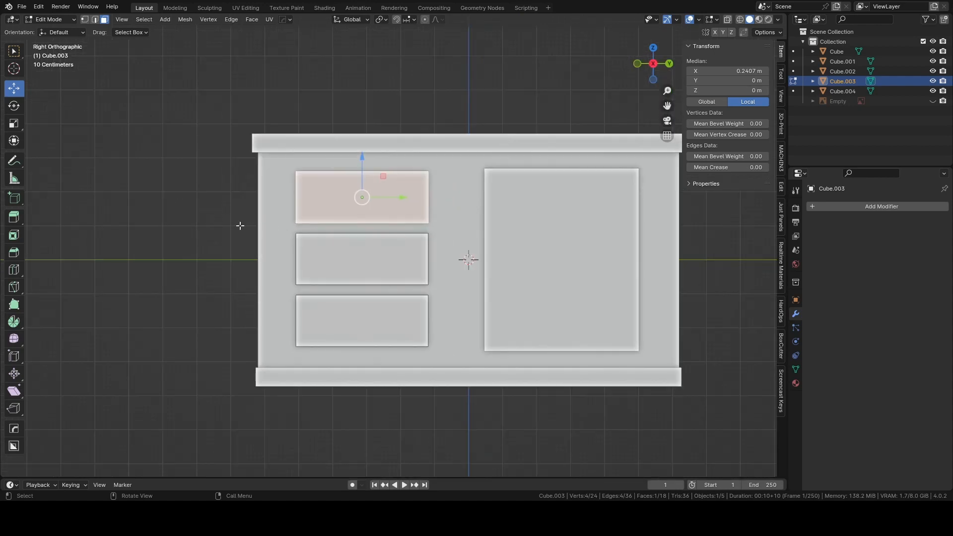
key("Tab")
left_click(245, 176)
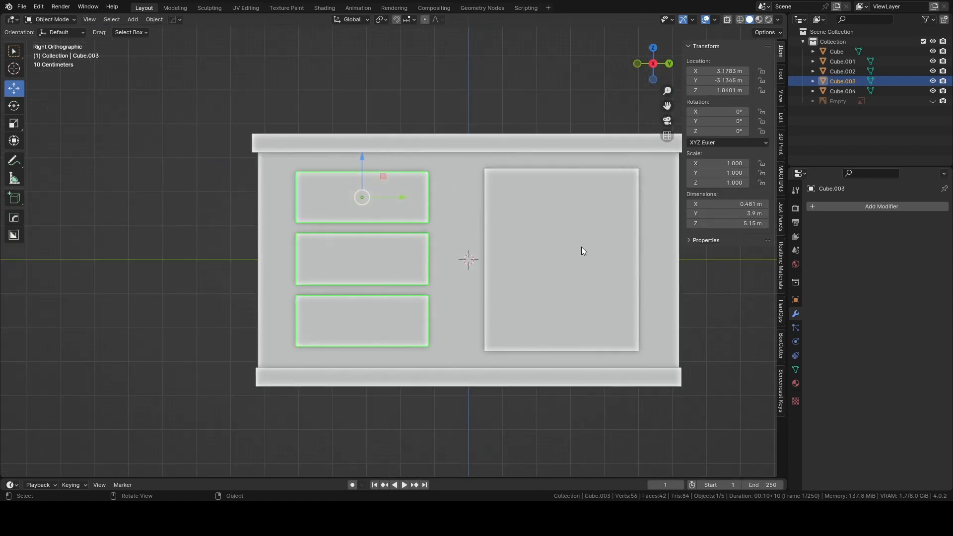
left_click(546, 268, "shift")
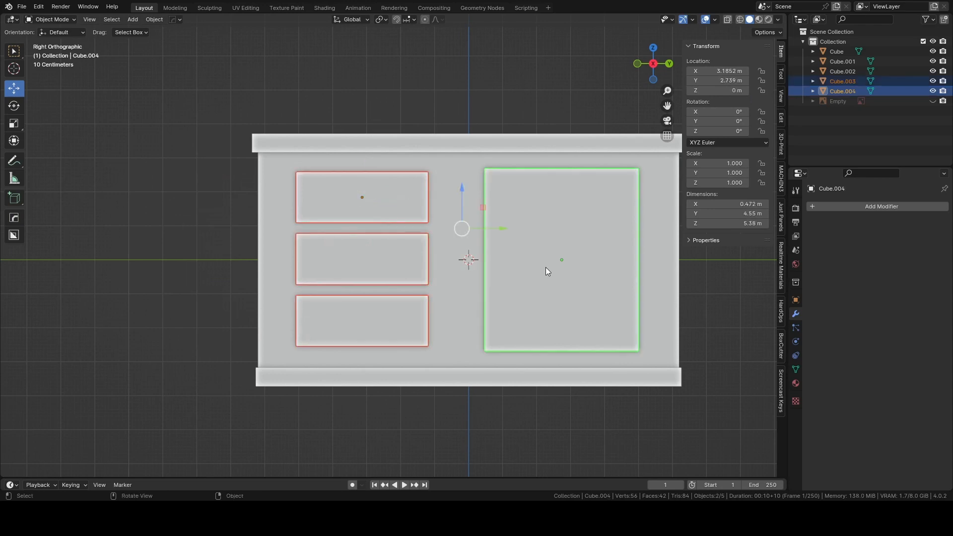
key("ctrl+j")
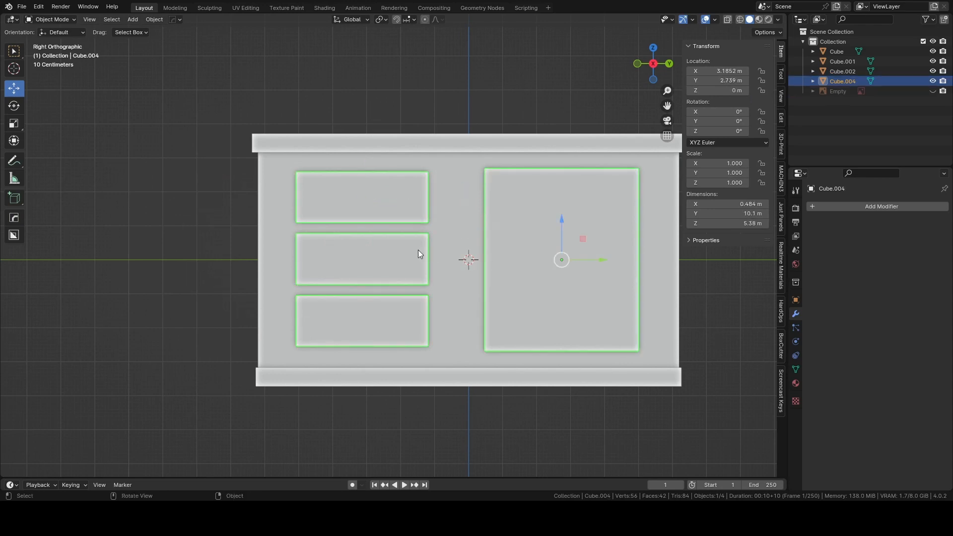
Inset the front faces of the large panel and all three drawers together by about 0.144 m.
left_click(189, 221)
left_click(379, 209)
key("Tab")
left_click(320, 156)
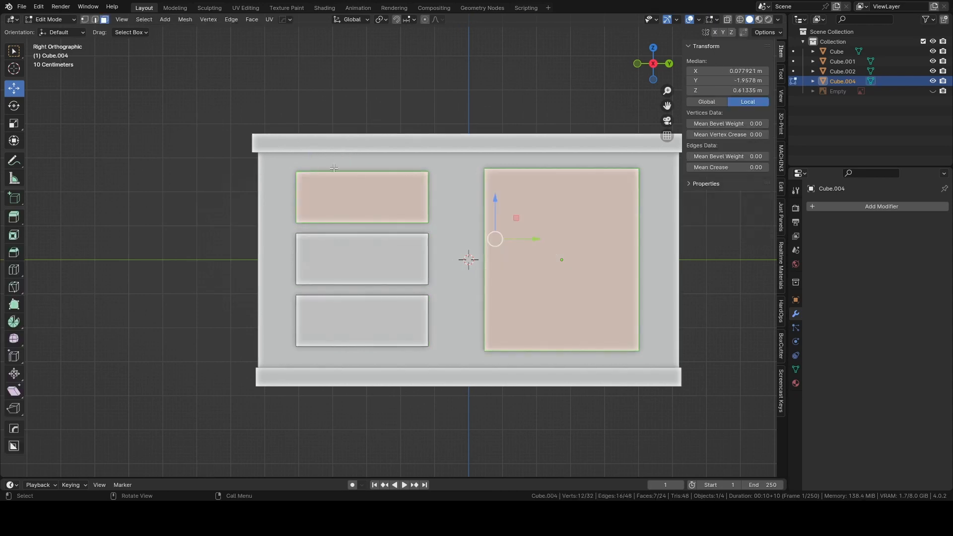
left_click(166, 220)
left_click(525, 232)
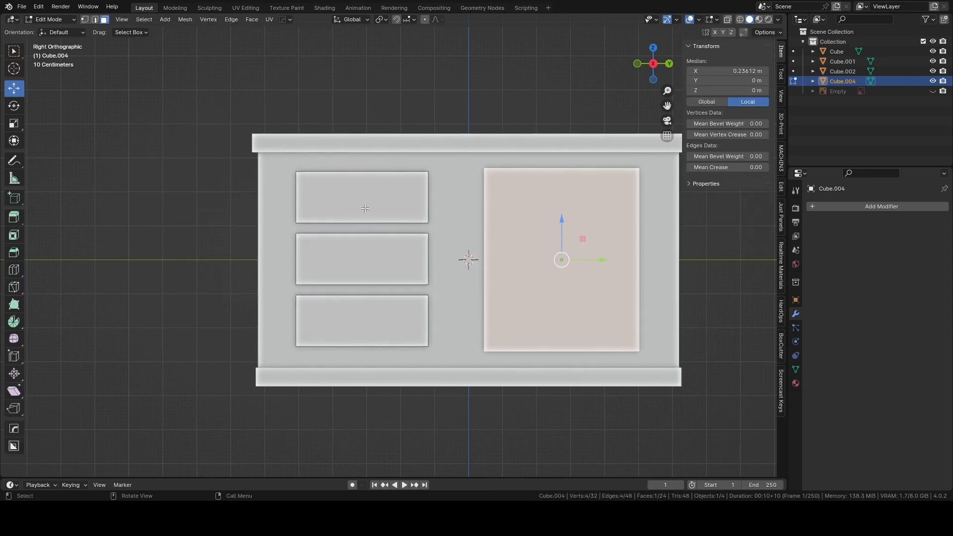
left_click(403, 216, "shift")
left_click(386, 266, "shift")
left_click(380, 325, "shift")
key("i")
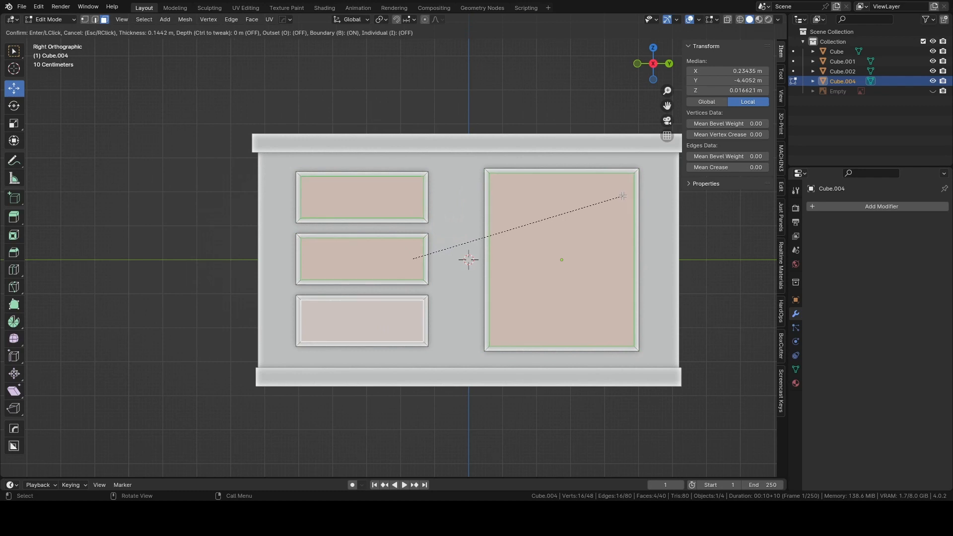
left_click(623, 196)
Inset the same four front faces a second time by about 0.128 m.
scroll(647, 189, "up", 1)
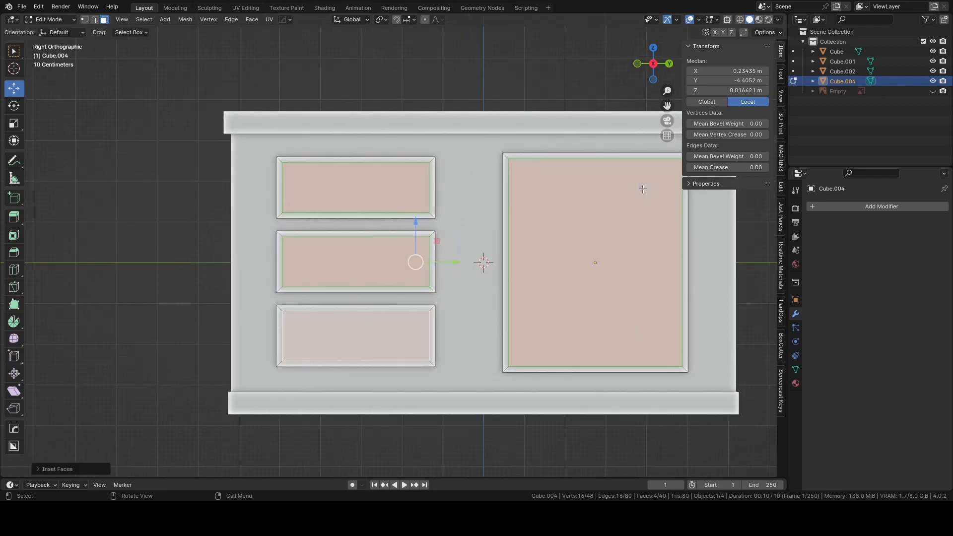
middle_click_drag(647, 190, 539, 200, "shift")
scroll(555, 212, "up", 1)
key("i")
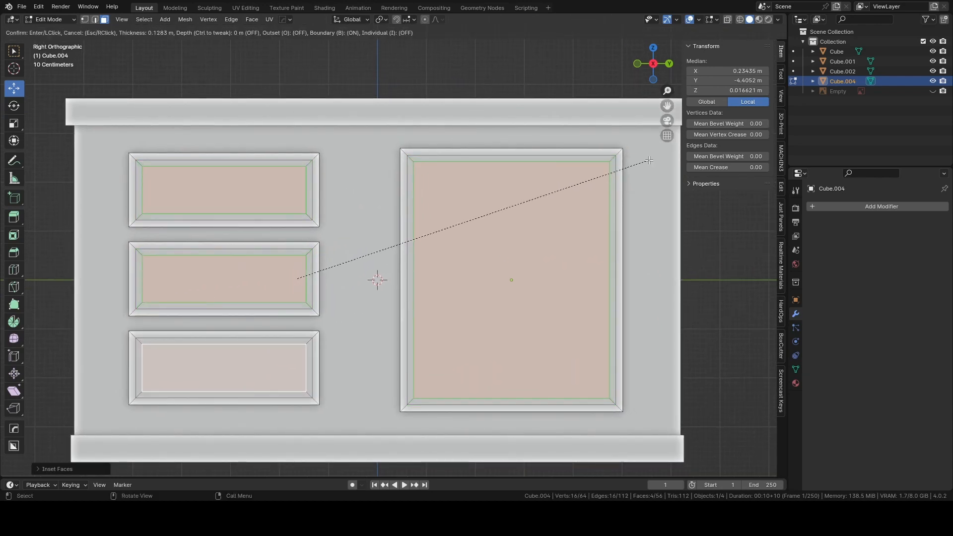
left_click(649, 161)
middle_click_drag(528, 174, 584, 179)
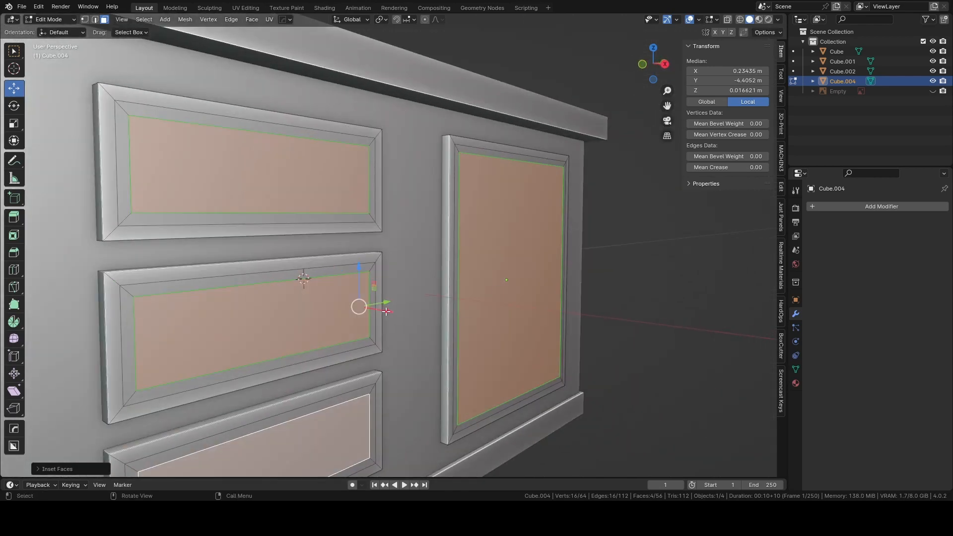
Select the innermost front faces of all three drawers and the large panel and move them about 0.065 m outward along X.
key("alt+a")
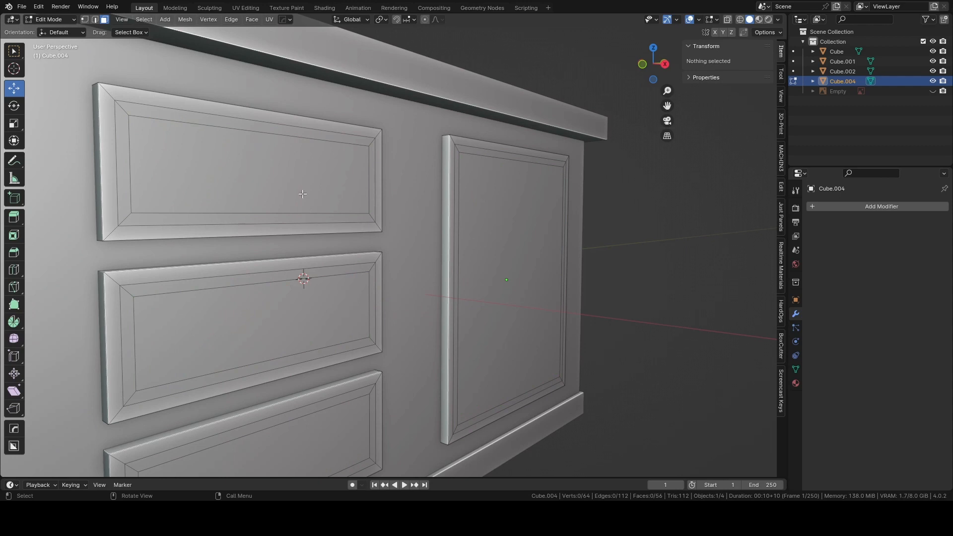
left_click(302, 193)
left_click(305, 307, "shift")
left_click(329, 442, "shift")
left_click(548, 295, "shift")
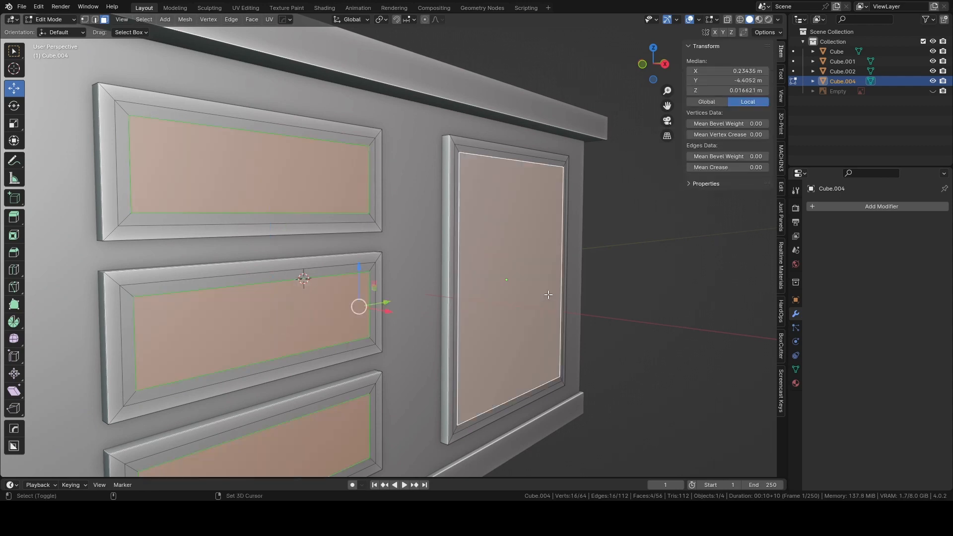
key("g")
key("x")
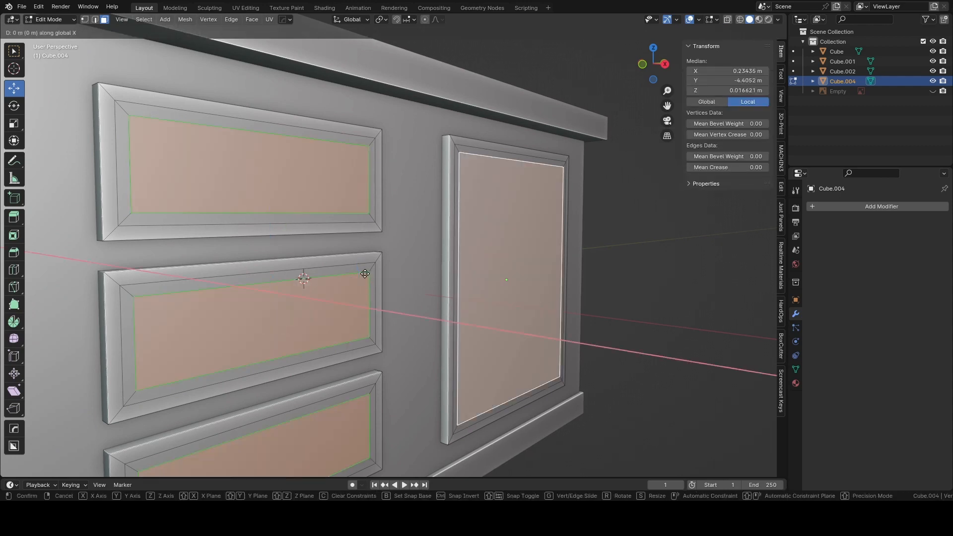
key("Escape")
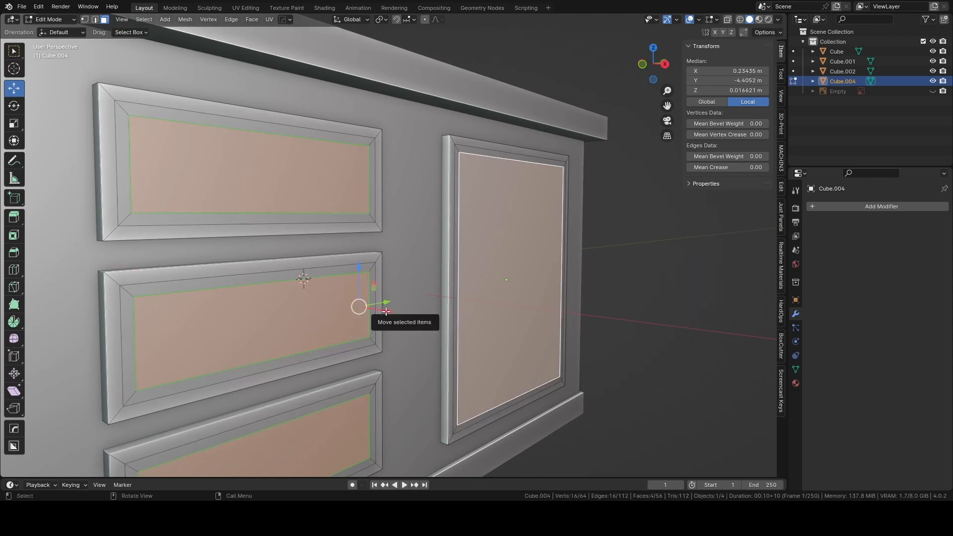
left_click_drag(386, 311, 391, 313)
middle_click_drag(391, 313, 400, 283)
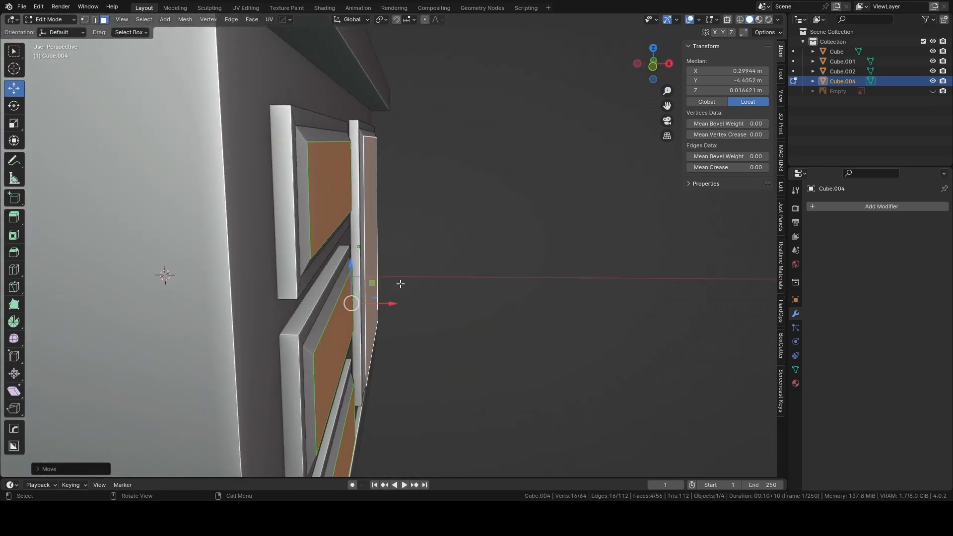
Clear the selection, return to Object Mode and review the whole island from the front and from an angle.
left_click(504, 215)
middle_click_drag(504, 215, 502, 179)
scroll(422, 228, "down", 3)
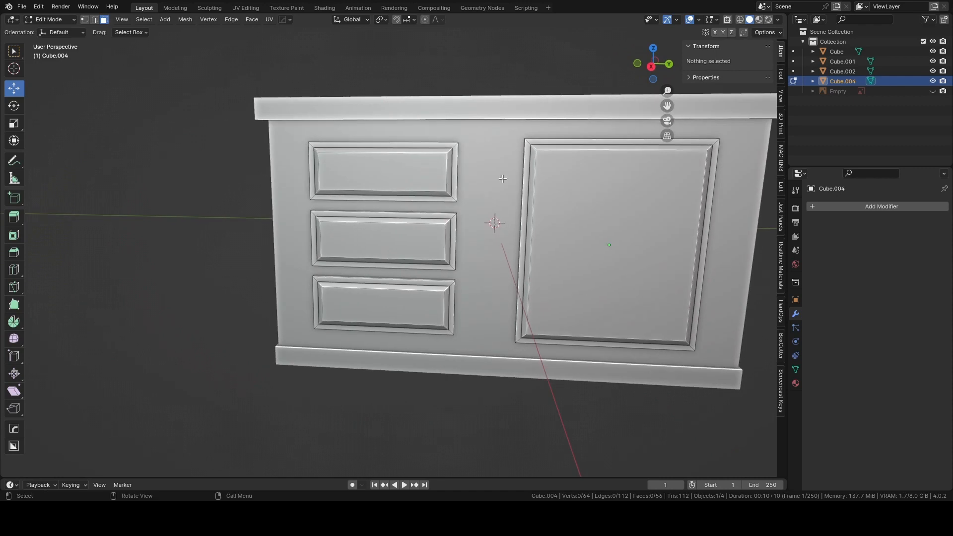
left_click(653, 70)
middle_click_drag(590, 177, 495, 183, "shift")
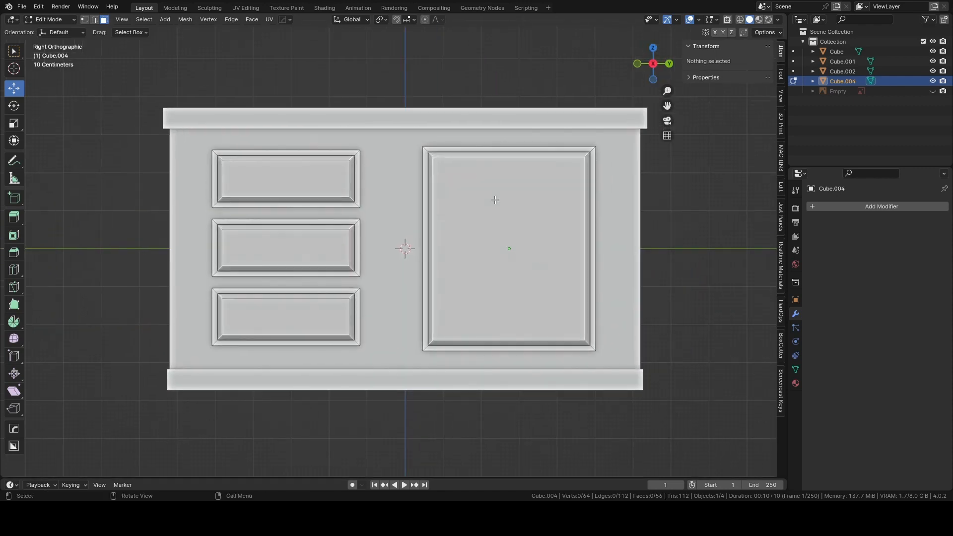
key("Tab")
left_click(497, 145)
left_click(559, 71)
middle_click_drag(559, 70, 313, 155)
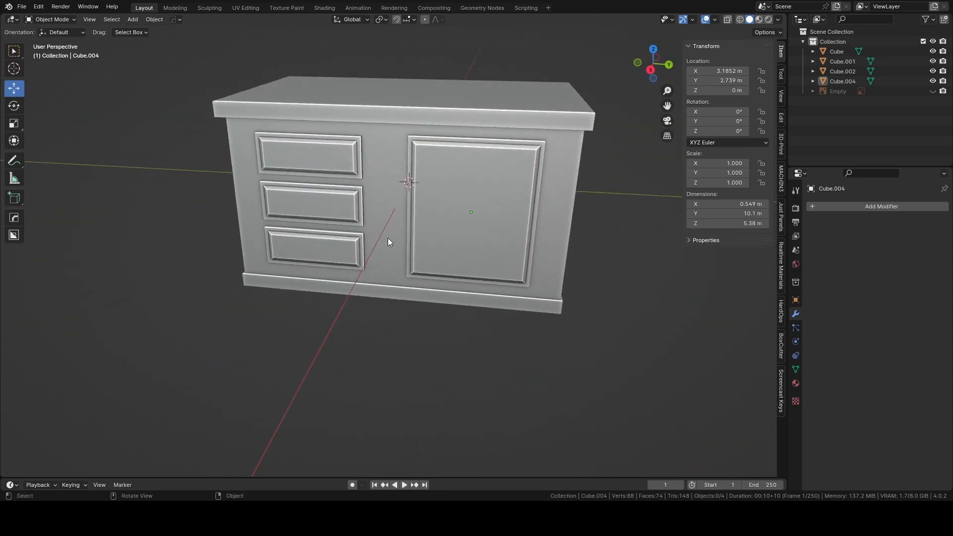
middle_click_drag(363, 251, 383, 249)
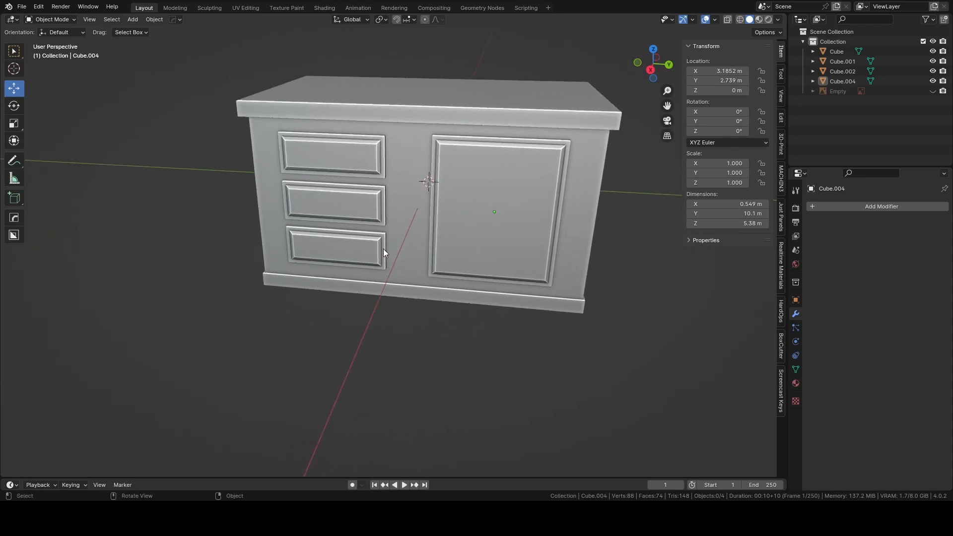
left_click(650, 70)
scroll(479, 194, "up", 2)
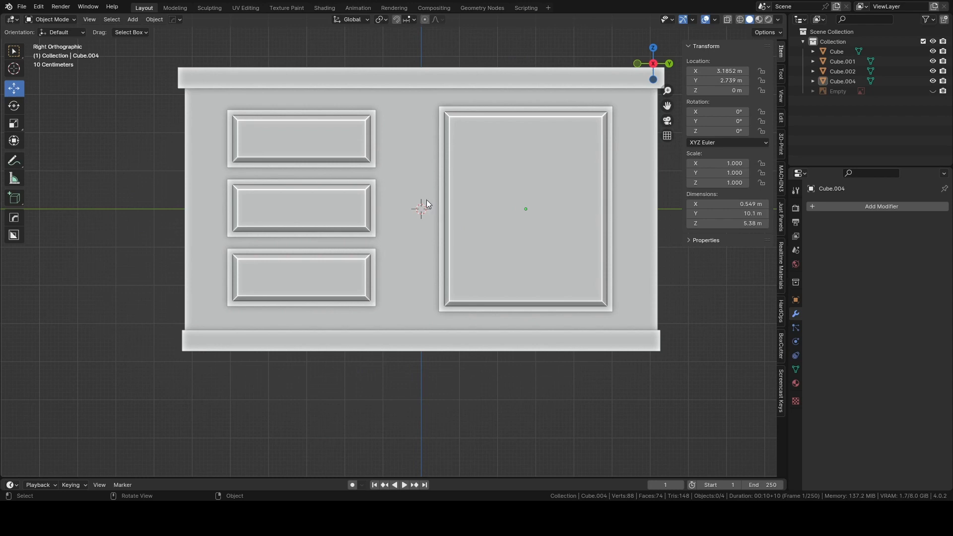
Add a torus mesh and move it about 6 m along X so it sits in front of the island.
key("shift+a")
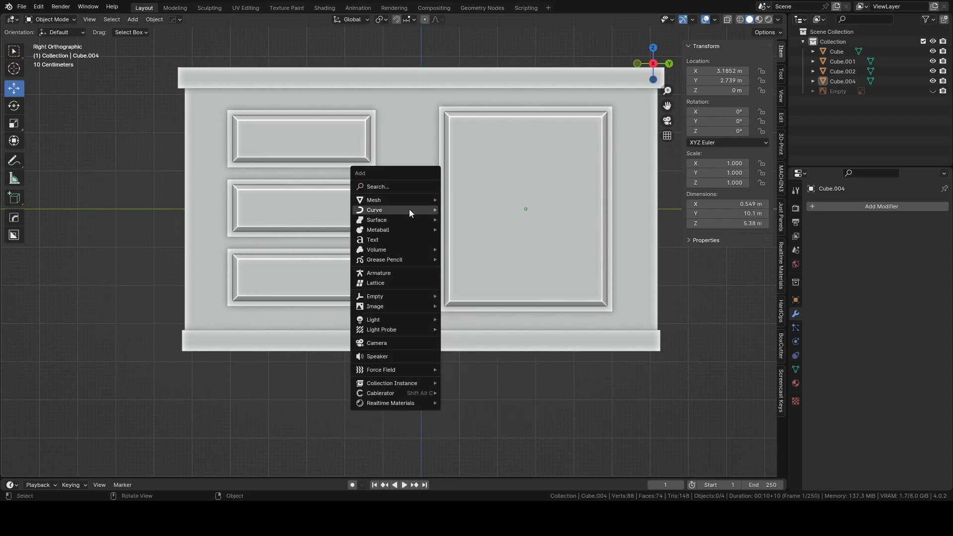
mouse_move(392, 198)
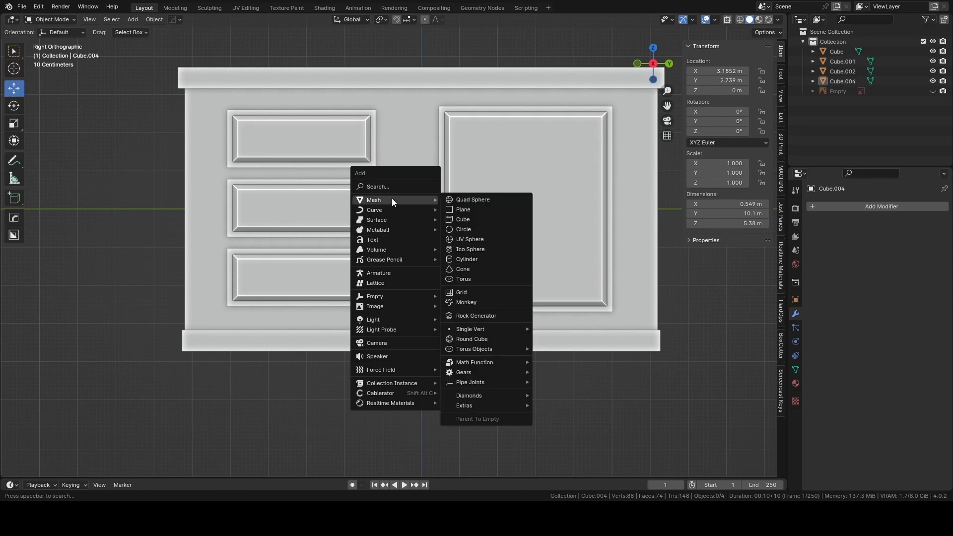
left_click(467, 268)
middle_click_drag(423, 209, 385, 198)
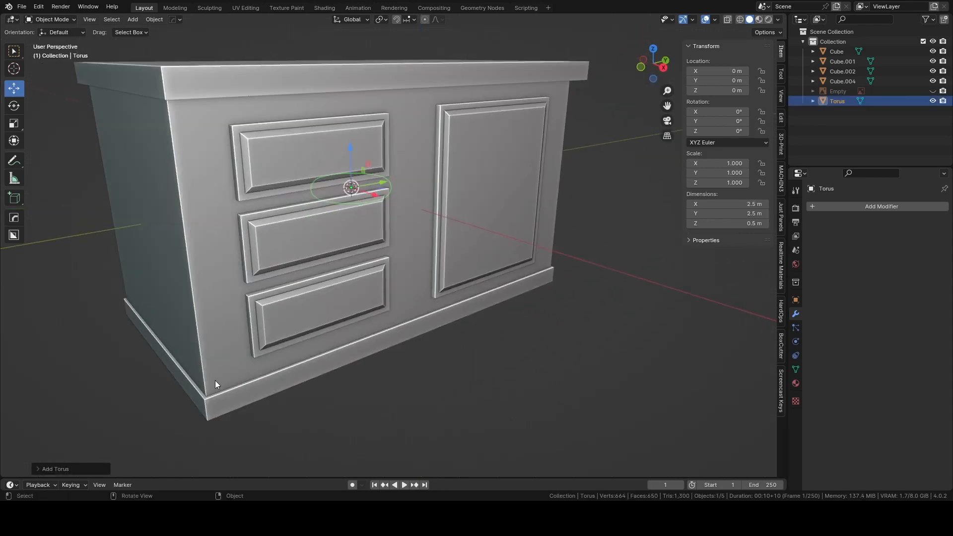
left_click(58, 469)
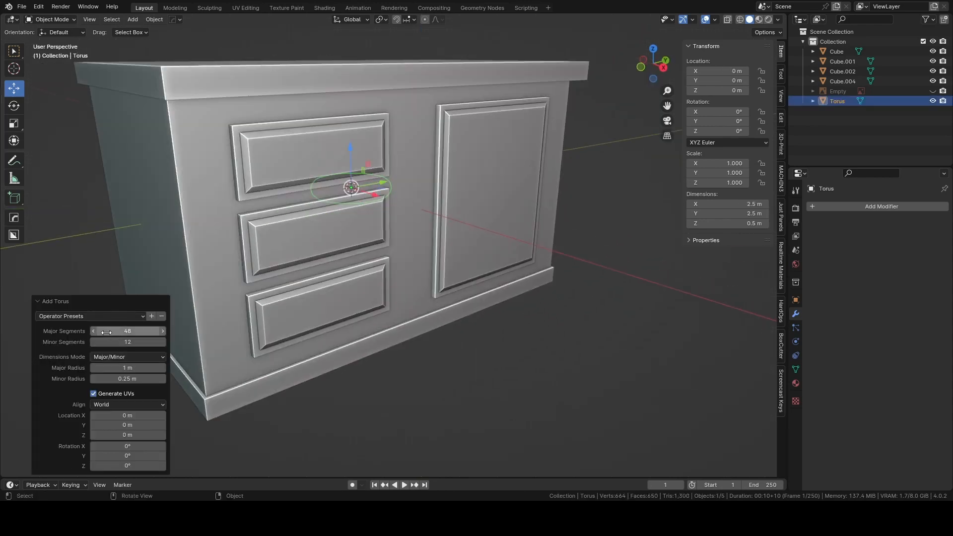
left_click_drag(371, 197, 544, 268)
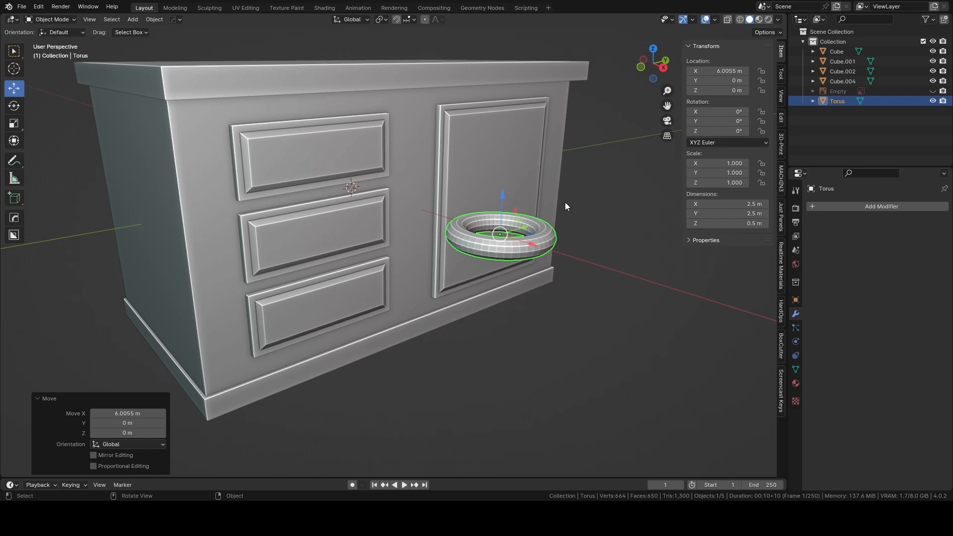
Enter Edit Mode on the torus, clear the selection and show it from above in wireframe.
key("Tab")
left_click(566, 145)
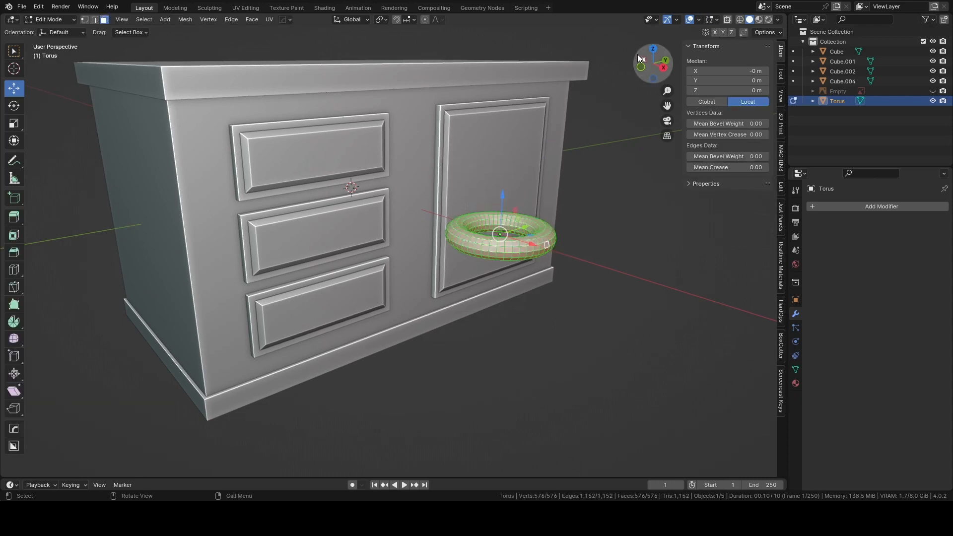
left_click(654, 49)
middle_click_drag(611, 207, 509, 215, "shift")
scroll(511, 215, "up", 2)
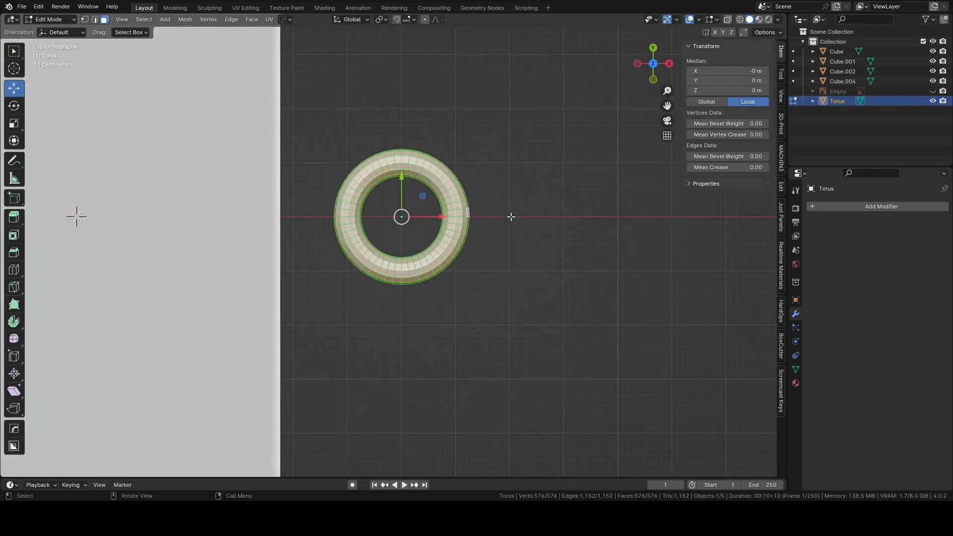
key("alt+a")
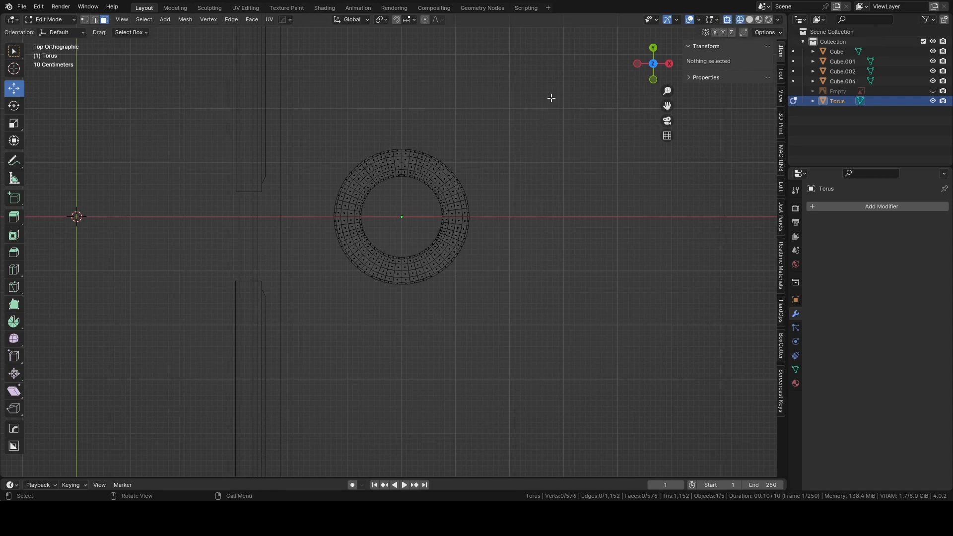
Try deleting the torus half facing the island together with its middle rings of vertices, and undo the deletion.
left_click_drag(551, 97, 494, 248)
left_click_drag(309, 100, 402, 323)
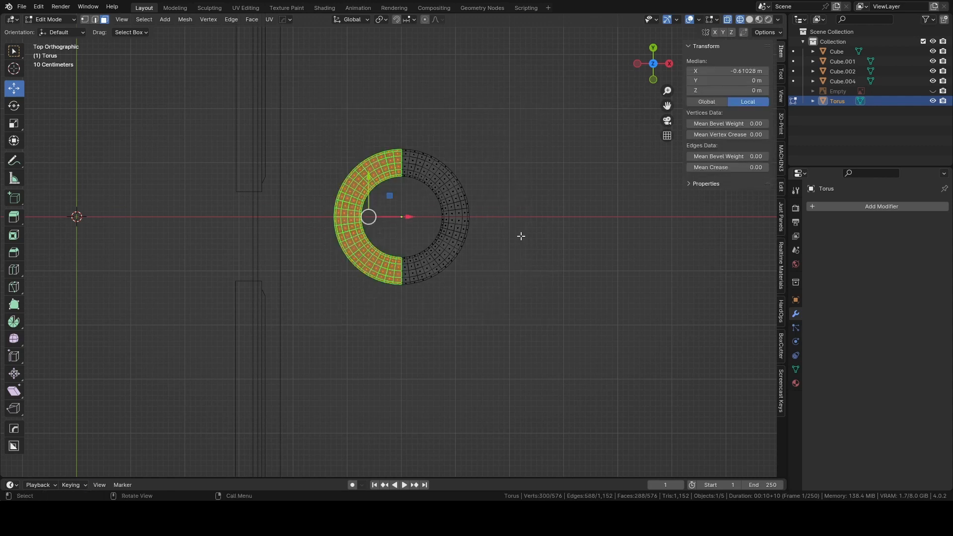
key("x")
left_click(515, 235)
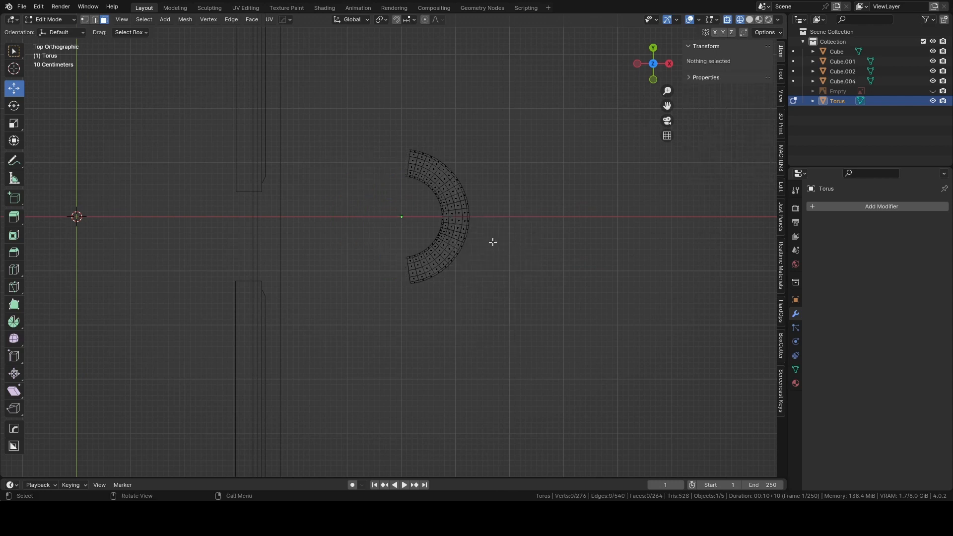
key("ctrl+z")
Delete the torus vertices on the island side up to the middle rings, leaving an exact half ring.
left_click_drag(325, 113, 390, 308)
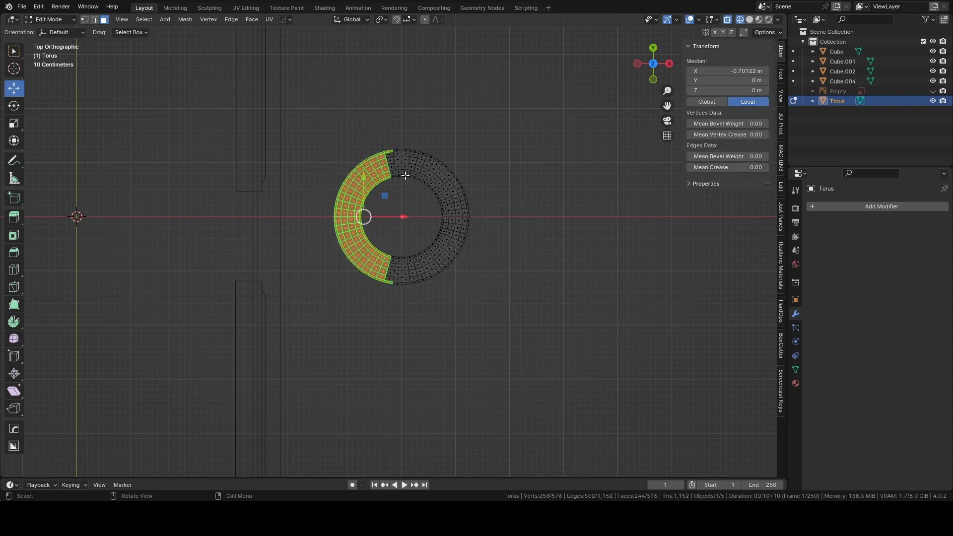
left_click_drag(330, 113, 398, 308)
key("1")
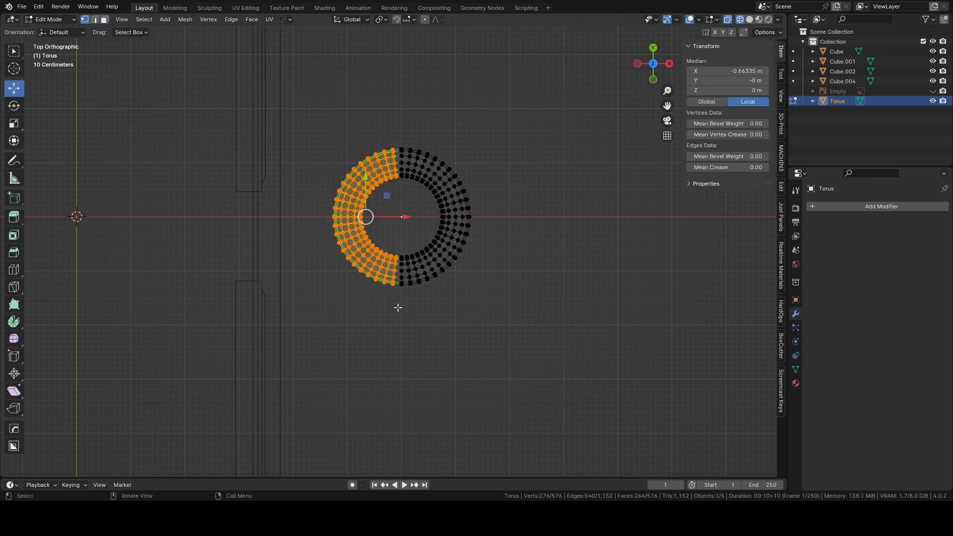
key("x")
left_click(511, 240)
Return to solid shading, switch to edge selection and select the edge loops around both open ends of the half ring.
middle_click_drag(511, 239, 470, 178)
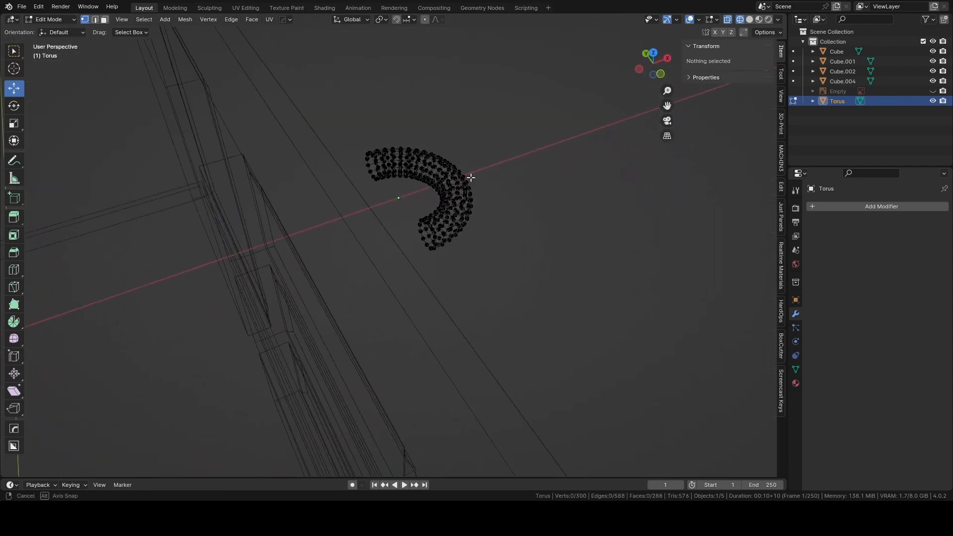
key("shift+z")
scroll(455, 199, "up", 4)
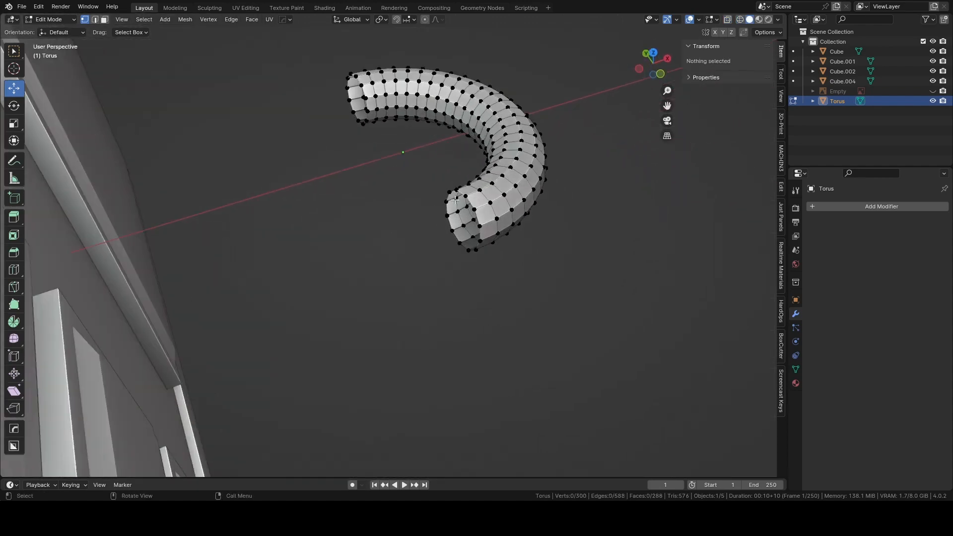
scroll(455, 199, "up", 2)
key("2")
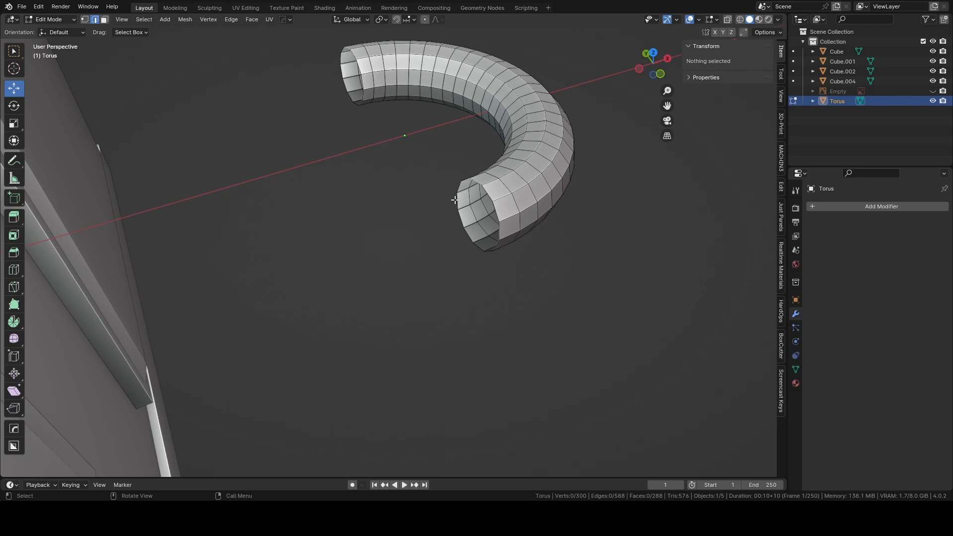
left_click(484, 195, "alt")
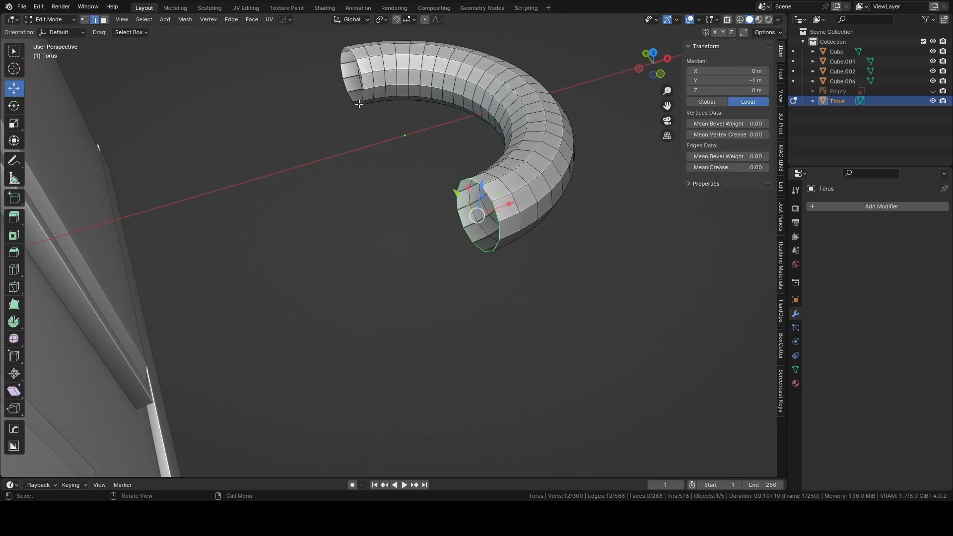
left_click(361, 75, "alt+shift")
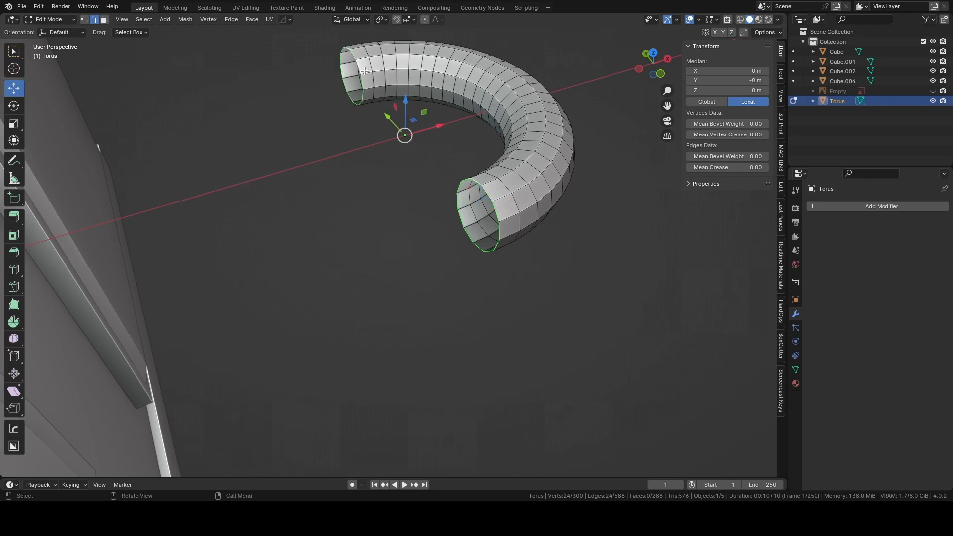
Try connecting the two open ends with the LoopTools Bridge operation and undo it.
right_click(362, 80)
mouse_move(360, 80)
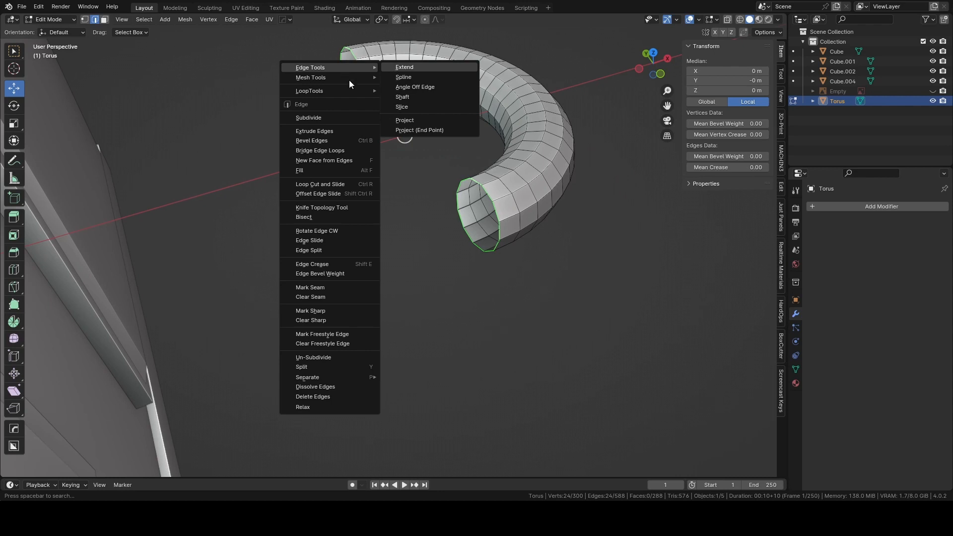
mouse_move(344, 90)
left_click(390, 89)
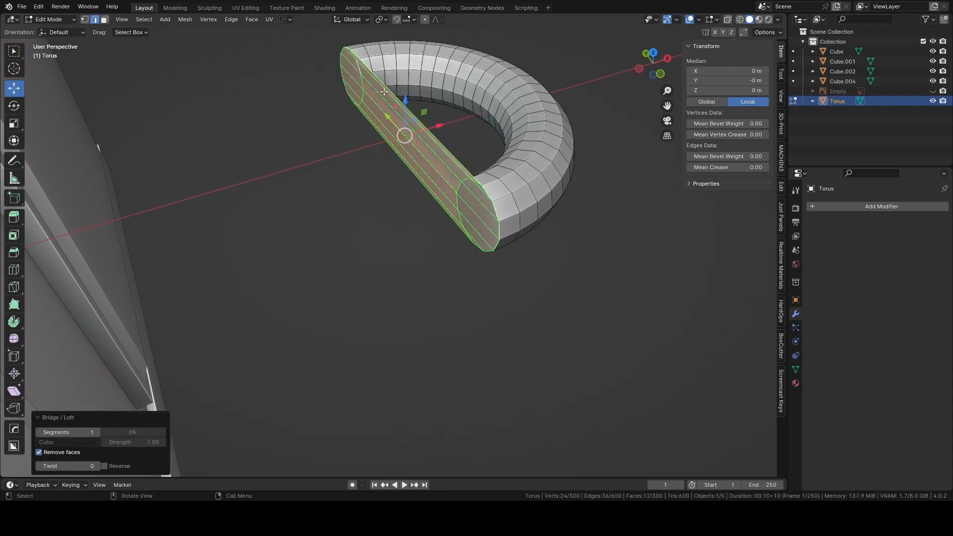
key("ctrl+z")
Try connecting the two open ends with Bridge Edge Loops and undo the bridge.
key("ctrl+e")
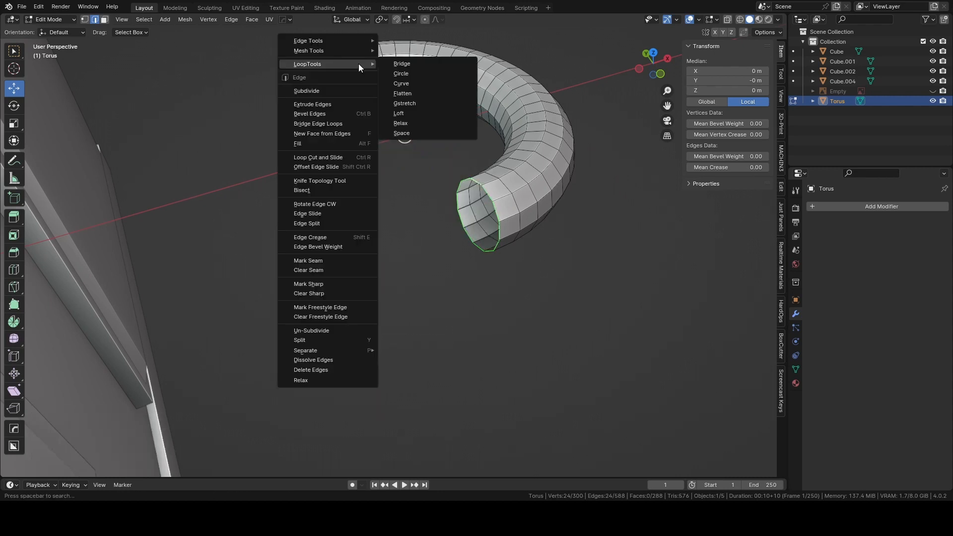
mouse_move(358, 53)
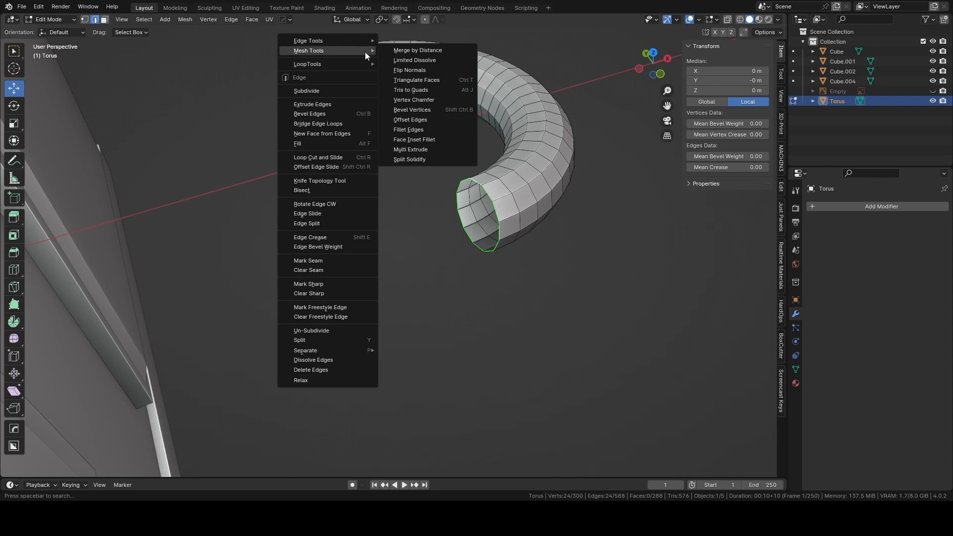
left_click(349, 124)
left_click(538, 64)
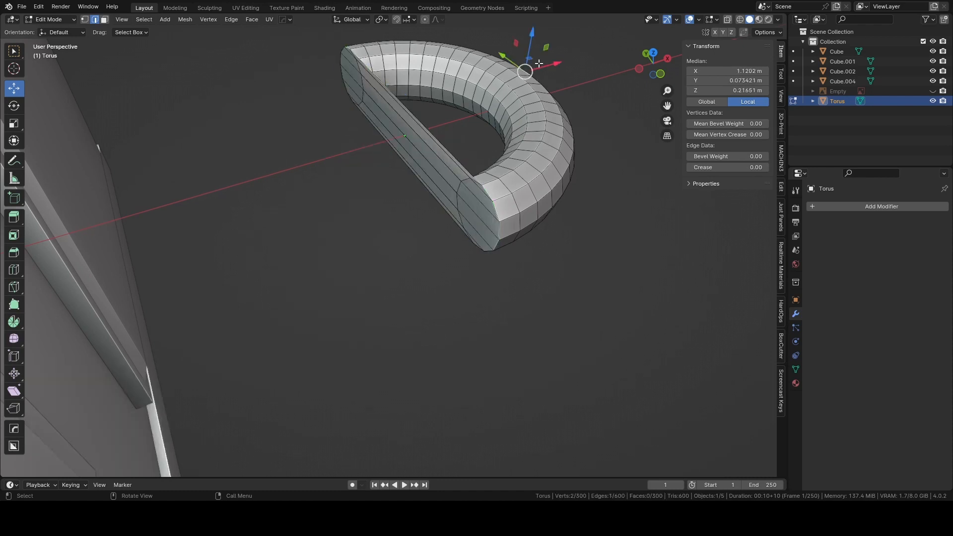
key("ctrl+z")
key("ctrl+z")
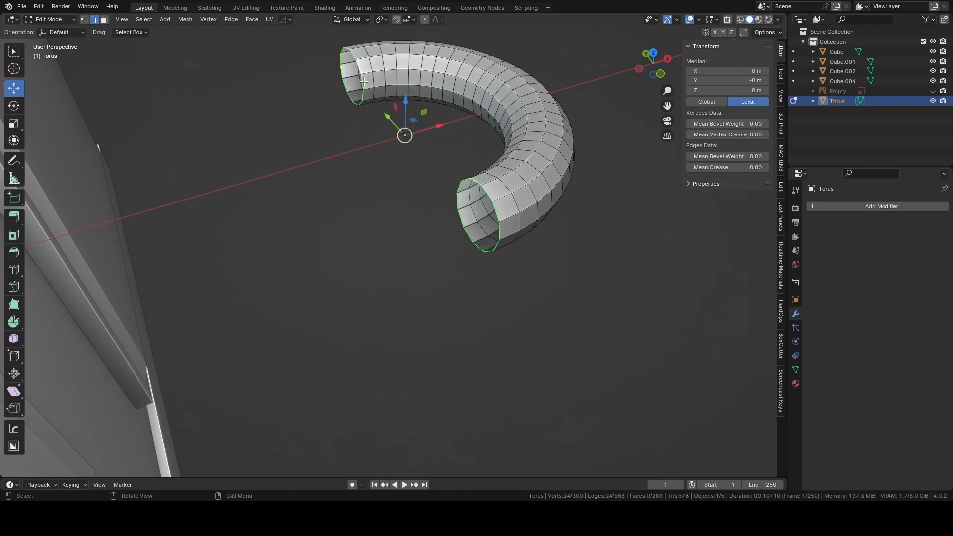
Clear the selection and fill the nearer open end of the half ring with a single face.
key("alt+a")
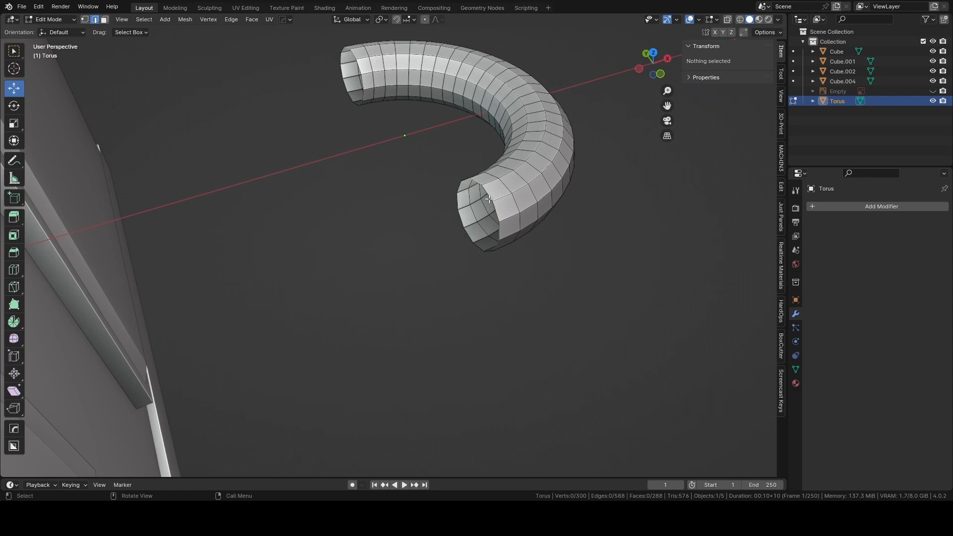
left_click(488, 197, "alt")
key("f")
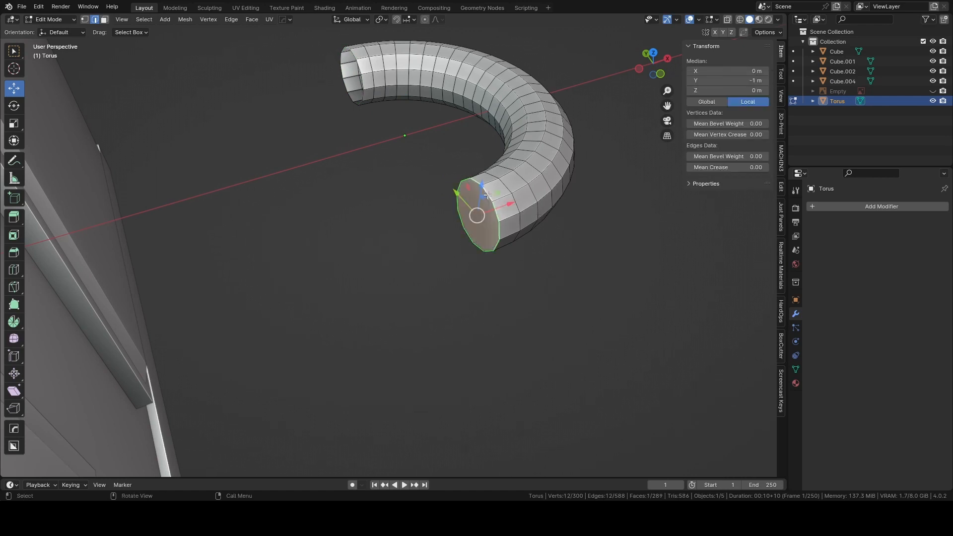
Select the edge loop around the far open end of the half ring and fill it with a single face.
key("alt+a")
left_click(360, 70)
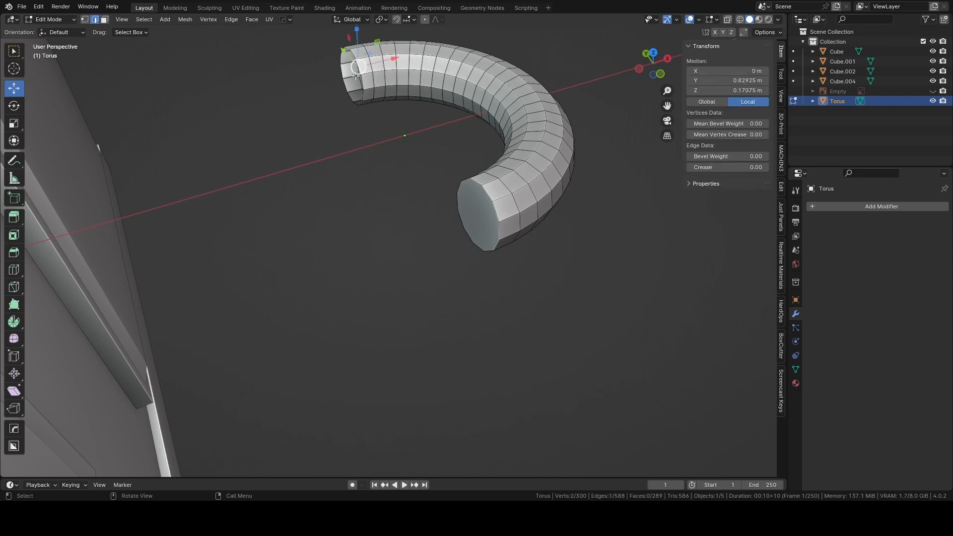
left_click(360, 73, "alt")
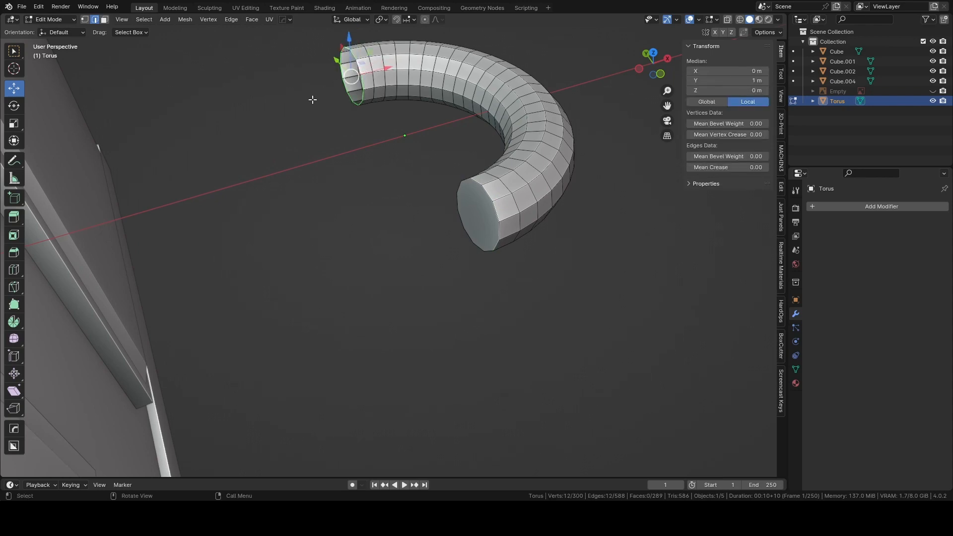
key("f")
key("alt+a")
middle_click_drag(415, 158, 367, 157)
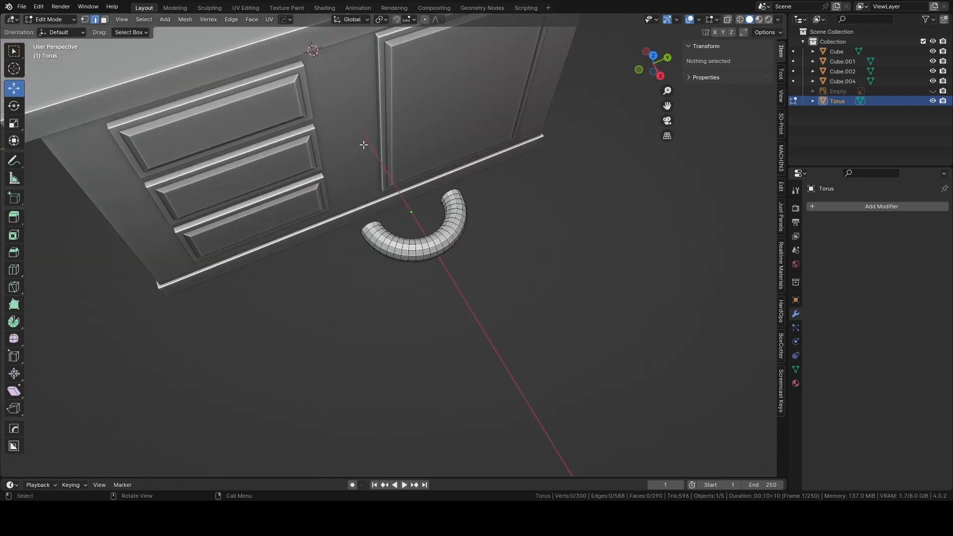
Leave mesh editing, delete the half ring object and switch to the right orthographic view.
key("Tab")
key("Tab")
left_click(436, 105)
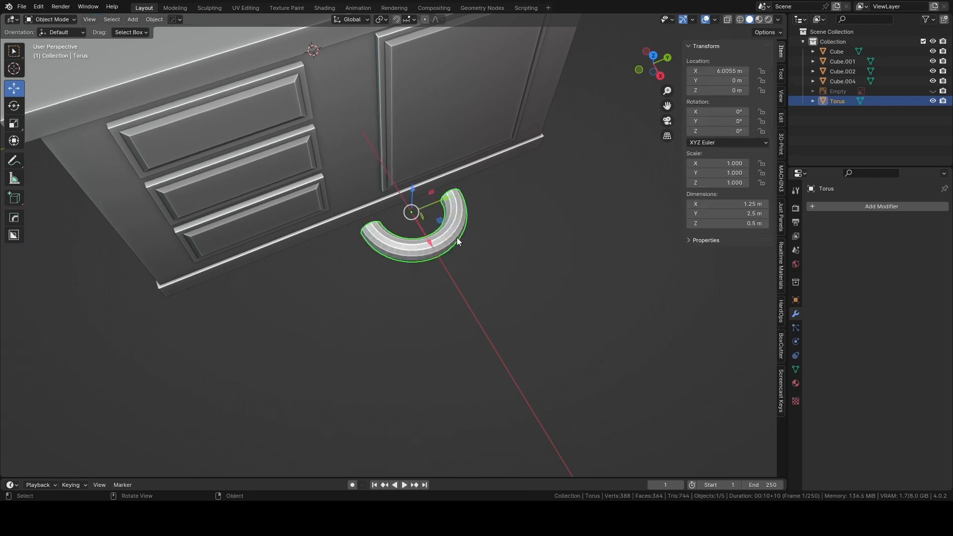
key("Delete")
left_click(659, 76)
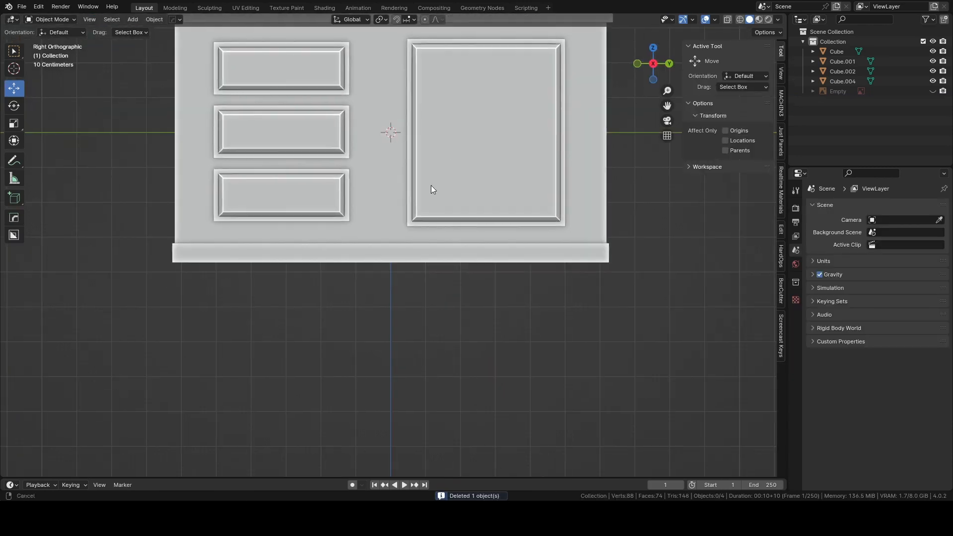
Add a 32-vertex mesh cylinder and move it about 4.69 m along X, out in front of the island.
key("shift+a")
mouse_move(399, 205)
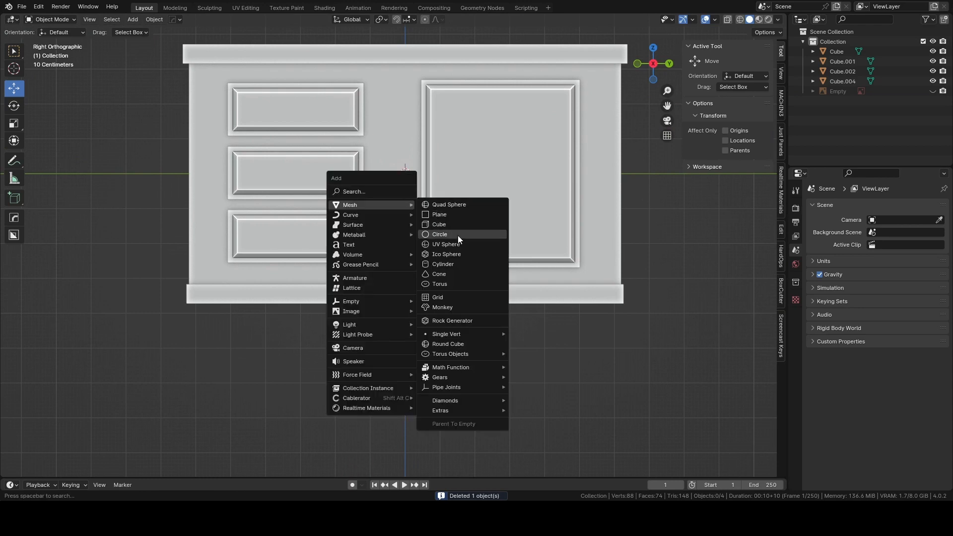
left_click(440, 265)
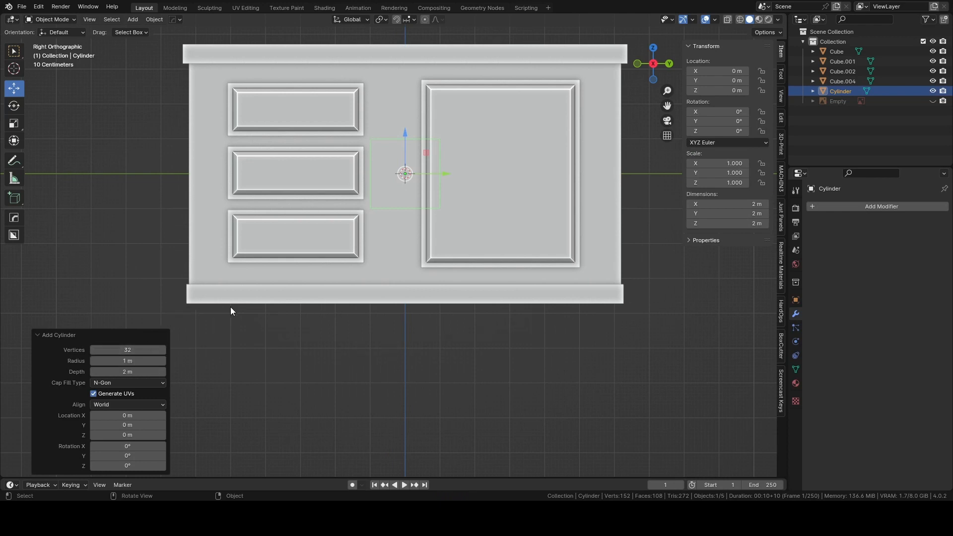
middle_click_drag(230, 306, 297, 319)
left_click_drag(306, 171, 410, 192)
middle_click_drag(461, 207, 451, 266)
scroll(426, 223, "up", 2)
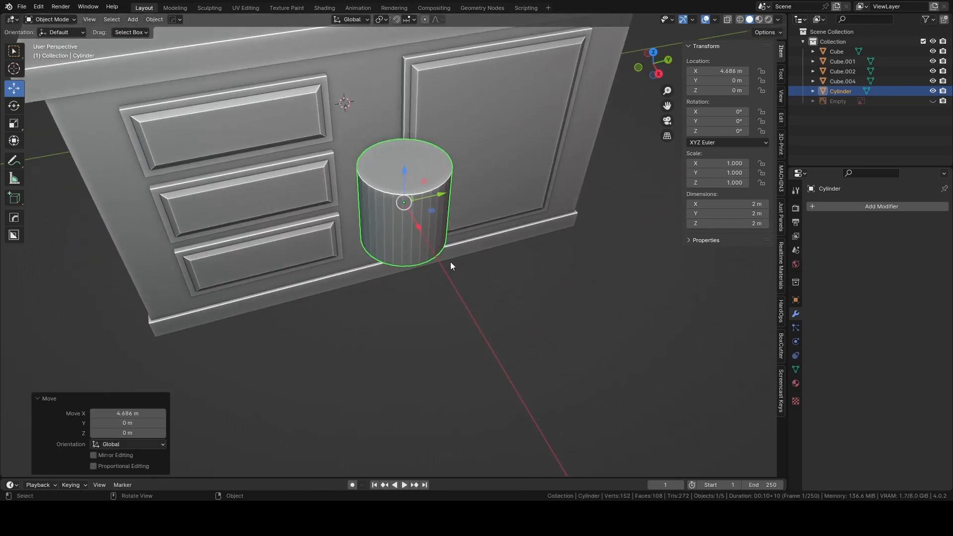
Rotate the cylinder 90° about the Y axis.
key("r")
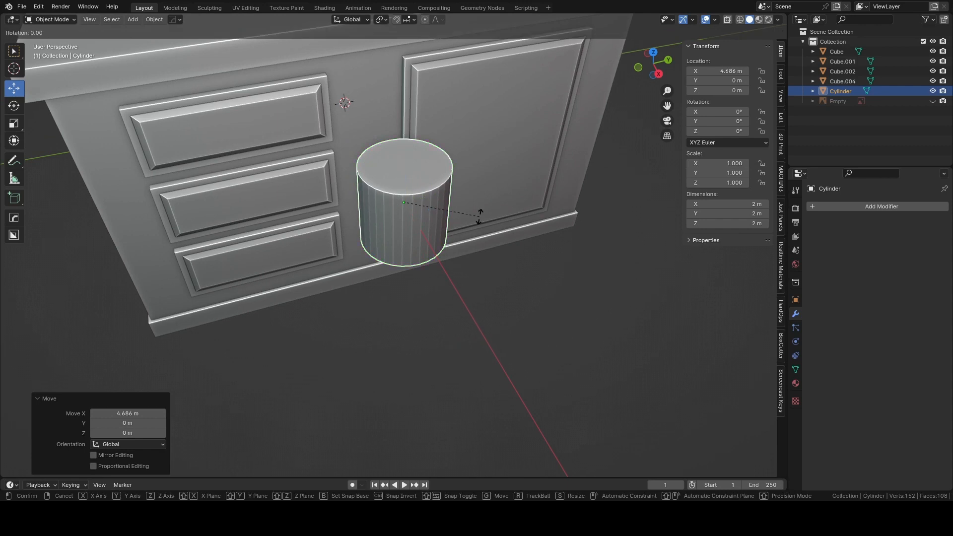
type("y90")
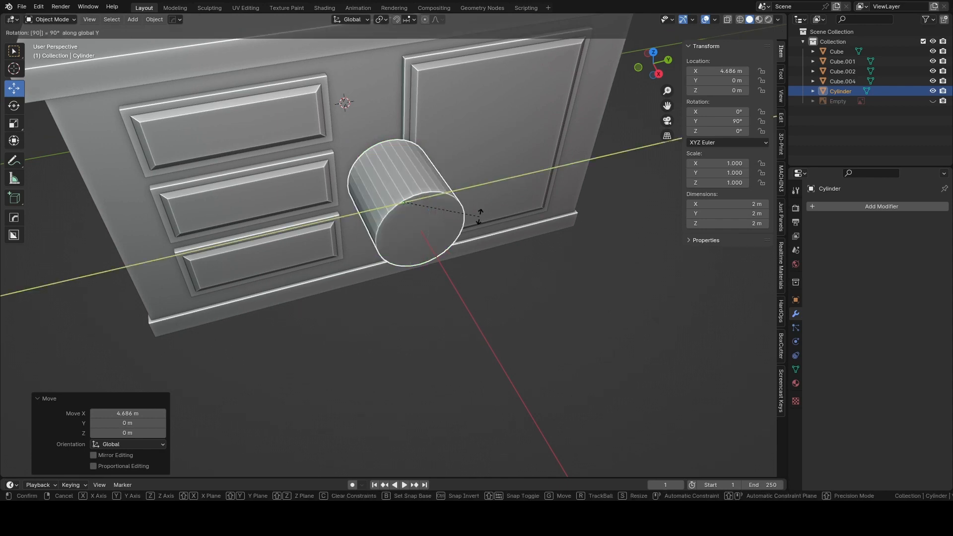
key("Return")
Scale the cylinder to about 0.266 and move it over the top drawer, about -3.12 m in Y and 1.8 m in Z.
left_click(658, 73)
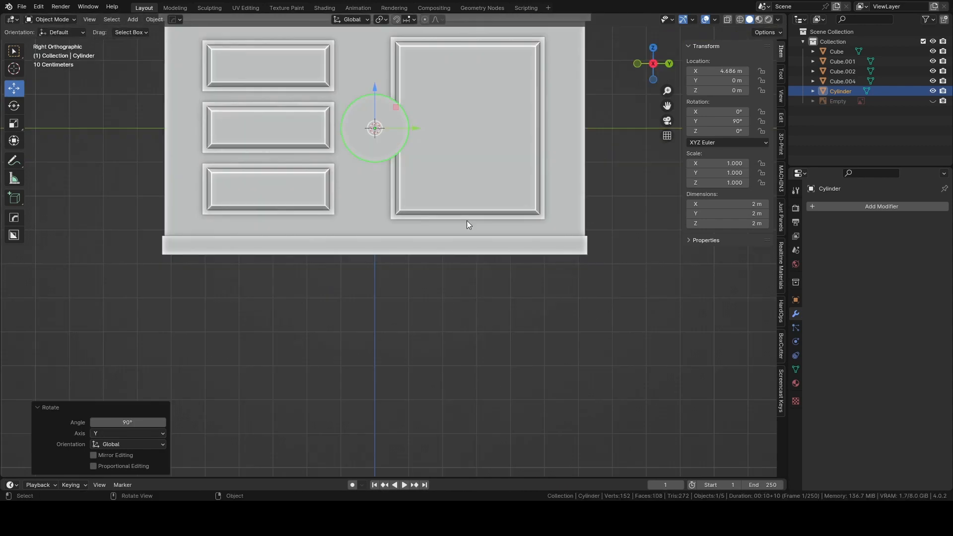
key("s")
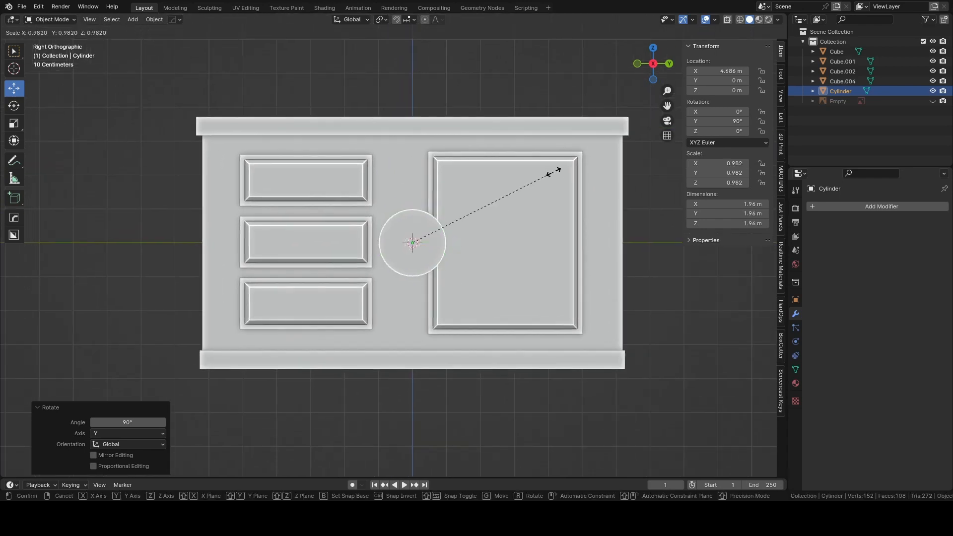
left_click(450, 221)
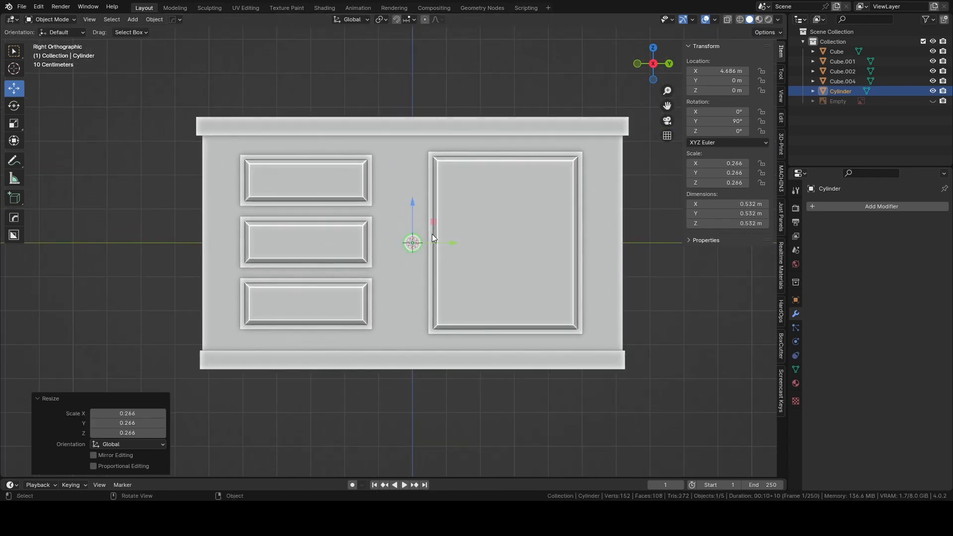
left_click_drag(451, 243, 342, 246)
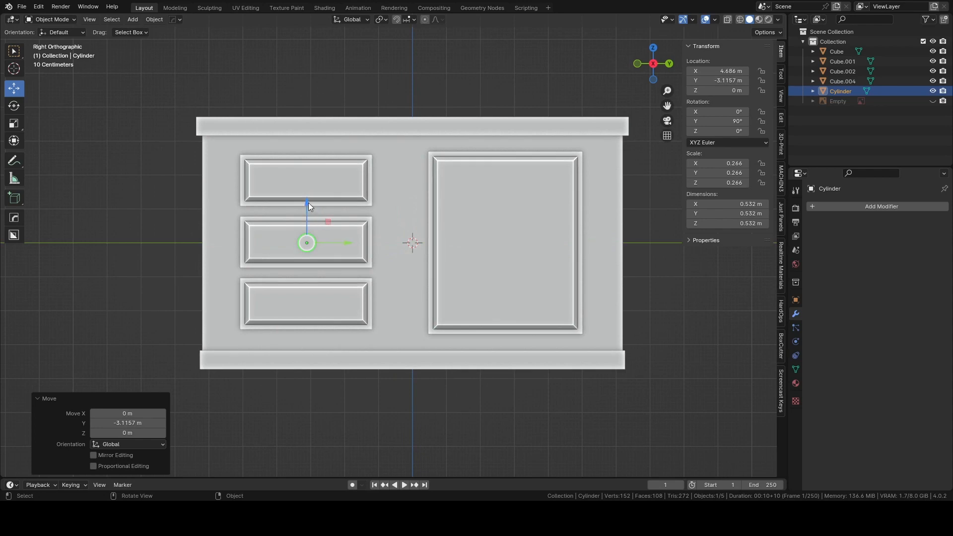
left_click_drag(309, 203, 310, 134)
Scale the cylinder by a further 0.635 and raise it slightly to about 1.83 m in Z on the top drawer.
scroll(391, 223, "up", 4)
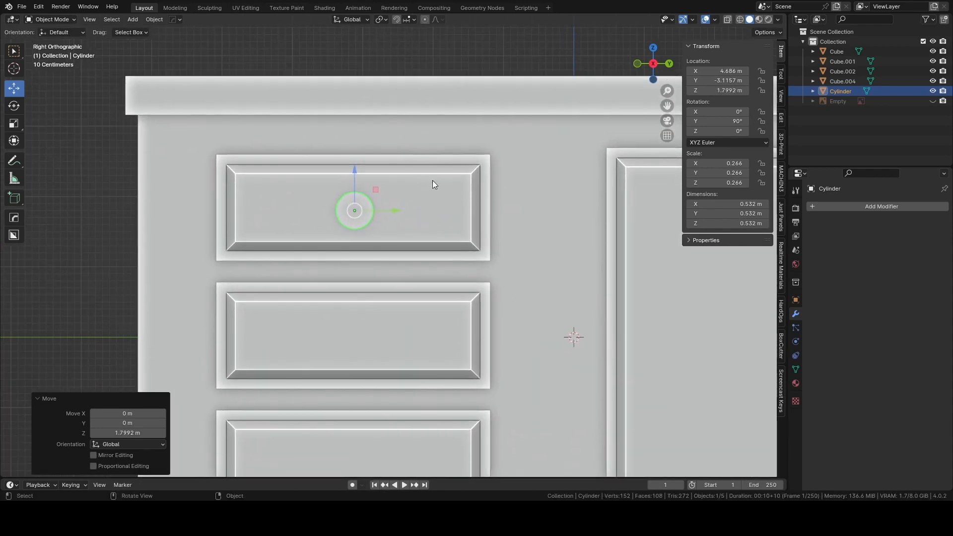
key("s")
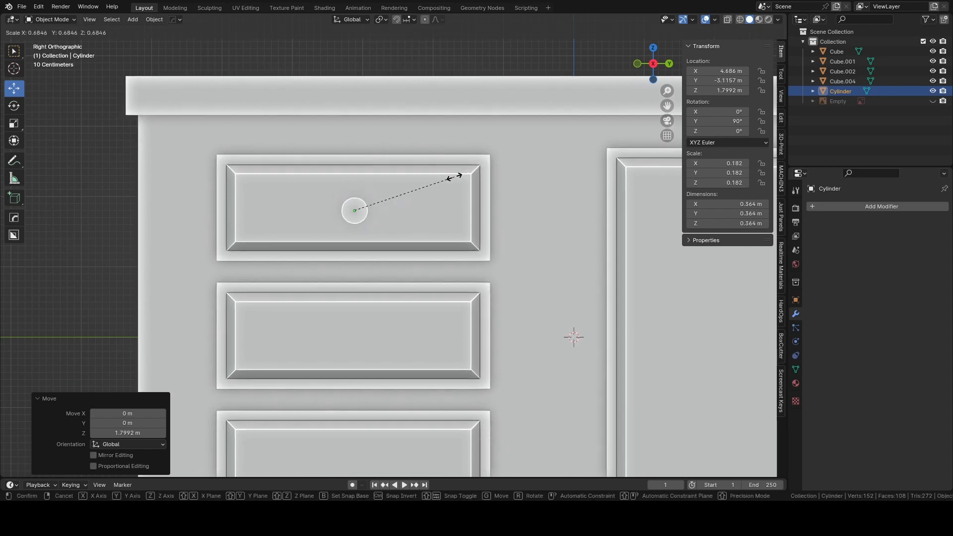
left_click(445, 181)
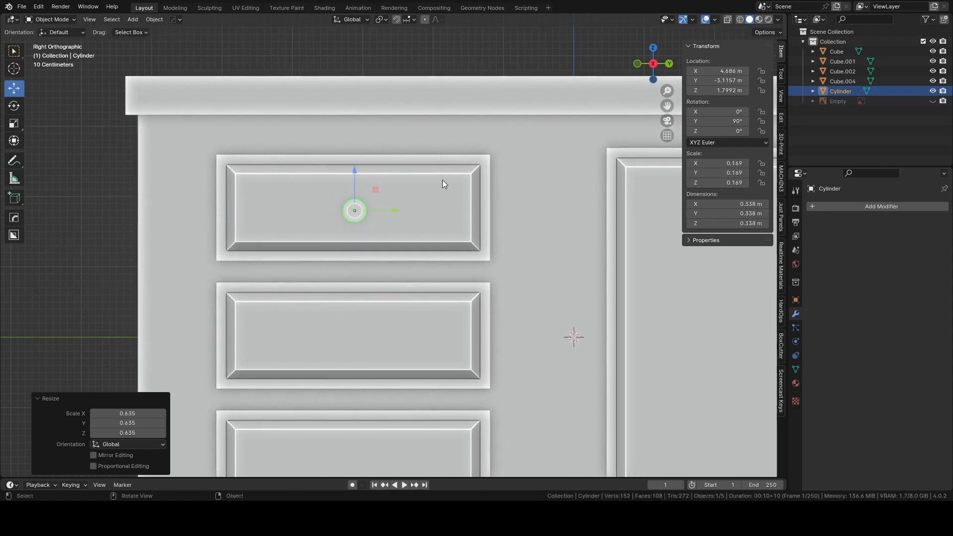
left_click_drag(353, 171, 355, 172)
Move the cylinder about -1.21 m along X so it sits partly embedded in the top drawer front, and check its placement.
middle_click_drag(121, 181, 325, 293)
scroll(375, 269, "up", 3)
left_click_drag(396, 266, 314, 262)
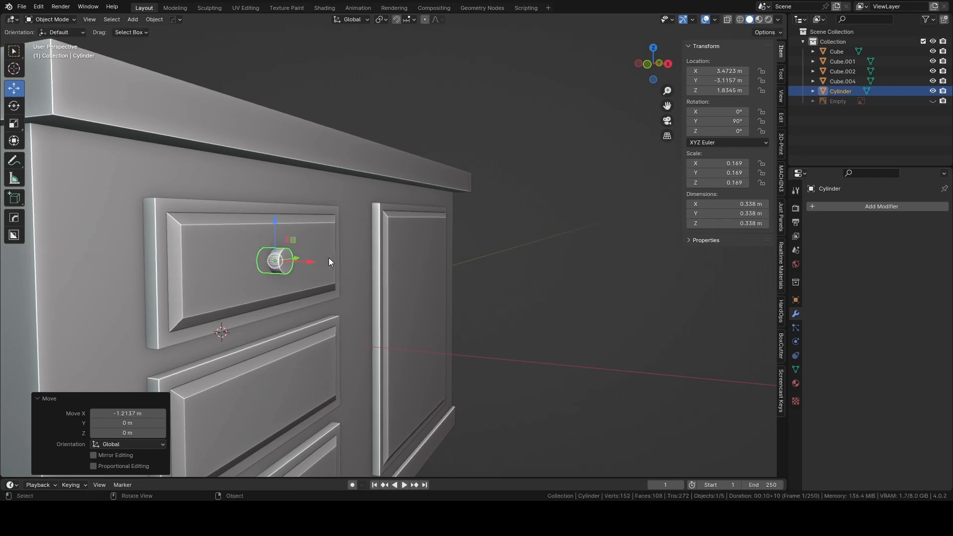
scroll(315, 261, "up", 4)
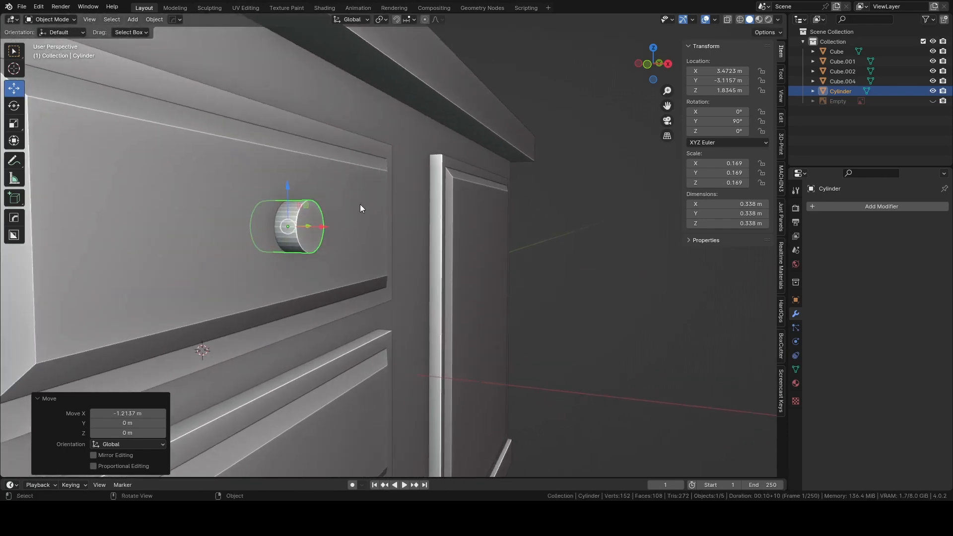
scroll(361, 204, "down", 6)
left_click(502, 197)
middle_click_drag(502, 197, 464, 194)
scroll(417, 200, "down", 2)
scroll(392, 246, "up", 5)
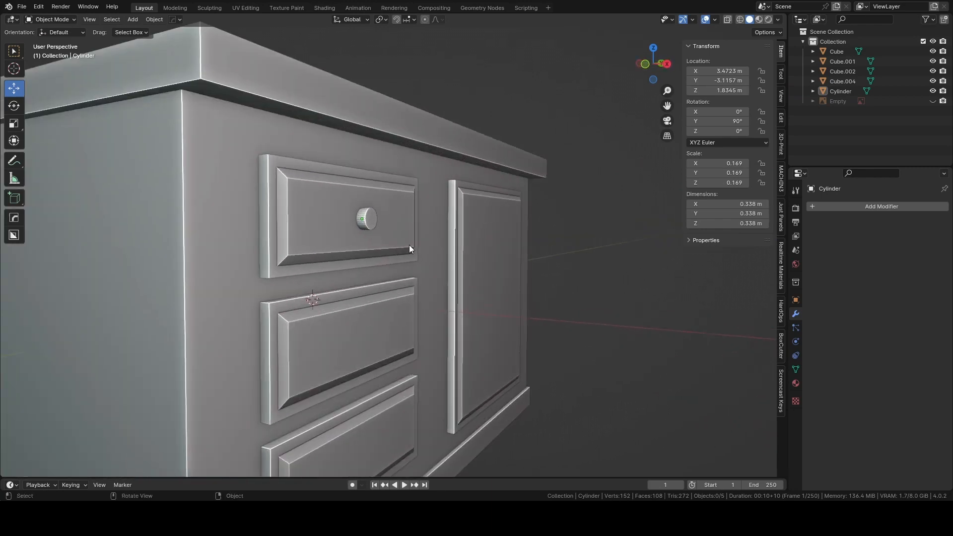
middle_click_drag(409, 245, 386, 253, "shift")
Select the knob cylinder and apply its scale and rotation.
left_click(348, 195)
scroll(370, 219, "up", 1)
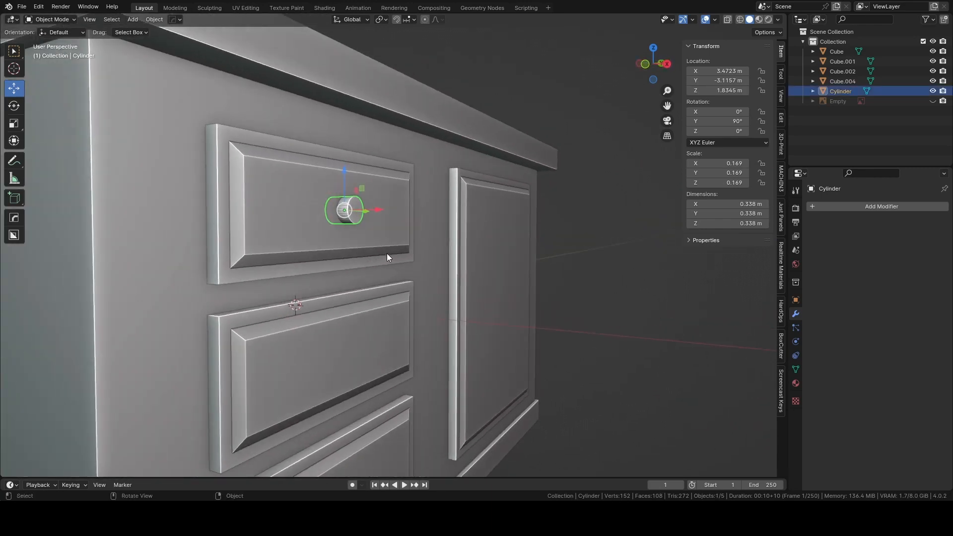
key("ctrl+a")
left_click(389, 252)
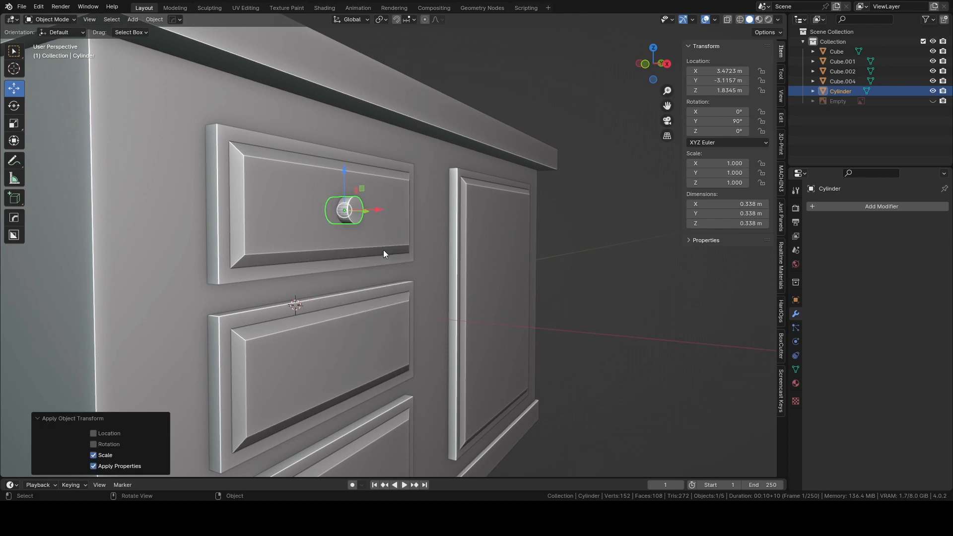
key("ctrl+a")
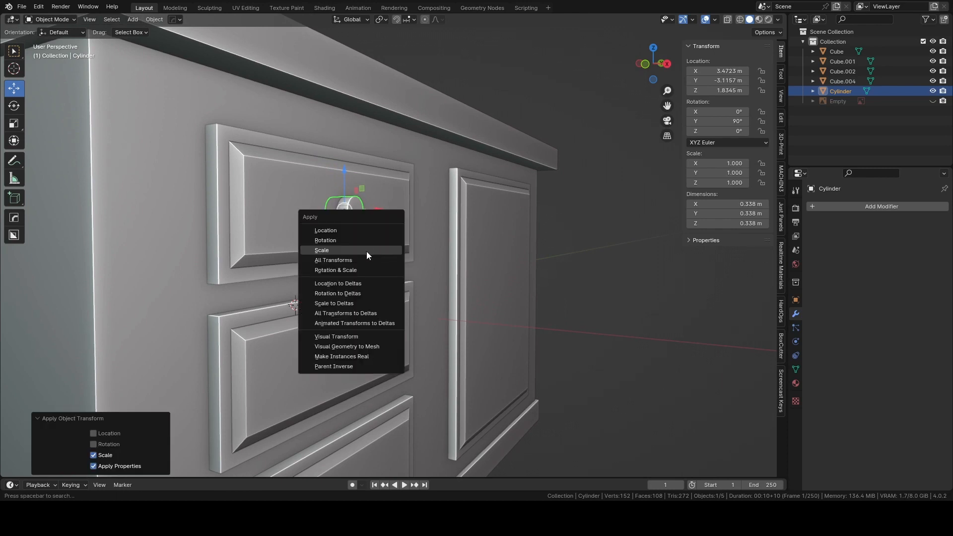
left_click(336, 241)
scroll(385, 239, "up", 2)
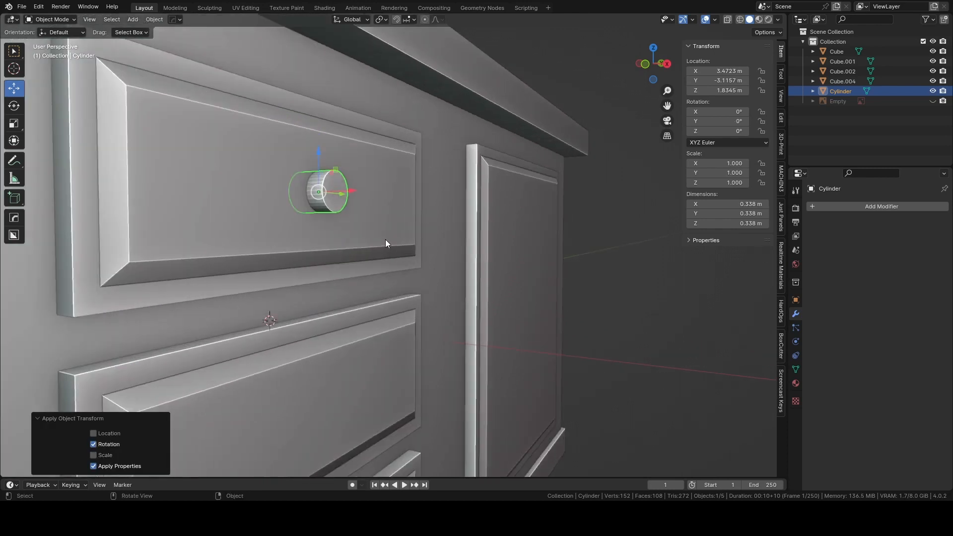
In face editing, extrude the cylinder's front face outward about 0.079 m and scale it up to about 1.177.
middle_click_drag(386, 239, 409, 306, "shift")
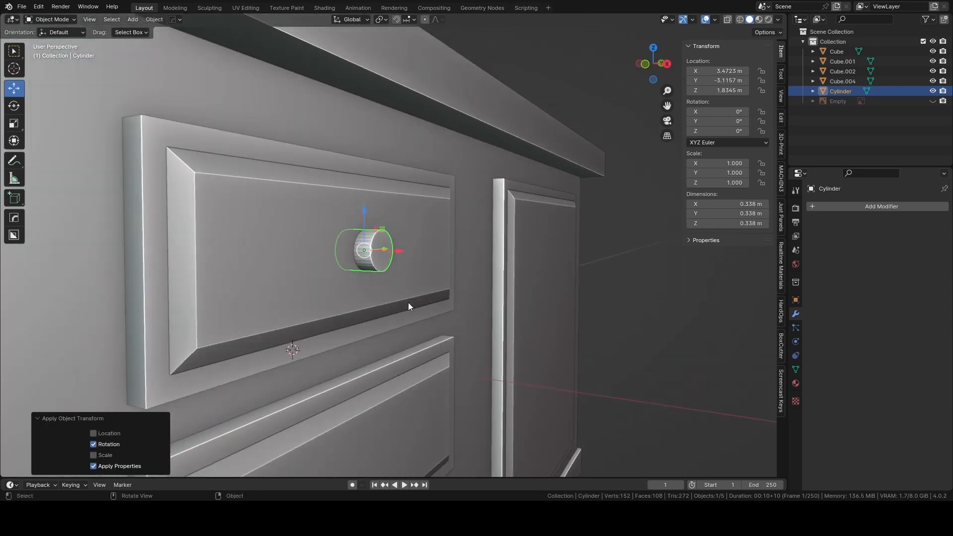
key("Tab")
left_click(423, 255)
left_click(388, 251)
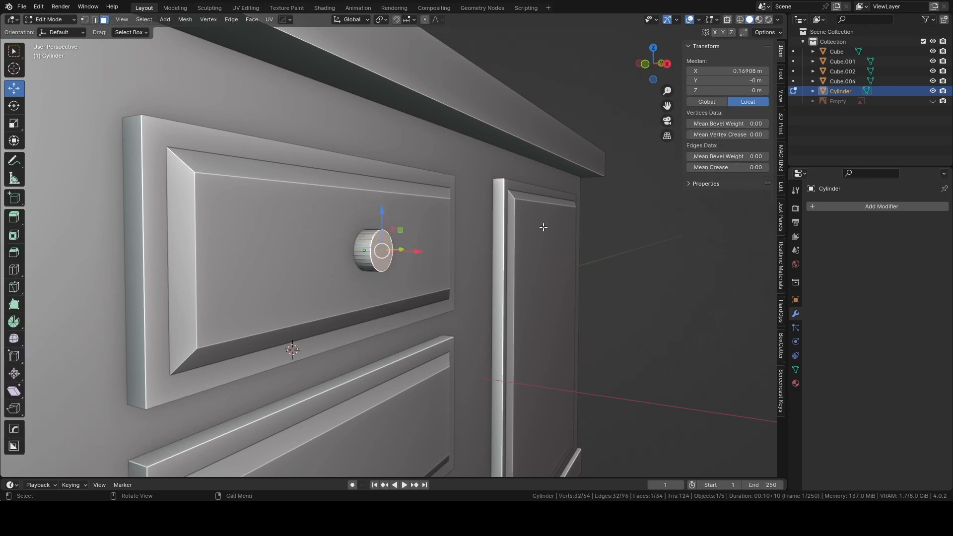
key("e")
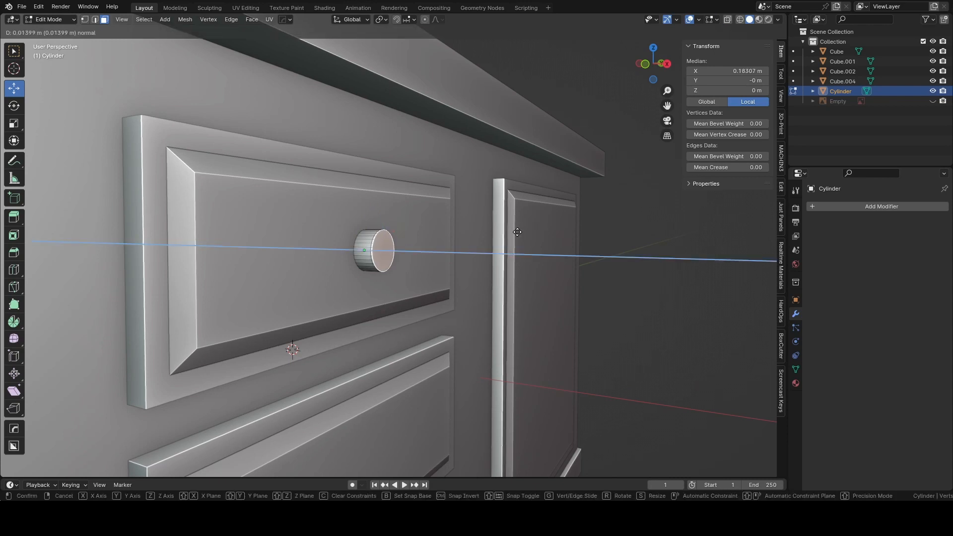
left_click(525, 232)
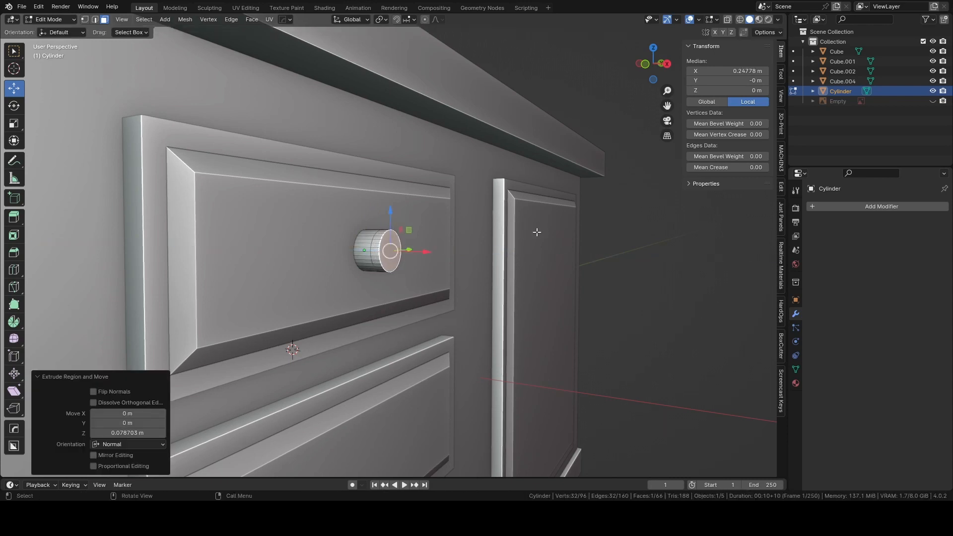
key("s")
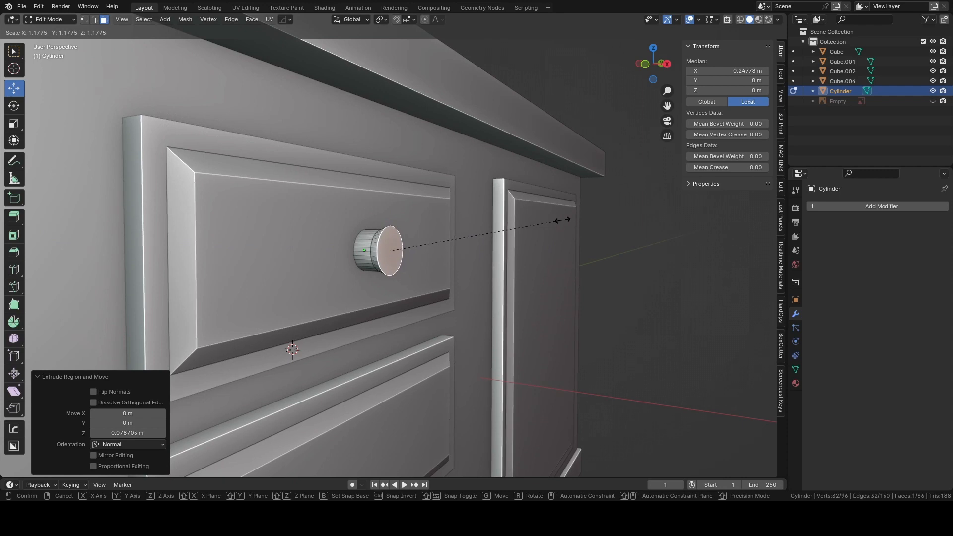
left_click(568, 220)
Extrude the knob's flared front face another 0.144 m or so, scale it down to about 0.67 and clear the selection.
middle_click_drag(569, 220, 518, 233)
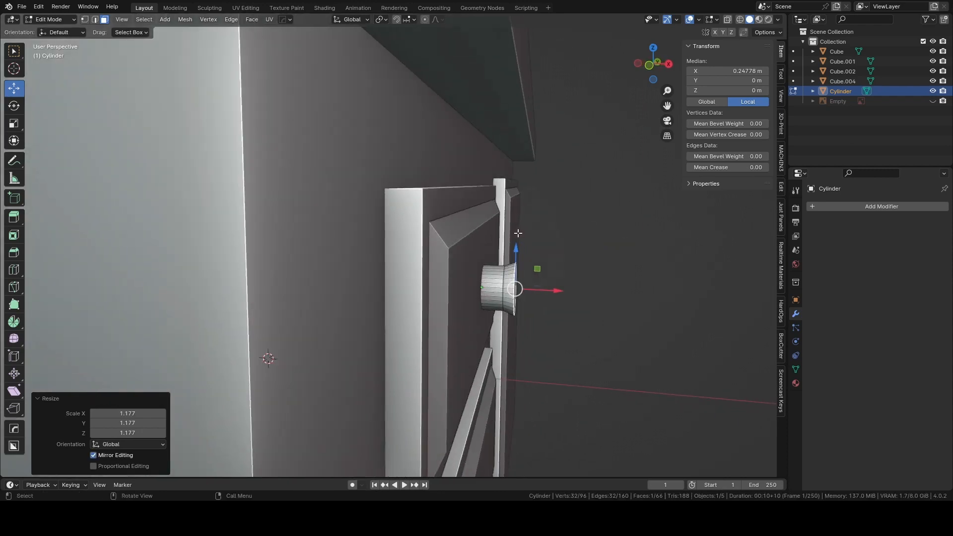
key("e")
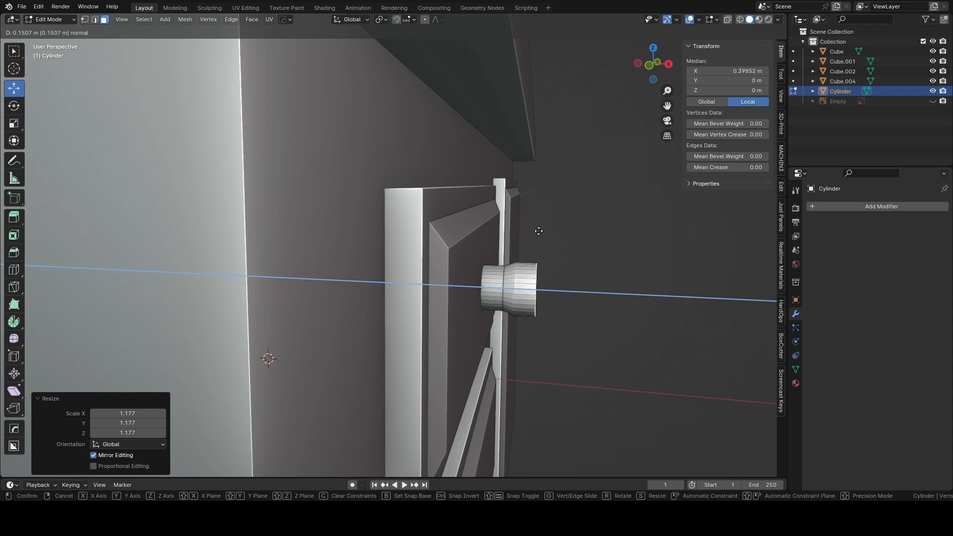
left_click(536, 230)
key("s")
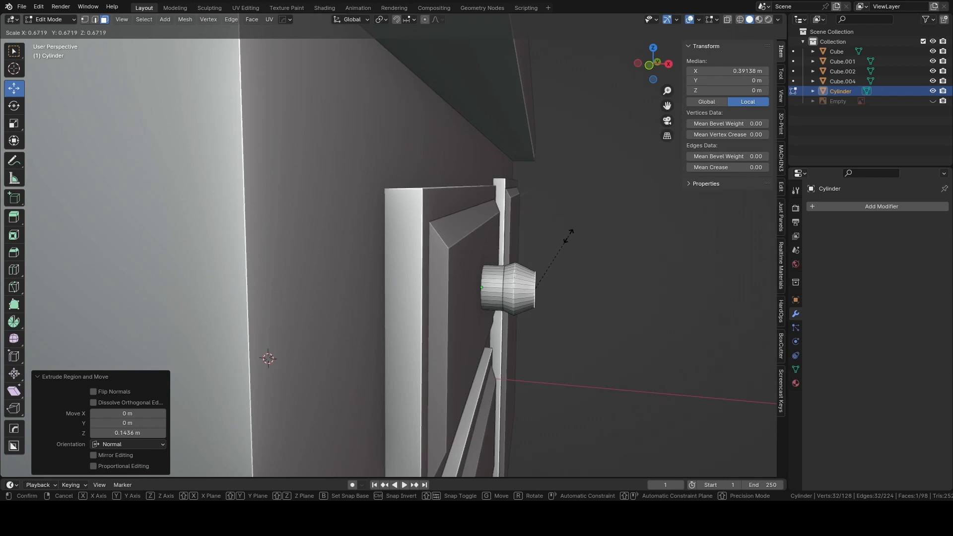
left_click(568, 236)
middle_click_drag(587, 226, 409, 259)
scroll(427, 233, "up", 4)
left_click(303, 203)
scroll(308, 201, "down", 3)
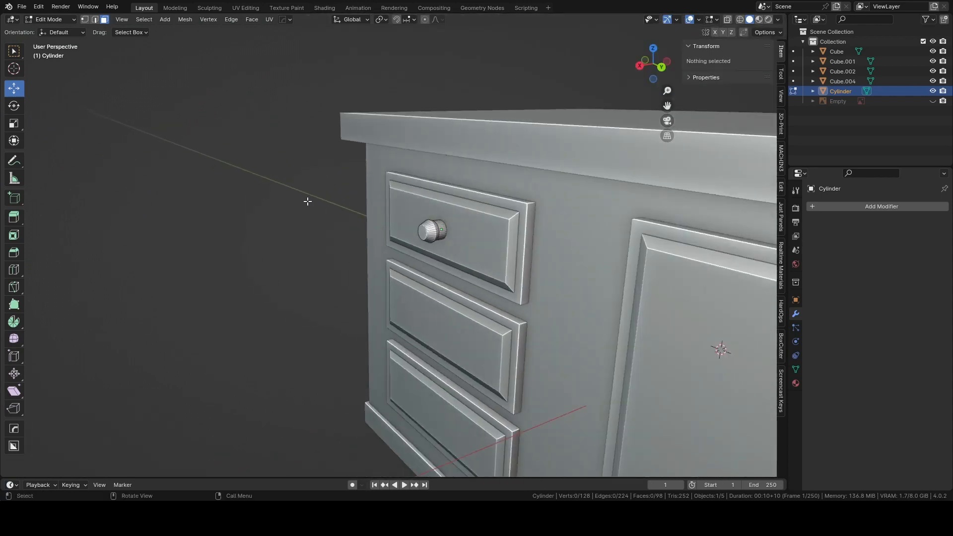
mouse_move(307, 201)
middle_mouse_down()
mouse_move(330, 193)
mouse_move(312, 202)
middle_mouse_up()
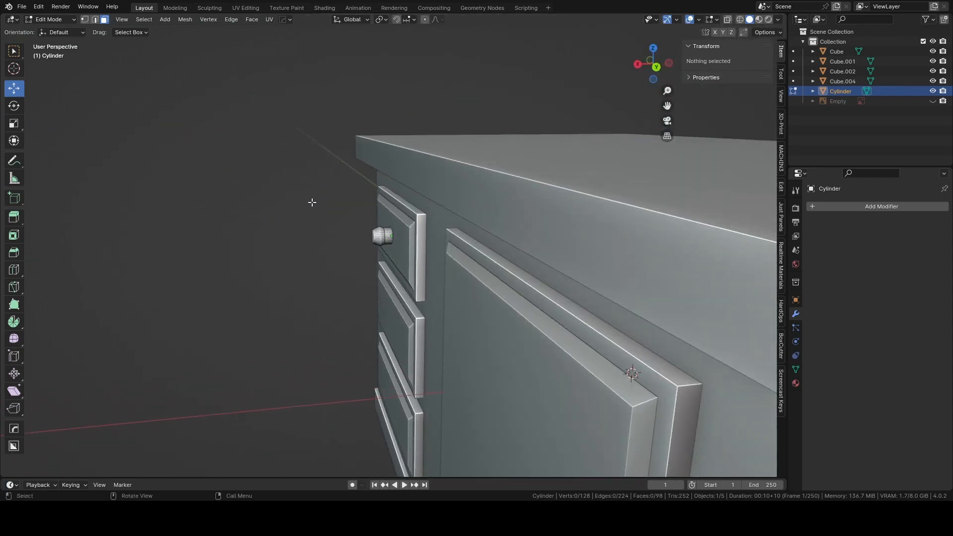
scroll(334, 247, "up", 5)
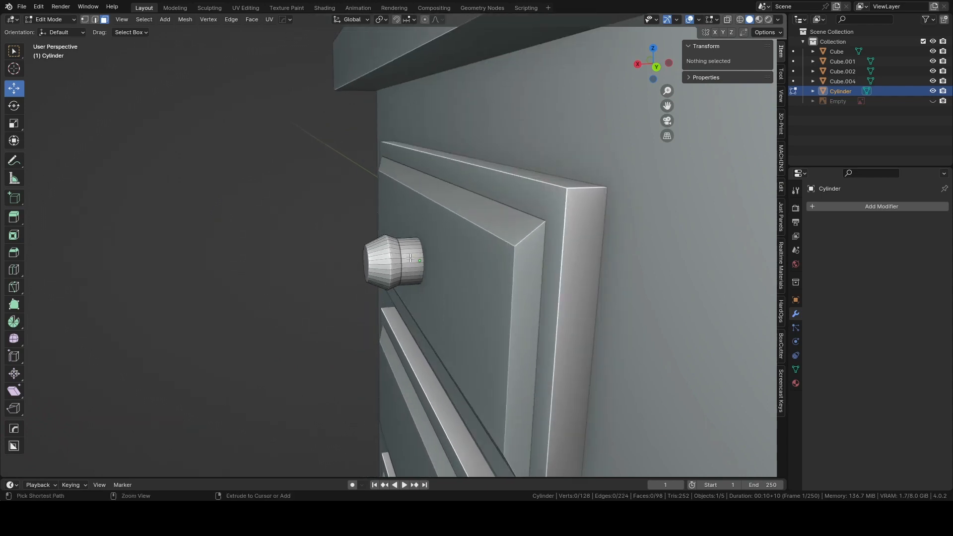
Add one loop cut around the knob's straight neck, slid toward the drawer front by a factor of about -0.438, and clear the selection.
key("ctrl+r")
left_click(408, 257)
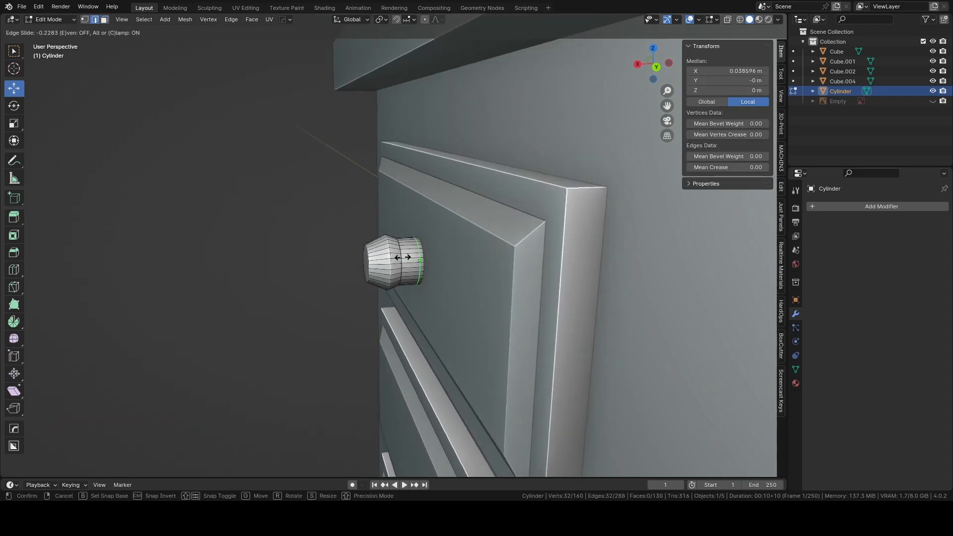
left_click(401, 258)
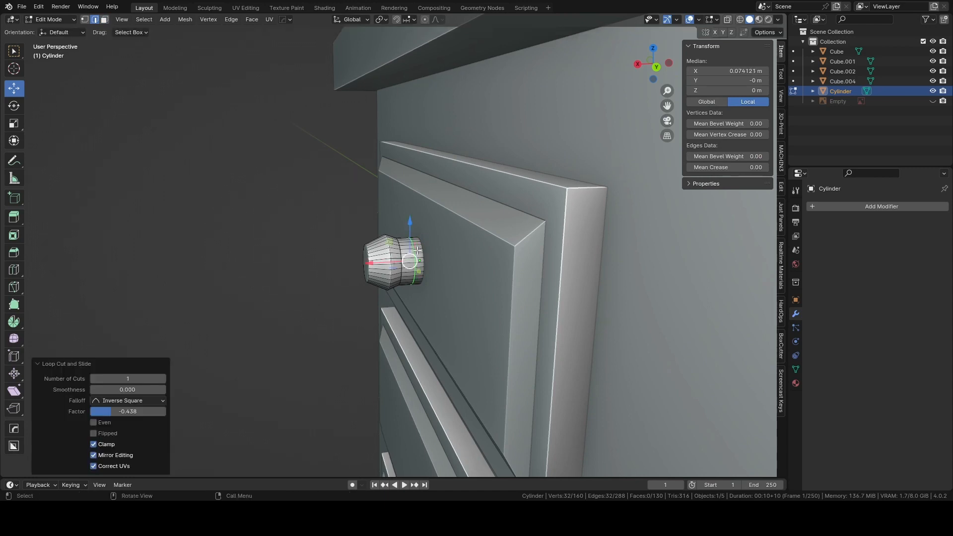
key("alt+a")
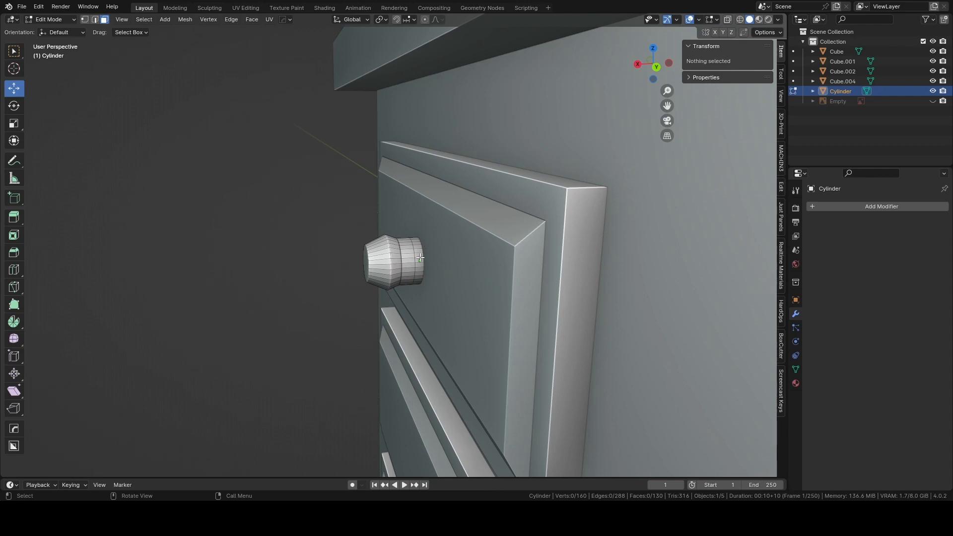
Select the ring of faces at the knob's base against the drawer front and extrude it along normals about 0.034 m.
left_click(421, 257, "alt")
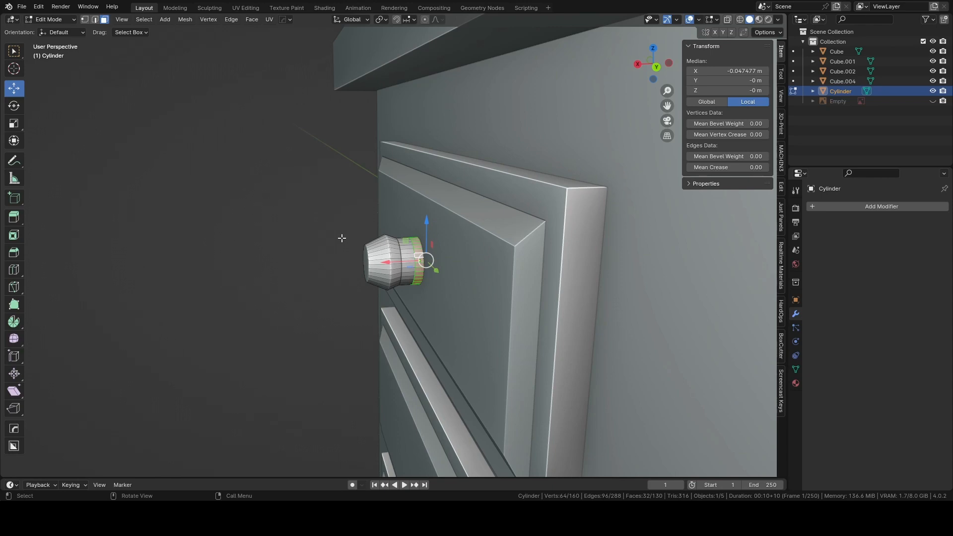
scroll(336, 235, "down", 2)
middle_click_drag(337, 236, 431, 275)
scroll(431, 275, "up", 5)
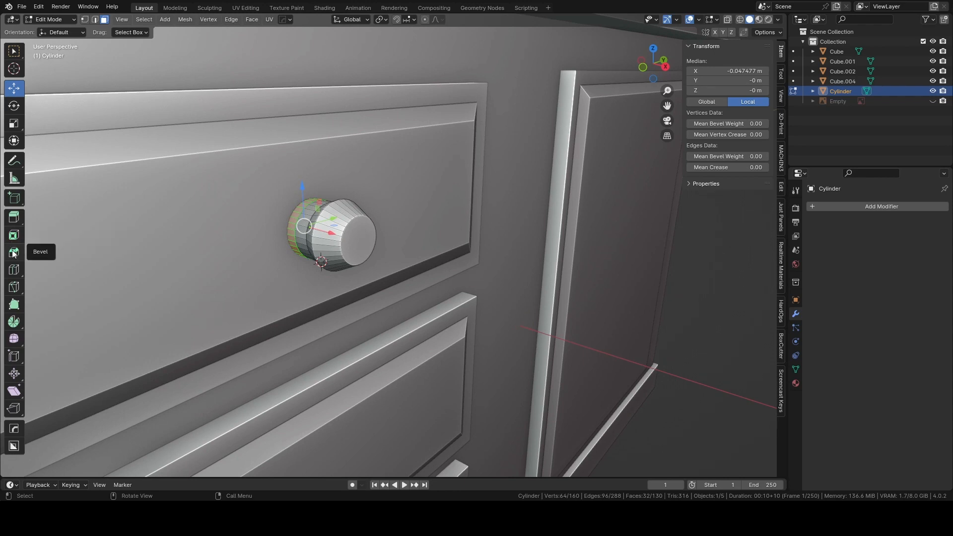
left_click(12, 218)
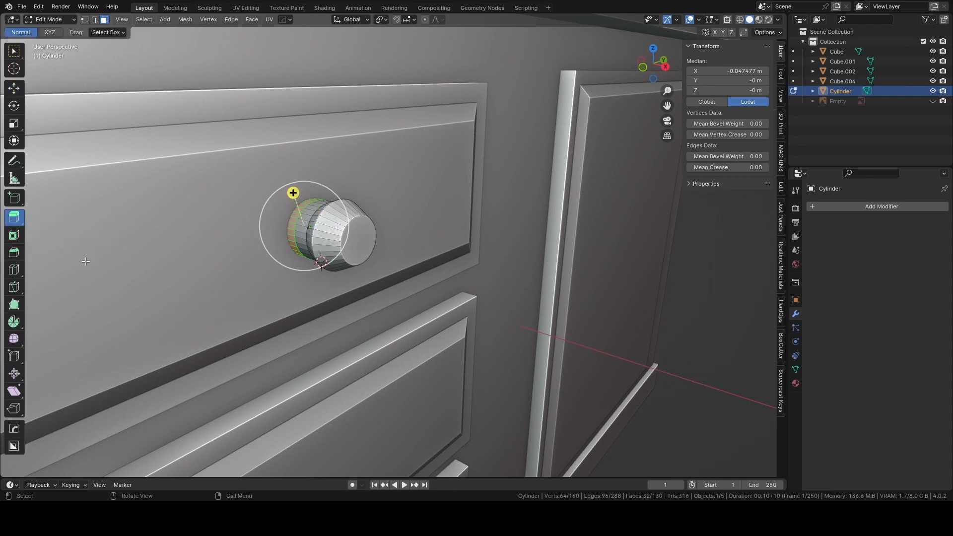
right_click(293, 228)
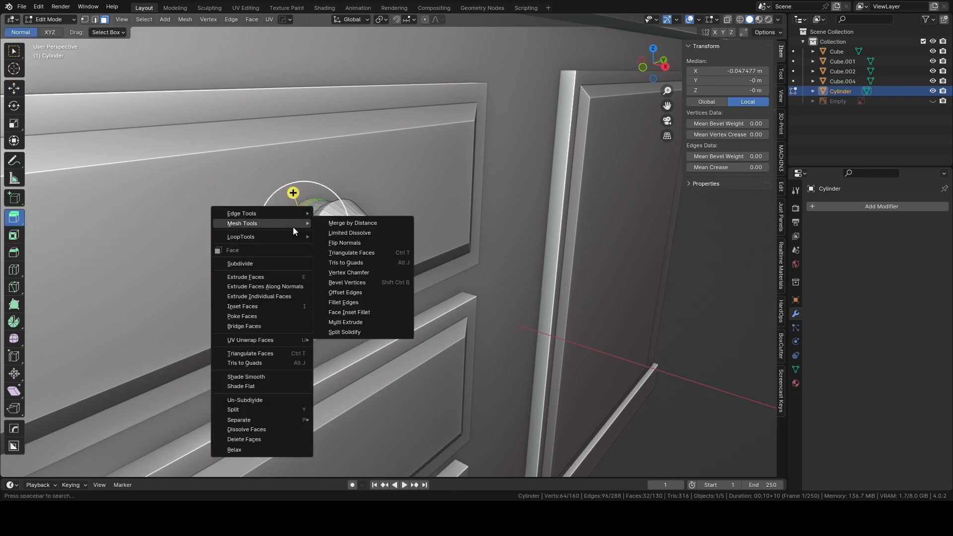
left_click(269, 286)
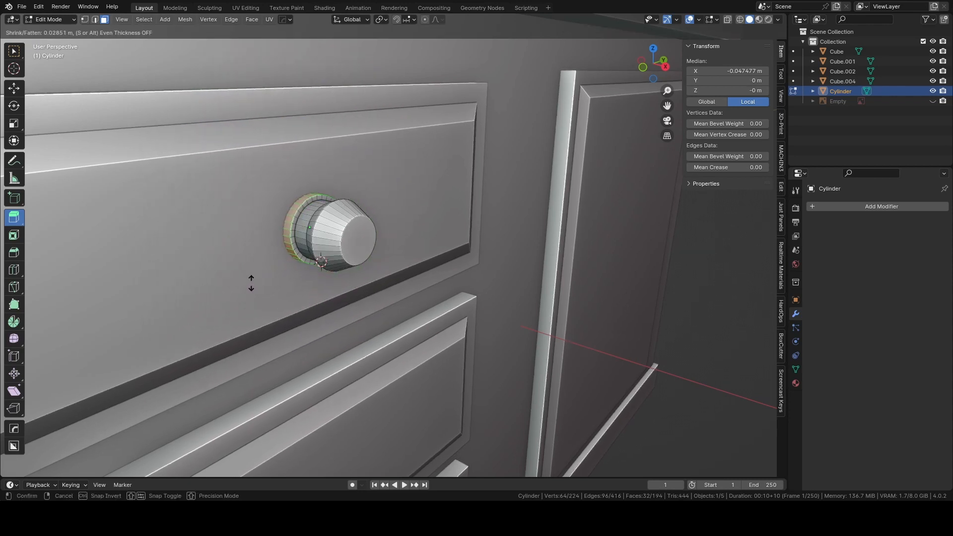
left_click(251, 283)
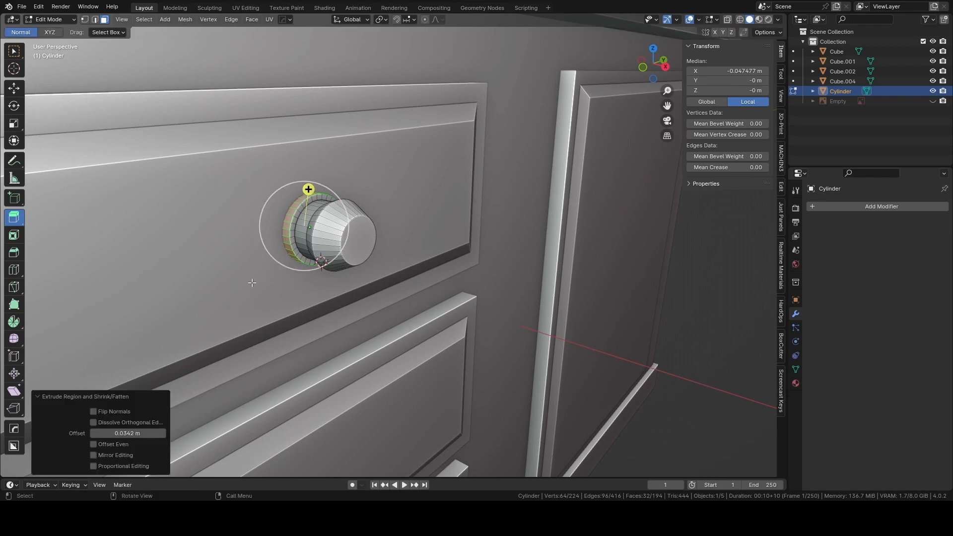
Clear the face selection, return to Object Mode and inspect the knob's profile from the side.
scroll(320, 265, "down", 2)
left_click(690, 278)
middle_click_drag(606, 268, 623, 269)
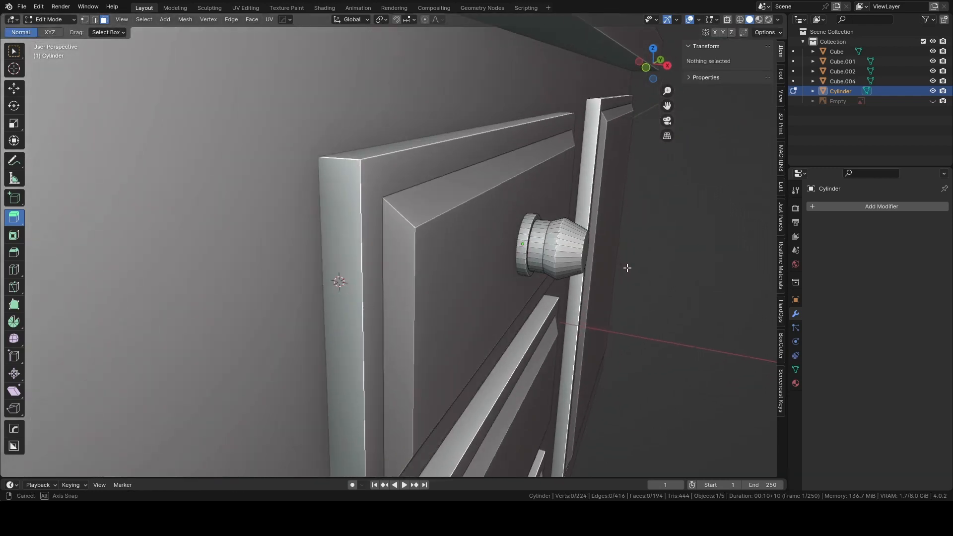
left_click(576, 257)
left_click(681, 260)
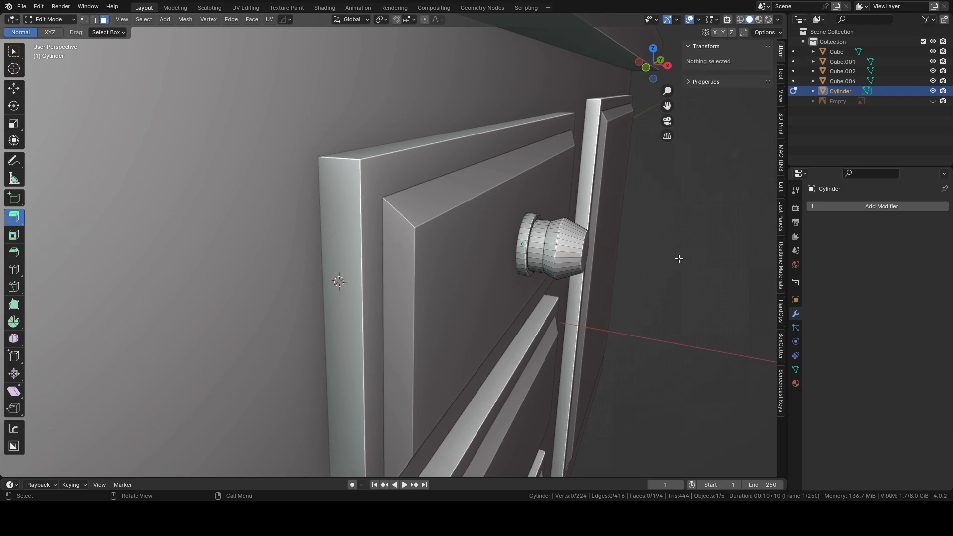
key("Tab")
left_click(643, 223)
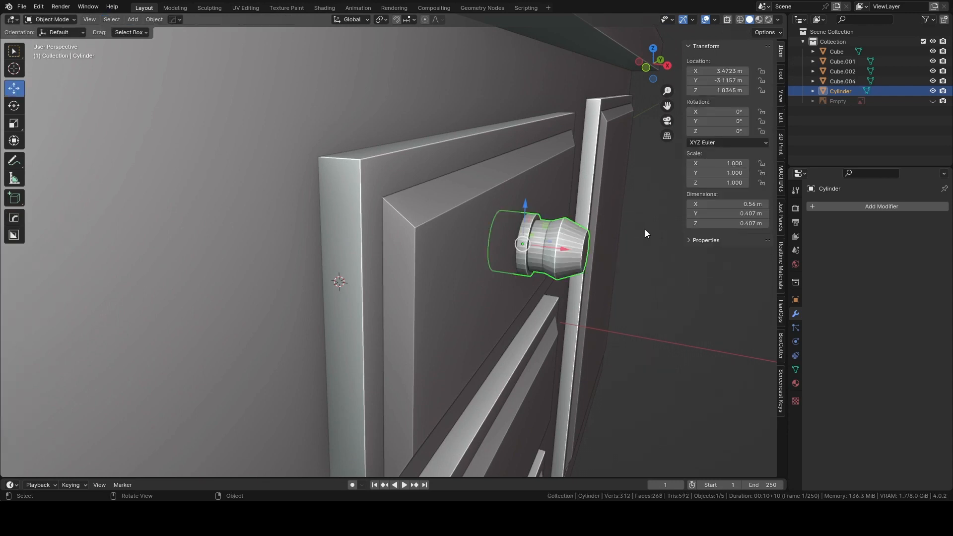
scroll(645, 229, "down", 4)
scroll(584, 234, "up", 2)
scroll(583, 235, "up", 2)
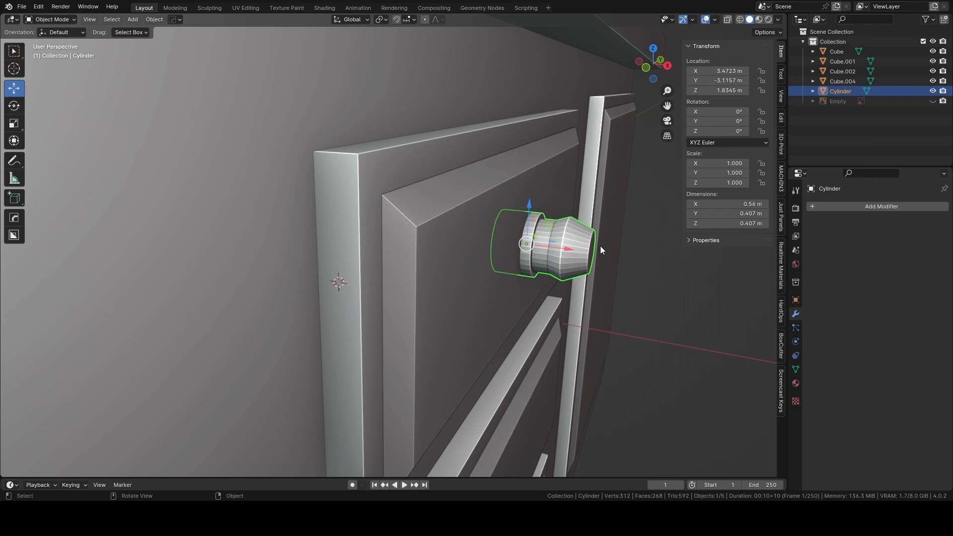
Move the whole knob about 0.37 m along X, out from the top drawer front.
middle_click_drag(600, 246, 375, 318)
scroll(490, 270, "down", 3)
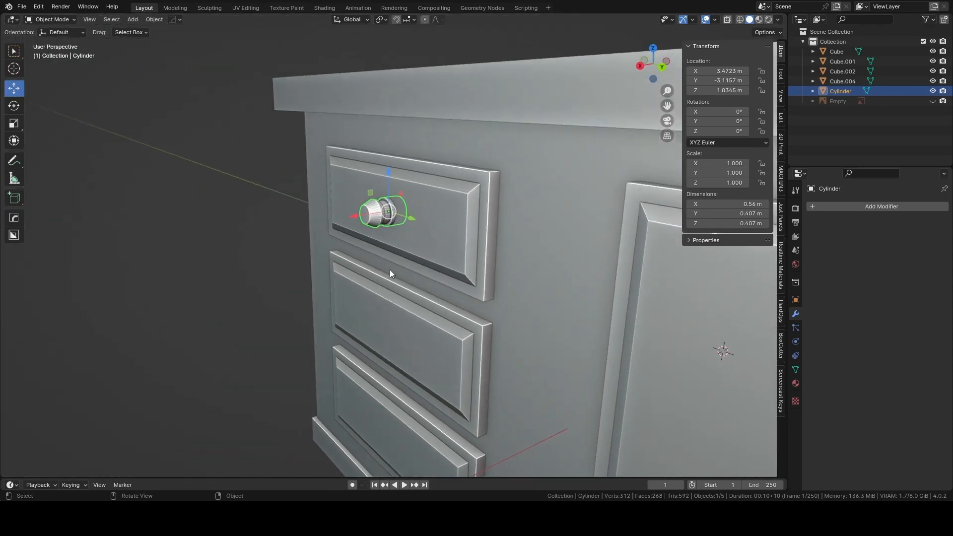
scroll(389, 269, "up", 4)
middle_click_drag(389, 270, 409, 270, "shift")
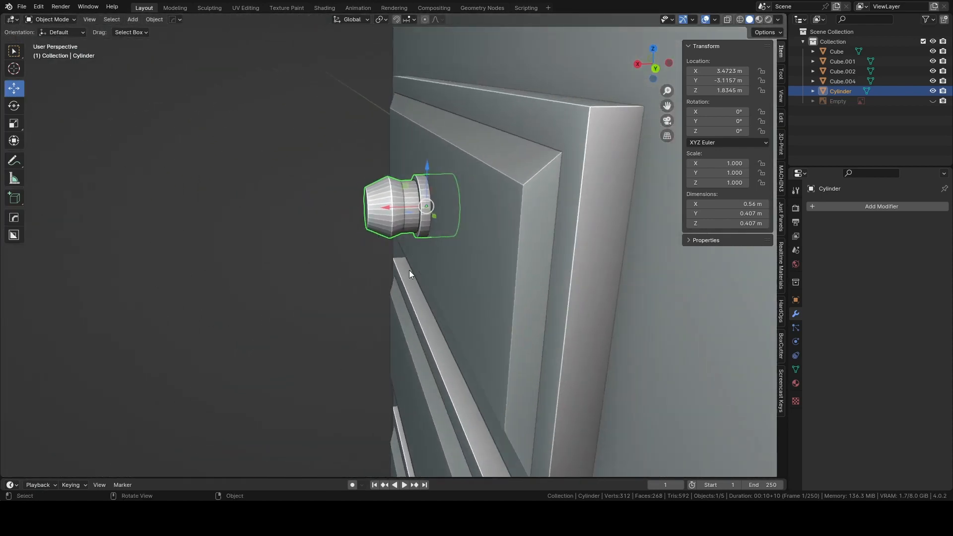
left_click_drag(388, 205, 331, 210)
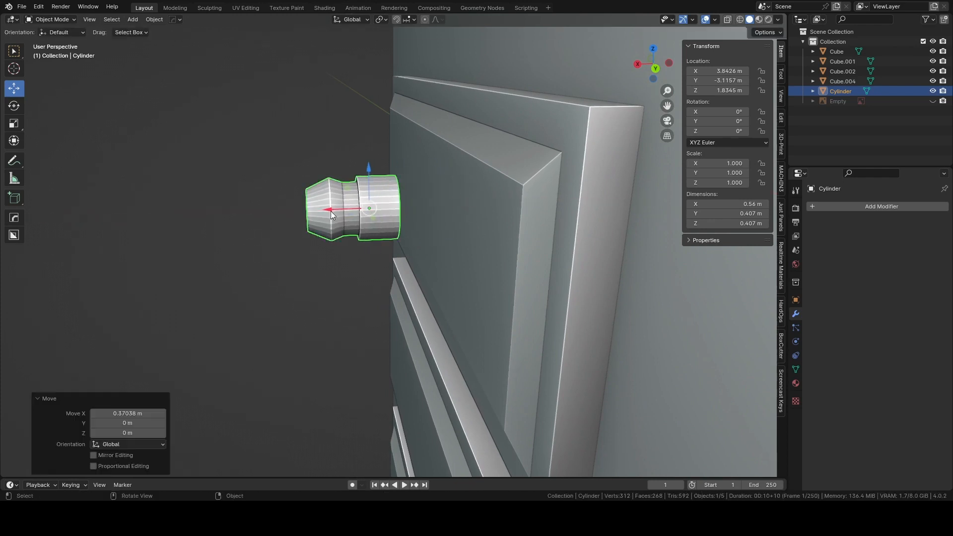
Scale the knob to 0.6 along the X axis only to shorten it.
key("s")
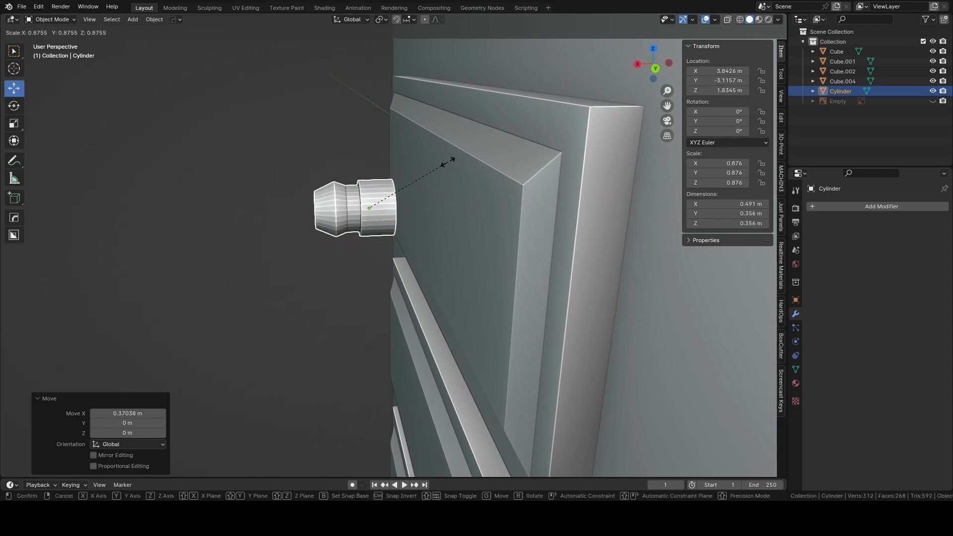
key("Escape")
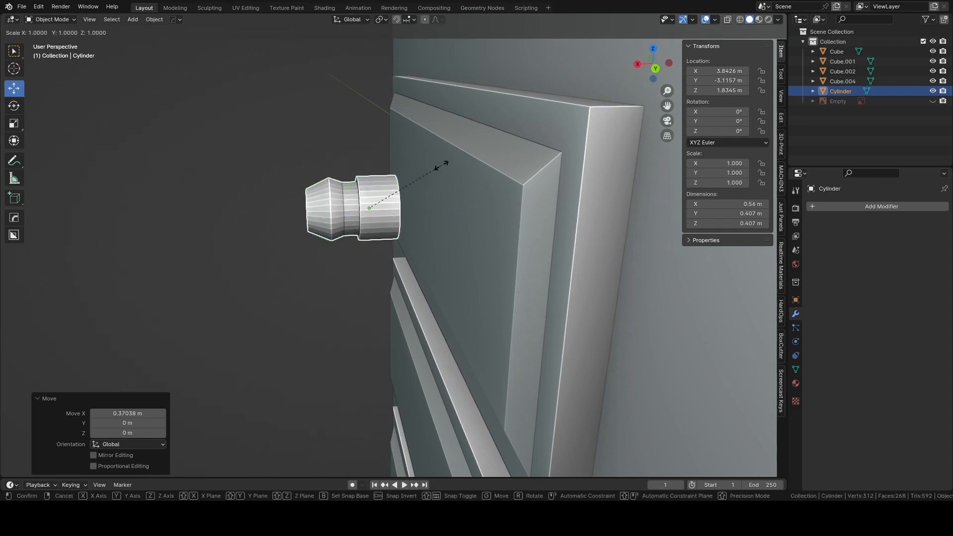
key("x")
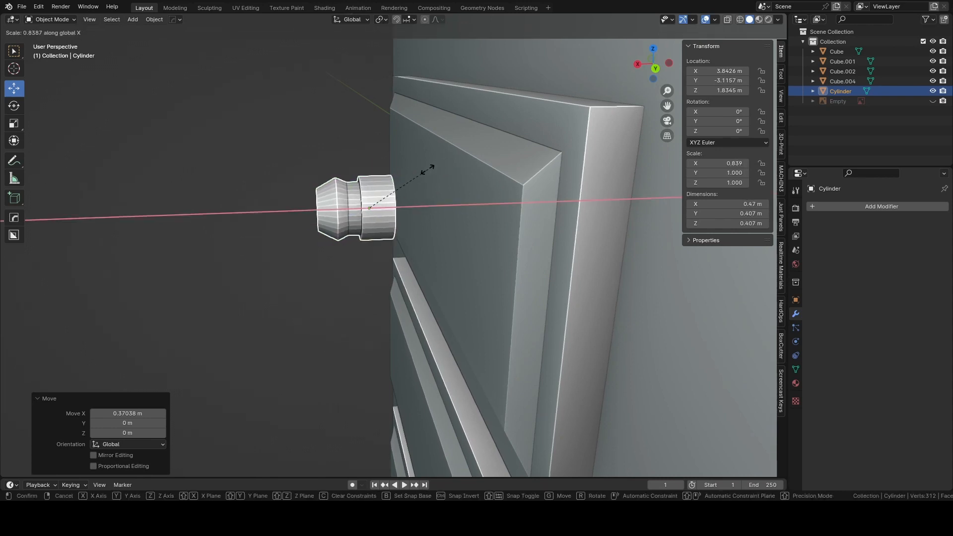
left_click(407, 176)
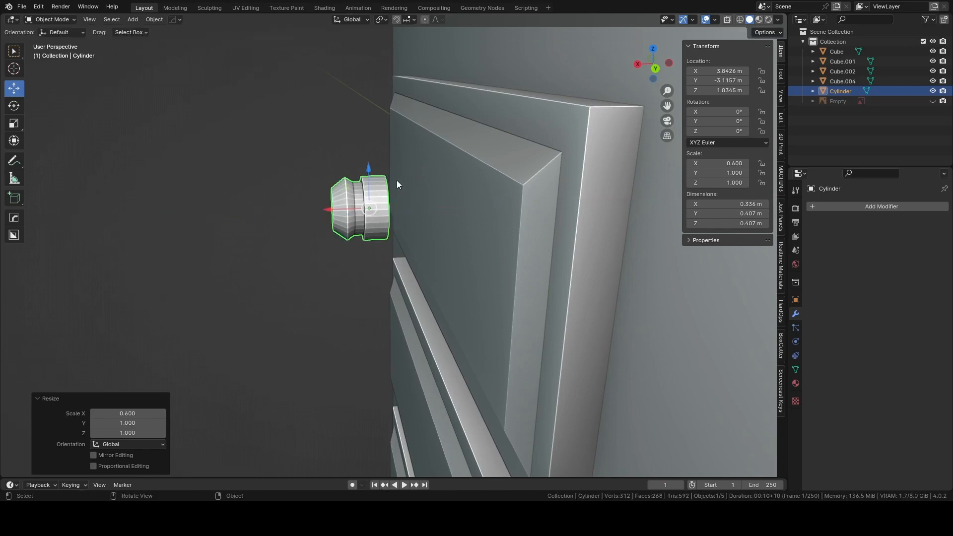
Move the shortened knob about 0.358 m back along X into the drawer front and clear the selection.
left_click_drag(324, 210, 384, 204)
middle_click_drag(328, 199, 458, 196)
scroll(459, 196, "down", 8)
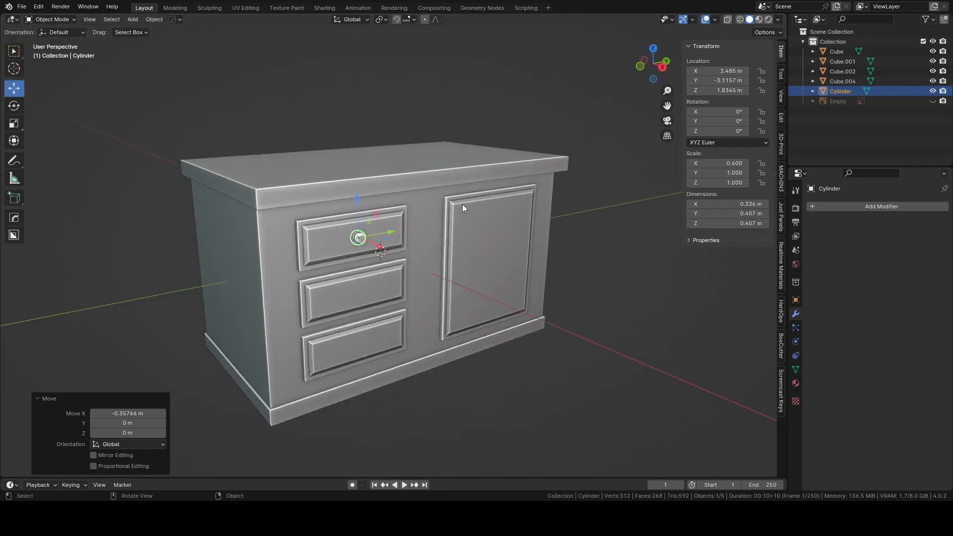
left_click(594, 173)
mouse_move(594, 173)
middle_mouse_down()
mouse_move(607, 174)
mouse_move(611, 156)
mouse_move(430, 182)
mouse_move(605, 175)
middle_mouse_up()
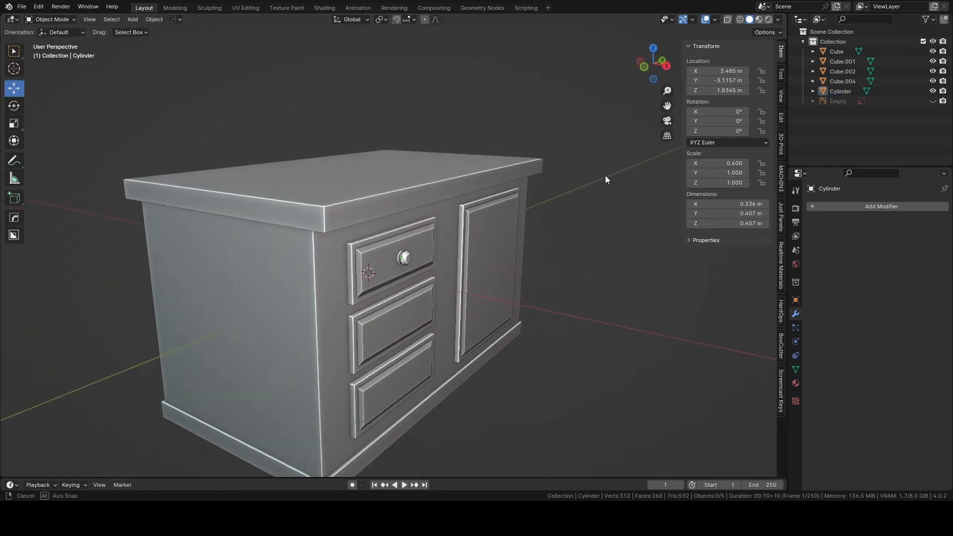
Select the drawer knob and apply its scale.
scroll(462, 238, "up", 5)
scroll(463, 236, "up", 3)
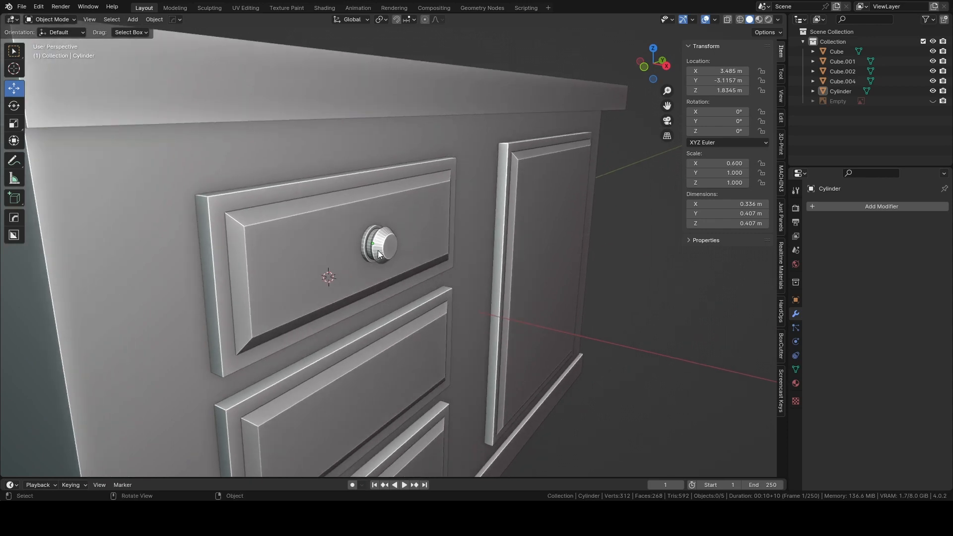
left_click(378, 254)
key("ctrl+a")
left_click(350, 257)
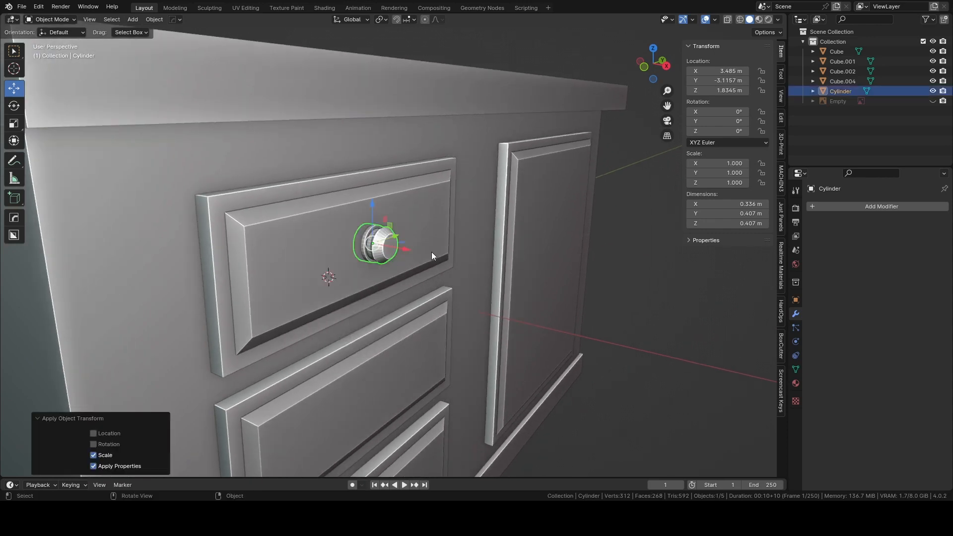
Enter Edit Mode on the knob and move its front face about 0.044 m outward along X.
scroll(404, 245, "up", 2)
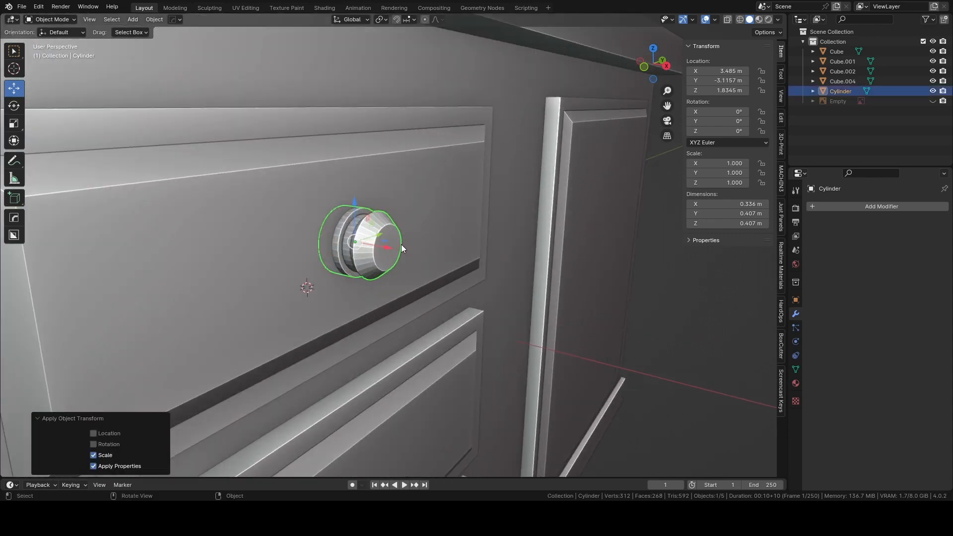
key("ctrl+Tab")
left_click(444, 249)
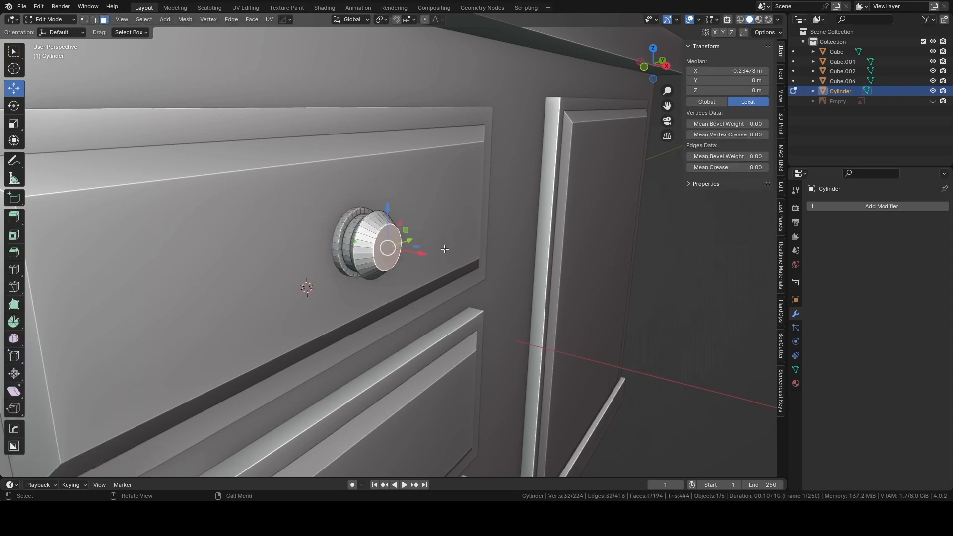
left_click_drag(422, 255, 431, 255)
key("ctrl+b")
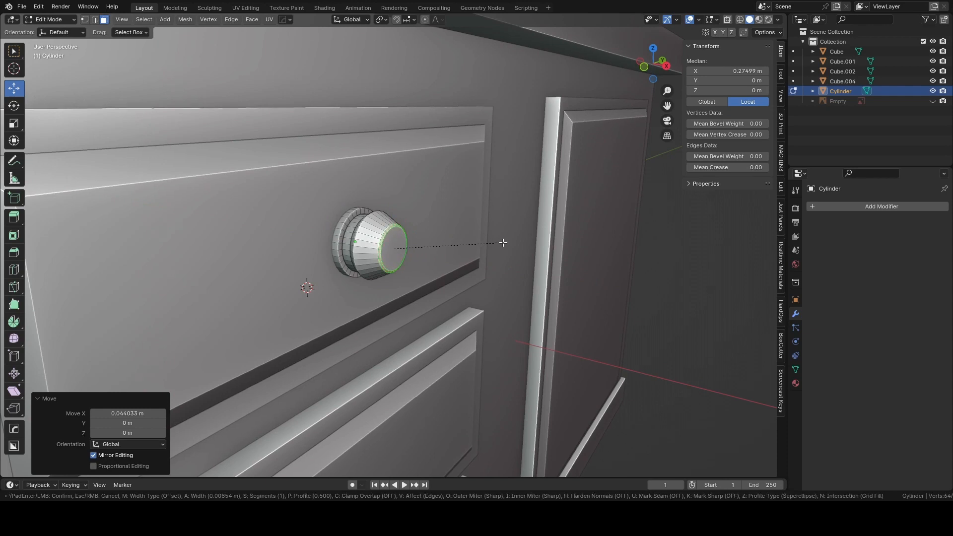
key("Escape")
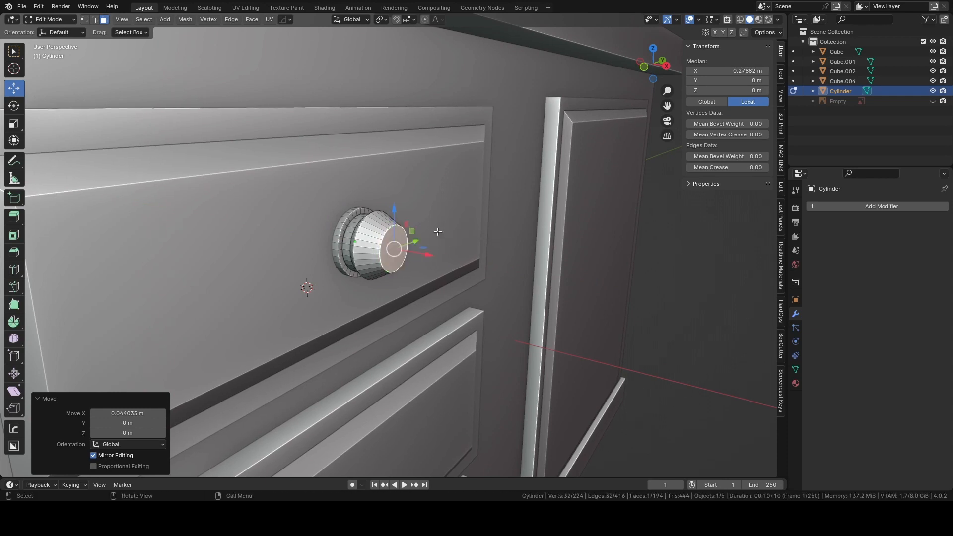
middle_click_drag(436, 231, 449, 234)
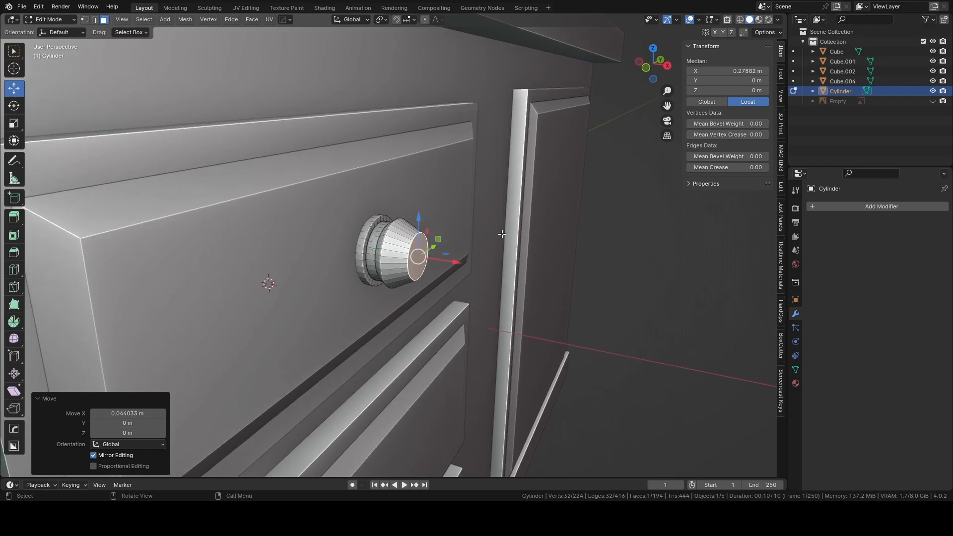
key("s")
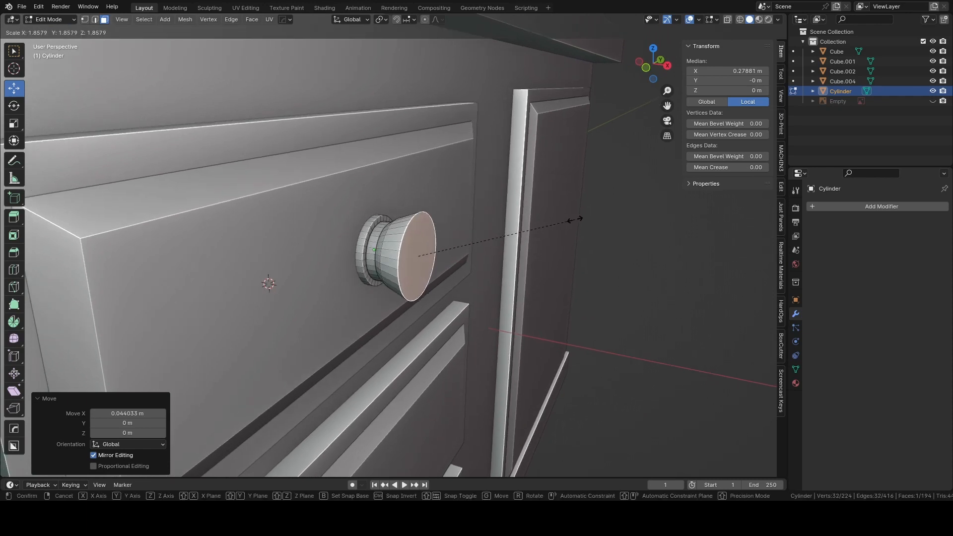
right_click(495, 232)
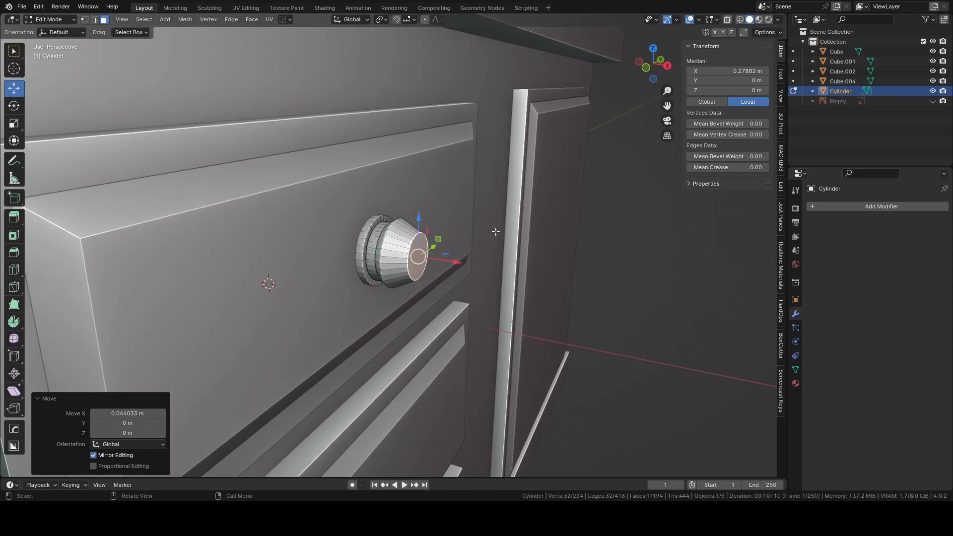
Move the knob's front face about 0.057 m back toward the drawer along X and return to Object Mode.
left_click_drag(457, 263, 445, 262)
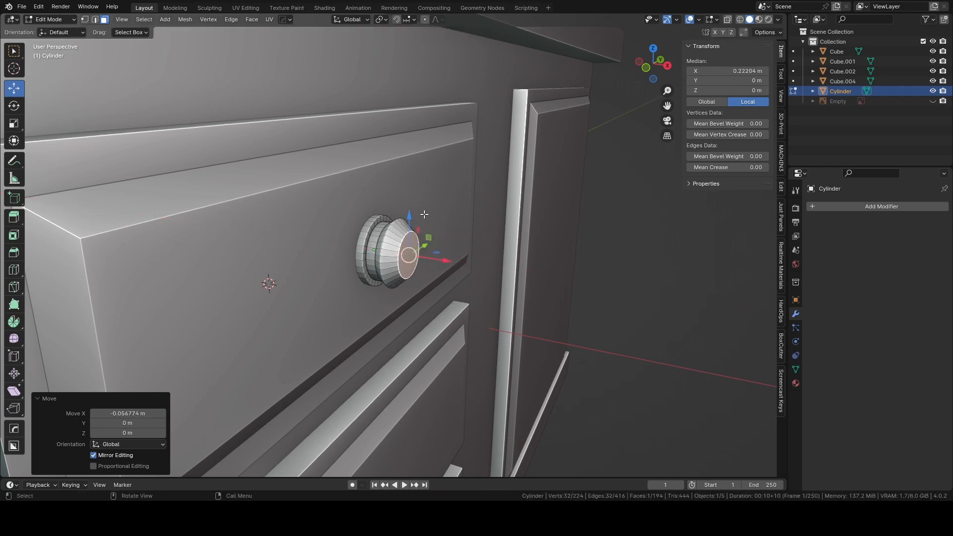
key("Tab")
left_click(416, 152)
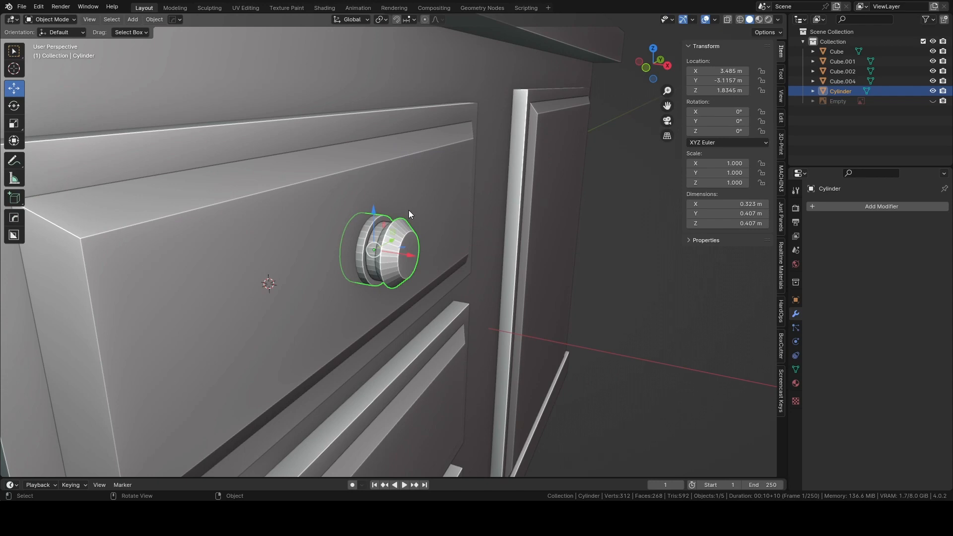
Sharpen the knob with HardOps at 30° sharpness and 60° auto smooth, and clear the selection.
key("q")
left_click(409, 210)
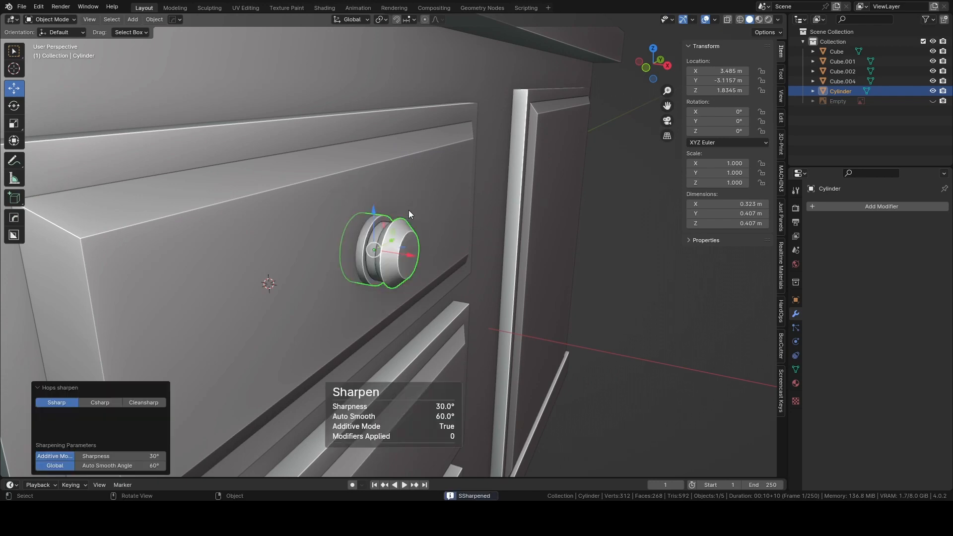
left_click(597, 208)
In the right orthographic view, duplicate the drawer knob about 4.27 m along Y onto the large door panel.
scroll(601, 209, "down", 5)
middle_click_drag(604, 210, 508, 192)
scroll(476, 159, "up", 4)
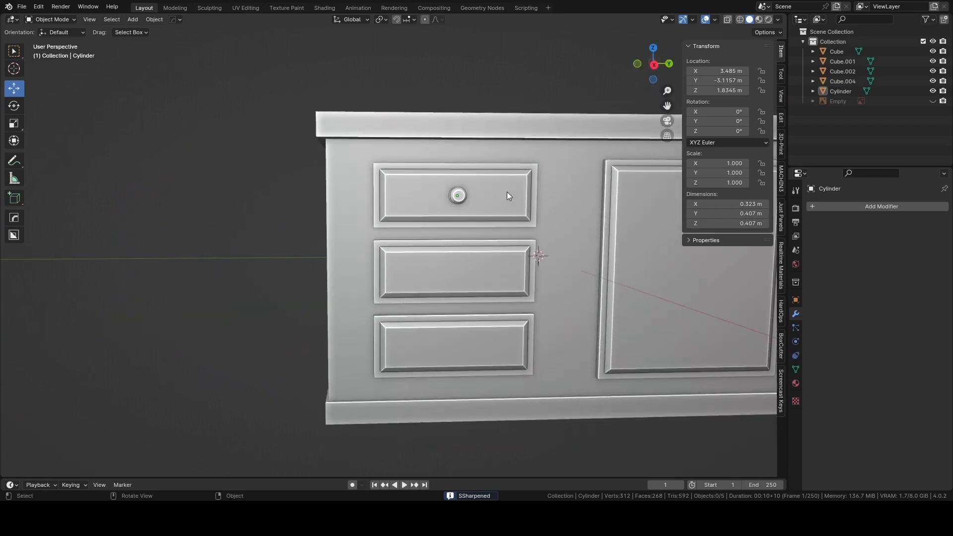
left_click(654, 65)
middle_click_drag(600, 197, 421, 251, "shift")
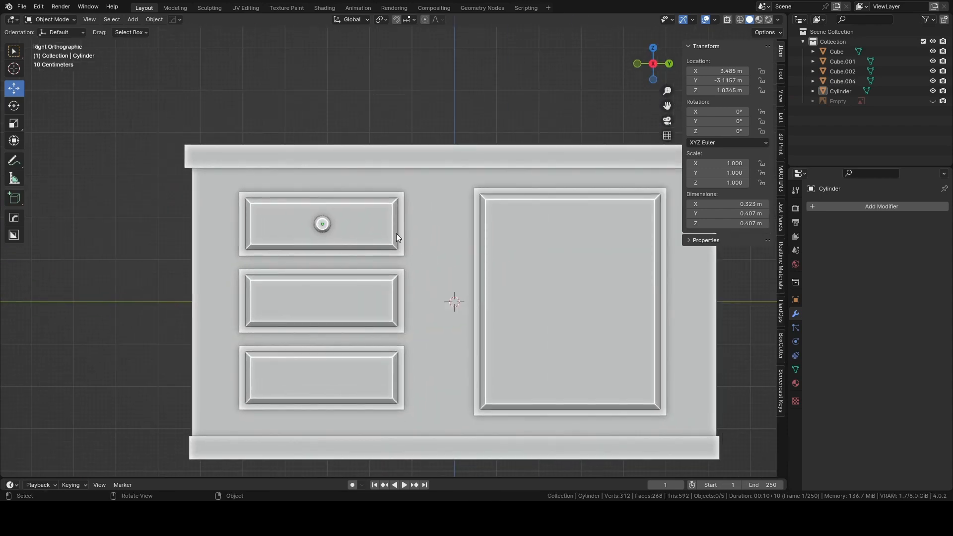
left_click(323, 224)
key("shift+d")
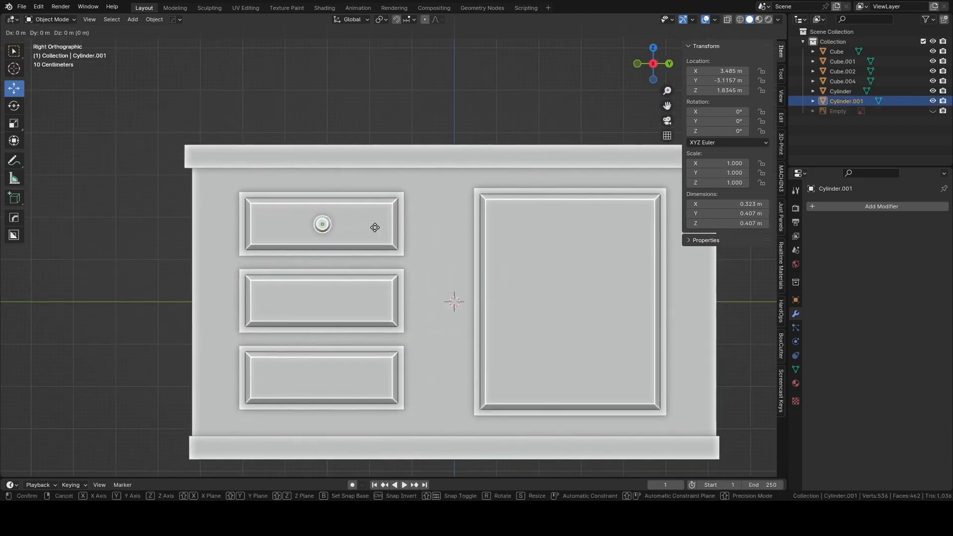
key("y")
left_click(539, 227)
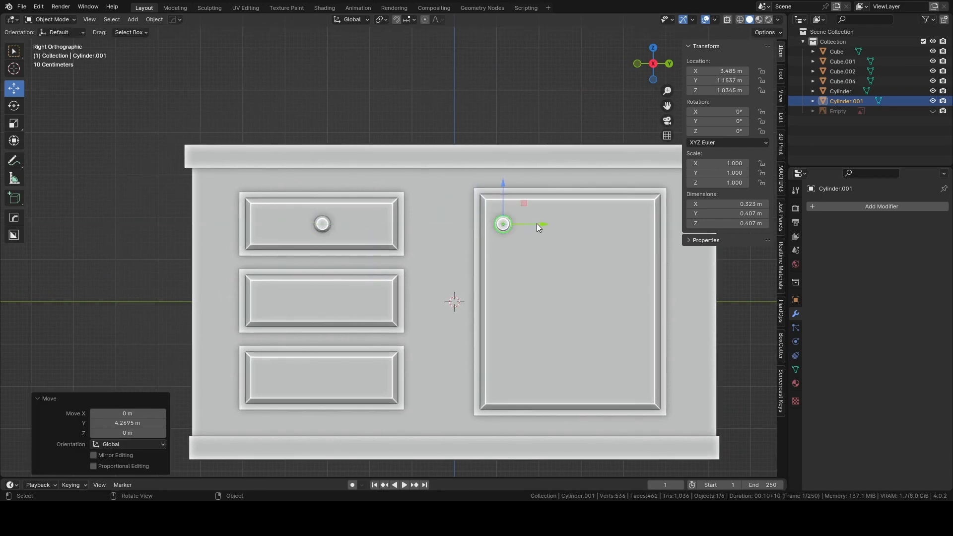
Position the duplicated knob at the door's mid-height, about 1.82 m lower and 0.094 m further along Y, and clear the selection.
left_click_drag(503, 184, 504, 259)
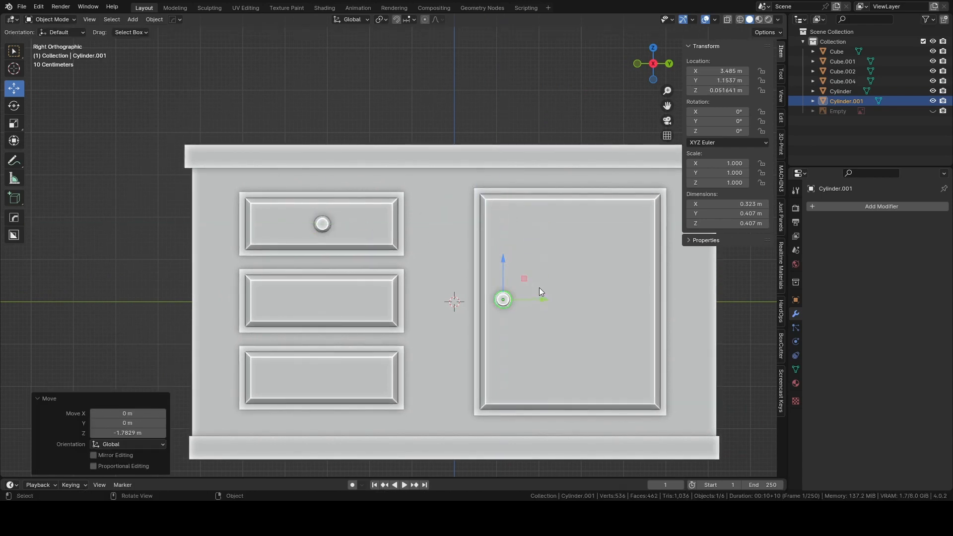
left_click_drag(543, 300, 546, 298)
scroll(515, 281, "up", 3)
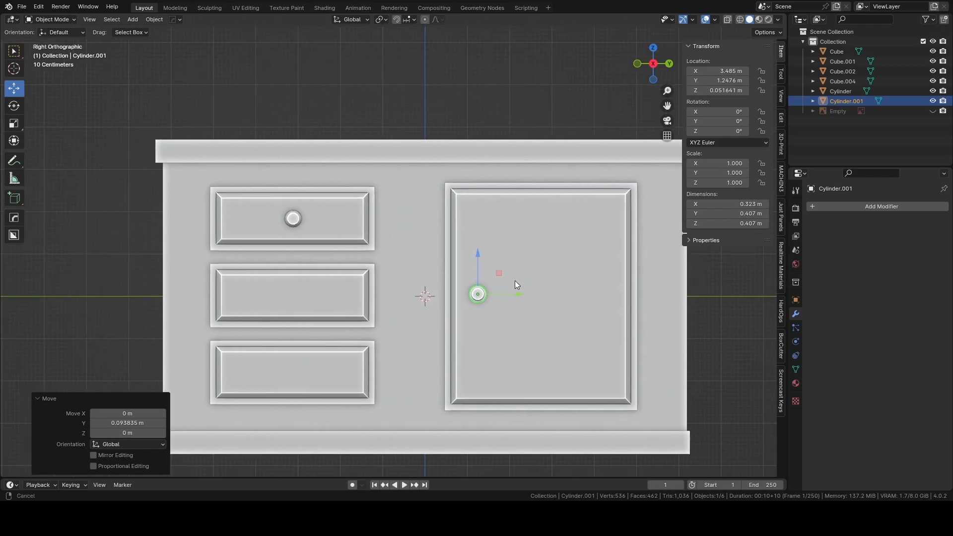
middle_click_drag(511, 280, 490, 261, "shift")
left_click_drag(471, 246, 475, 250)
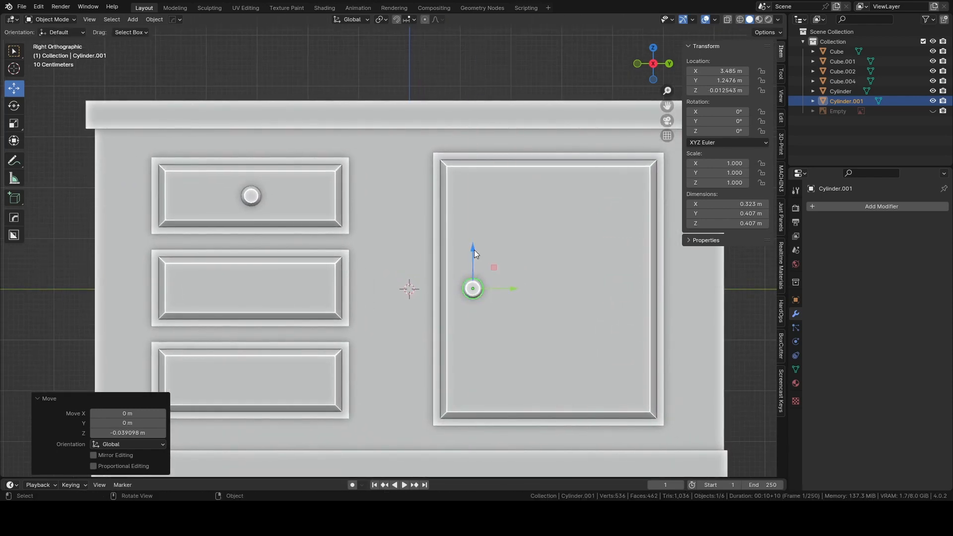
left_click(398, 87)
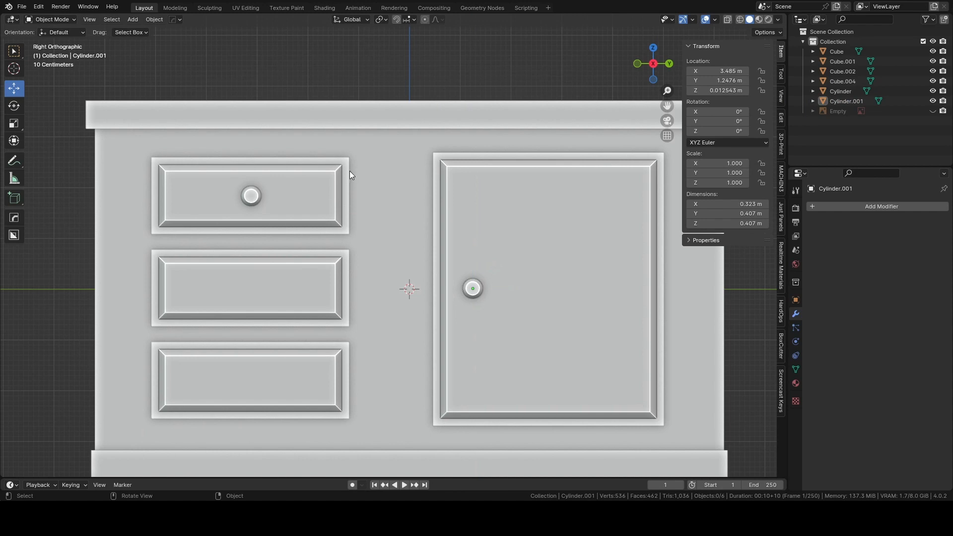
Select the top drawer's knob in the right orthographic view and add an Array modifier to it.
middle_click_drag(303, 178, 292, 183)
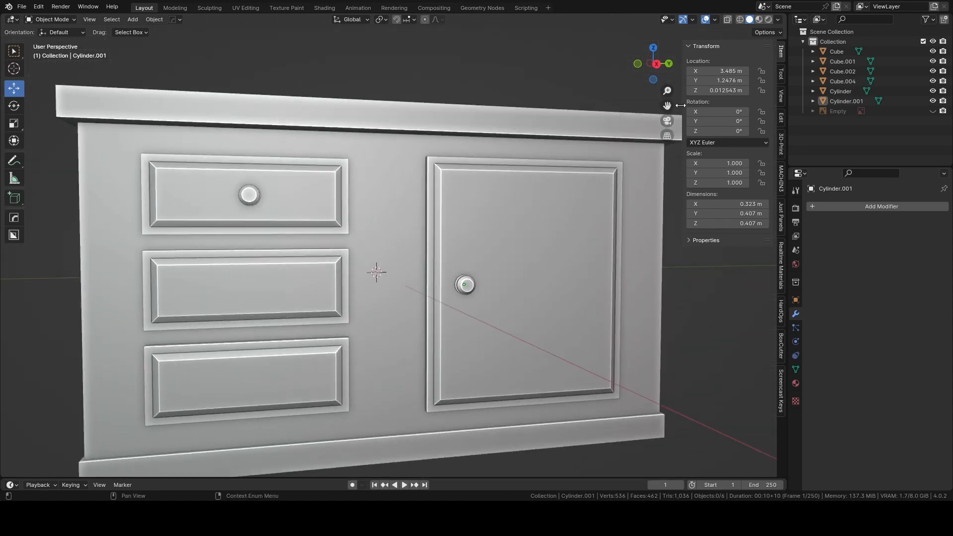
left_click(653, 66)
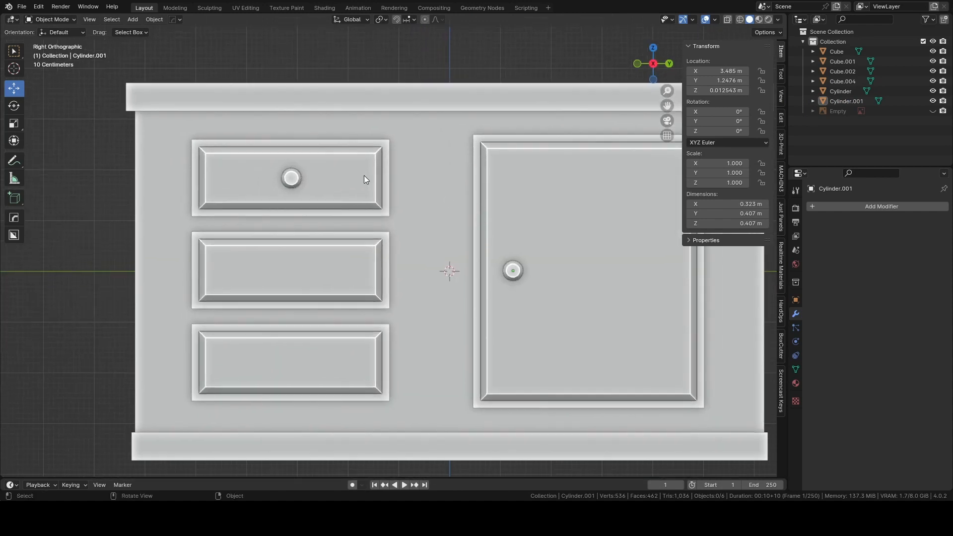
left_click(364, 176)
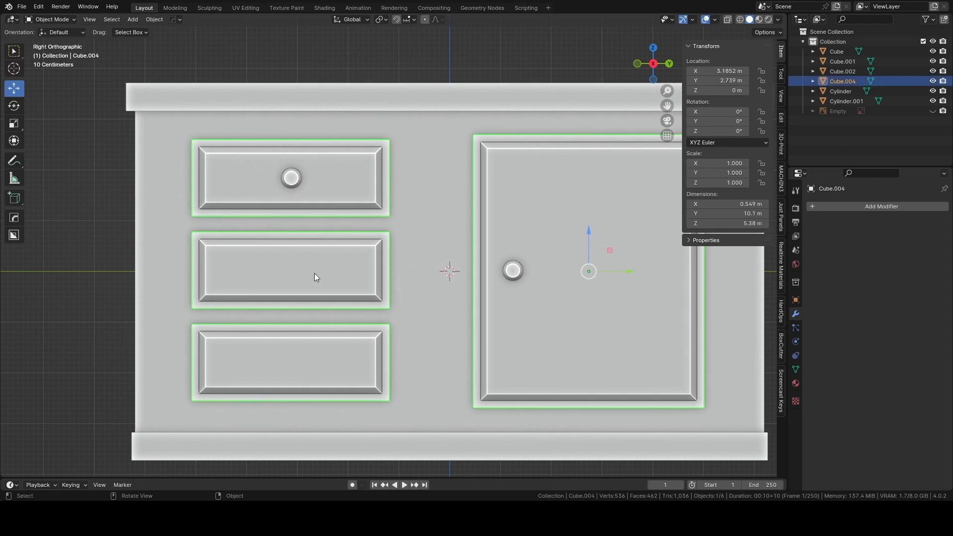
left_click(292, 177)
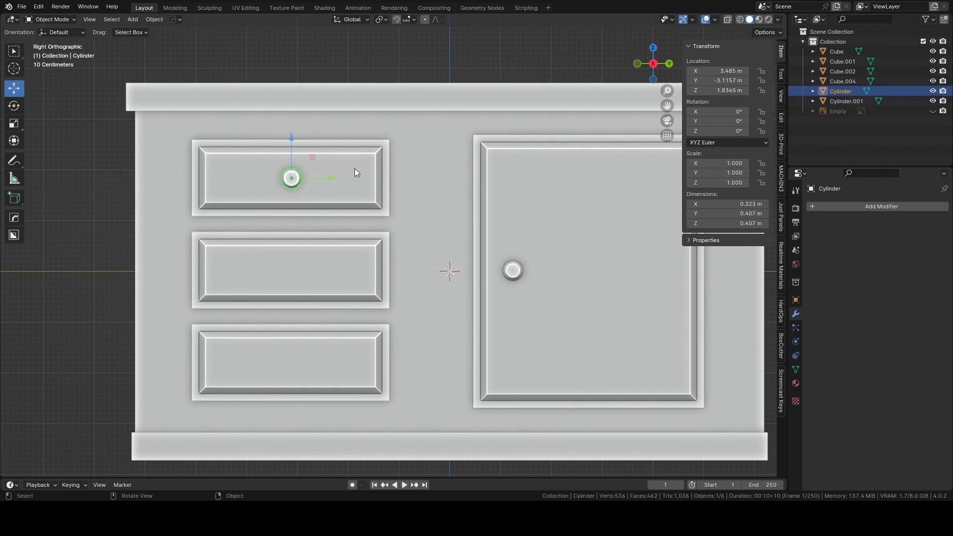
left_click(818, 207)
left_click(777, 207)
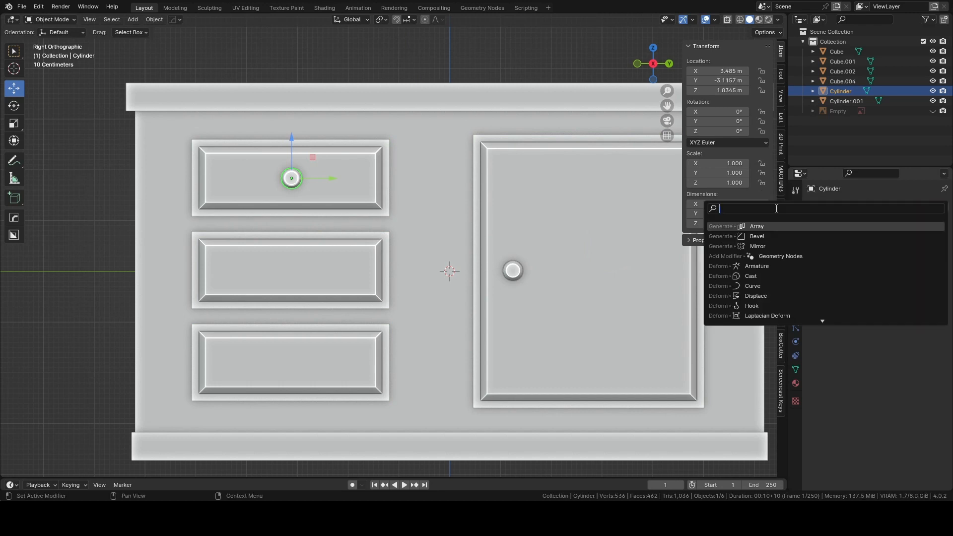
left_click(760, 228)
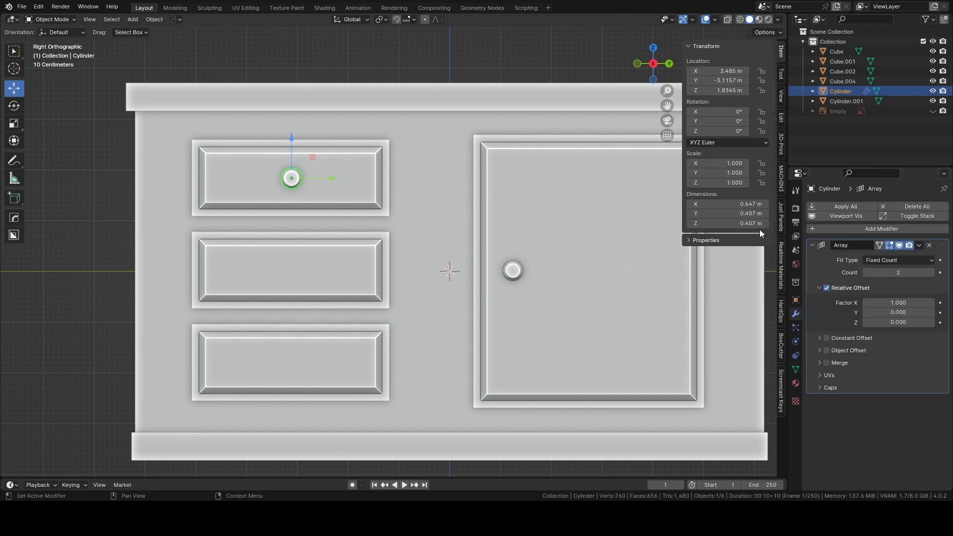
Set the knob array's count to 3 and its relative X offset to 0.
left_click(930, 273)
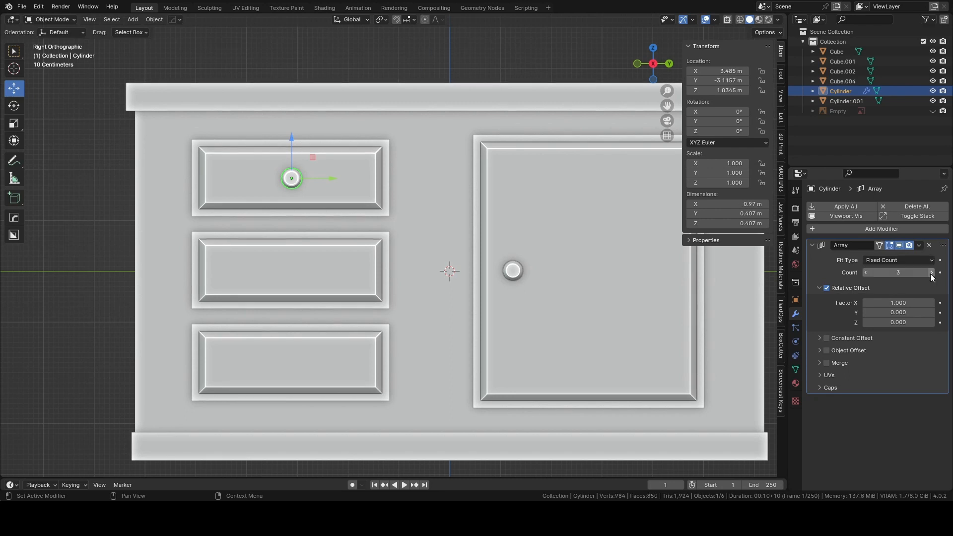
left_click(909, 302)
type("0")
key("Return")
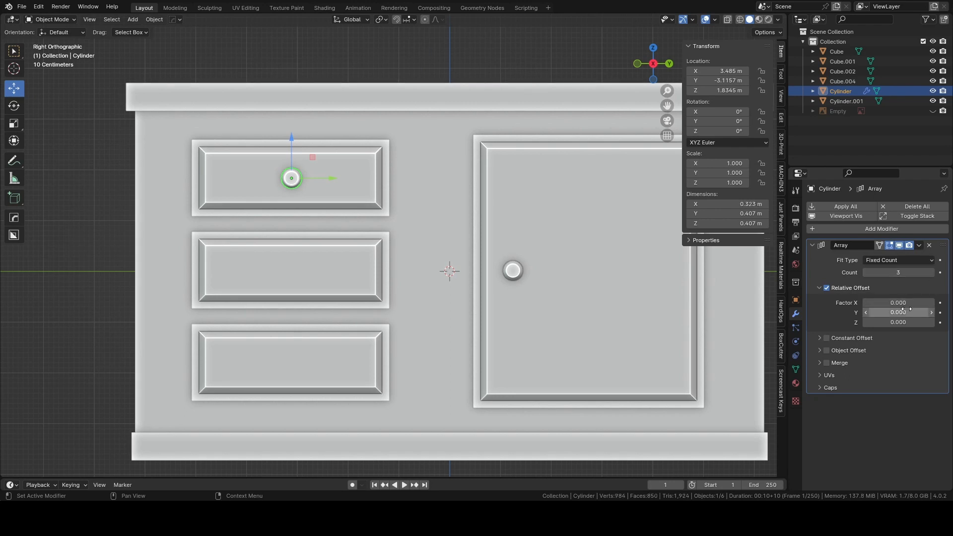
Set the knob array's relative Z offset to -4.5 so one knob sits on each drawer, and clear the selection.
left_click(930, 323)
left_click(930, 323)
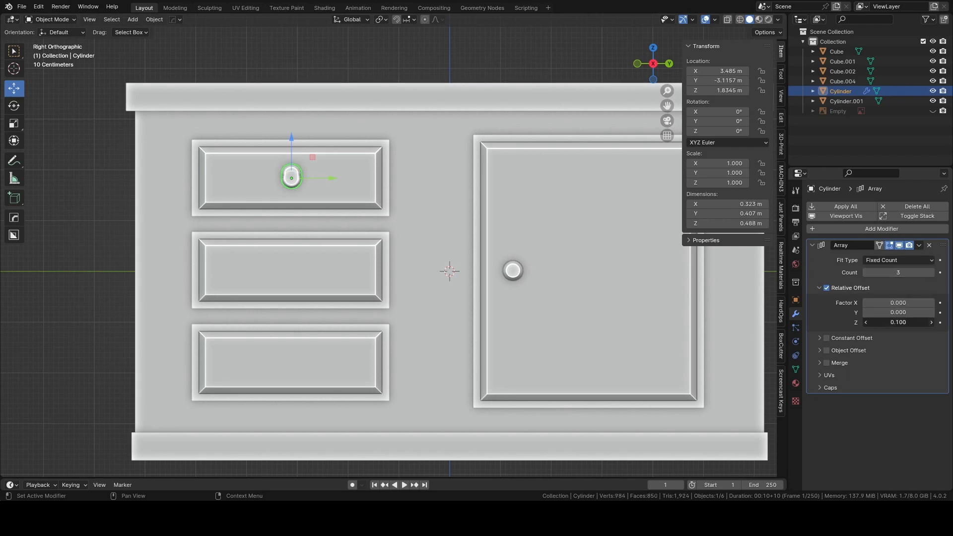
left_click(930, 323)
left_click(916, 324)
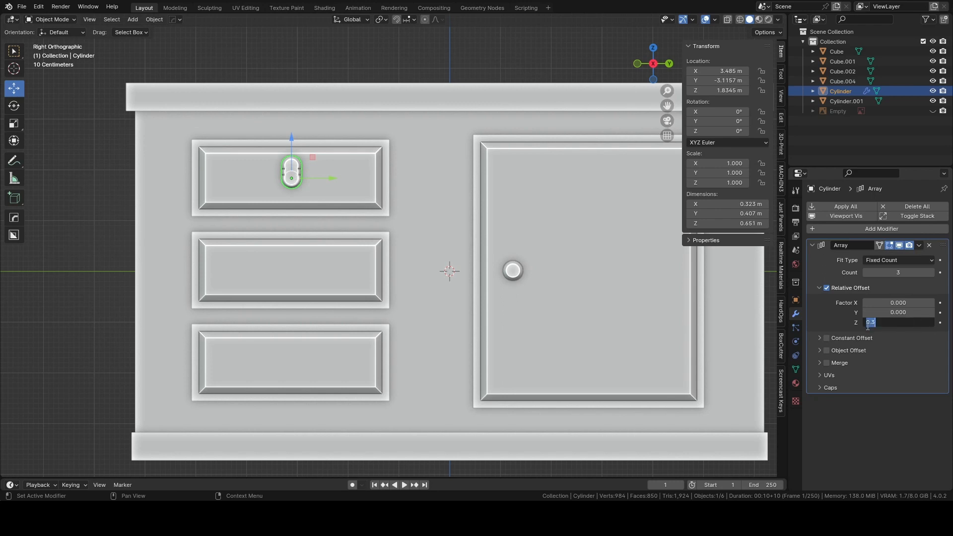
type("-0.2")
key("Return")
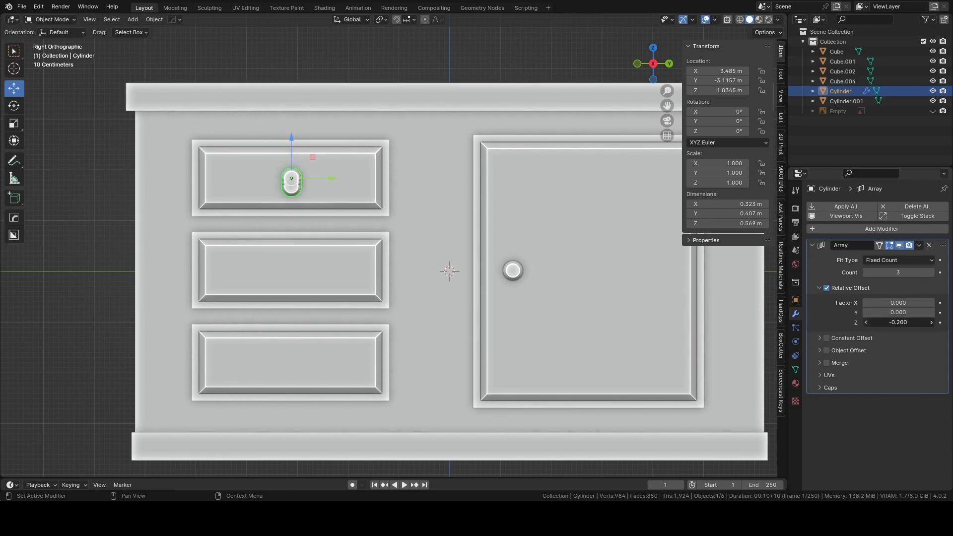
left_click(866, 323)
left_click_drag(904, 323, 882, 323)
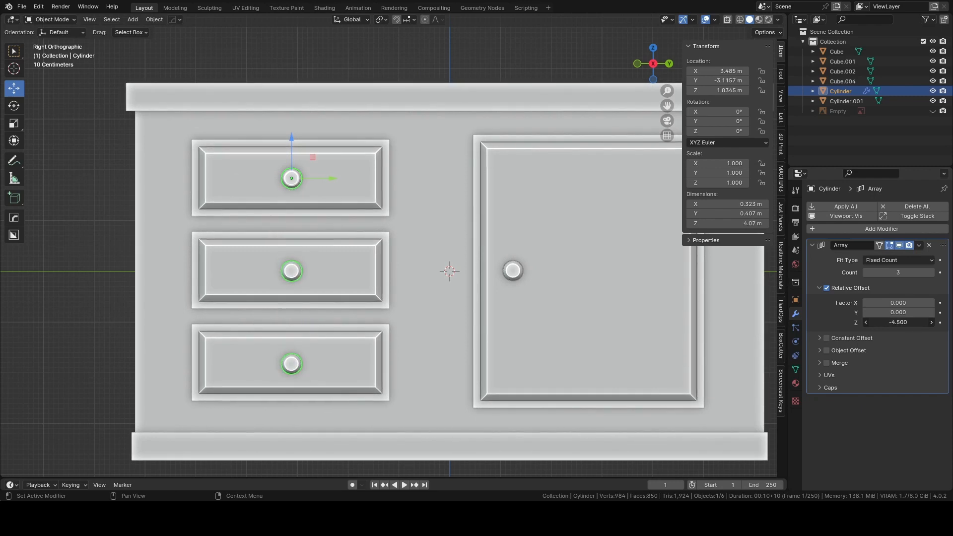
left_click(102, 171)
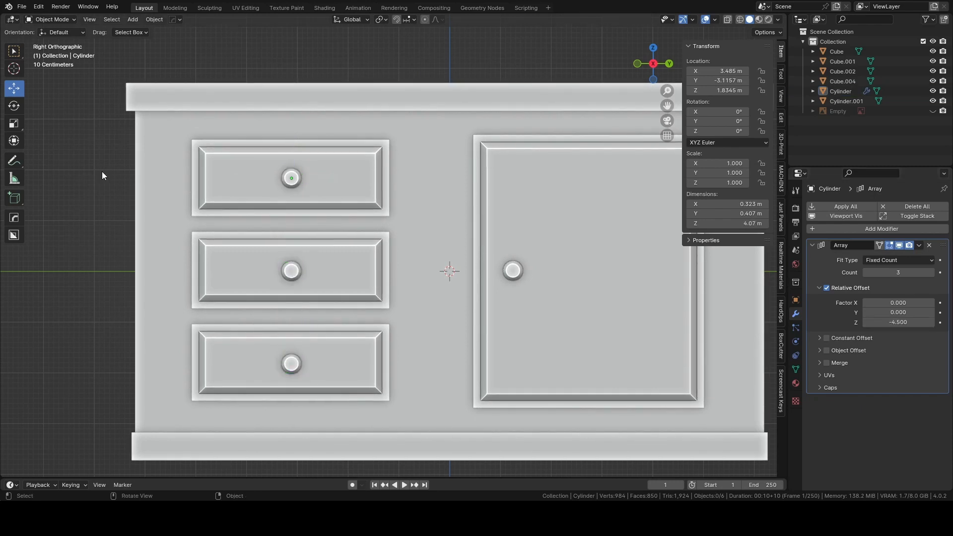
Scale the countertop slab along X to about 0.973 of its depth, and clear the selection.
middle_click_drag(102, 171, 188, 178)
middle_click_drag(485, 185, 373, 163)
left_click(481, 154)
middle_click_drag(533, 173, 541, 225, "shift")
scroll(558, 216, "up", 2)
key("s")
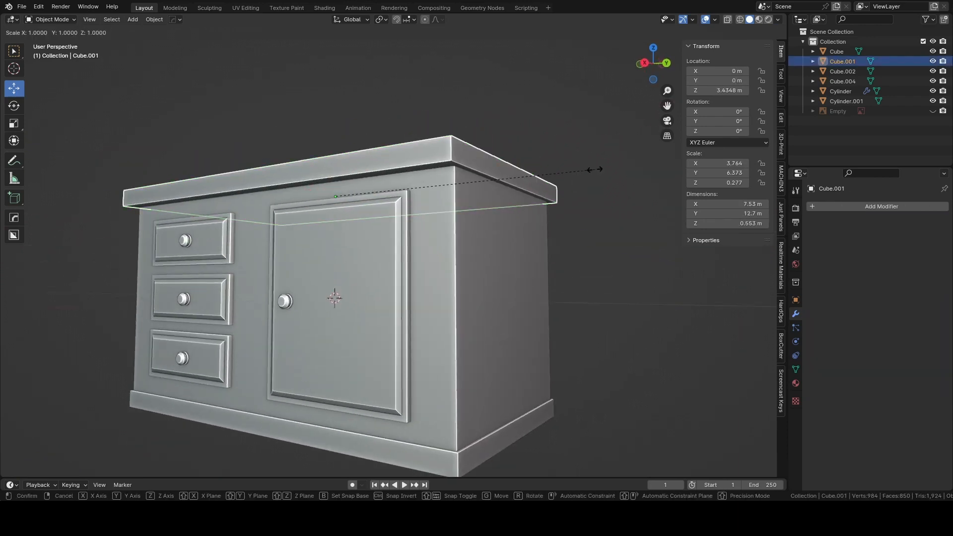
key("x")
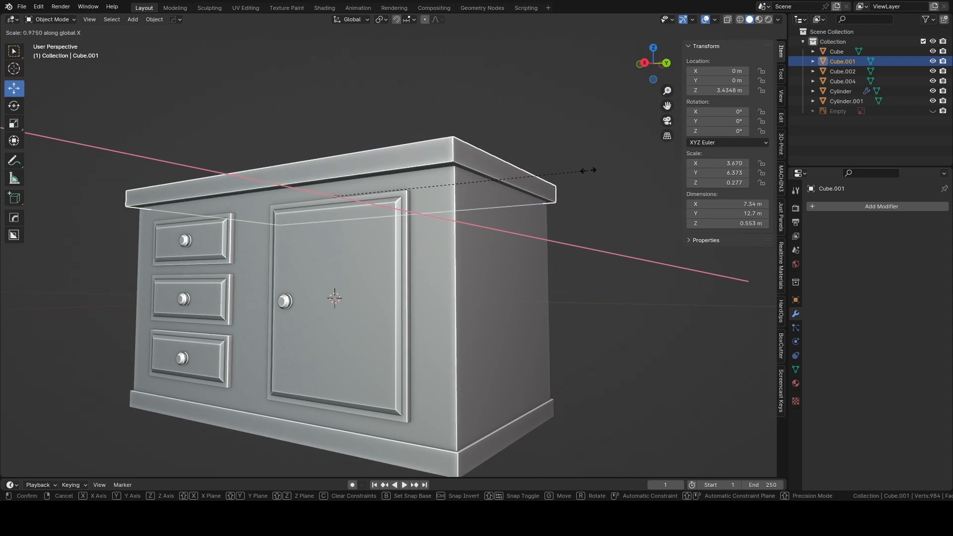
left_click(589, 171)
scroll(495, 127, "down", 3)
middle_click_drag(495, 127, 525, 199)
middle_click_drag(347, 187, 418, 201)
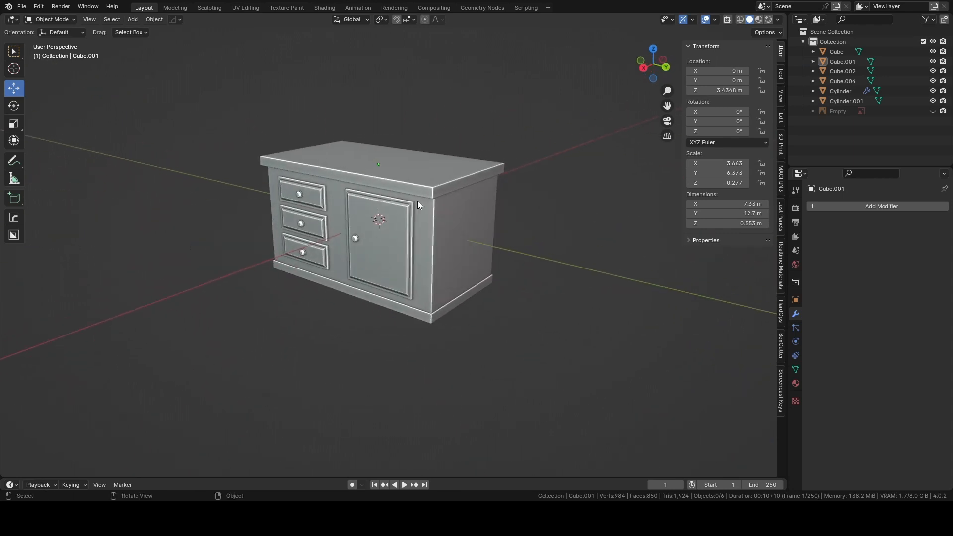
Add a cube and move it about 6.52 m along Y onto the island's end panel beside the door.
left_click(665, 66)
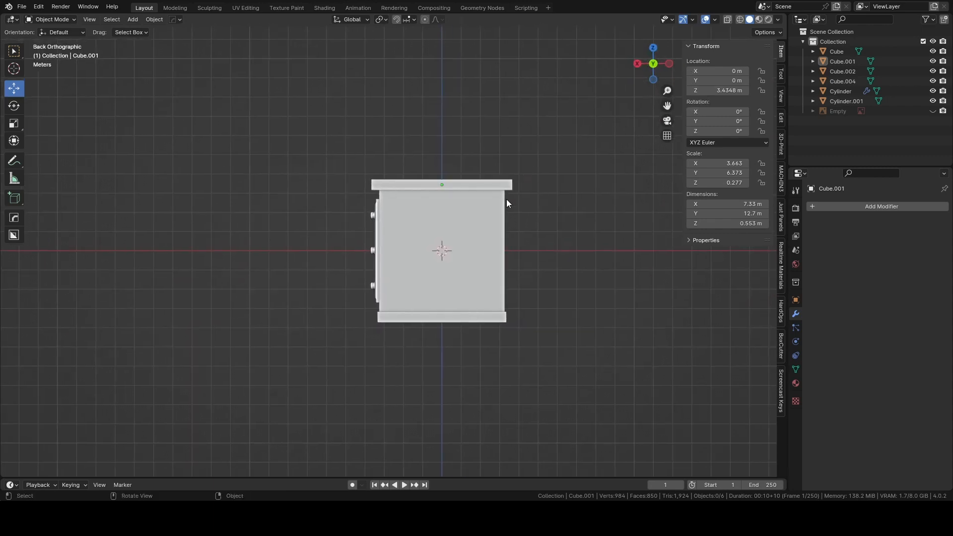
mouse_move(507, 200)
middle_mouse_down("shift")
mouse_move(462, 200)
mouse_move(493, 197)
middle_mouse_up("shift")
scroll(481, 201, "up", 2)
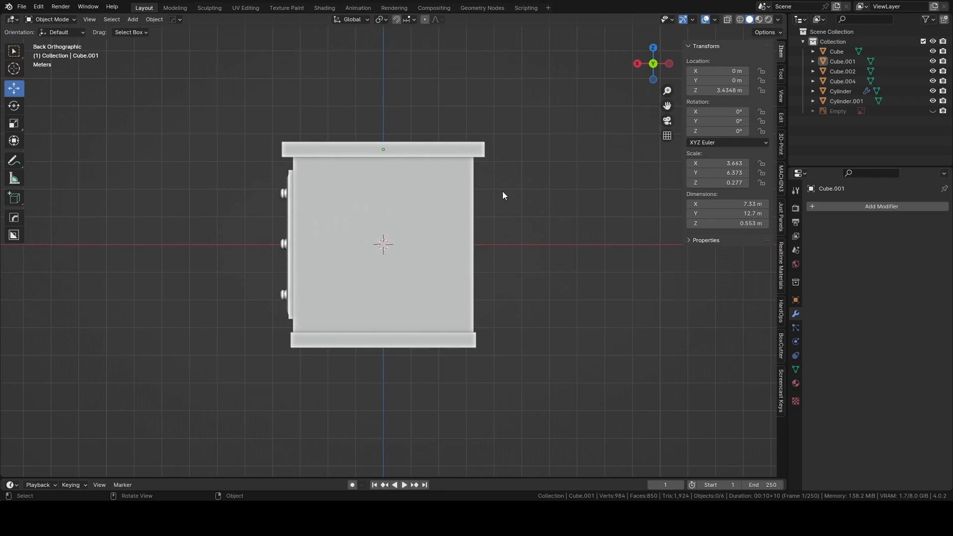
key("grave")
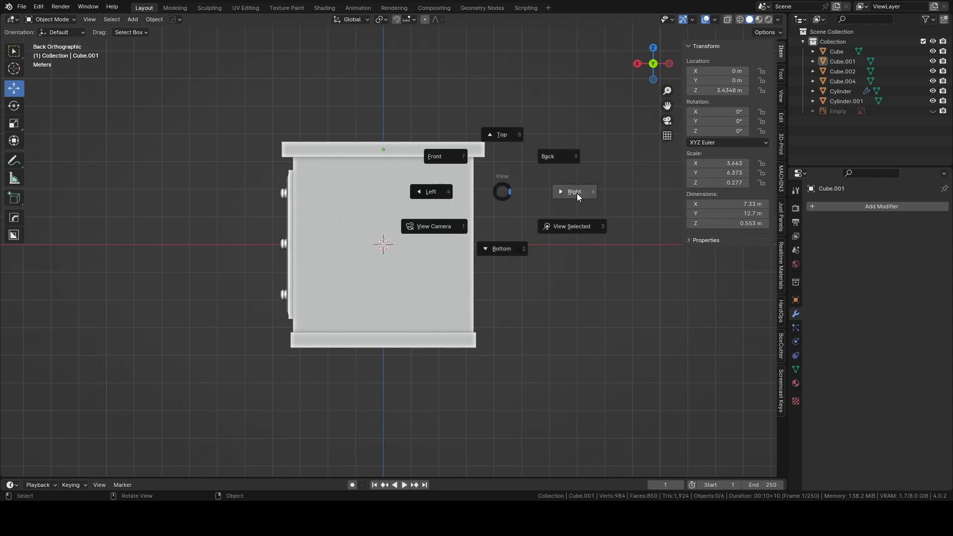
left_click(481, 93)
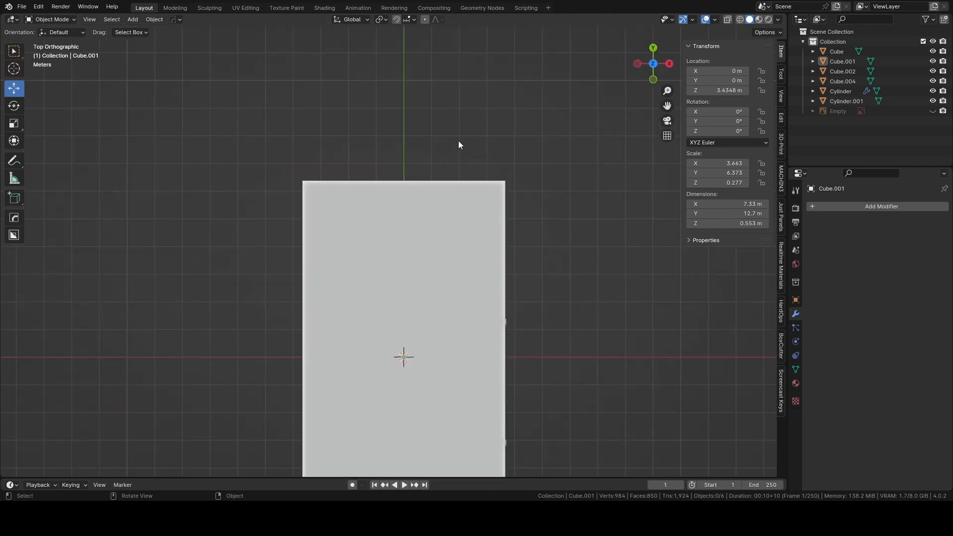
left_click(669, 63)
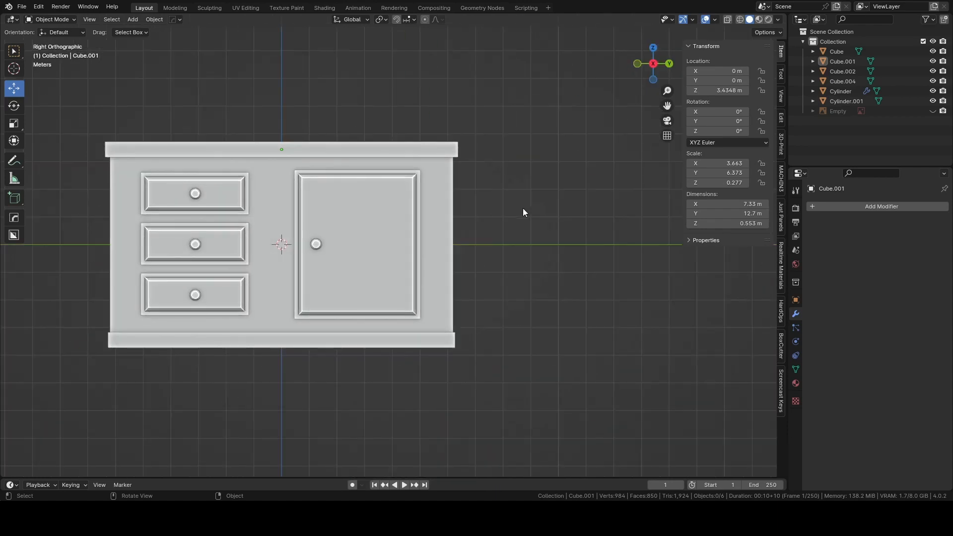
left_click(668, 64)
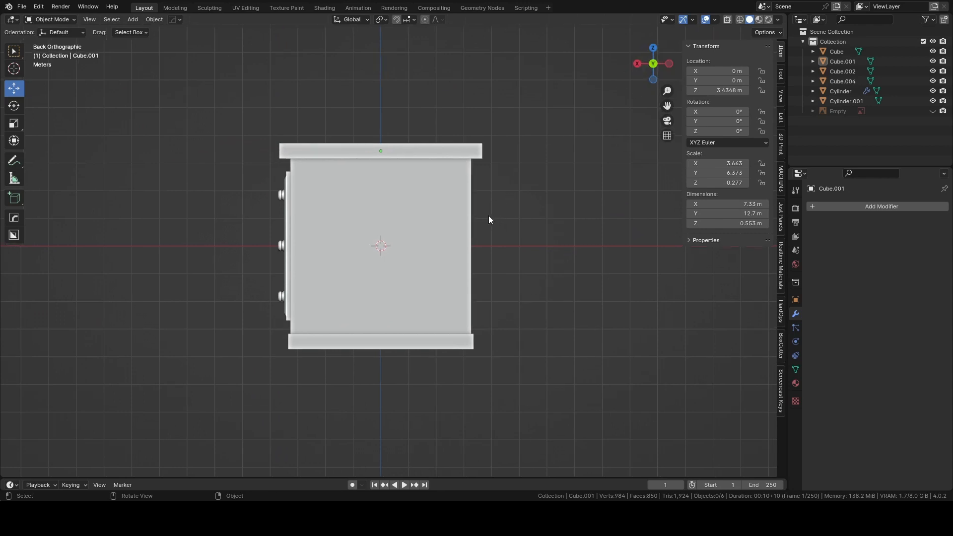
key("shift+a")
mouse_move(493, 215)
left_click(536, 235)
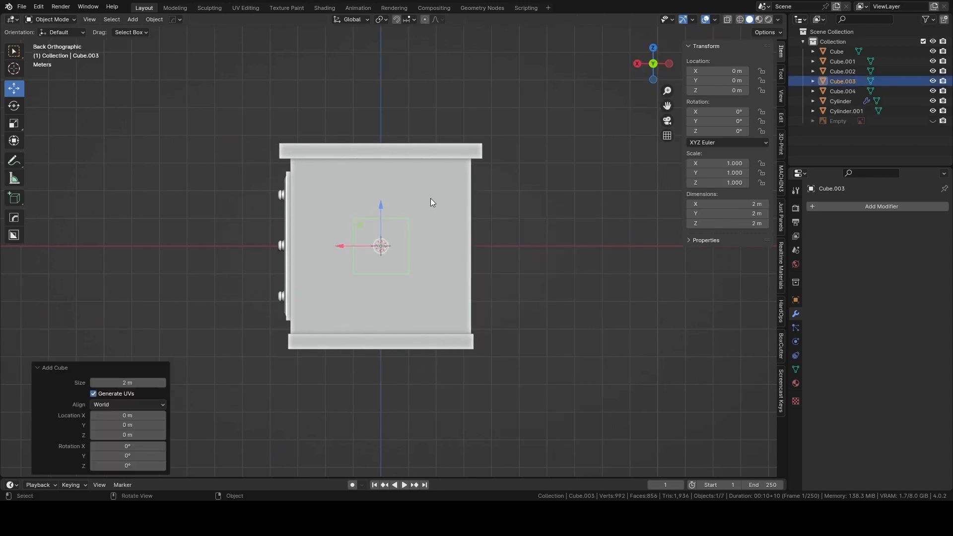
middle_click_drag(430, 199, 386, 232)
left_click_drag(299, 240, 429, 252)
In the back orthographic view, scale the new cube uniformly to about 0.284 and stretch it about 1.68 times along Z.
left_click(665, 64)
scroll(487, 193, "up", 3)
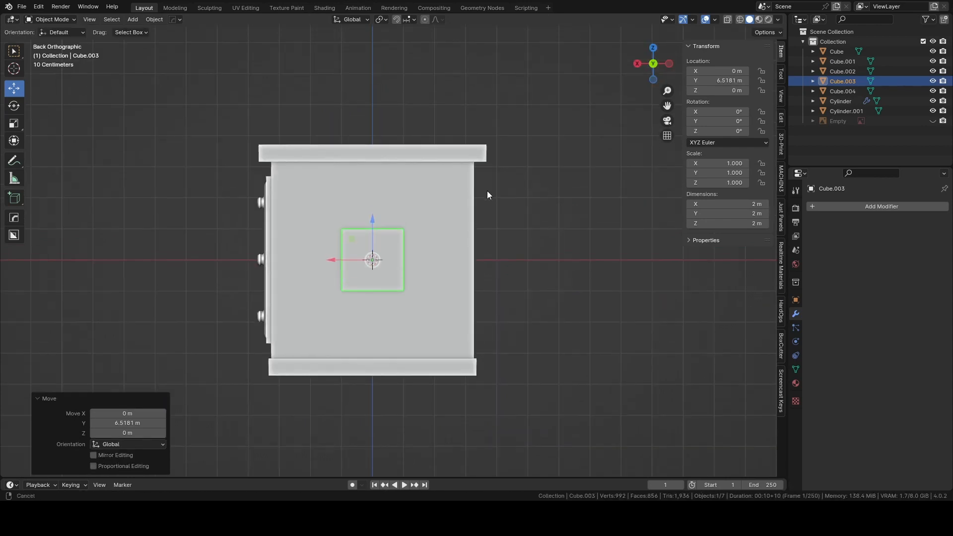
key("s")
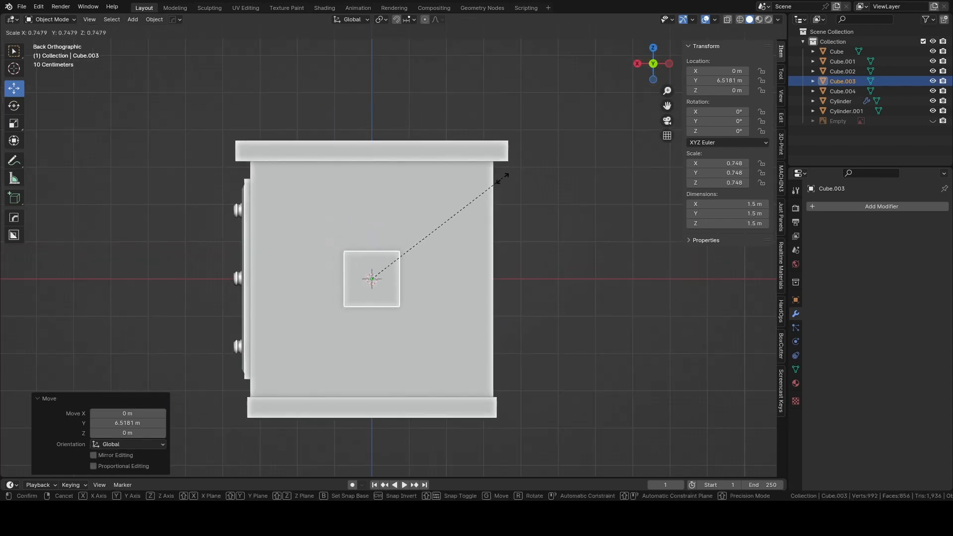
left_click(421, 239)
key("s")
key("z")
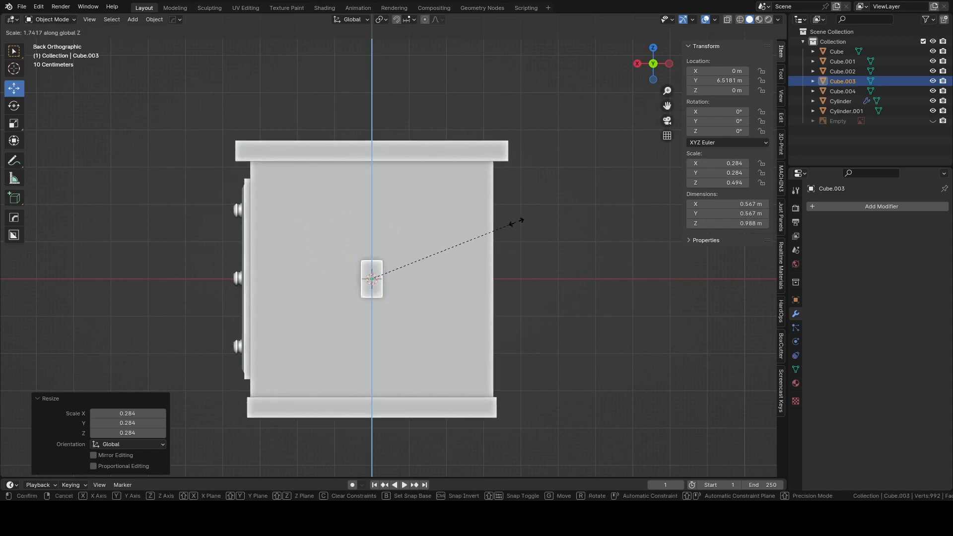
left_click(517, 219)
Position the small block high on the end panel, about 1.91 m along X and 1.89 m up along Z.
middle_click_drag(517, 219, 473, 236)
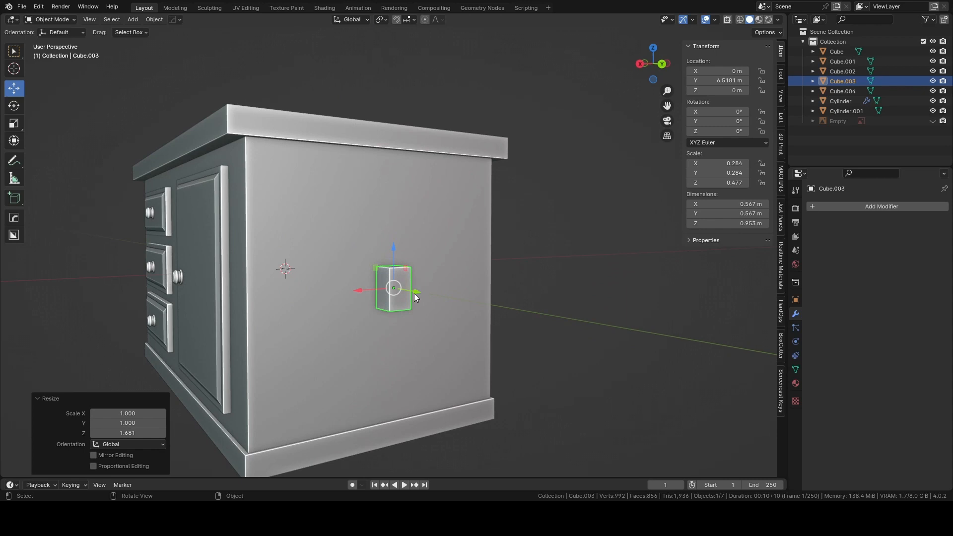
left_click(660, 63)
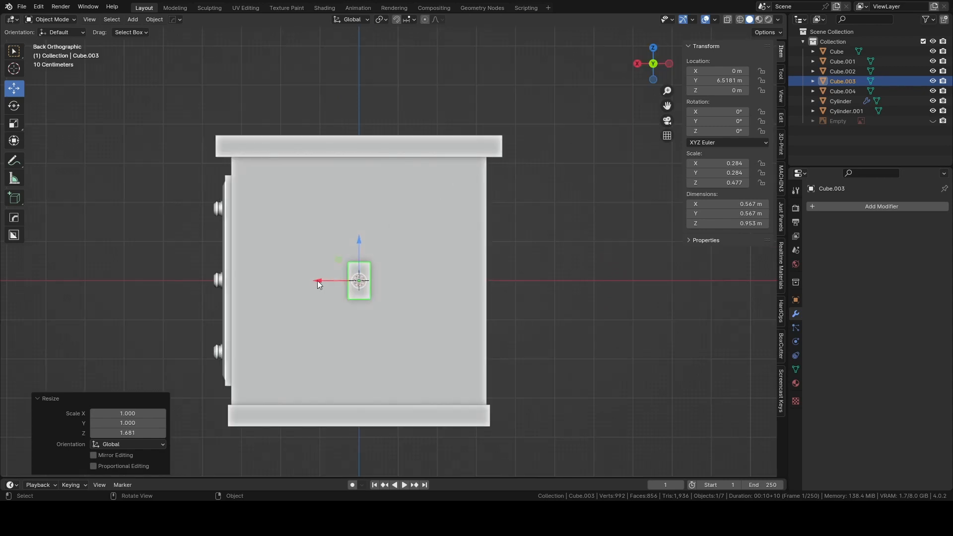
left_click_drag(318, 281, 222, 278)
left_click_drag(264, 245, 270, 169)
middle_click_drag(270, 169, 282, 192)
left_click(654, 68)
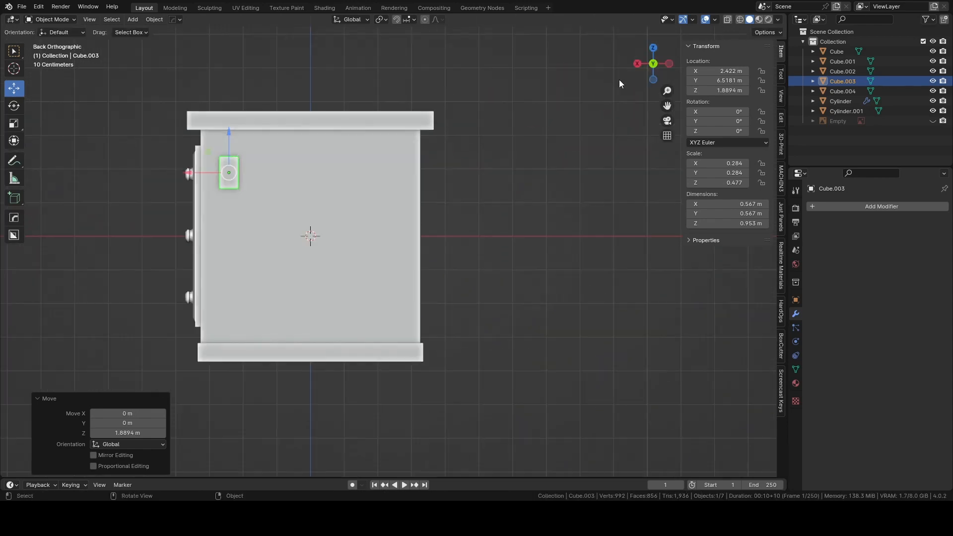
left_click_drag(204, 172, 207, 173)
Move the block about 0.2 m along negative Y into the end panel and apply its rotation.
middle_click_drag(184, 174, 409, 280)
scroll(350, 243, "up", 3)
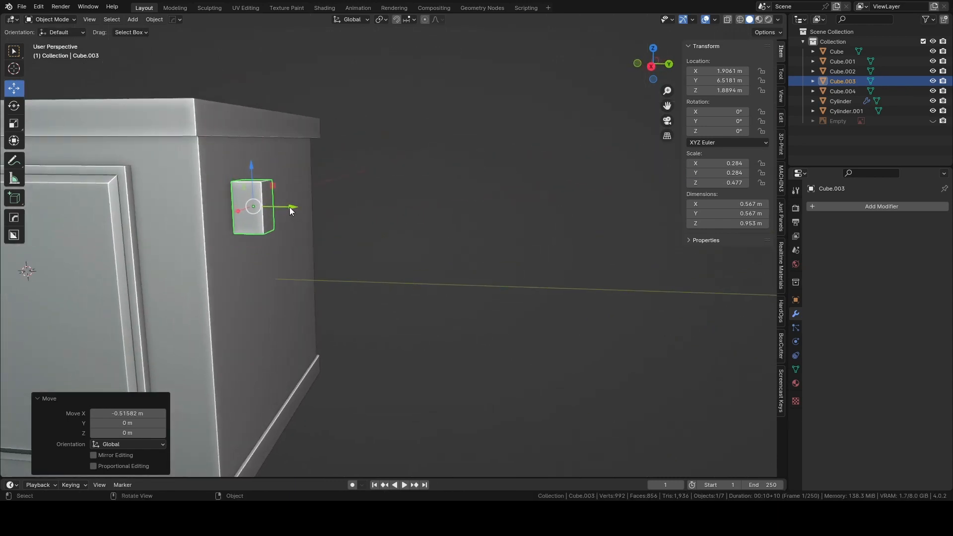
left_click_drag(290, 210, 278, 210)
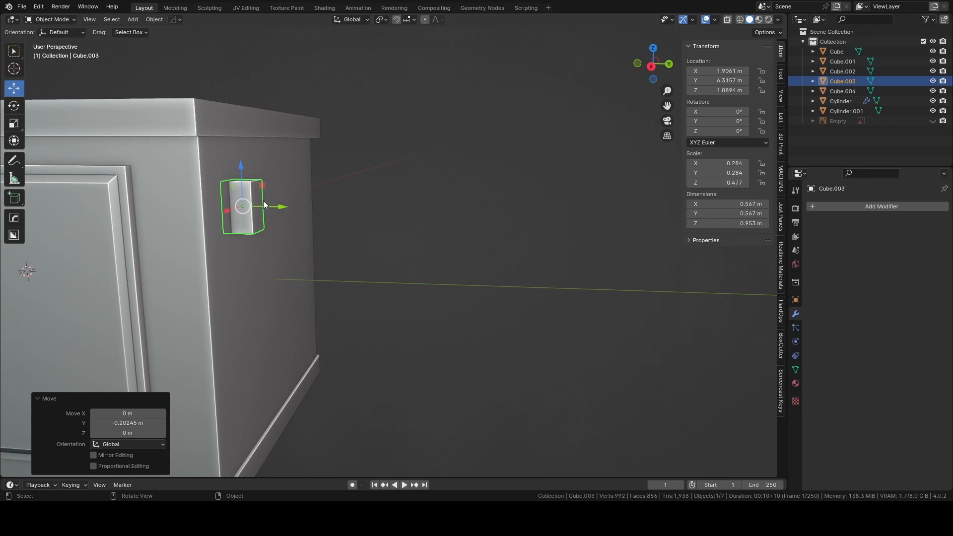
key("ctrl+a")
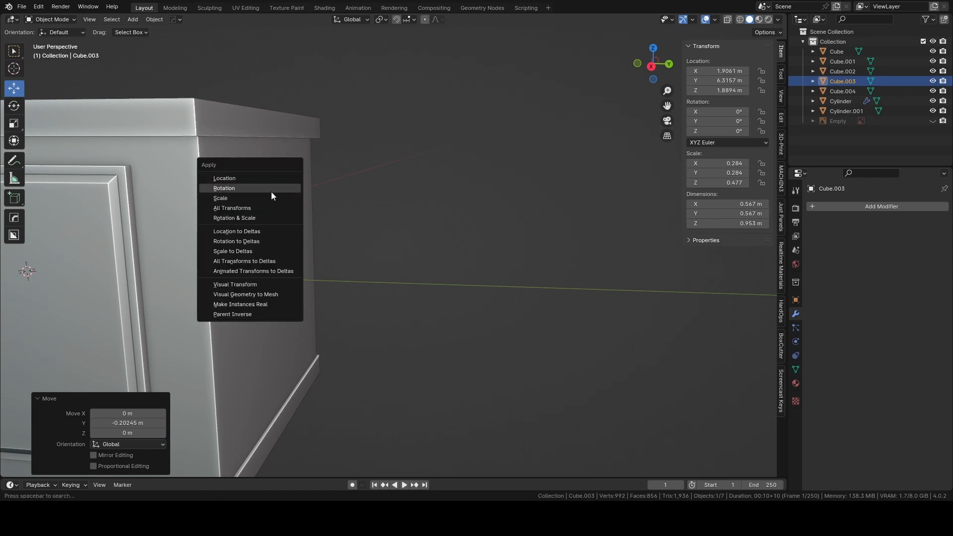
left_click(271, 192)
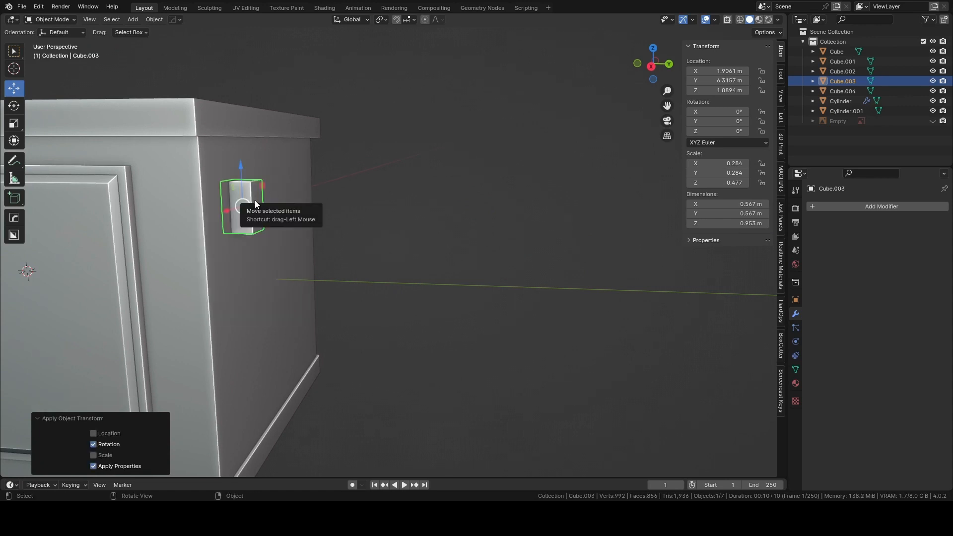
Enter Edit Mode on the block and select its outer face.
key("Tab")
left_click(262, 196)
left_click(261, 197)
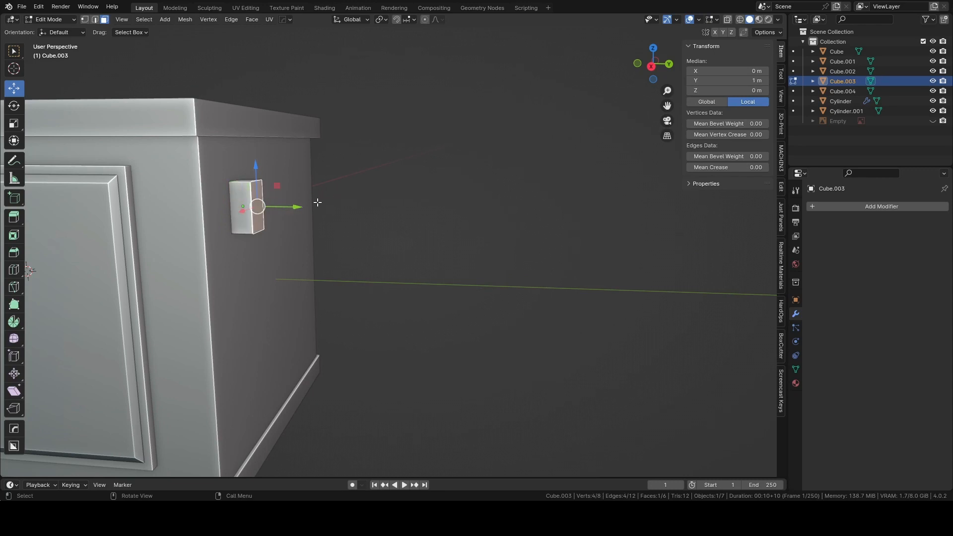
key("e")
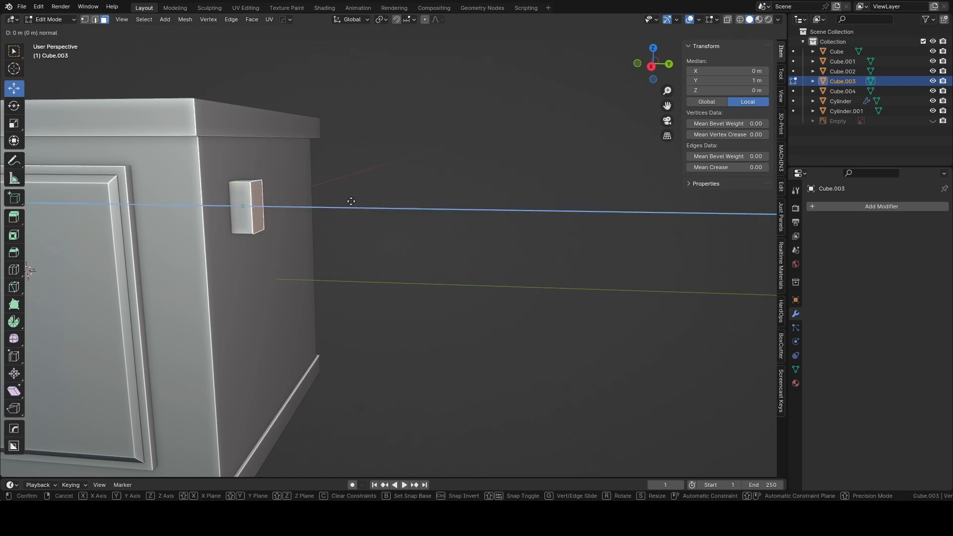
right_click(364, 201)
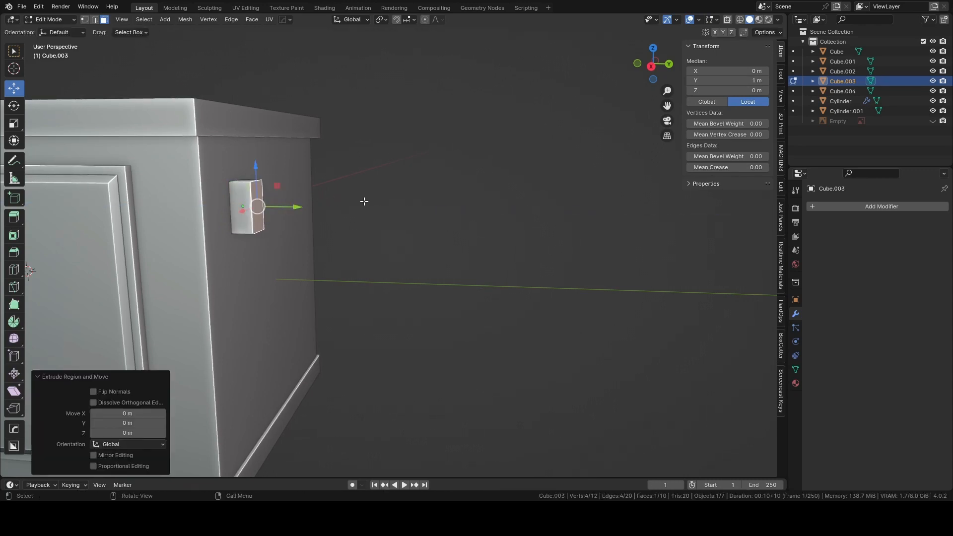
key("s")
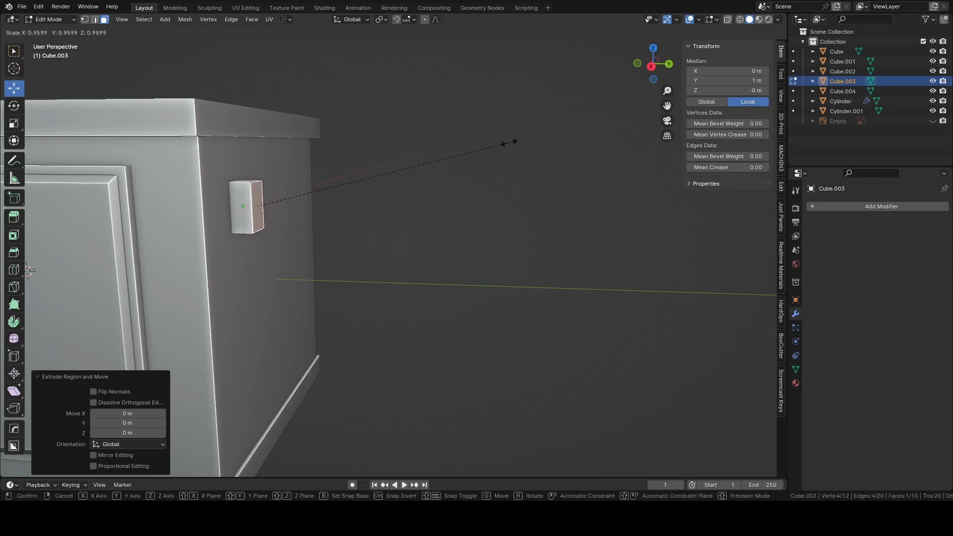
right_click(491, 149)
key("ctrl+z")
key("ctrl+z")
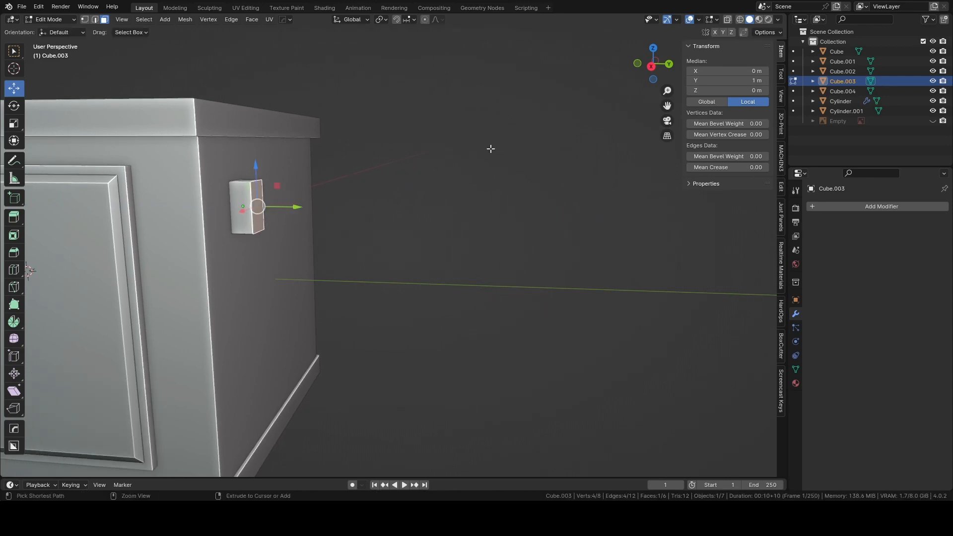
Scale the block's outer face to about 0.63, and in Object Mode move the block about 0.087 m outward along Y.
left_click(265, 197)
key("s")
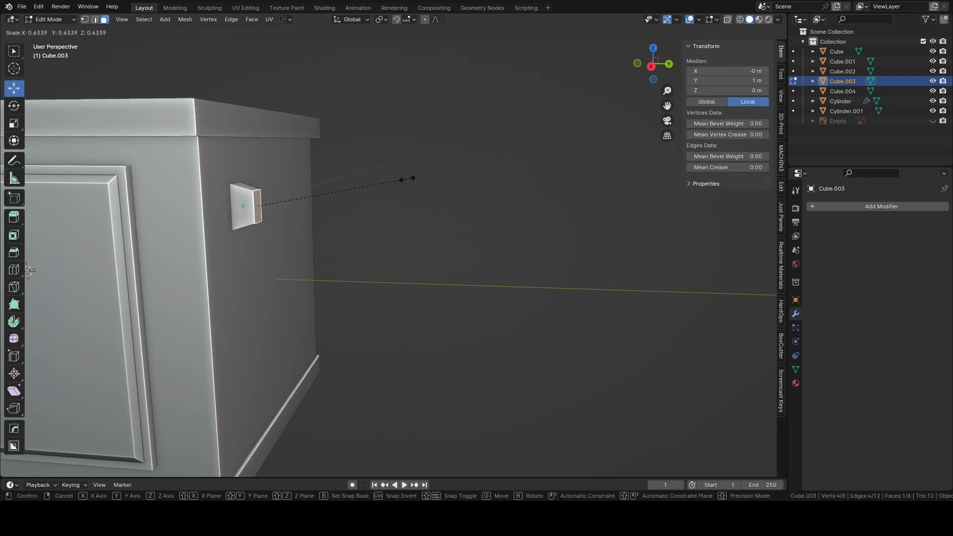
left_click(406, 179)
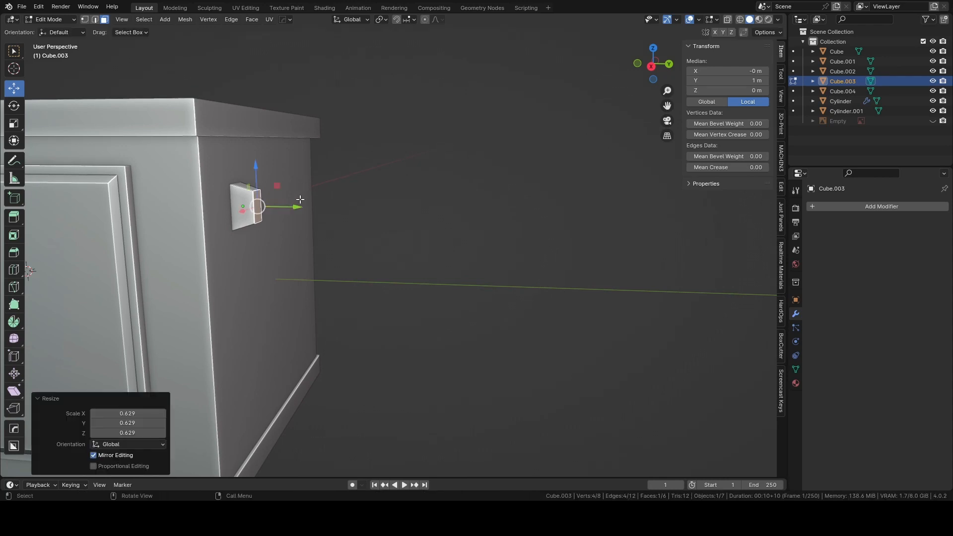
key("Tab")
left_click(314, 155)
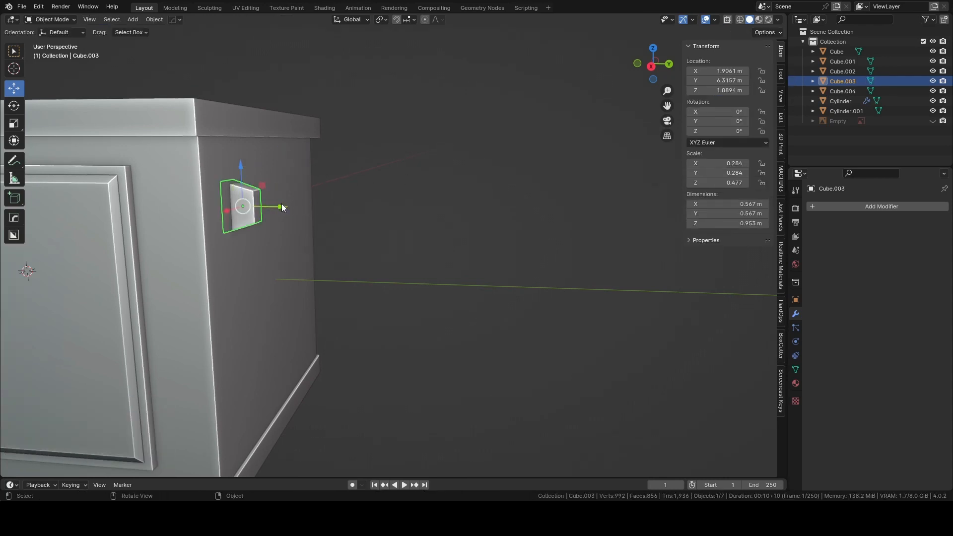
left_click_drag(282, 205, 287, 206)
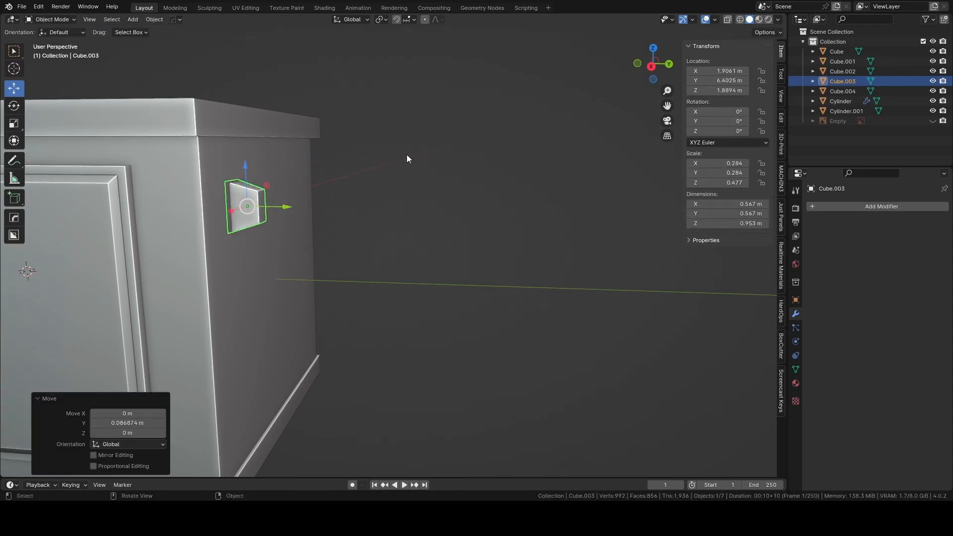
Select the tapered block on the end panel and apply its scale.
left_click(407, 154)
middle_click_drag(406, 153, 404, 186)
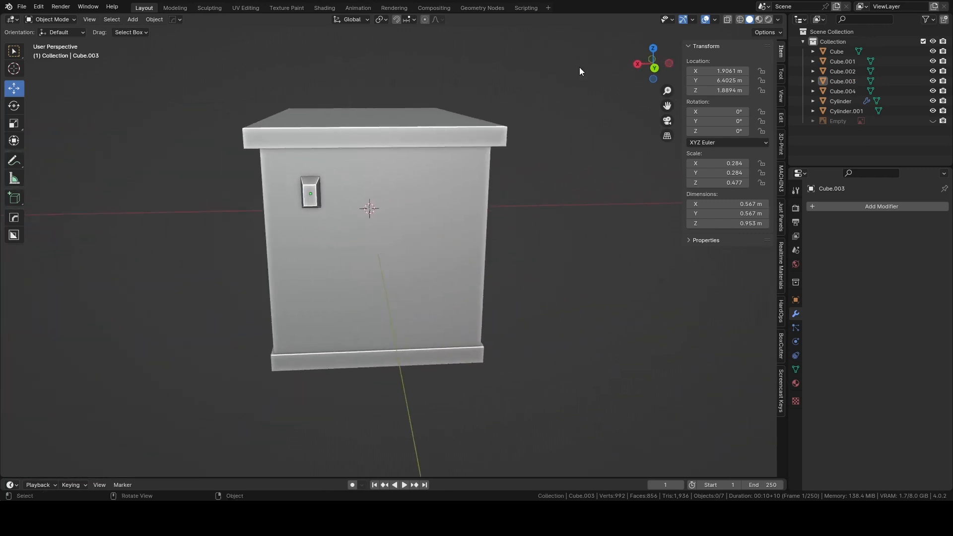
left_click_drag(648, 63, 558, 104)
scroll(479, 154, "up", 2)
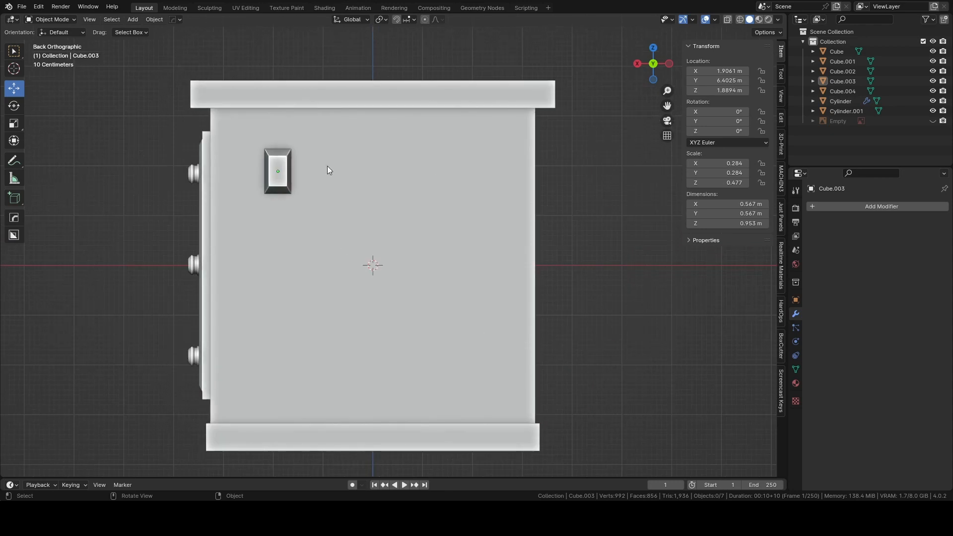
left_click(284, 166)
key("ctrl+a")
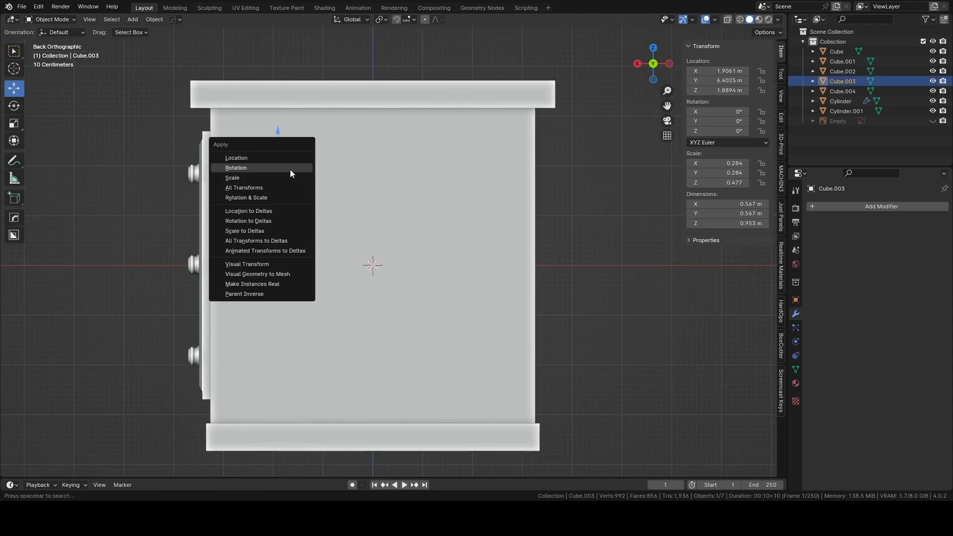
left_click(290, 177)
Try mirroring the tapered block along X with a Mirror modifier that uses the island body, Cube, as mirror object.
scroll(365, 189, "up", 1, "shift")
mouse_move(365, 190)
middle_mouse_down("shift")
mouse_move(424, 185)
mouse_move(445, 204)
mouse_move(369, 202)
middle_mouse_up("shift")
left_click(655, 69)
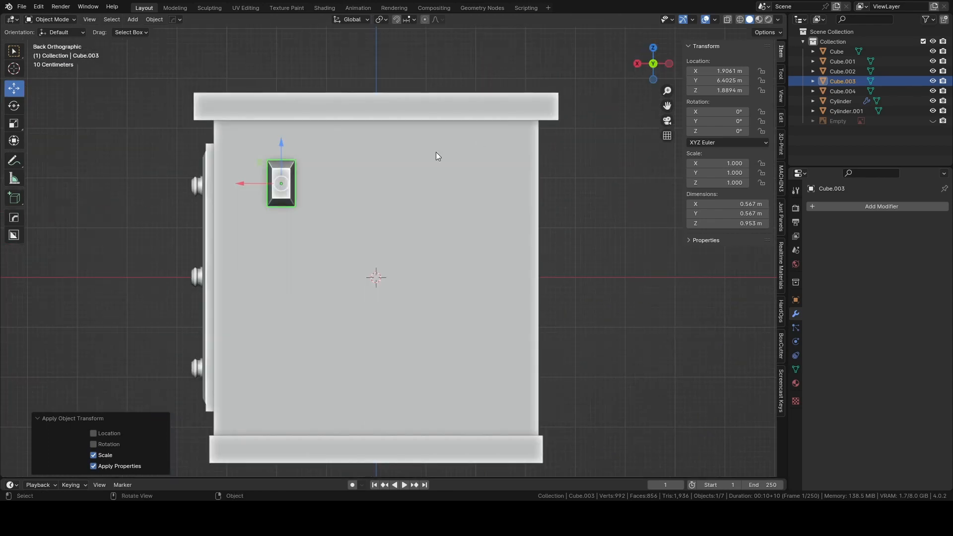
scroll(407, 166, "down", 1)
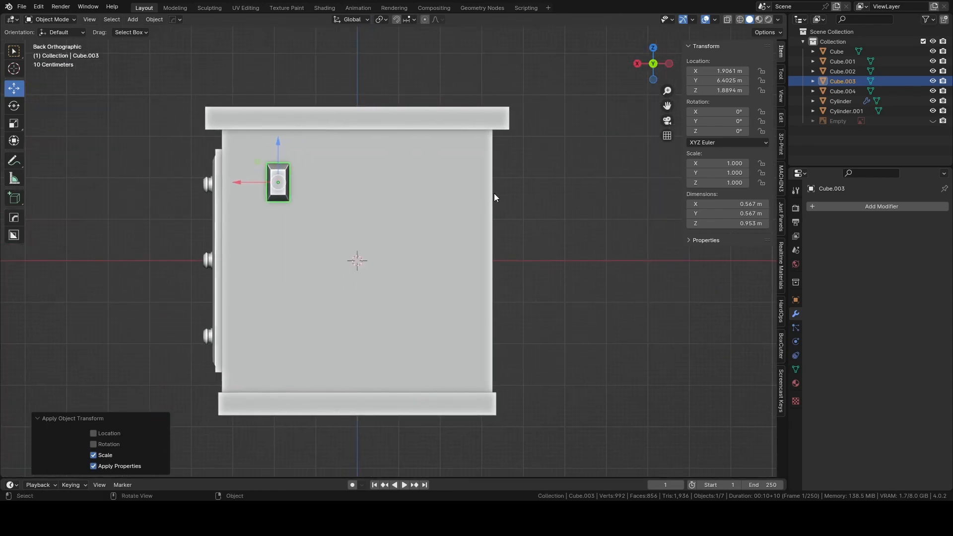
left_click(889, 207)
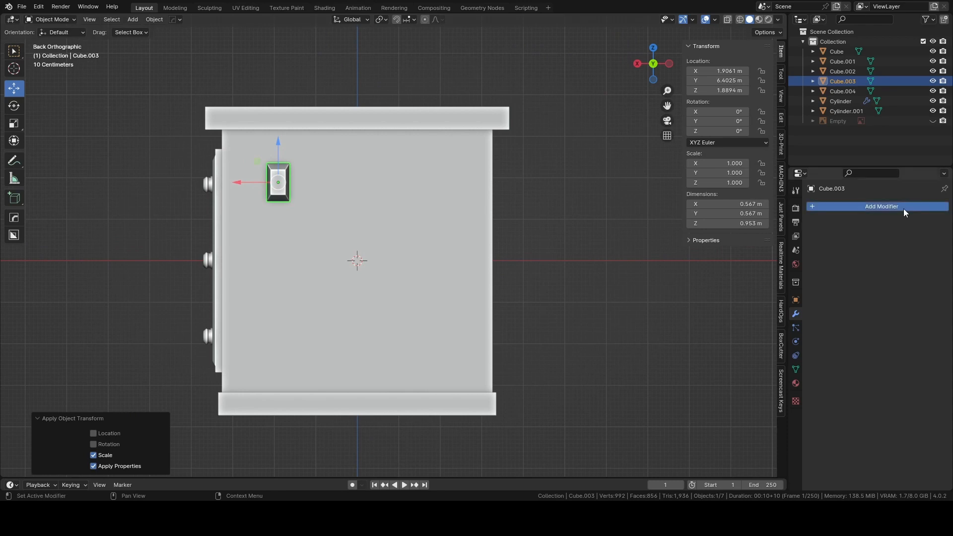
left_click(835, 209)
left_click(798, 213)
left_click(779, 244)
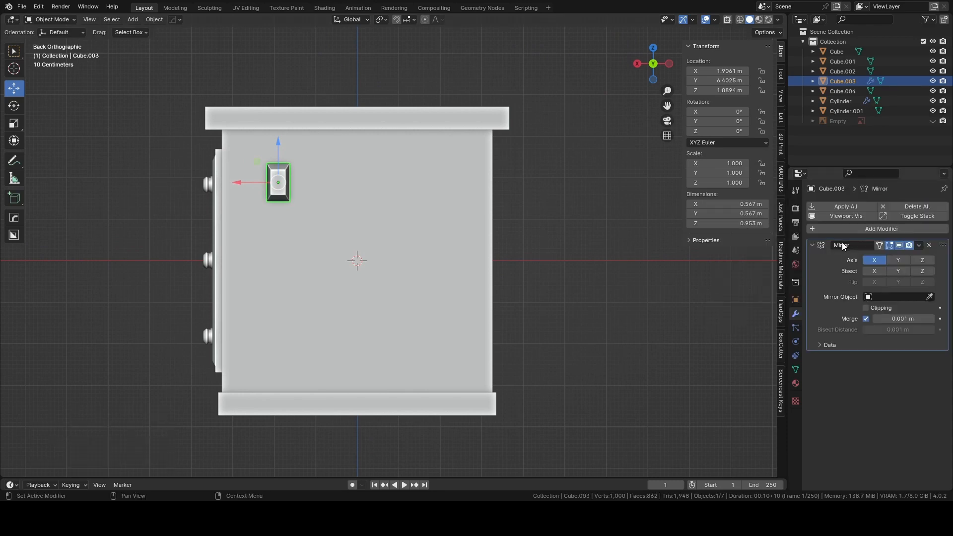
left_click(929, 298)
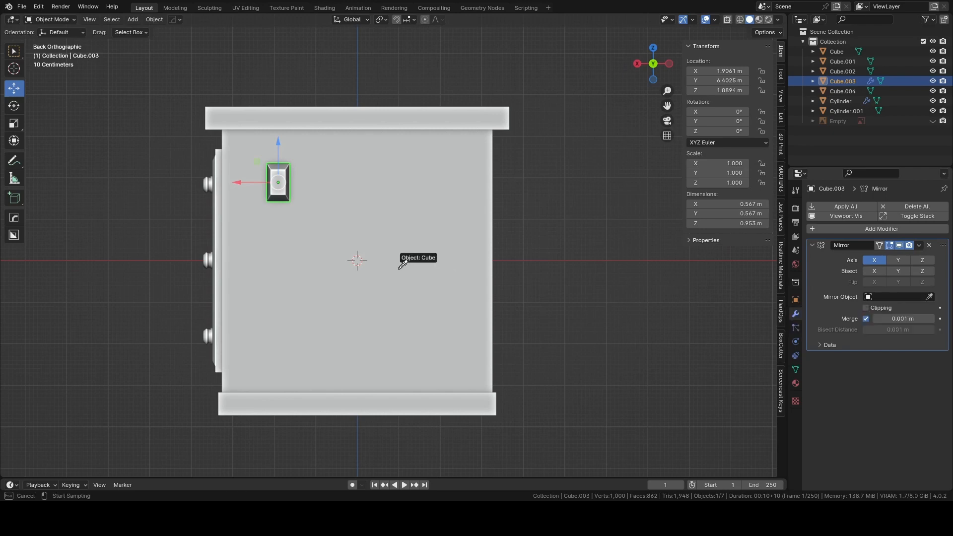
left_click(362, 262)
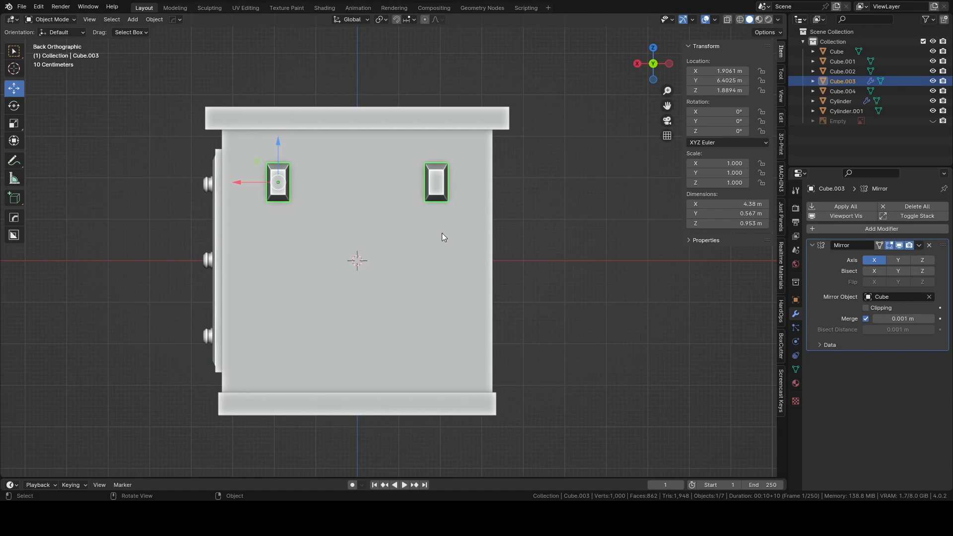
Remove the Mirror modifier from the tapered block.
scroll(444, 238, "up", 2)
middle_click_drag(401, 204, 272, 183)
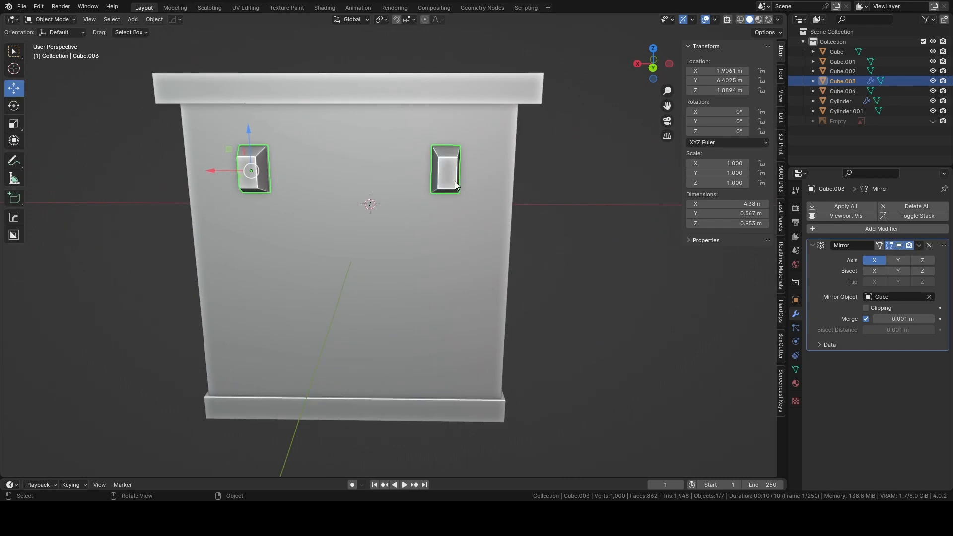
left_click(929, 246)
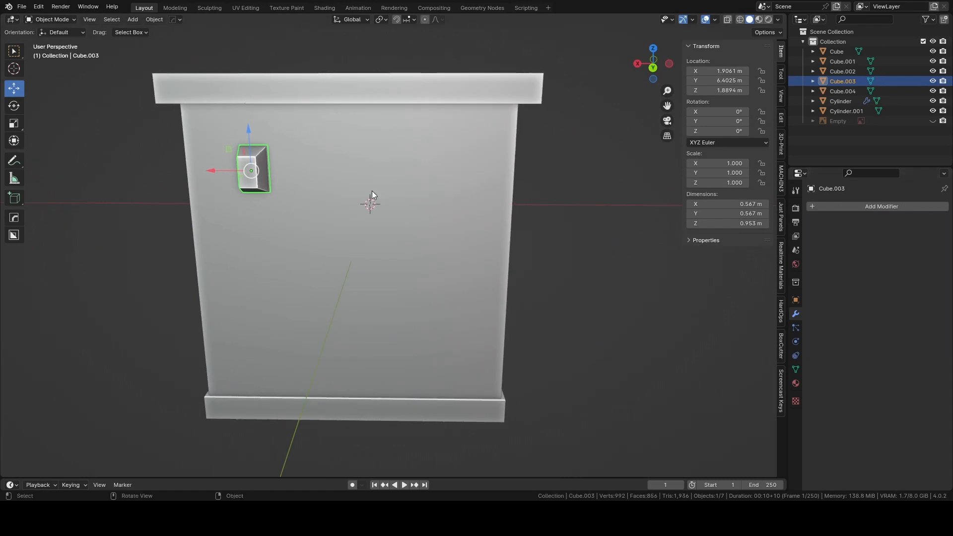
Narrow the tapered block along X to a scale of about 0.749 and apply its scale.
left_click(653, 68)
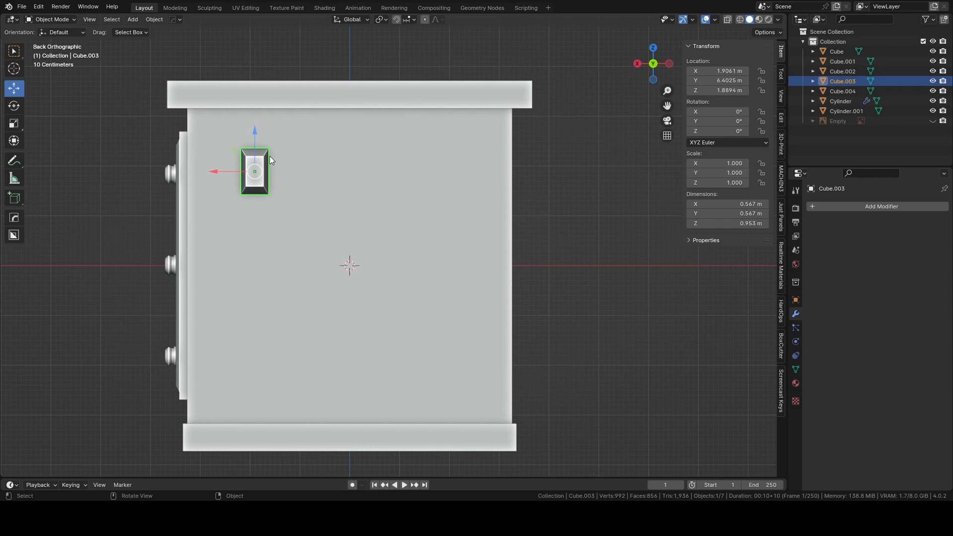
key("s")
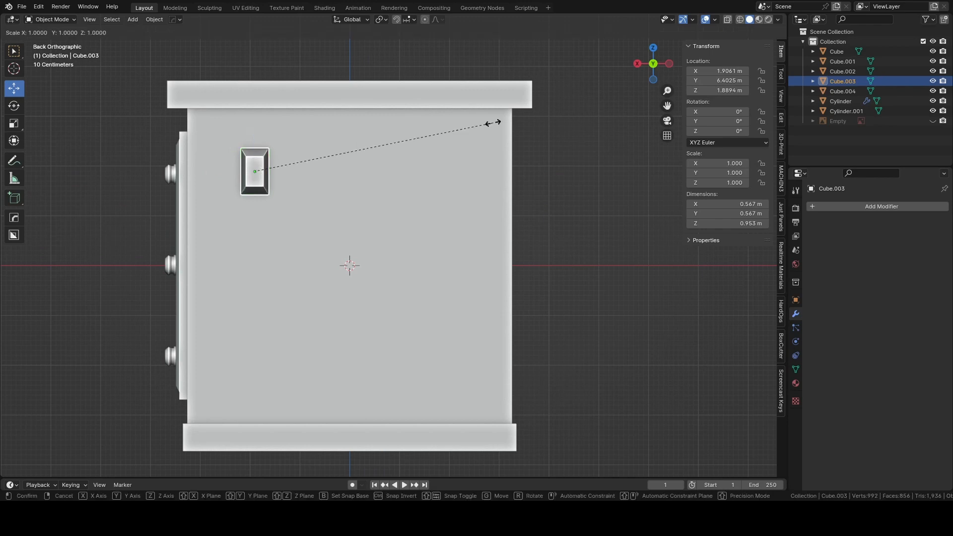
key("x")
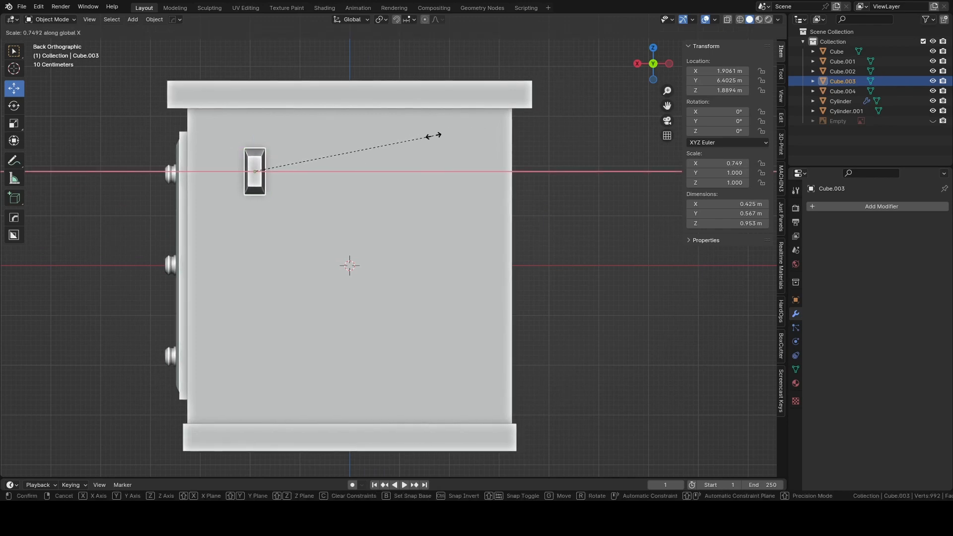
left_click(434, 136)
middle_click_drag(374, 146, 460, 160)
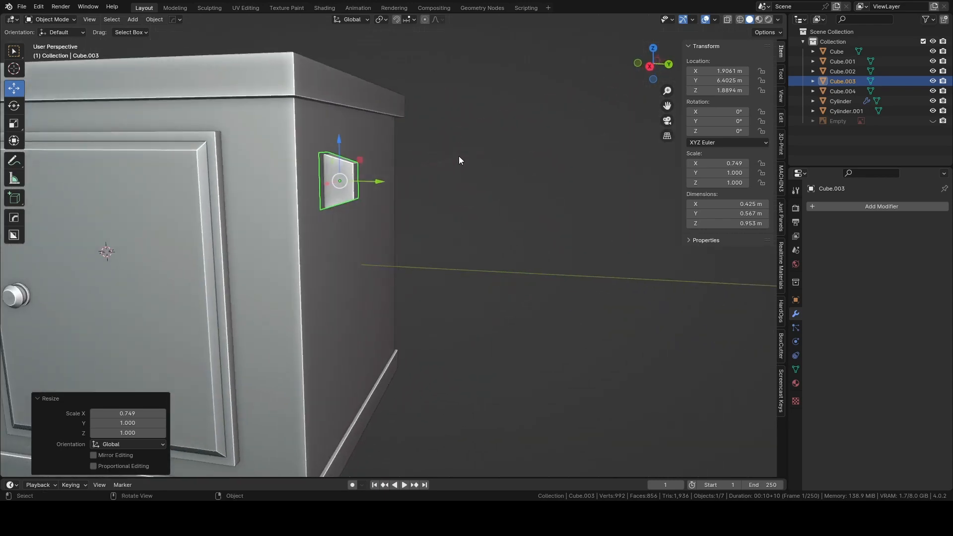
left_click(668, 66)
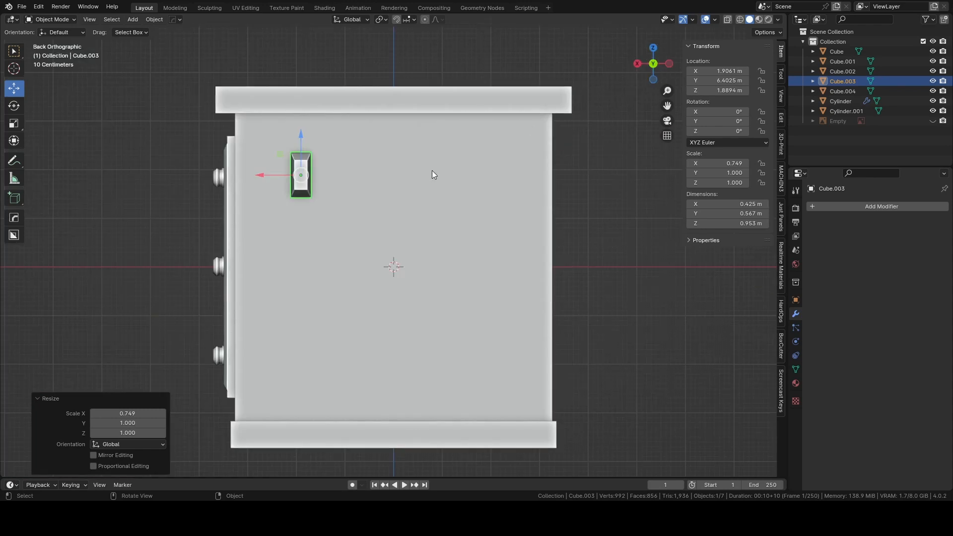
key("ctrl+a")
left_click(564, 166)
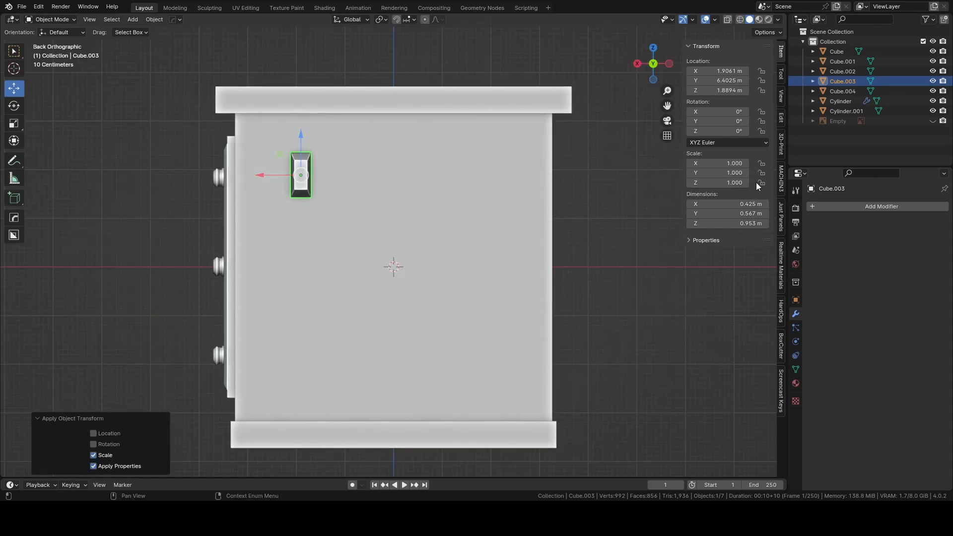
Add a Mirror modifier to the narrowed block on the X axis with Cube as the mirror object.
left_click(845, 206)
left_click(806, 202)
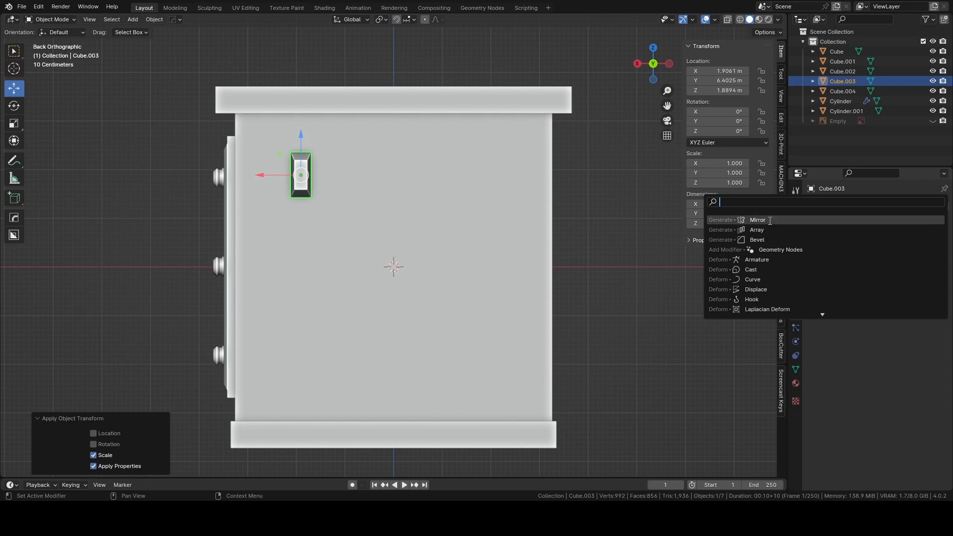
left_click(785, 220)
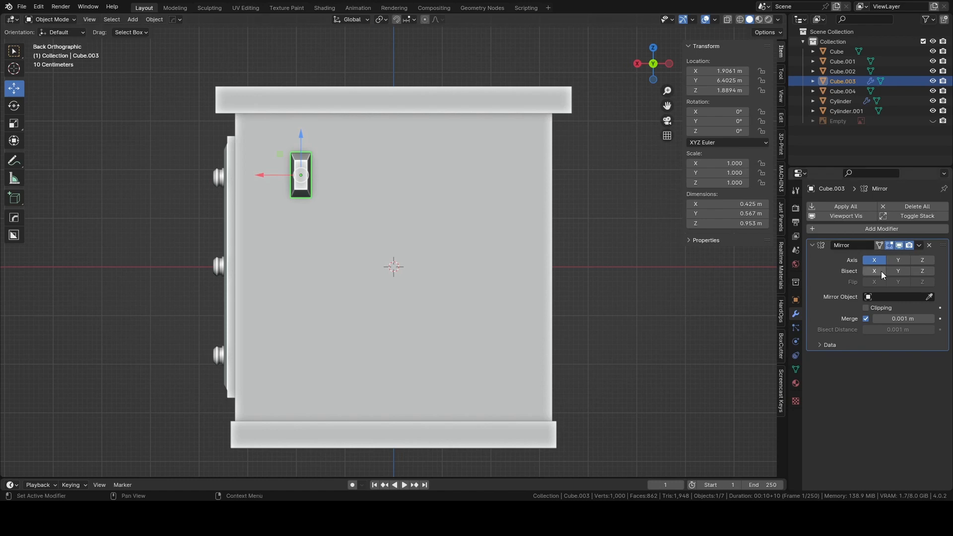
left_click(864, 229)
left_click(929, 297)
left_click(511, 216)
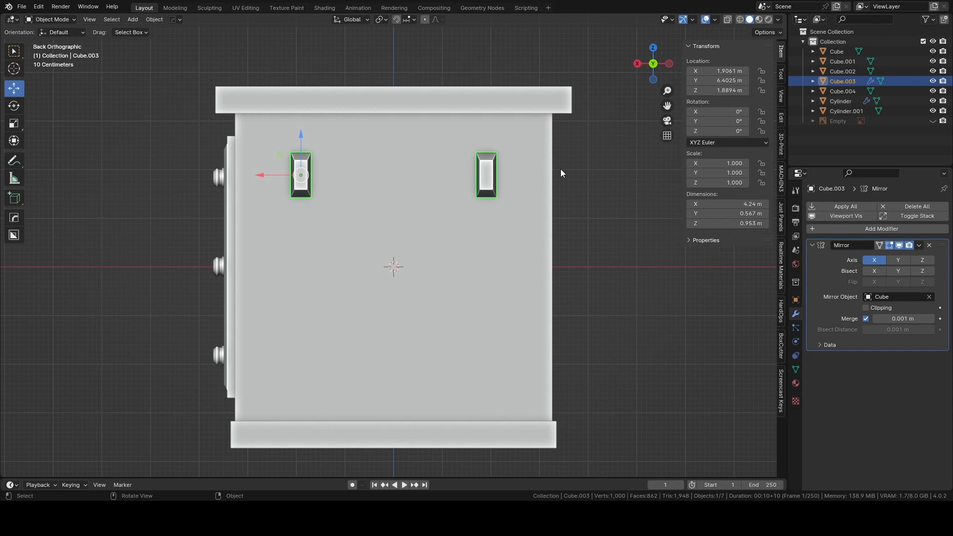
key("s")
right_click(581, 166)
key("g")
key("x")
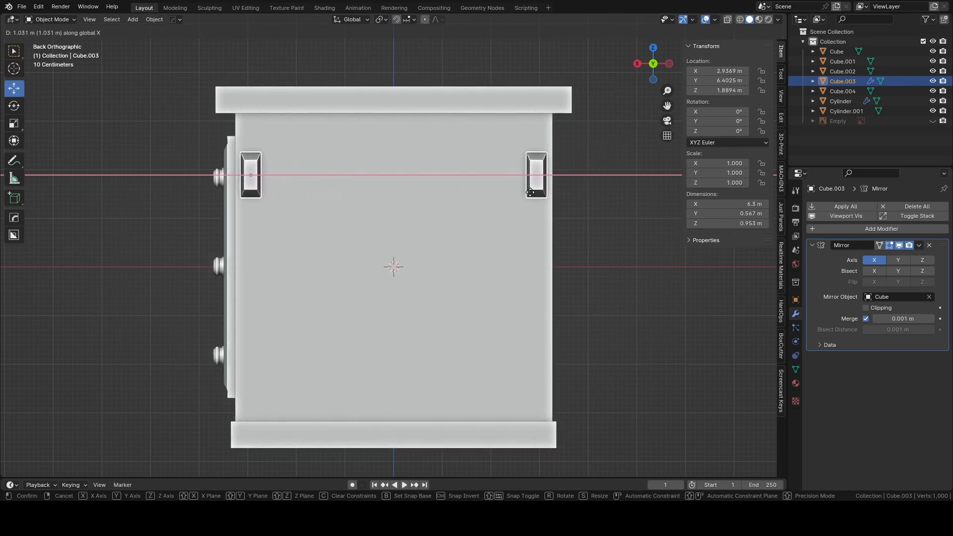
left_click(568, 179)
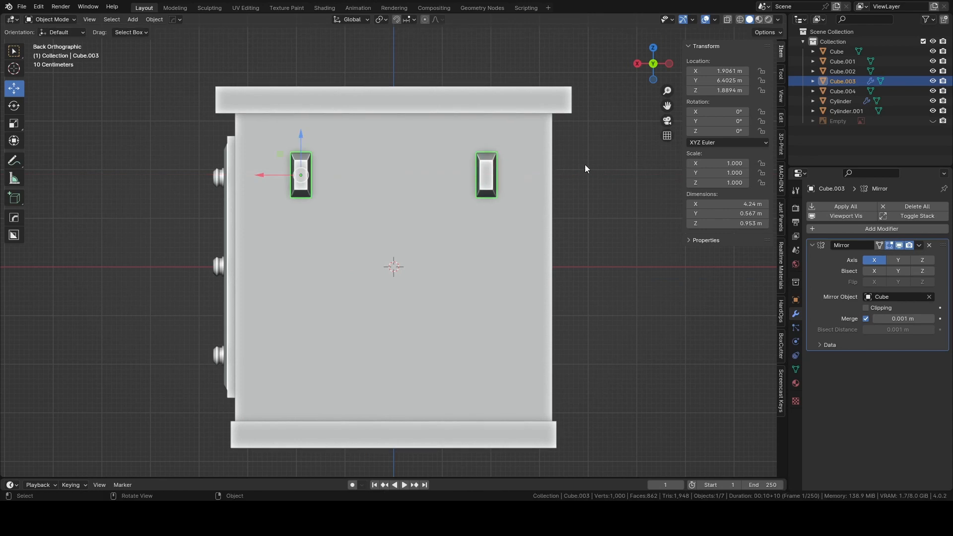
Apply the Mirror modifier on the pair of end-panel blocks.
left_click(585, 165)
middle_click_drag(585, 165, 638, 188)
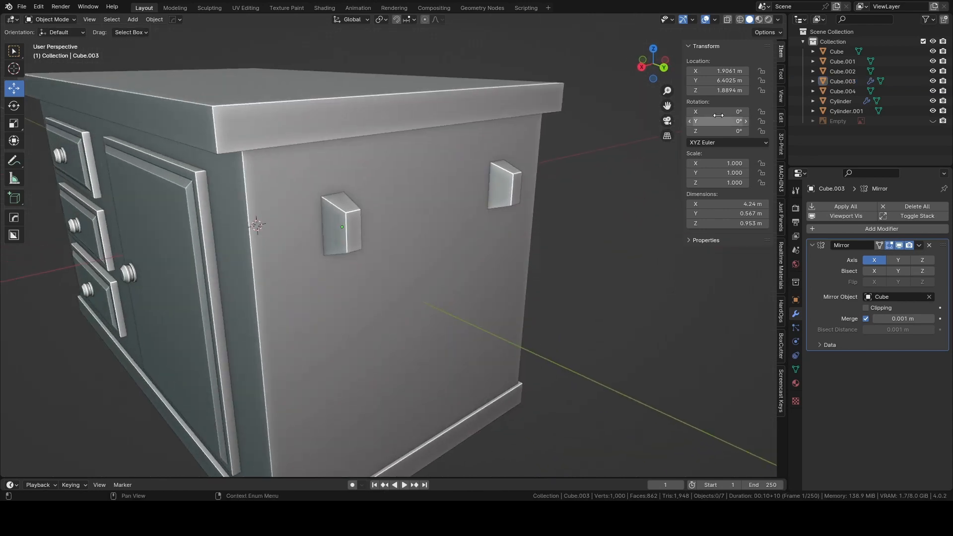
left_click(511, 192)
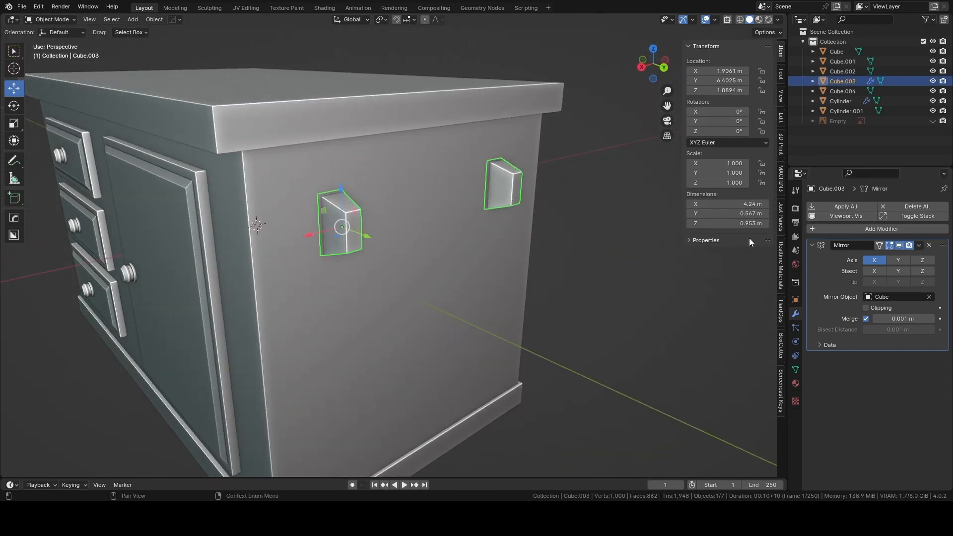
left_click(834, 206)
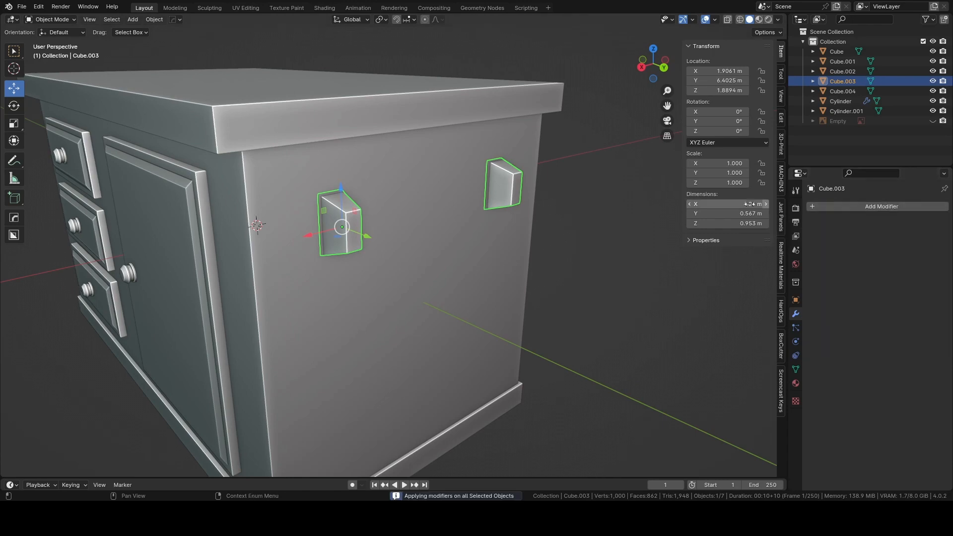
Deselect the blocks and add a mesh cylinder with a 1 m radius and 2 m depth at the world origin.
left_click(565, 198)
scroll(582, 195, "up", 5)
middle_click_drag(565, 199, 478, 195)
scroll(582, 195, "down", 6)
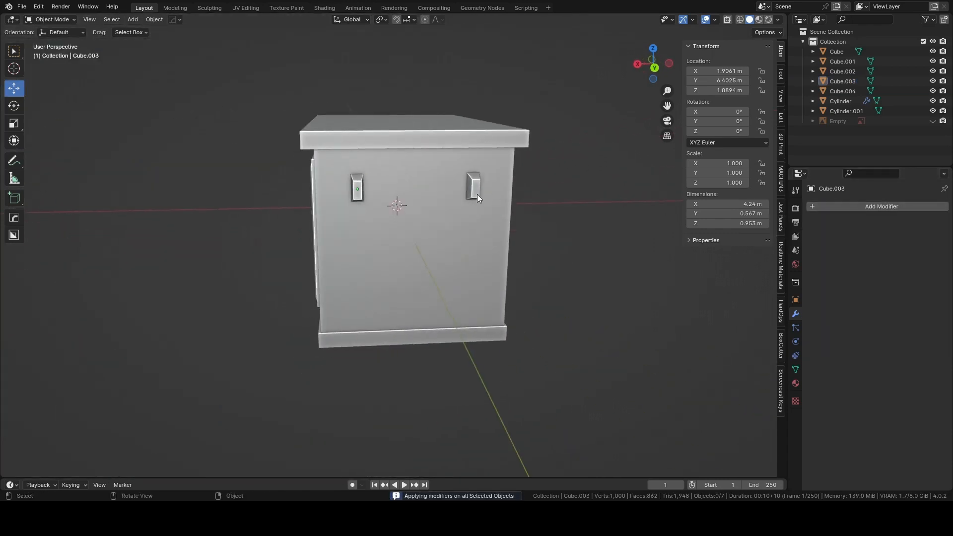
left_click(651, 70)
scroll(572, 188, "up", 3)
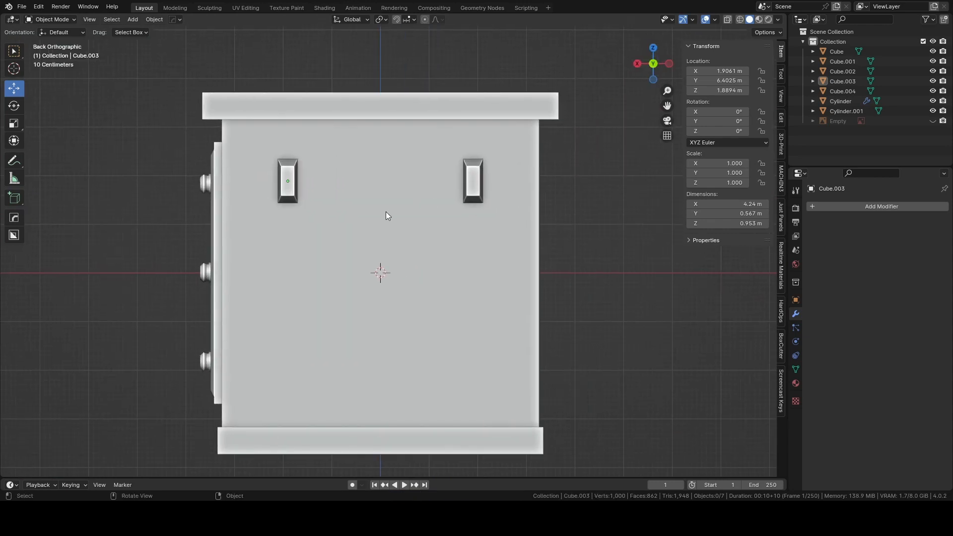
key("shift+a")
mouse_move(374, 221)
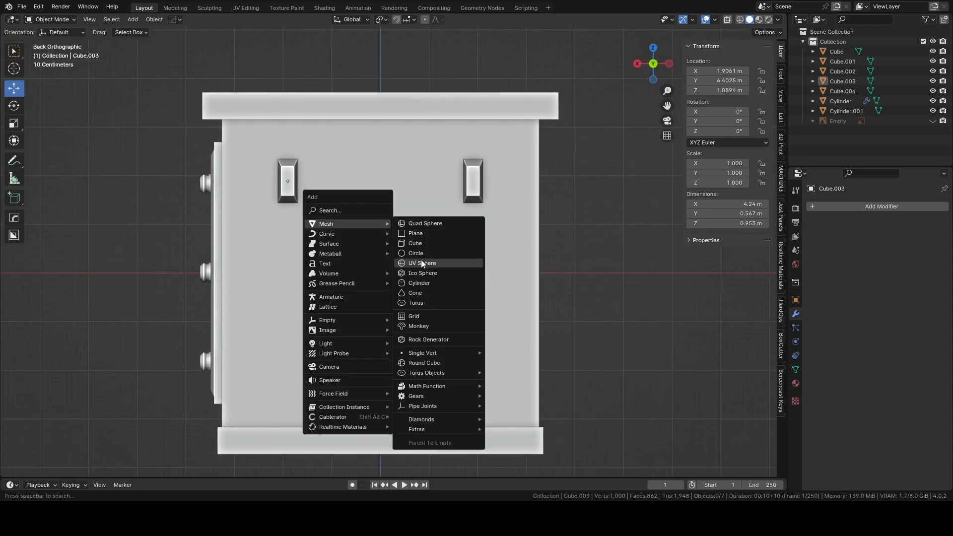
left_click(417, 282)
Move the cylinder about 7.9 m along Y out in front of the end panel and rotate it 90° about Y.
middle_click_drag(413, 276, 371, 218)
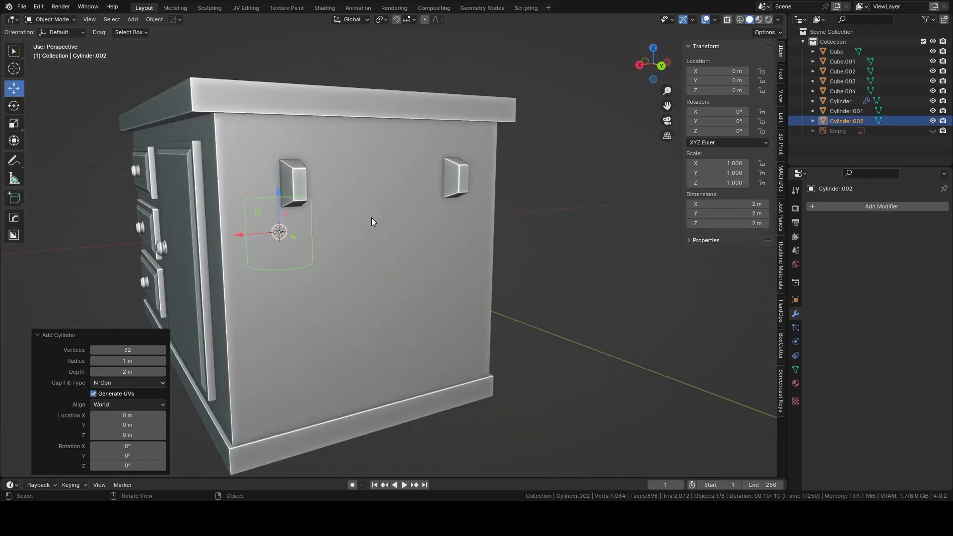
left_click_drag(292, 238, 503, 241)
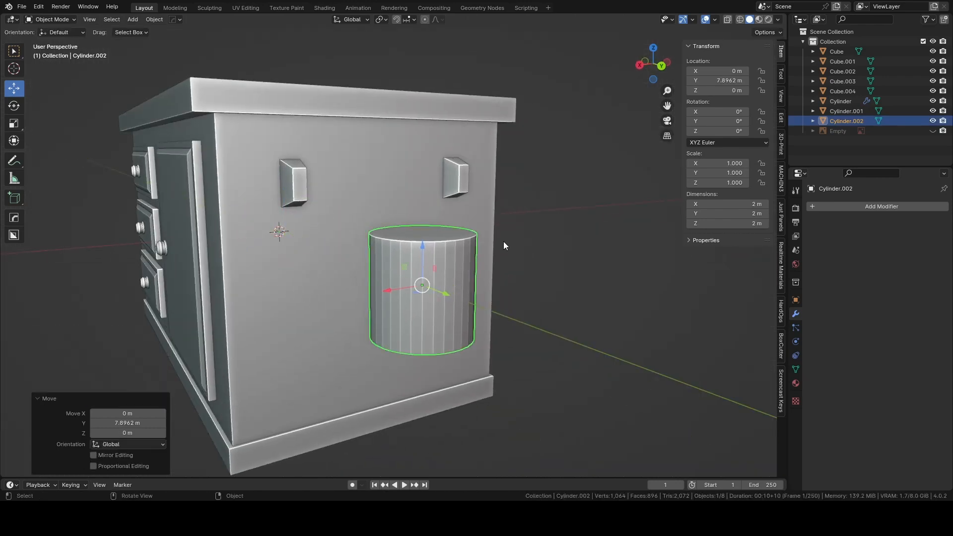
type("ry90")
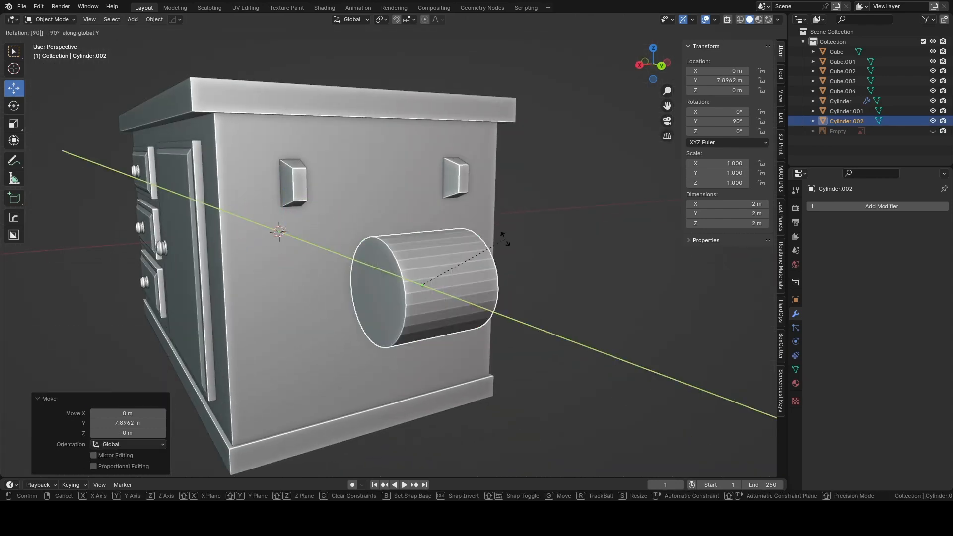
key("Return")
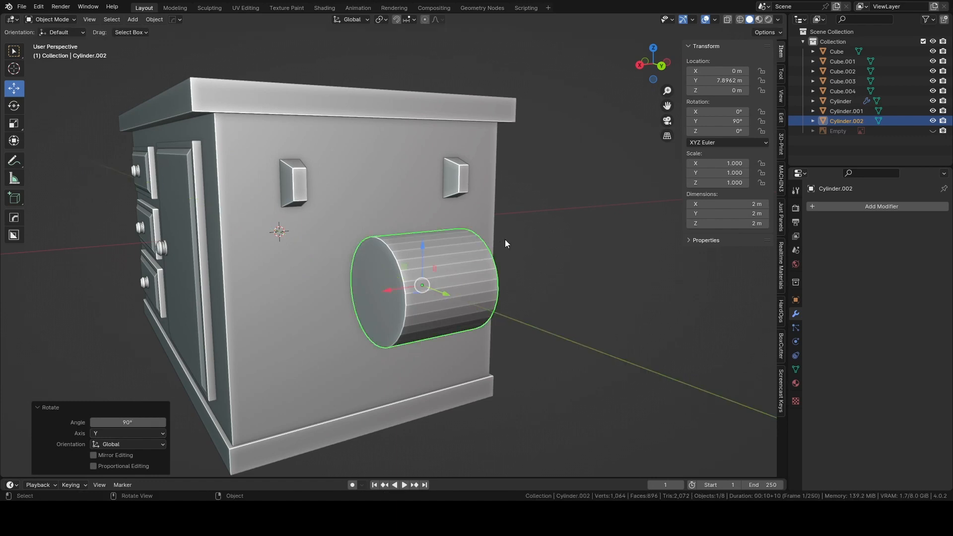
Scale the cylinder uniformly to about 0.146 and raise it about 1.96 m along Z to the height of the blocks.
left_click(661, 66)
key("s")
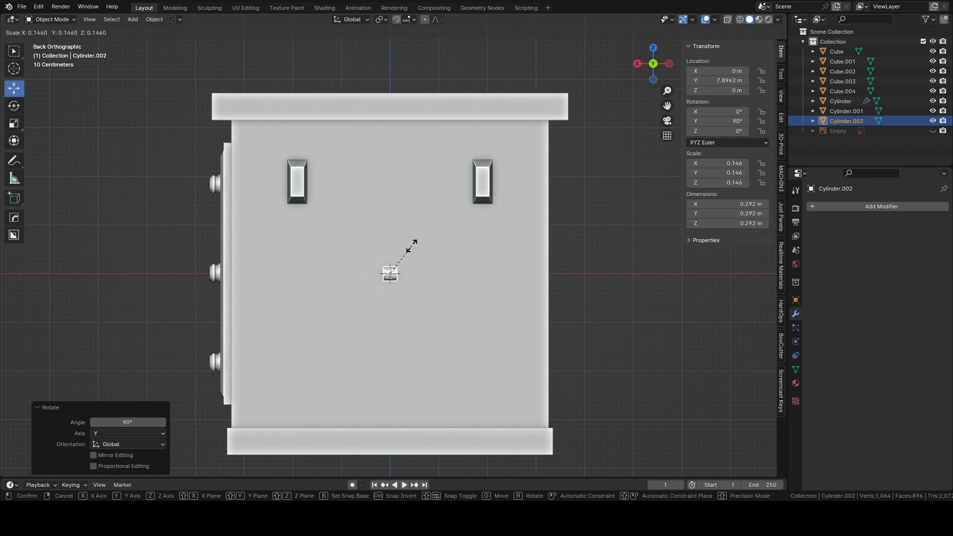
left_click(412, 245)
left_click_drag(392, 233, 391, 137)
Stretch the cylinder along X by about 13.3 to form a bar spanning the two blocks.
key("s")
key("x")
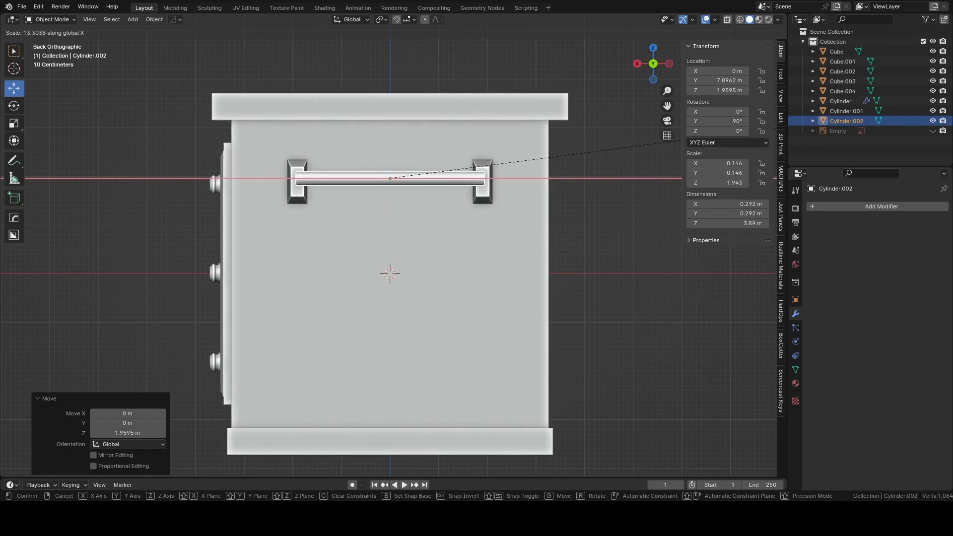
left_click(6, 29)
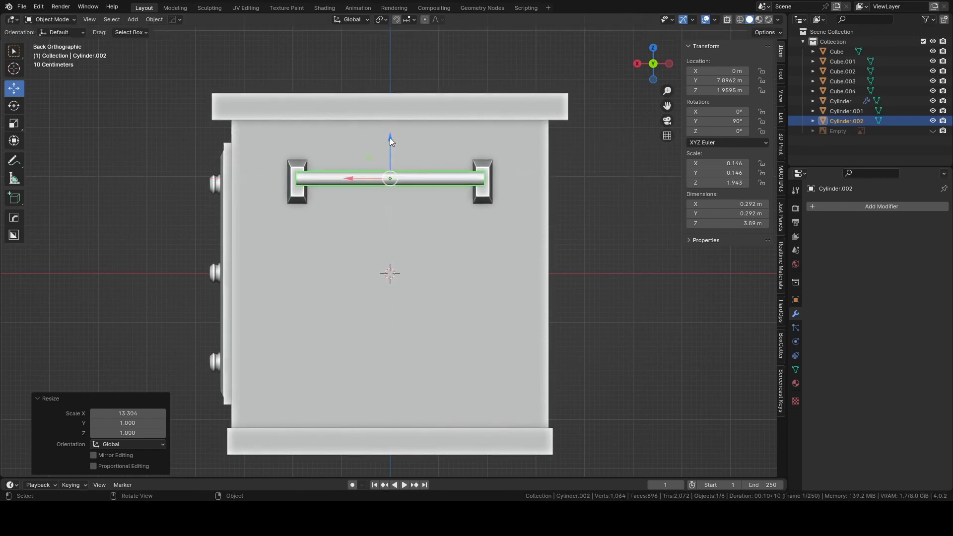
Lower the handle bar about 0.07 m and scale it to about 0.765 on every axis except X.
left_click_drag(390, 138, 391, 145)
key("s")
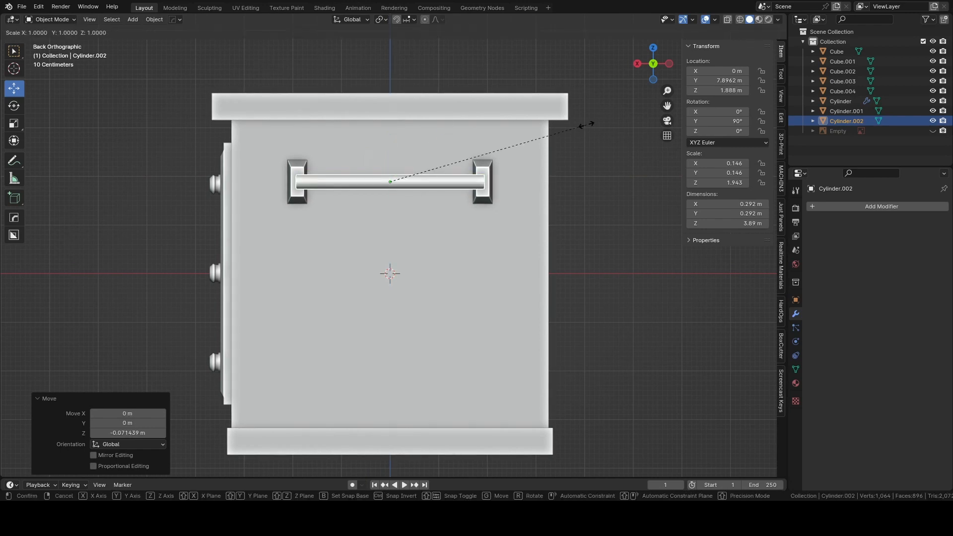
key("shift+x")
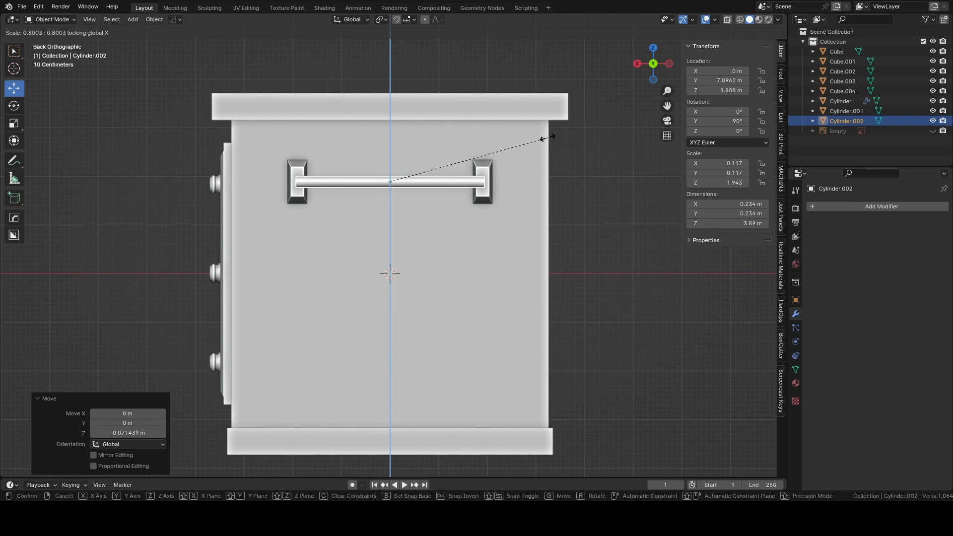
left_click(543, 140)
Move the bar about 1.42 m along negative Y so it sits between the two mounting blocks, and deselect it.
middle_click_drag(538, 142, 581, 222)
key("g")
key("y")
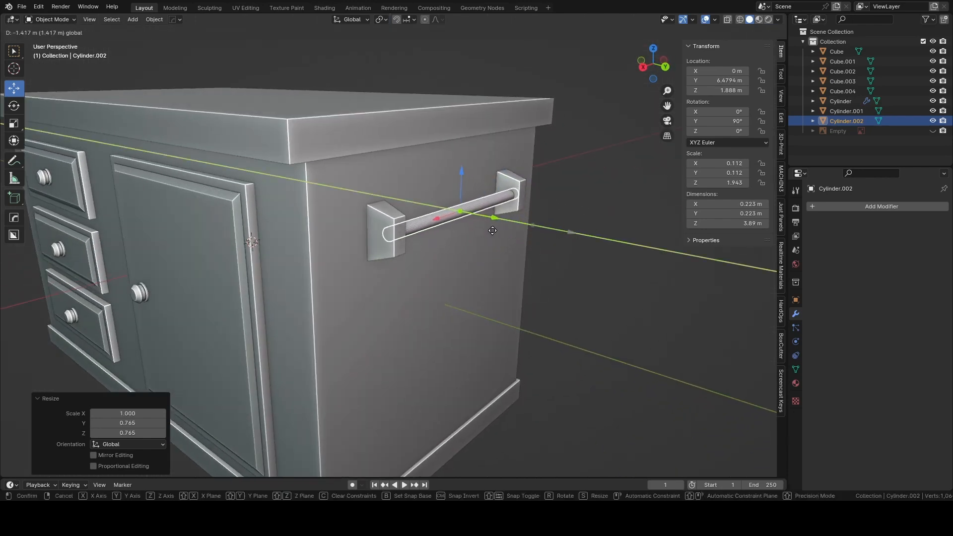
left_click(492, 230)
middle_click_drag(596, 150, 460, 172)
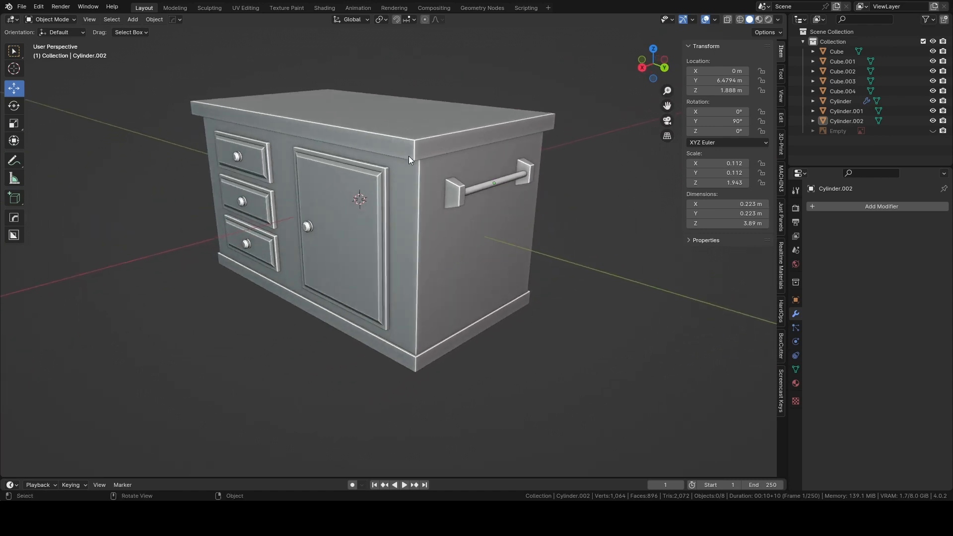
middle_click_drag(409, 157, 430, 177, "shift")
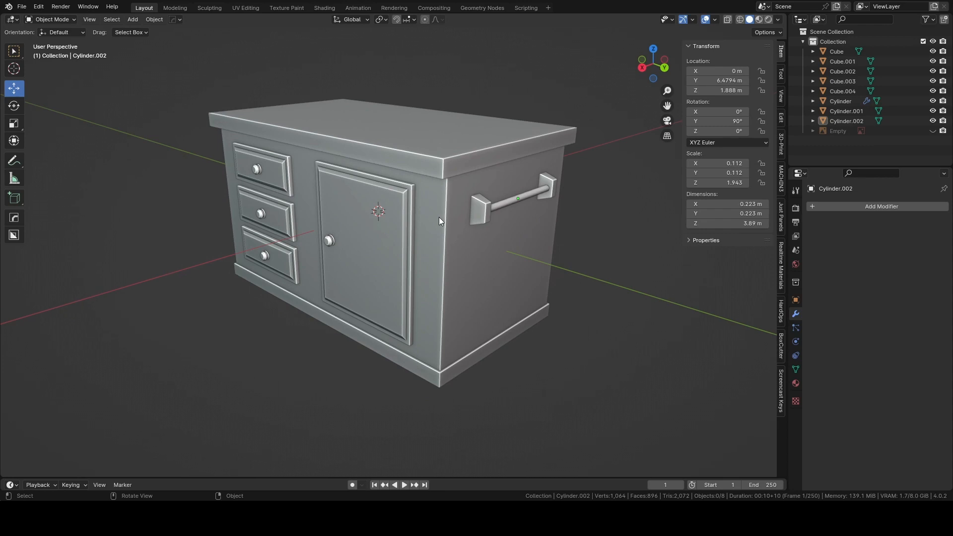
Apply the scale of the countertop, the cabinet body and the base trim, one object at a time.
left_click(443, 167)
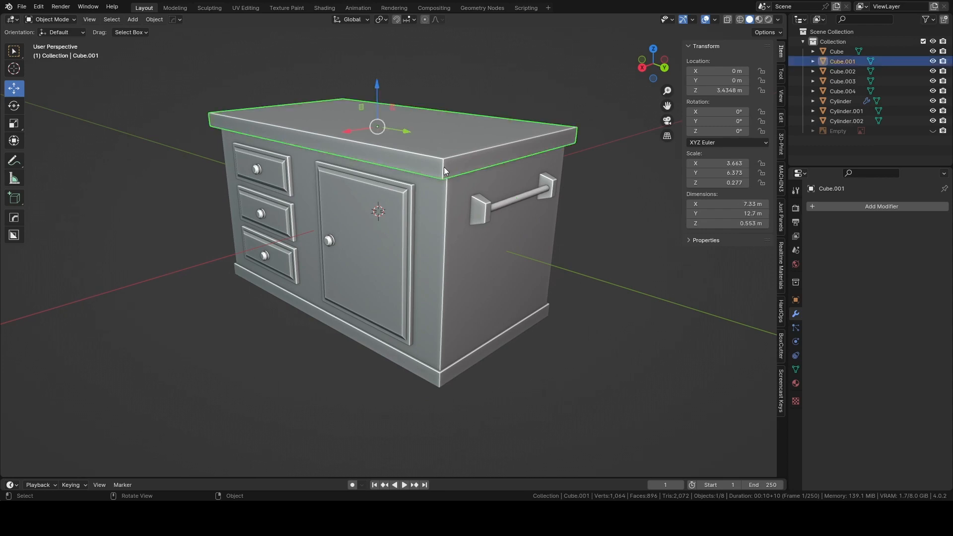
key("ctrl+a")
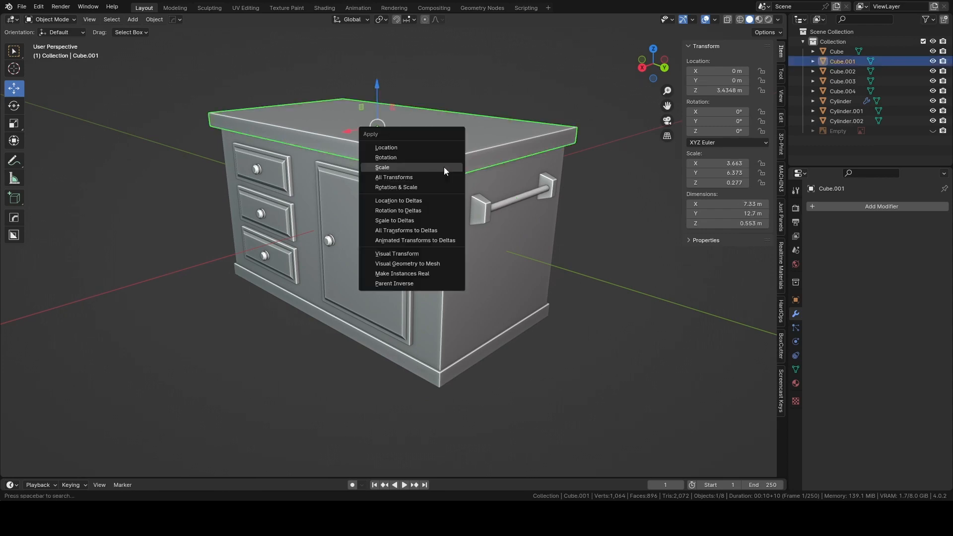
left_click(443, 167)
left_click(458, 226)
key("ctrl+a")
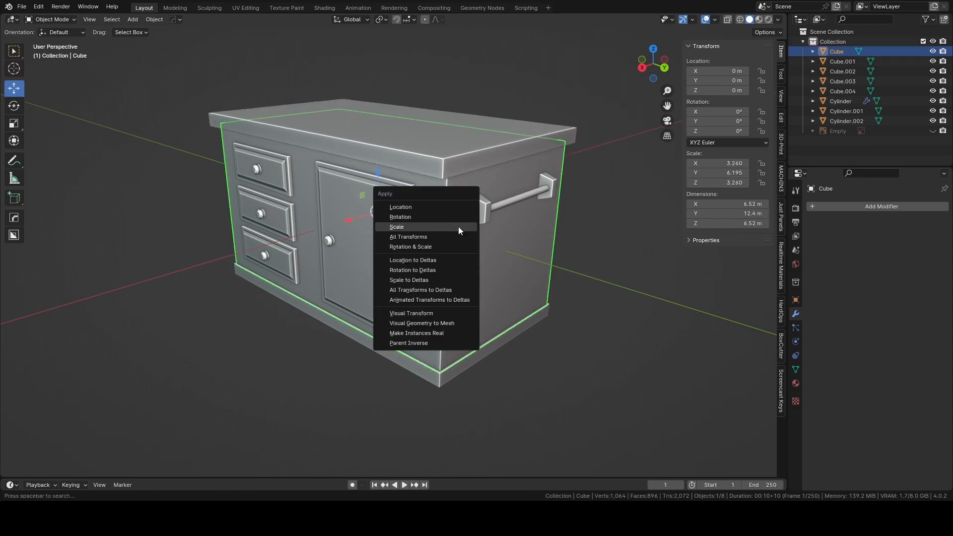
left_click(458, 227)
left_click(462, 366)
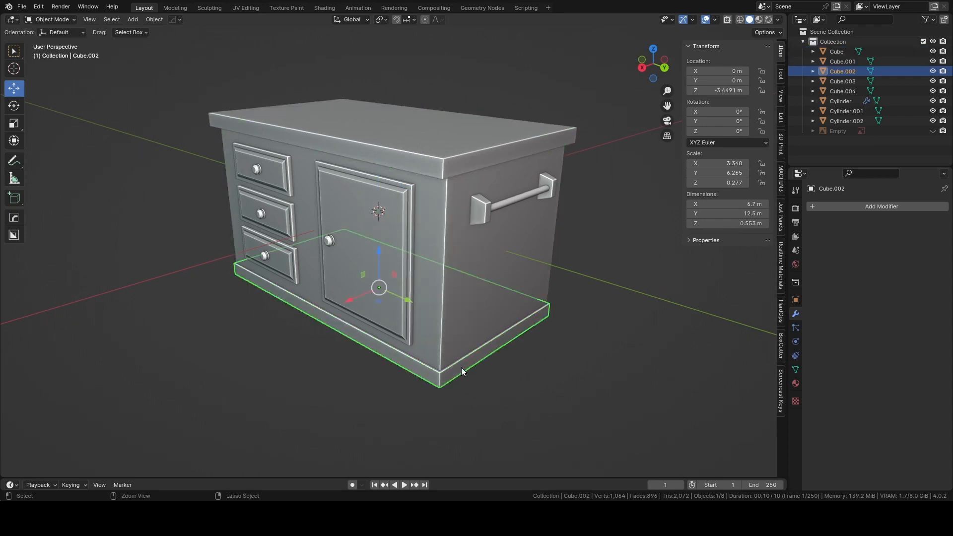
key("ctrl+a")
left_click(461, 367)
Apply the scale of the handle bar on the end panel.
left_click(485, 215)
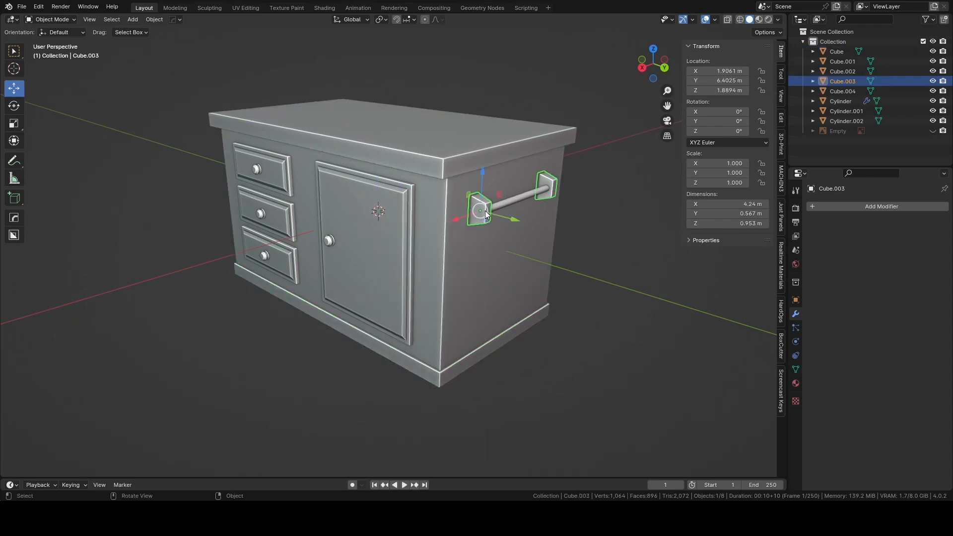
left_click(502, 204)
key("ctrl+a")
left_click(501, 206)
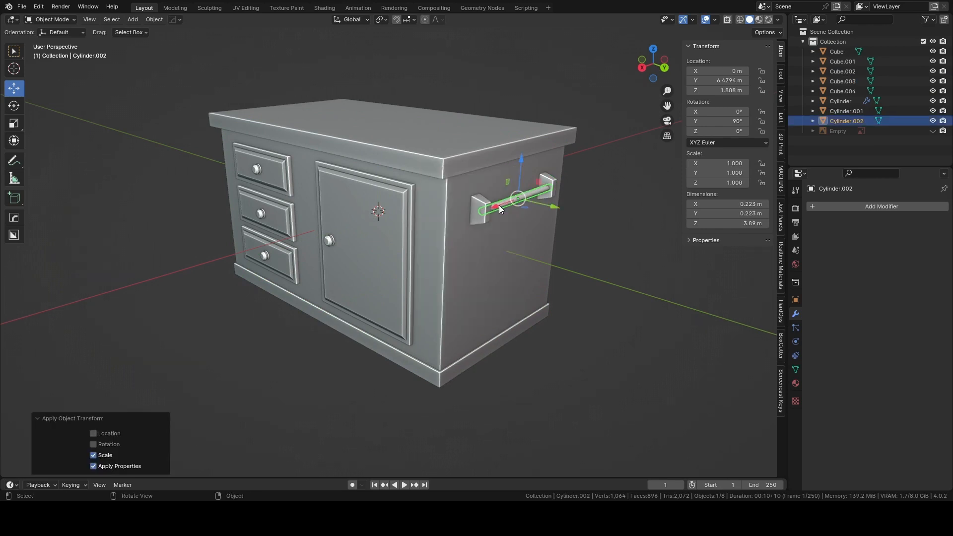
Apply the Array modifier on the three drawer knobs and clear the selection.
left_click(374, 231)
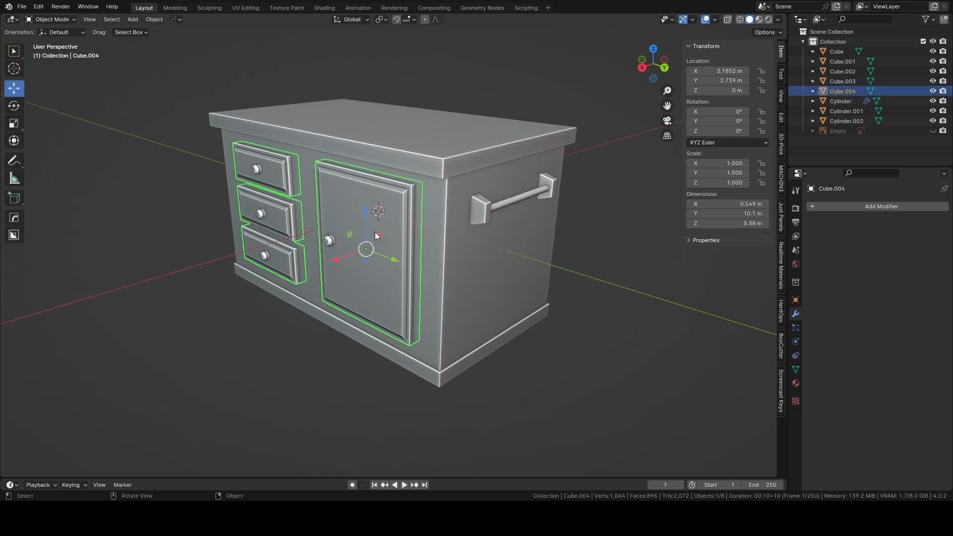
left_click(329, 242)
left_click(259, 215)
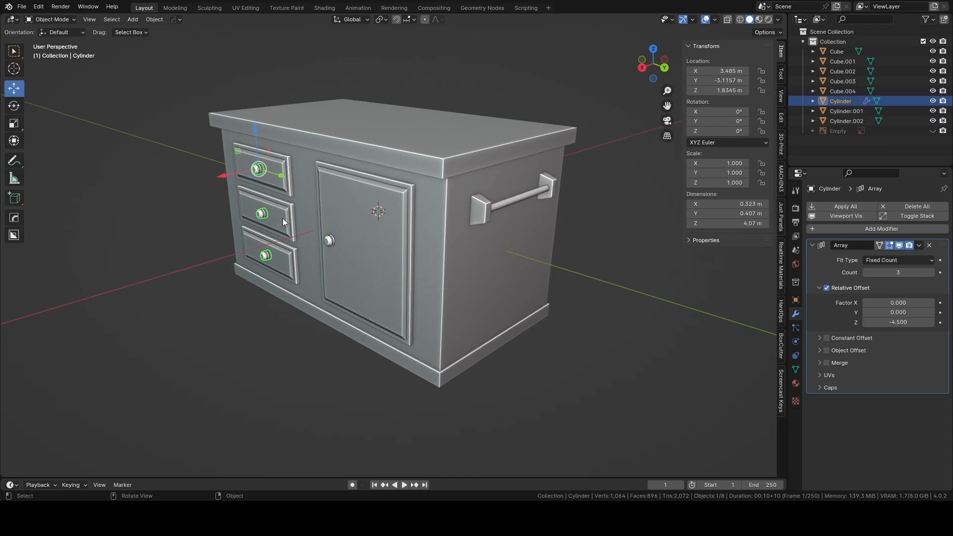
left_click(836, 205)
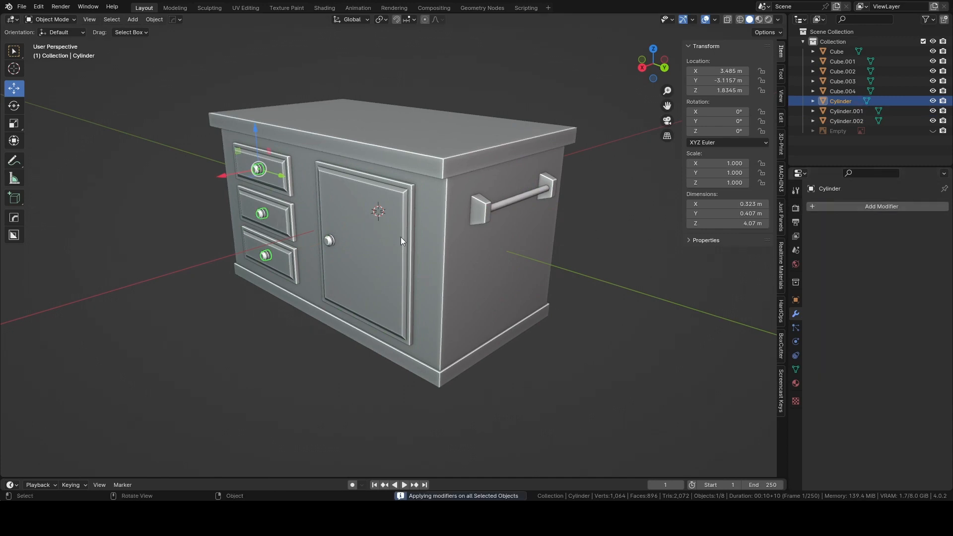
left_click(463, 315)
left_click(586, 308)
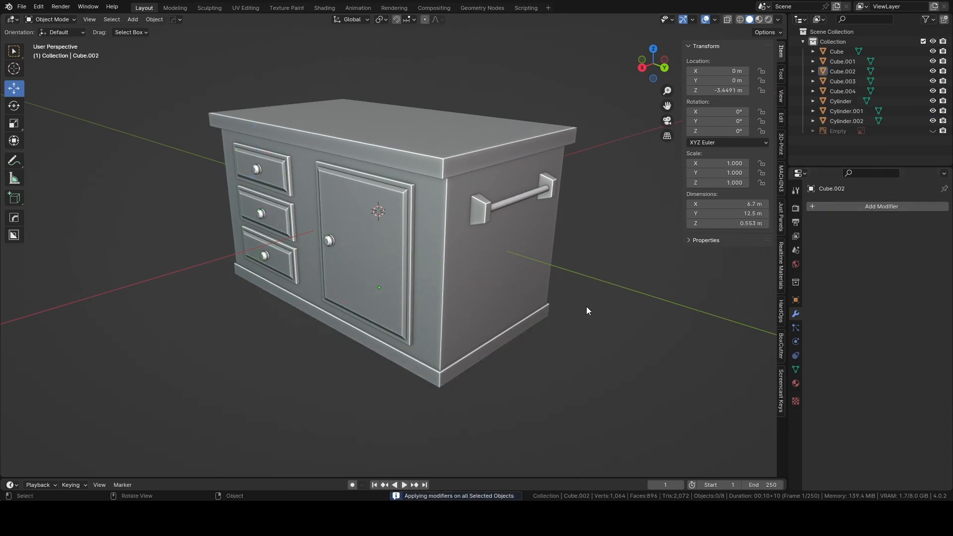
middle_click_drag(600, 269, 496, 298)
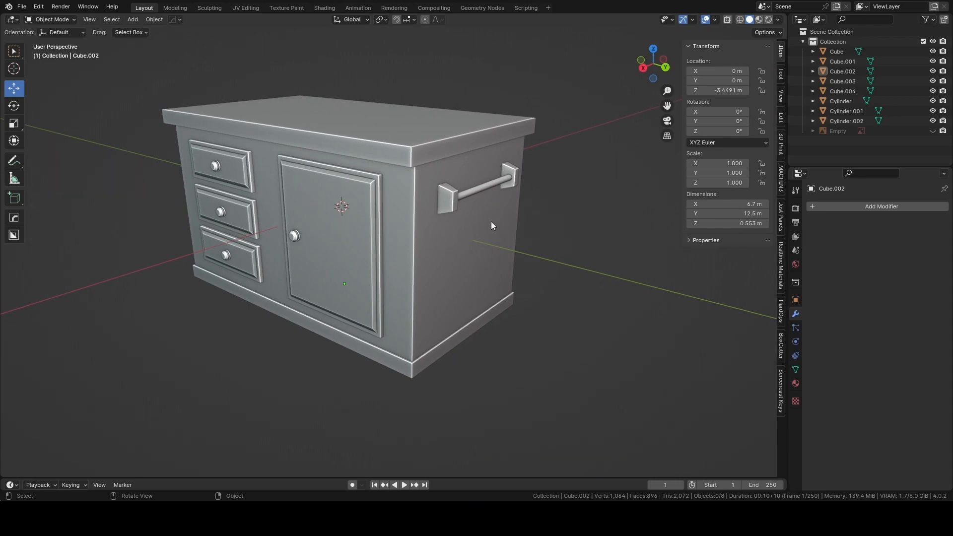
middle_click_drag(492, 226, 445, 208)
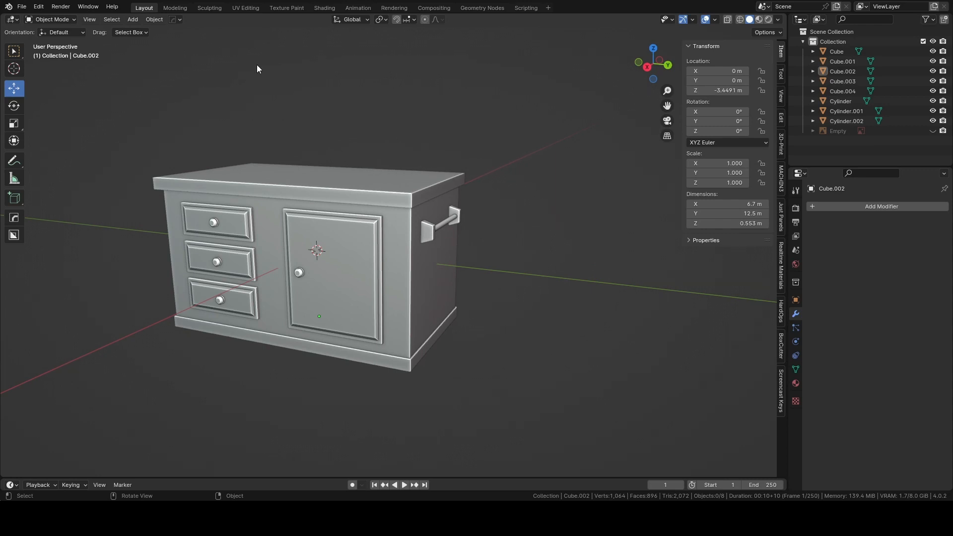
Switch to the Shading workspace and close the file browser and image editor areas, leaving more room for the viewport and node editor.
left_click(325, 7)
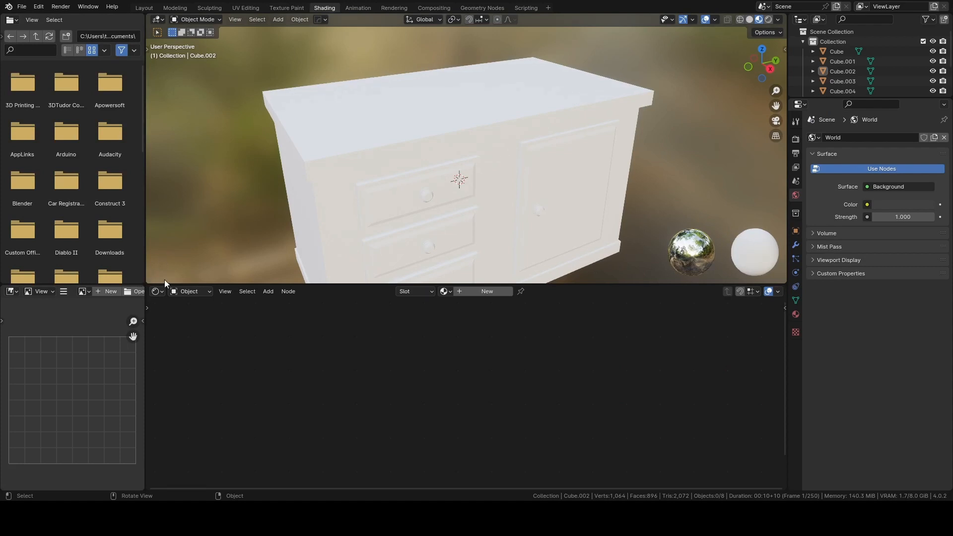
left_click_drag(147, 281, 75, 199)
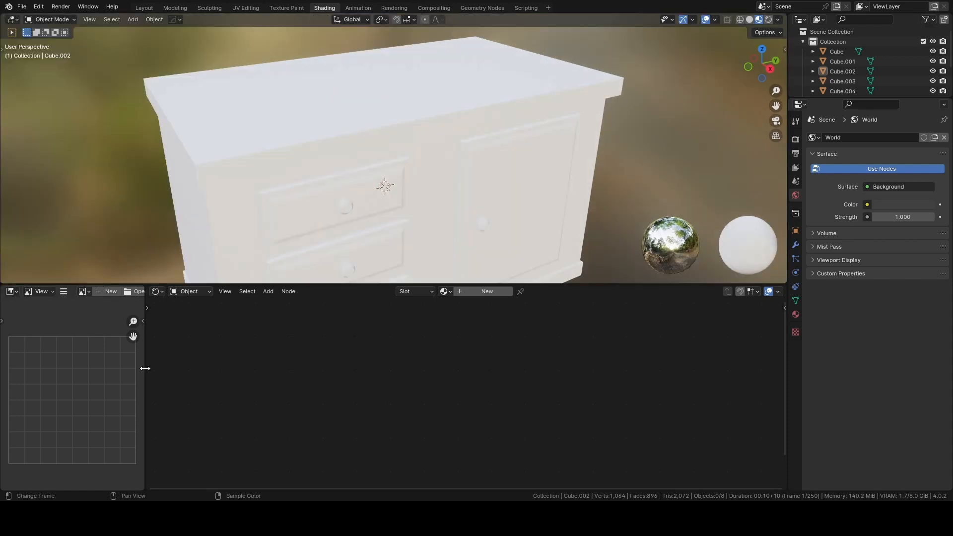
left_click_drag(147, 488, 100, 484)
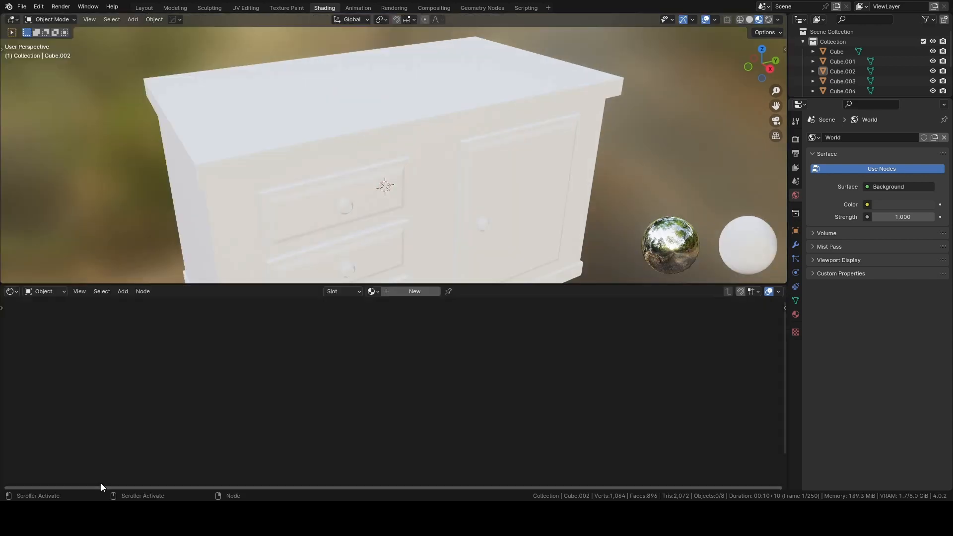
scroll(350, 188, "down", 4)
mouse_move(419, 198)
middle_mouse_down("shift")
mouse_move(433, 162)
mouse_move(426, 180)
middle_mouse_up("shift")
scroll(470, 172, "up", 1)
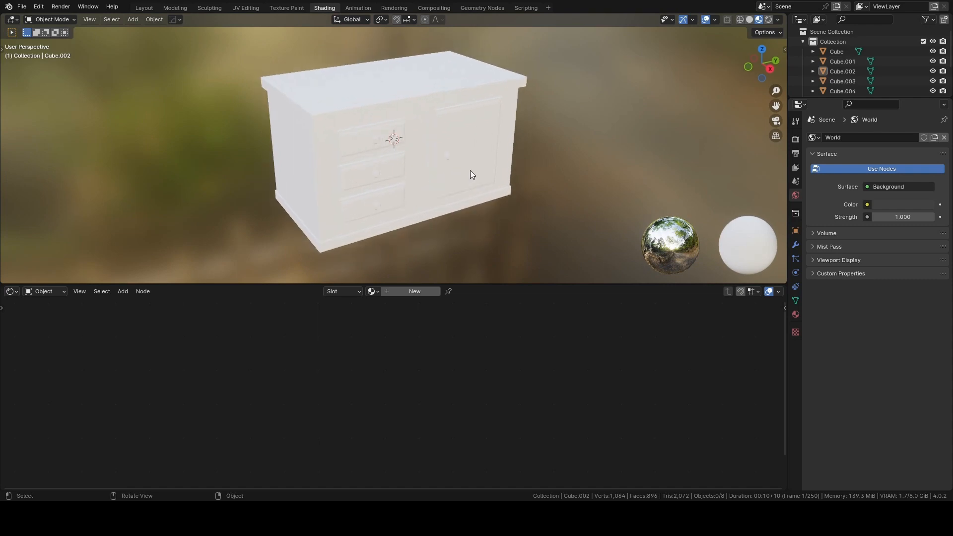
left_click(318, 175)
left_click(355, 85)
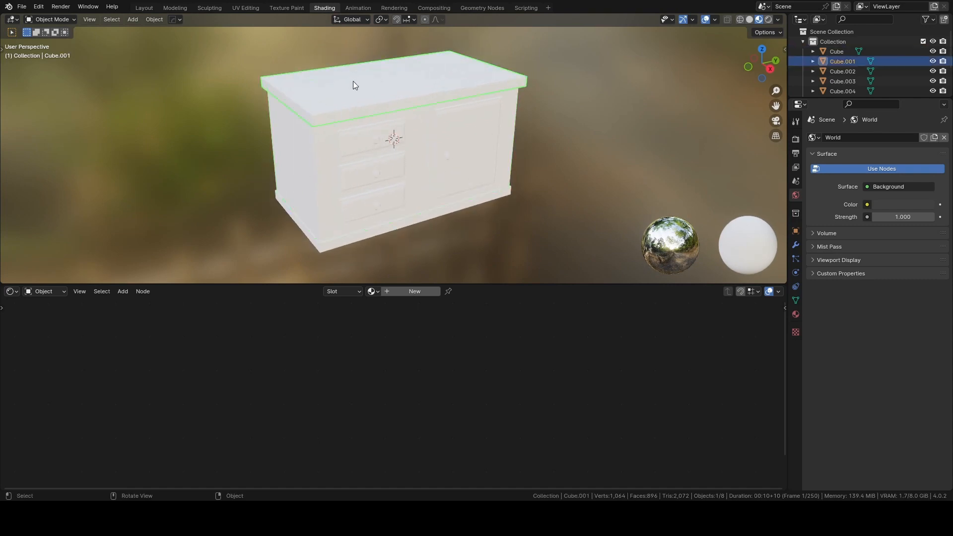
left_click(319, 178)
left_click(343, 240)
left_click(446, 188)
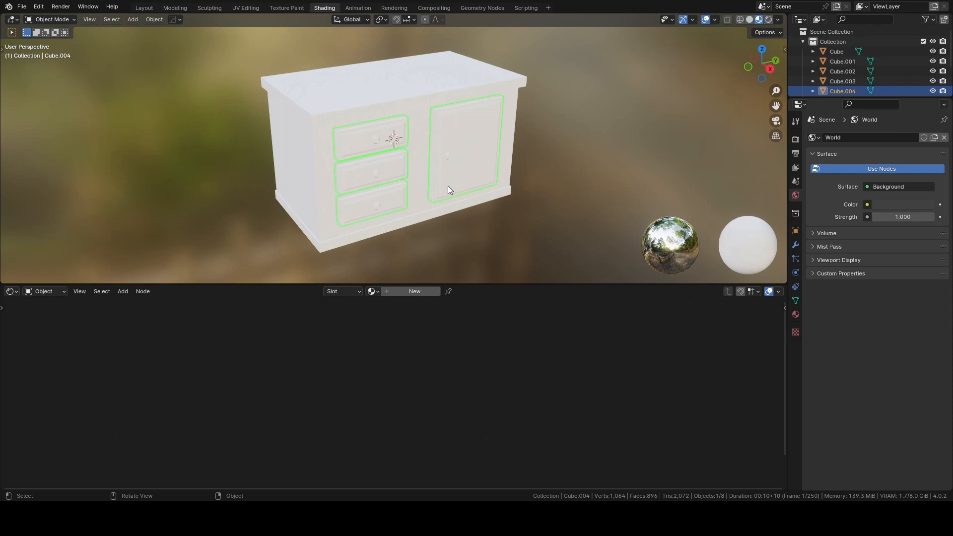
left_click(314, 189)
left_click(226, 183)
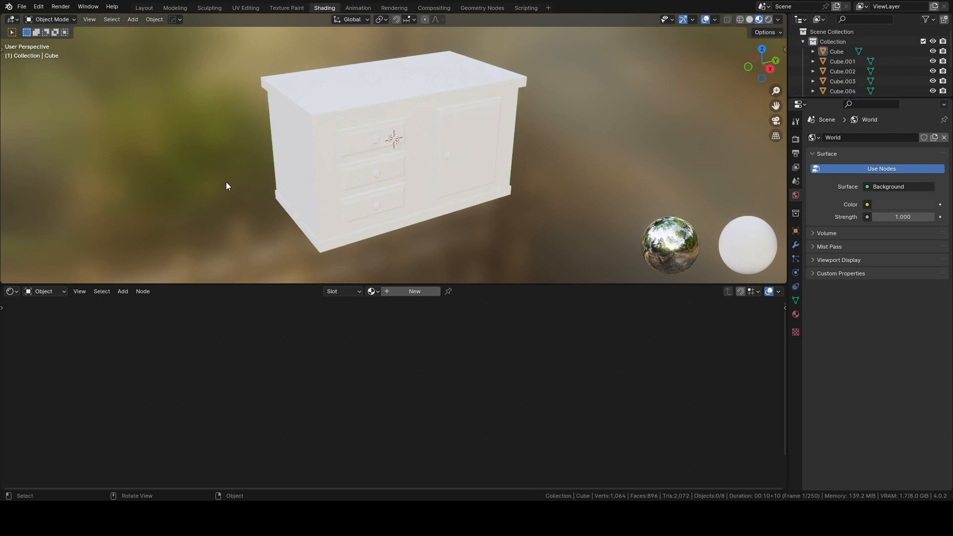
Create a new material for the cabinet body with a muted teal base color of hue 0.494, saturation 0.342 and value 0.206.
scroll(298, 166, "up", 2)
left_click(297, 165)
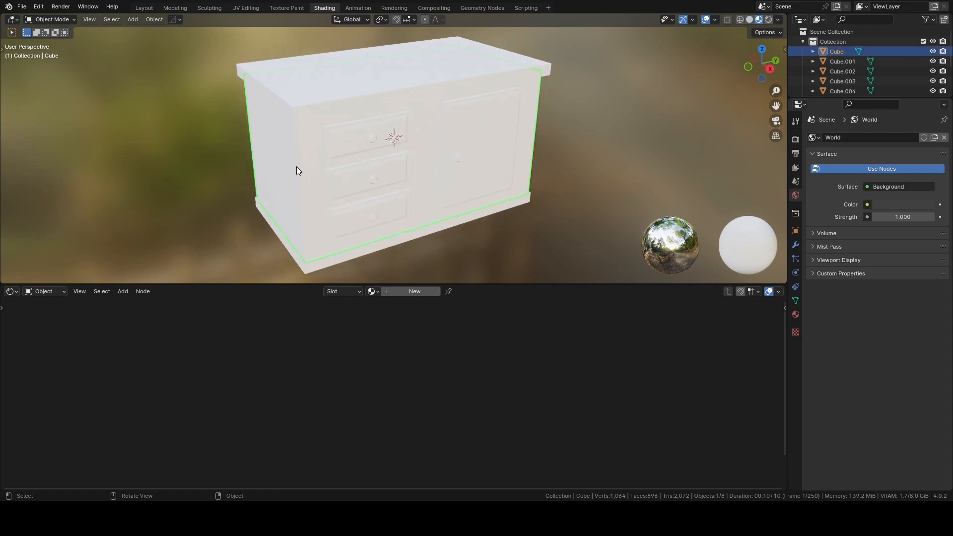
left_click(409, 291)
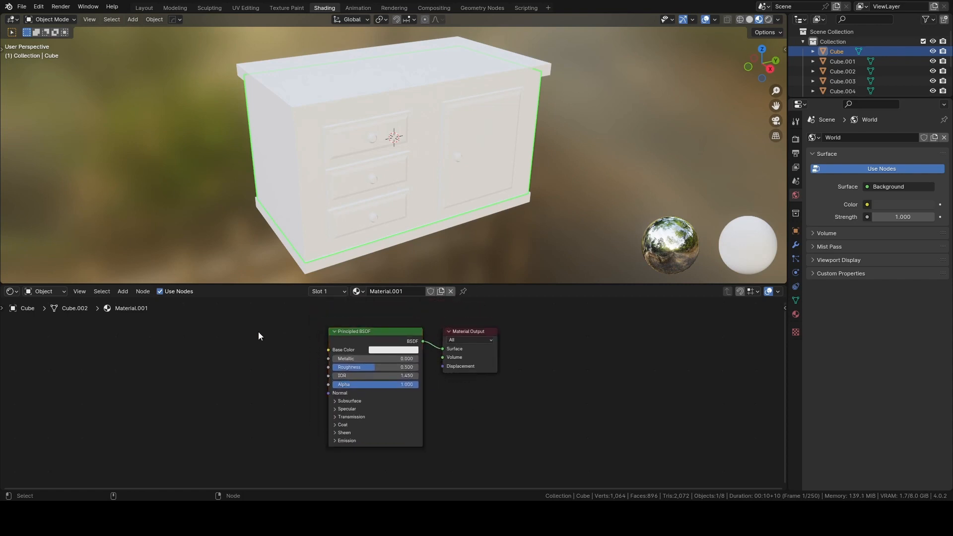
scroll(320, 350, "up", 1)
middle_click_drag(338, 343, 346, 371)
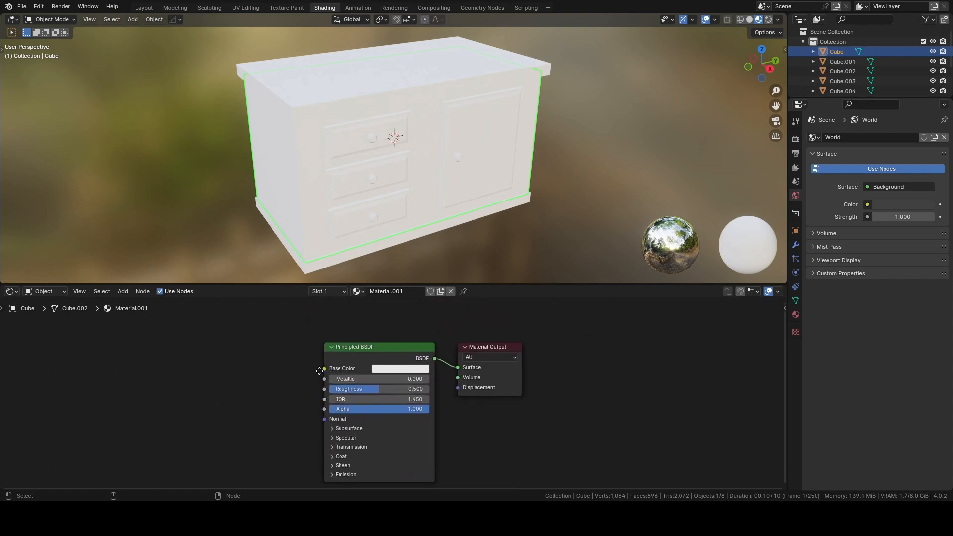
left_click(397, 369)
left_click_drag(415, 264, 411, 251)
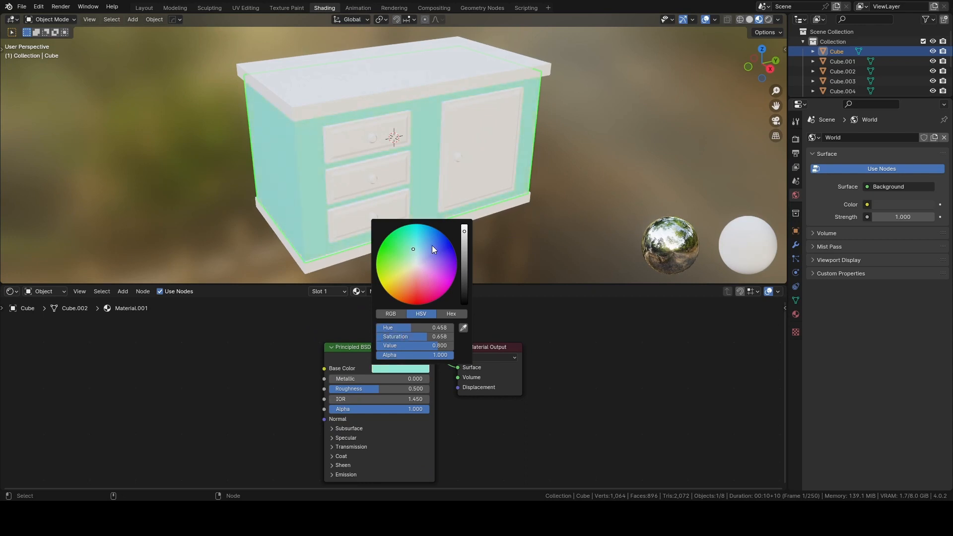
left_click_drag(465, 231, 464, 265)
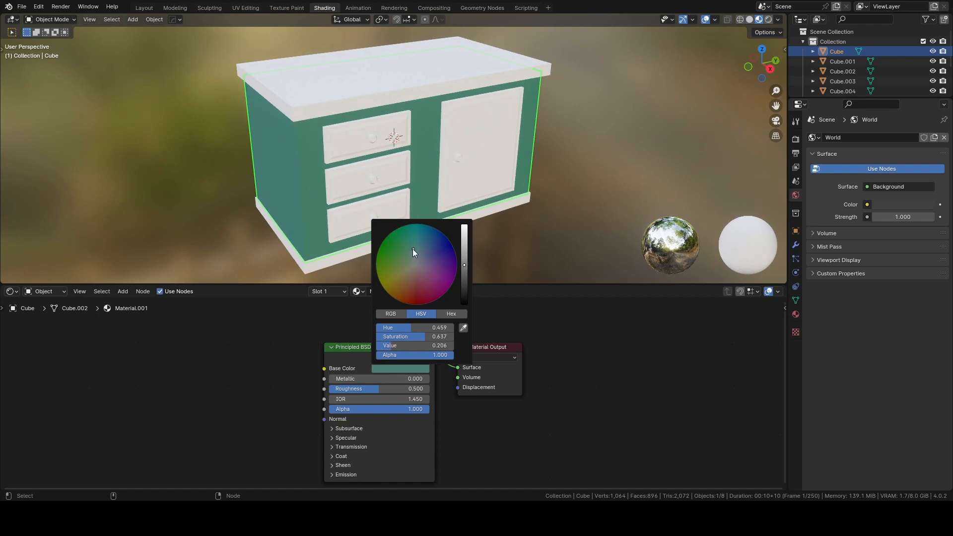
left_click_drag(413, 248, 416, 257)
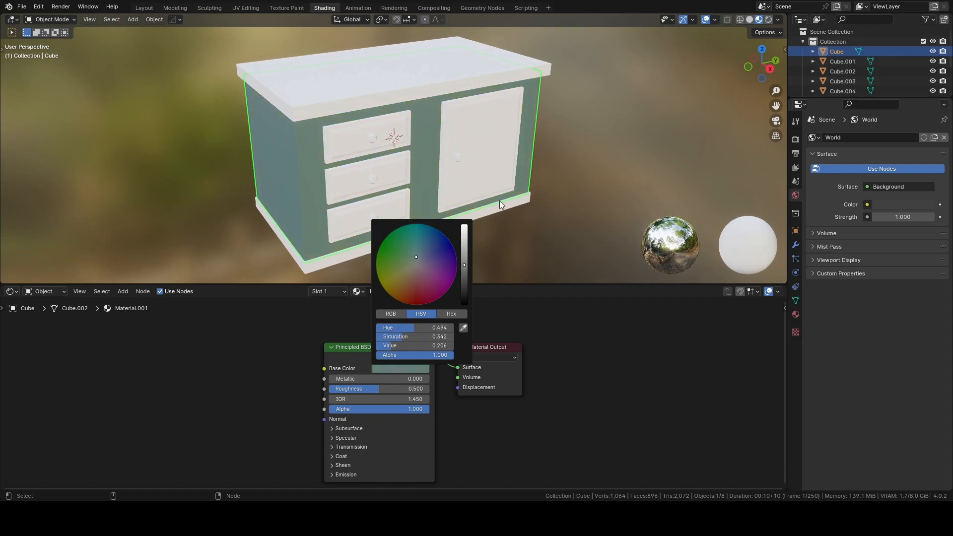
Create a new material for the countertop with a dark brown base color of hue 0.083, saturation 0.690 and value 0.124.
left_click(381, 95)
left_click(396, 294)
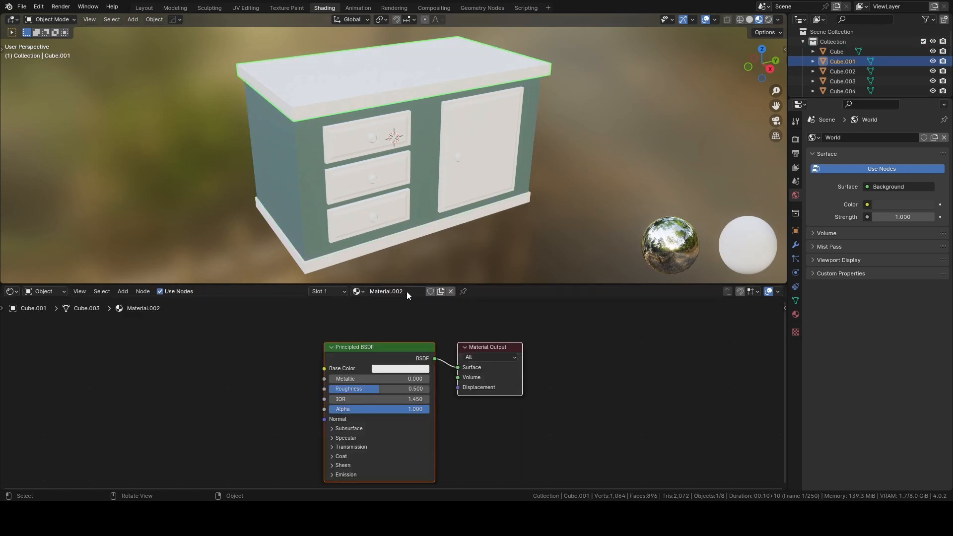
left_click(389, 368)
mouse_move(405, 278)
left_mouse_down()
mouse_move(411, 273)
mouse_move(406, 278)
left_mouse_up()
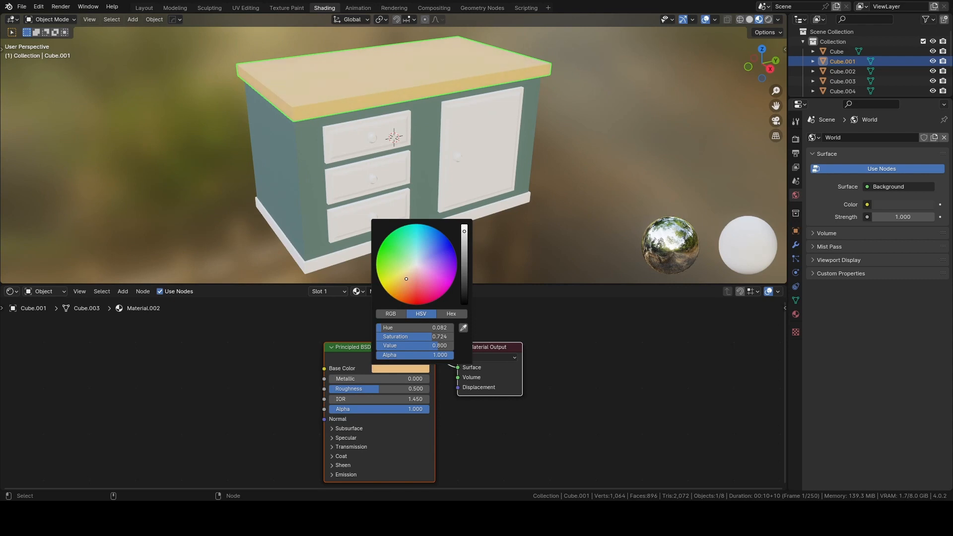
left_click_drag(464, 231, 464, 274)
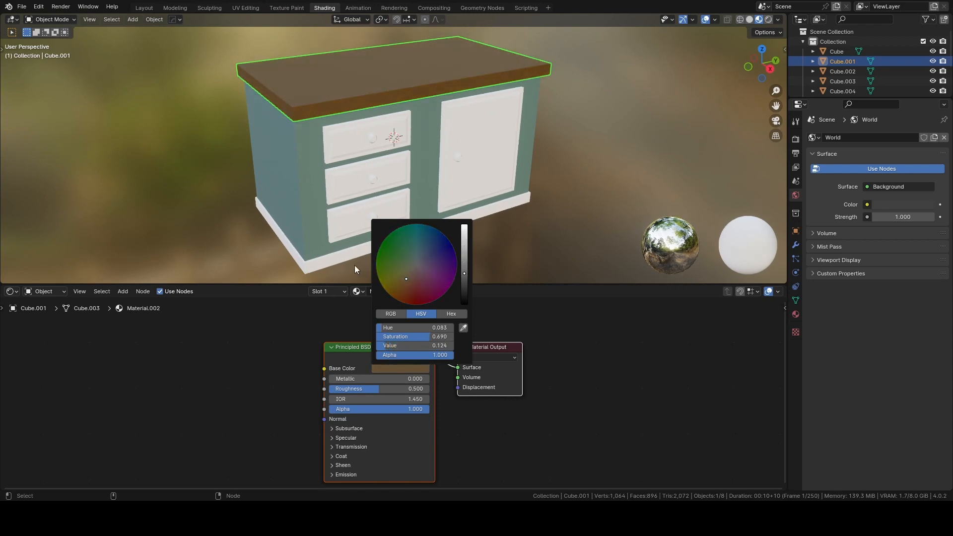
Assign the brown Material.002 to the base trim and to the drawer and door fronts.
left_click(335, 260)
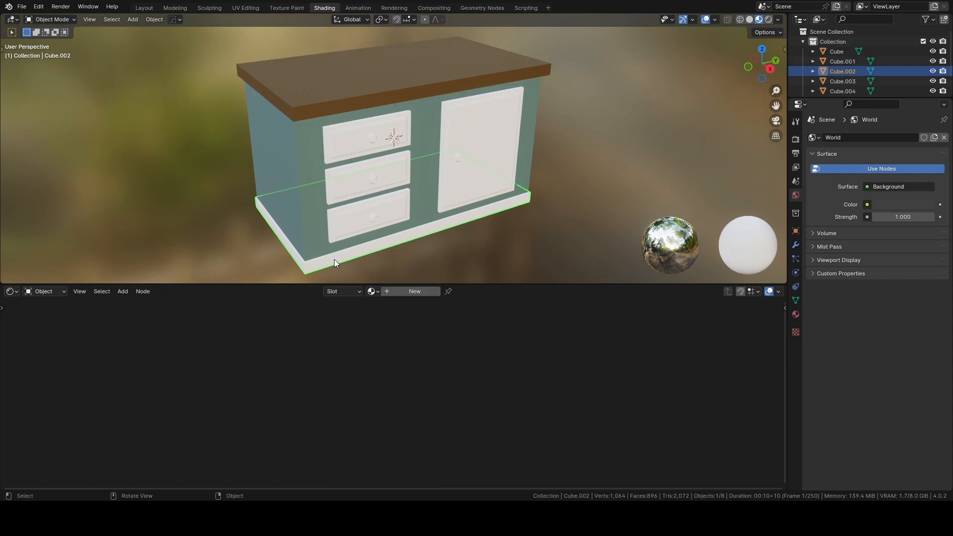
left_click(373, 291)
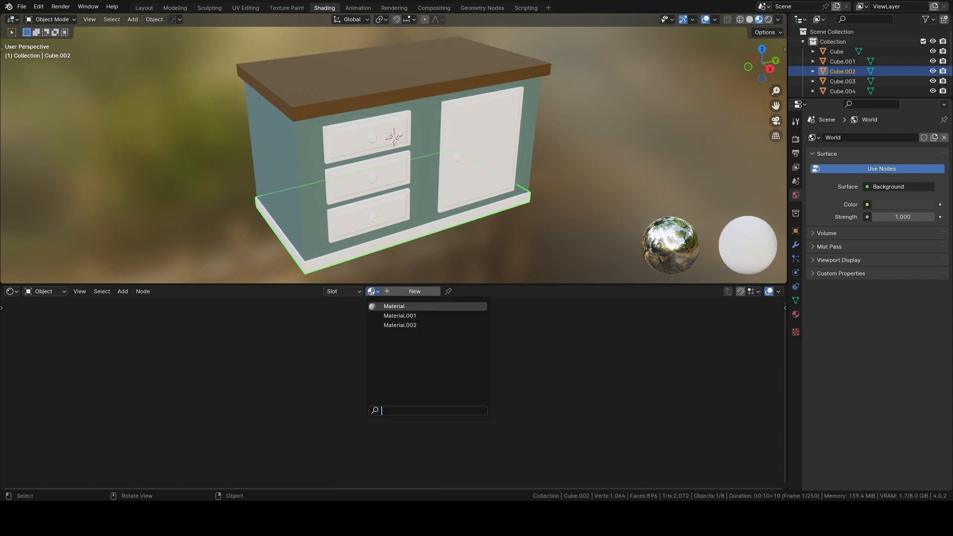
left_click(383, 325)
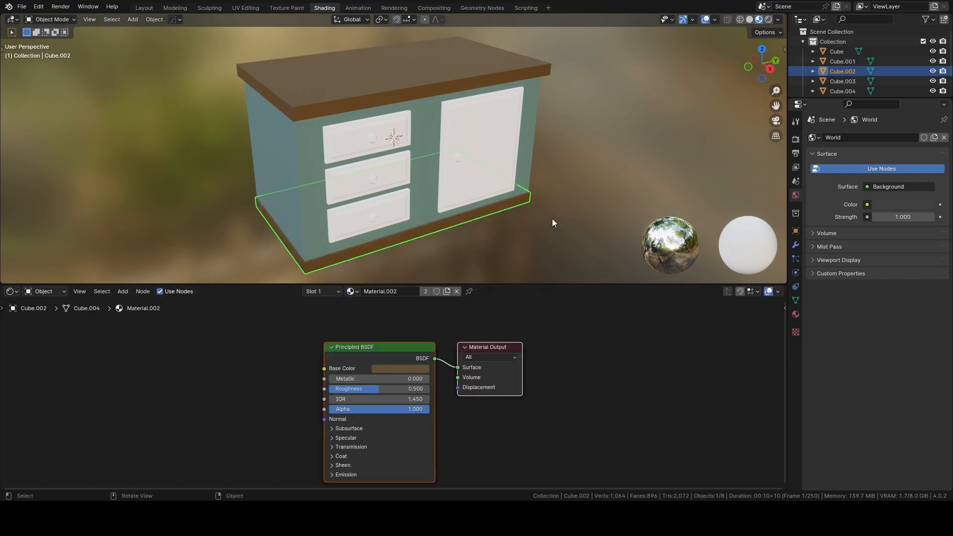
left_click(487, 180)
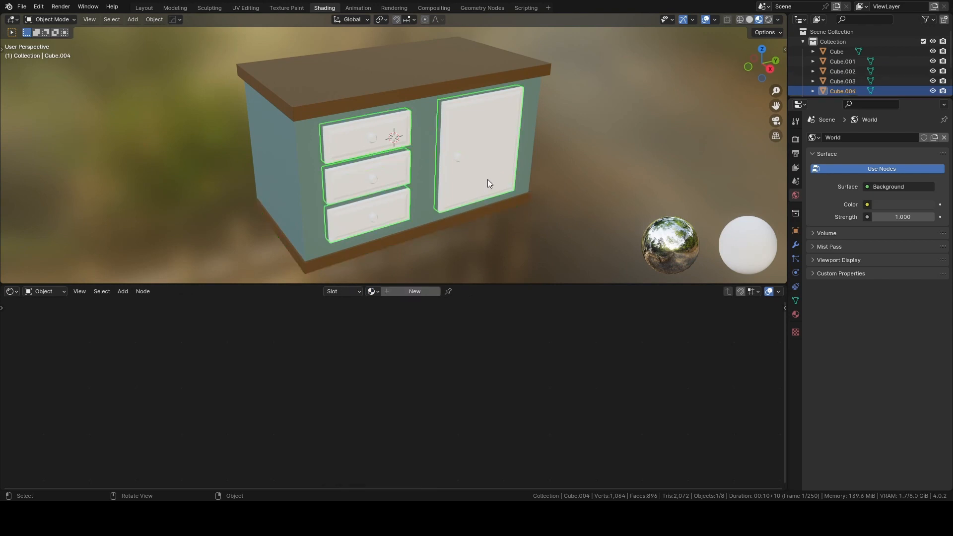
left_click(373, 291)
left_click(380, 325)
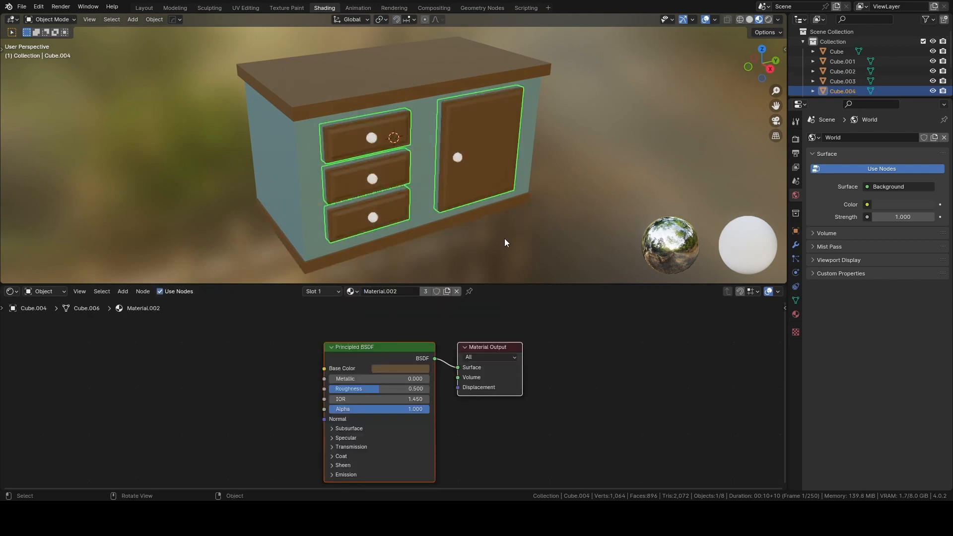
left_click(490, 229)
Create a new material for the door knob with a dark gray base color of value 0.077.
left_click(458, 158)
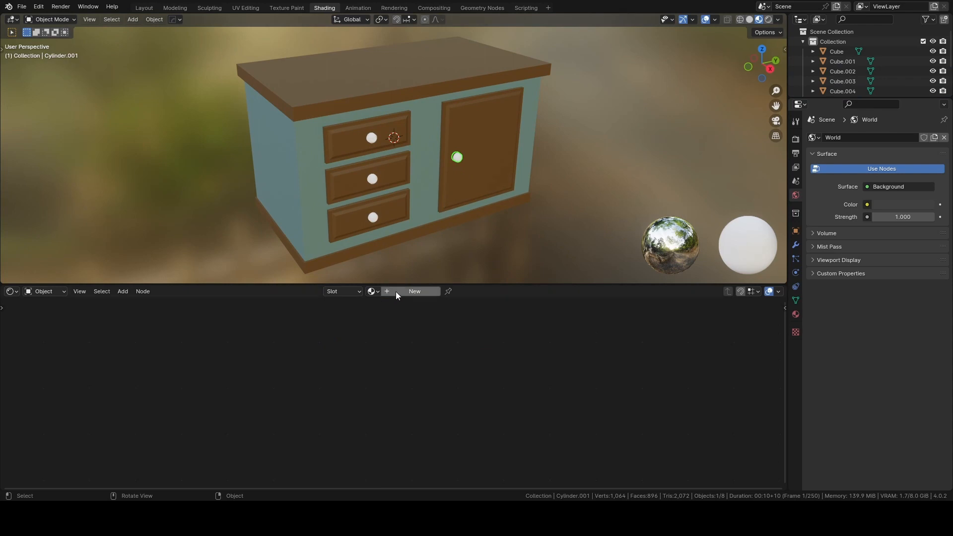
left_click(396, 291)
left_click(385, 369)
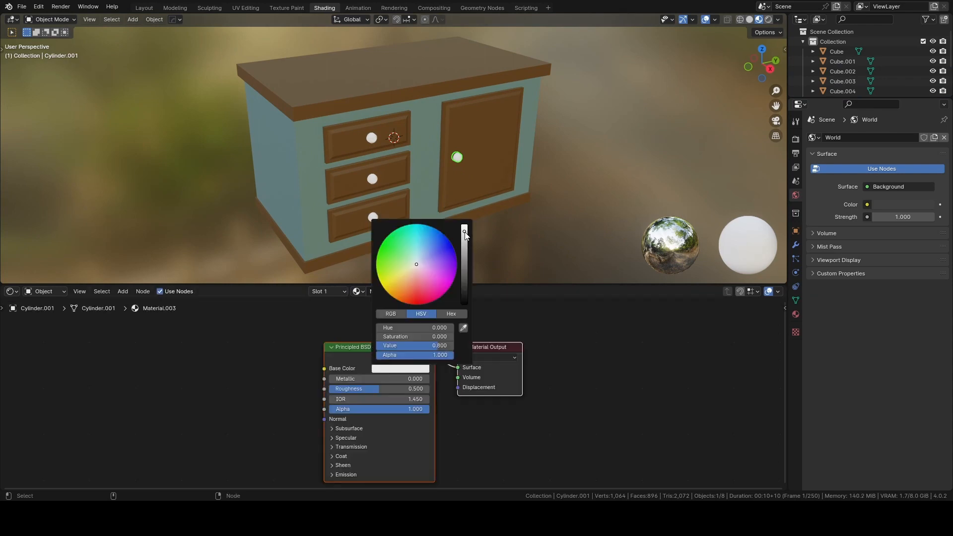
left_click_drag(465, 234, 464, 287)
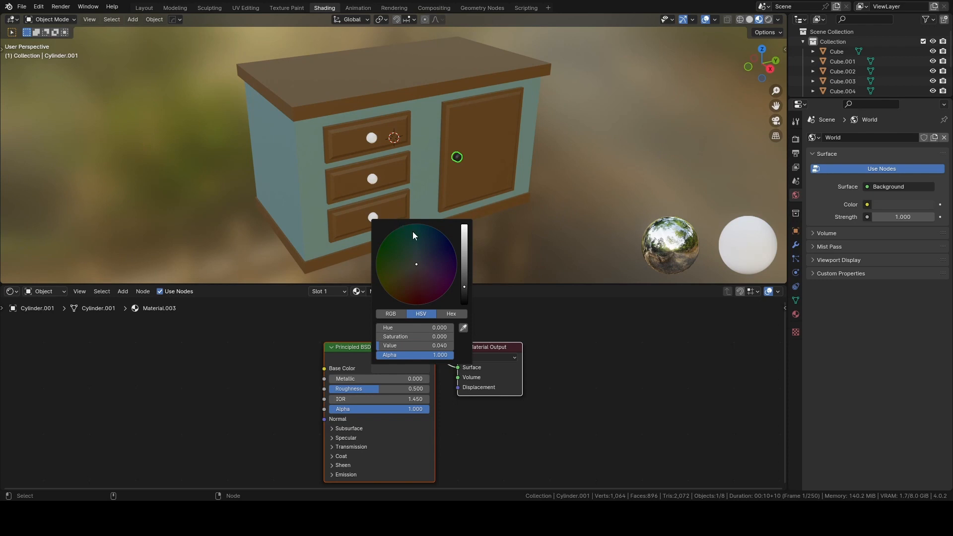
left_click(464, 284)
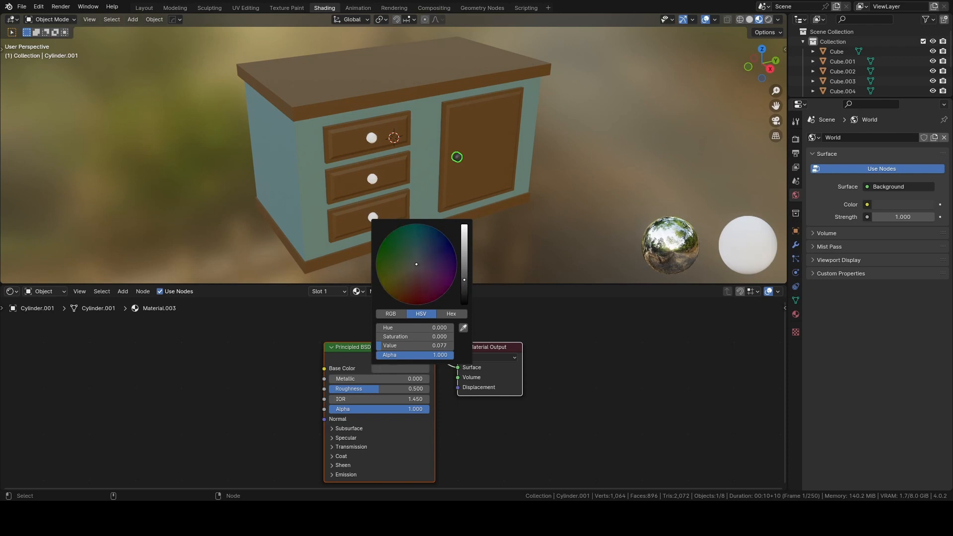
Assign the dark gray Material.003 to the three drawer knobs and clear the selection.
left_click(373, 140)
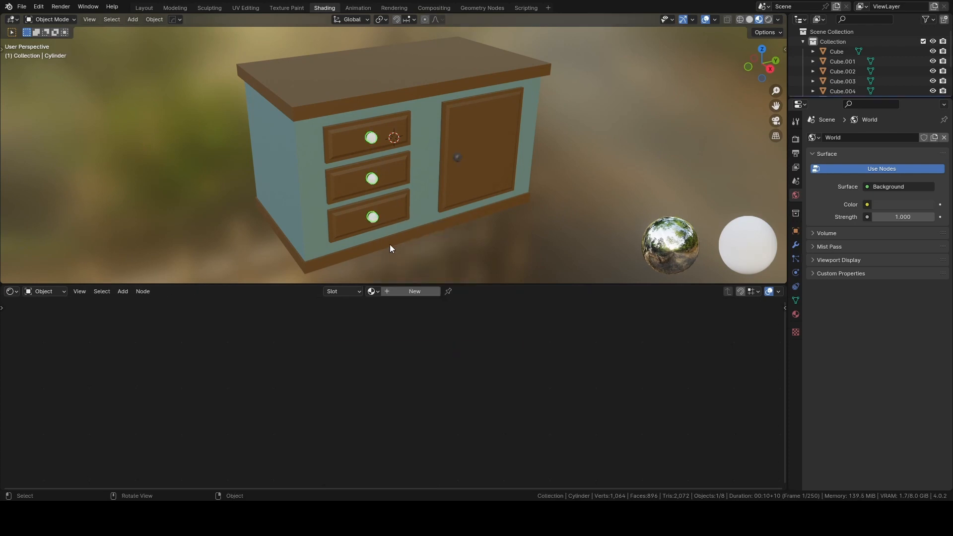
left_click(373, 291)
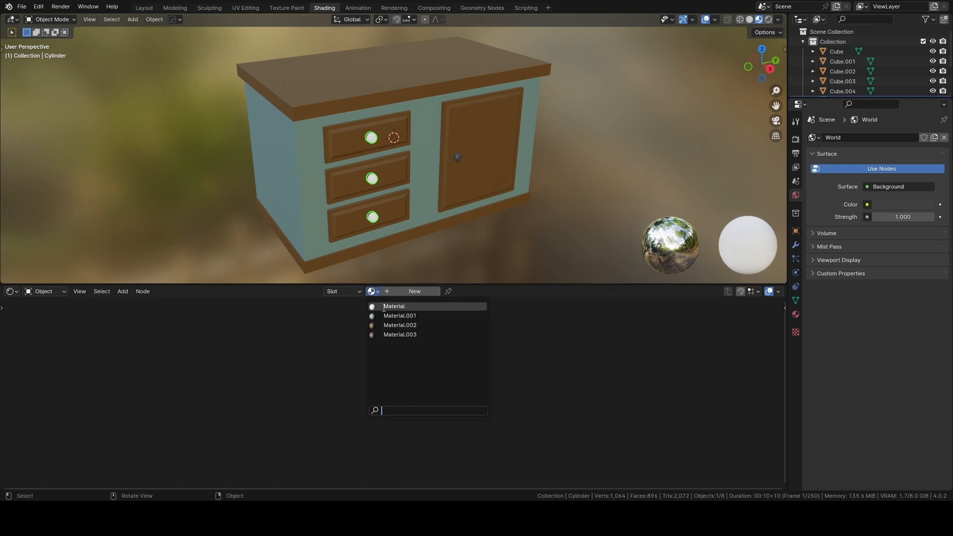
left_click(397, 307)
left_click(360, 293)
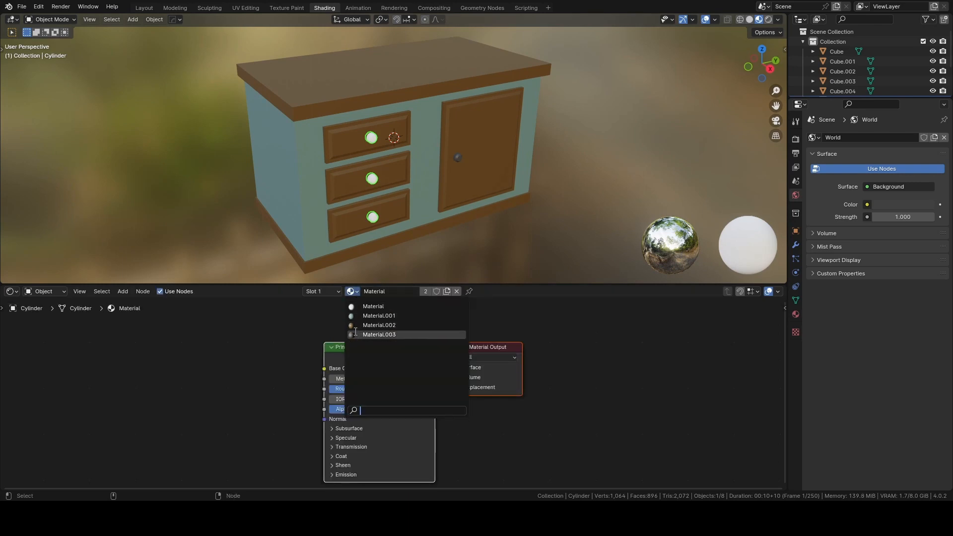
left_click(385, 333)
left_click(614, 199)
Assign the brown Material.002 to the towel-bar brackets and to the bar on the cabinet's side.
middle_click_drag(614, 199, 410, 214)
scroll(478, 195, "up", 3)
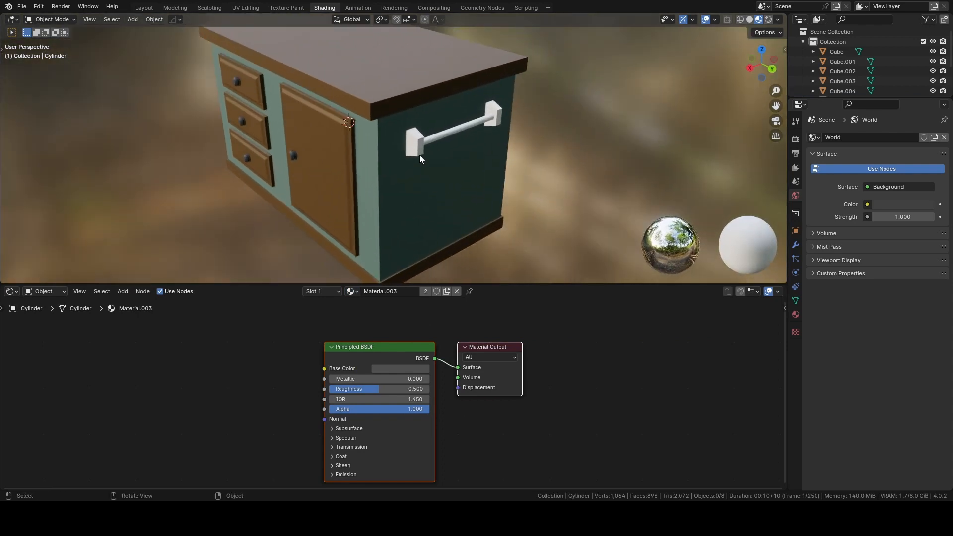
left_click(420, 150)
left_click(371, 291)
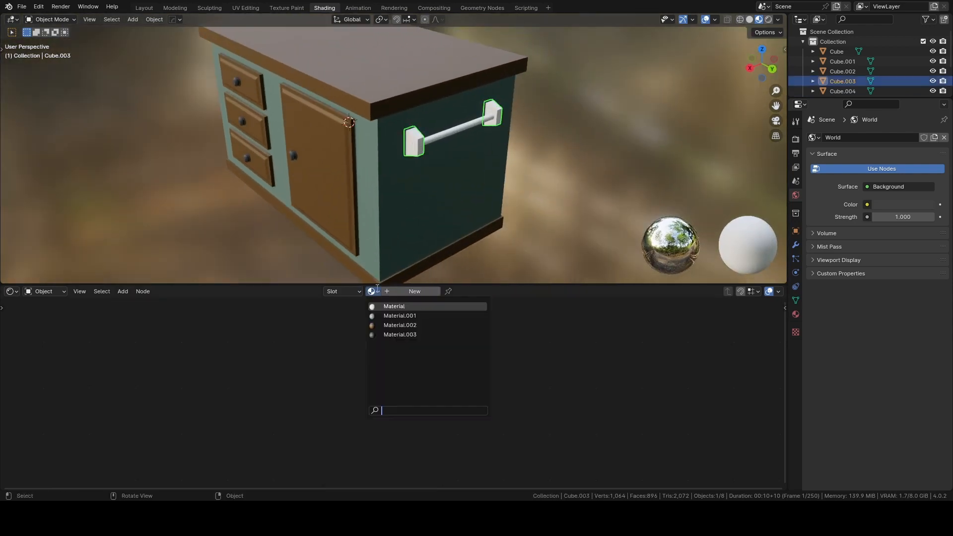
left_click(397, 325)
left_click(446, 137)
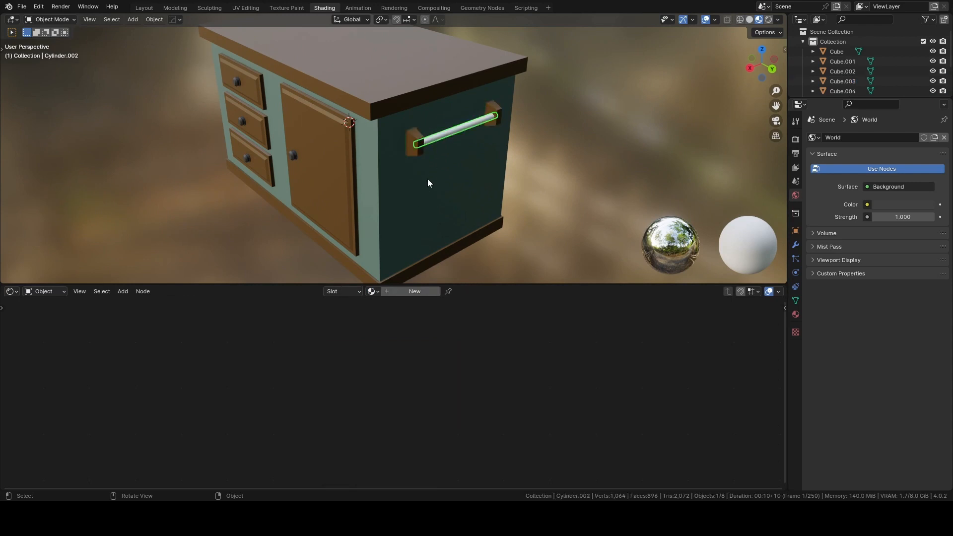
left_click(377, 291)
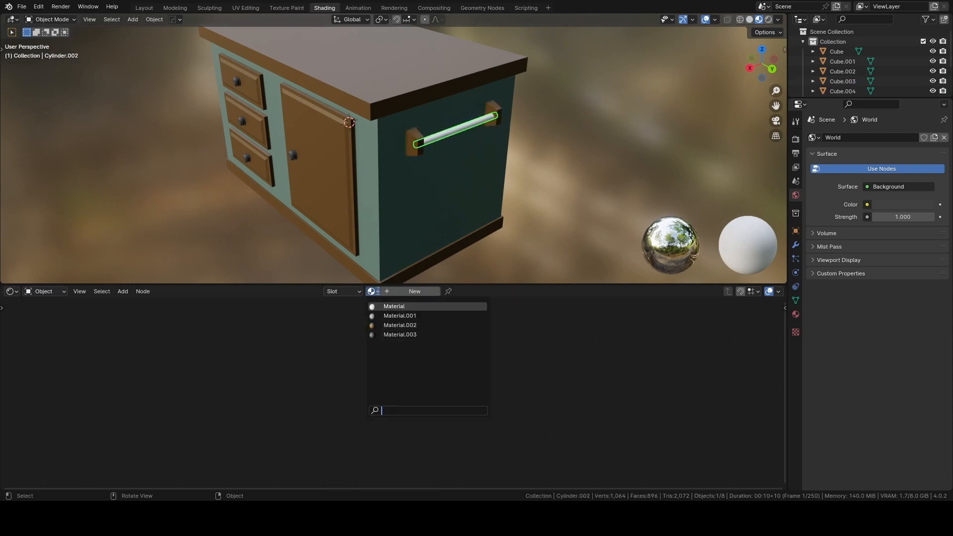
left_click(400, 325)
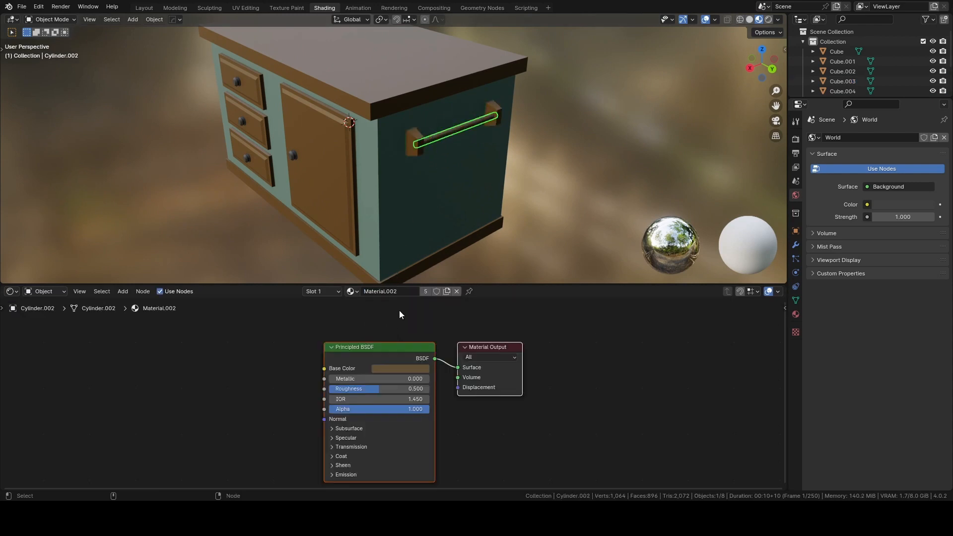
Make the towel bar's material a single-user copy and brighten its base color to a light tan.
left_click(424, 291)
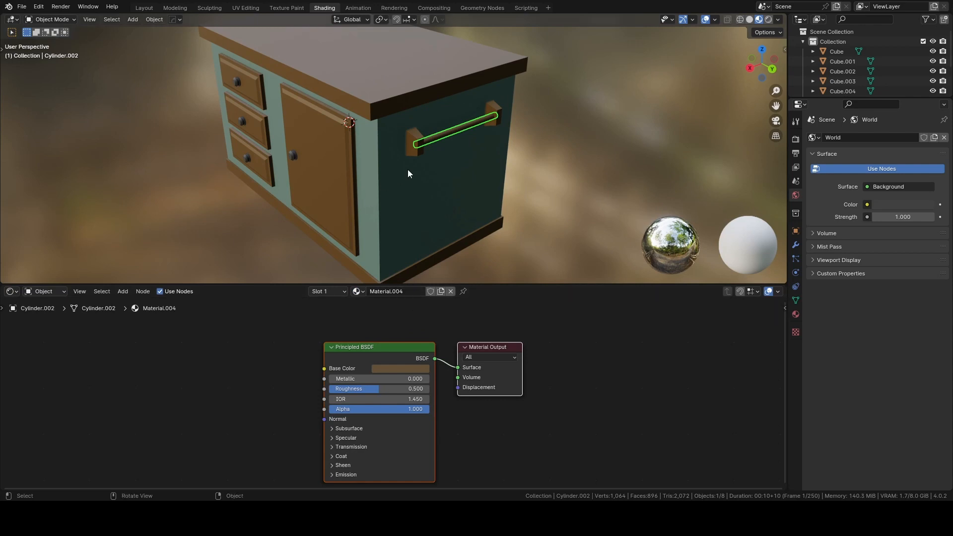
left_click(416, 151)
left_click(421, 144)
left_click(415, 149)
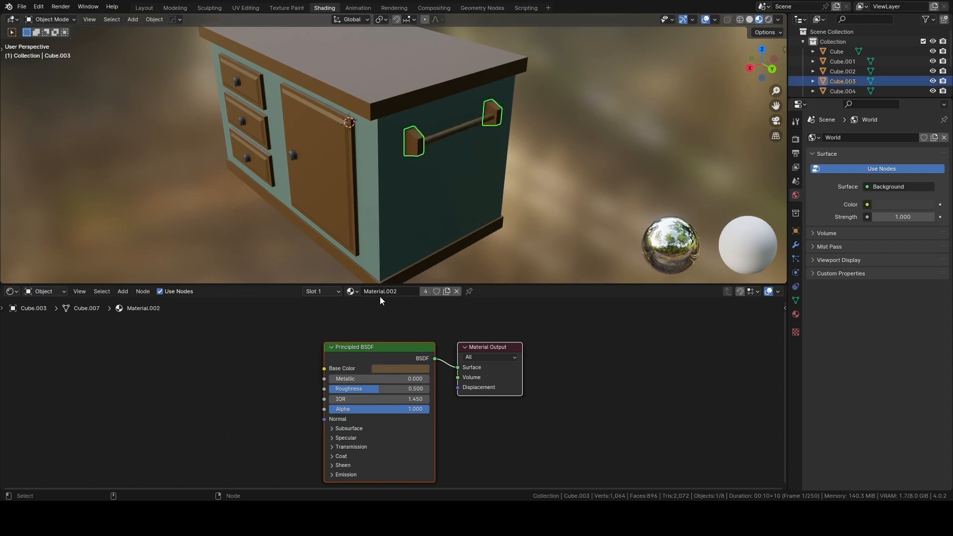
left_click(439, 136)
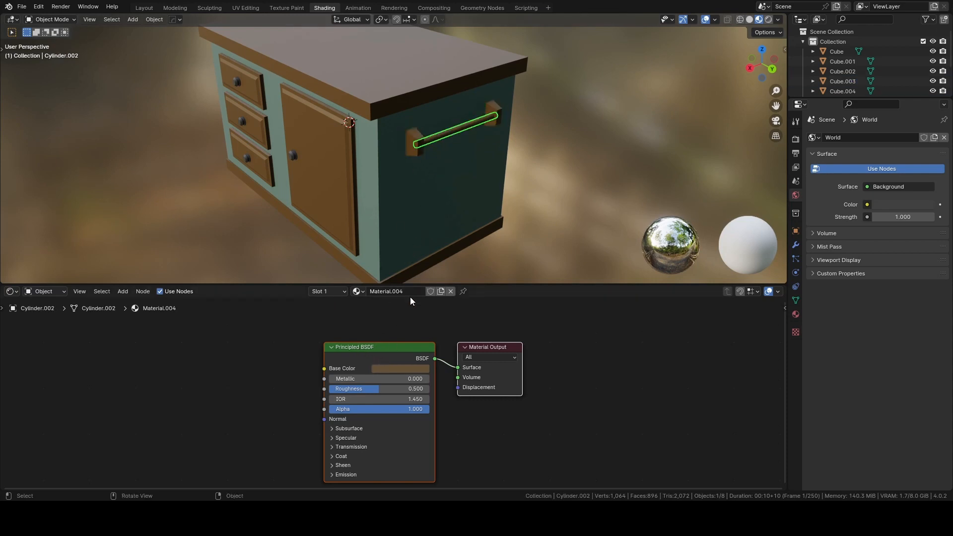
left_click(399, 368)
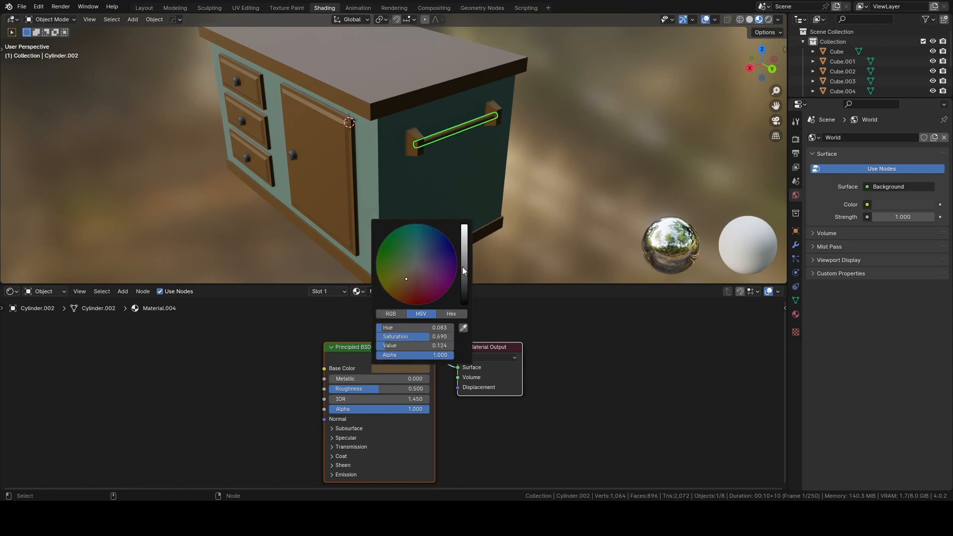
left_click_drag(463, 272, 464, 245)
left_click(546, 183)
Switch the viewport to rendered shading and set the render engine to Cycles with GPU Compute as the device.
scroll(457, 236, "down", 2)
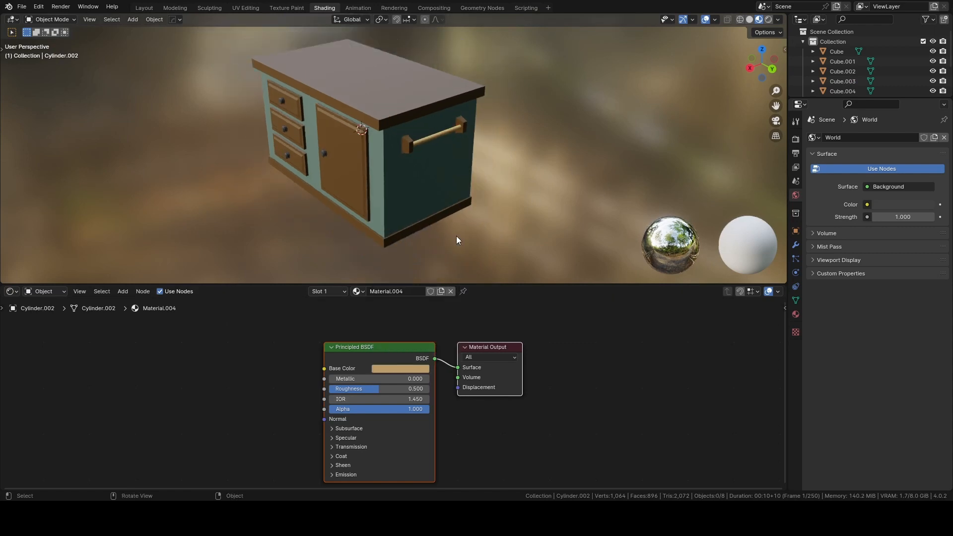
middle_click_drag(457, 236, 440, 204)
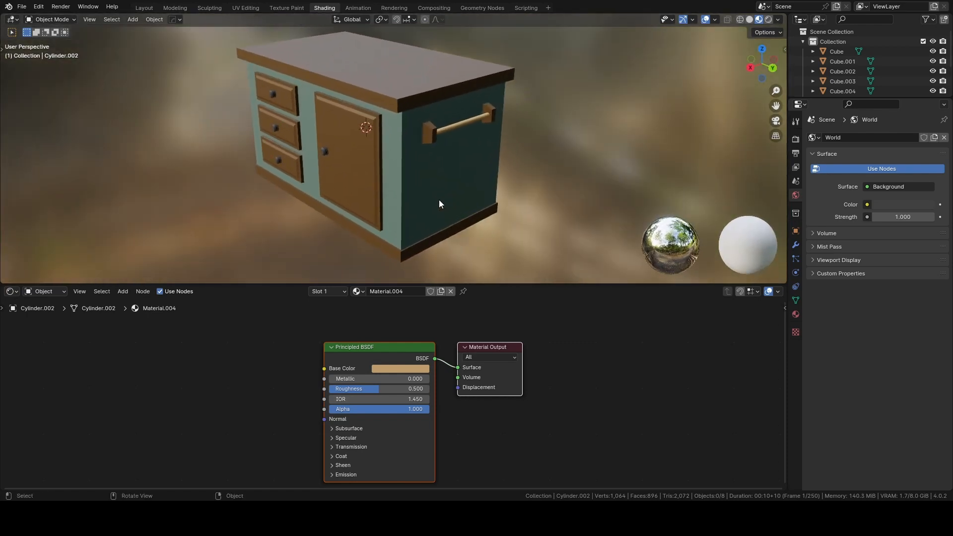
mouse_move(416, 170)
middle_mouse_down()
mouse_move(389, 200)
mouse_move(465, 176)
mouse_move(463, 160)
mouse_move(344, 175)
mouse_move(454, 195)
mouse_move(422, 185)
middle_mouse_up()
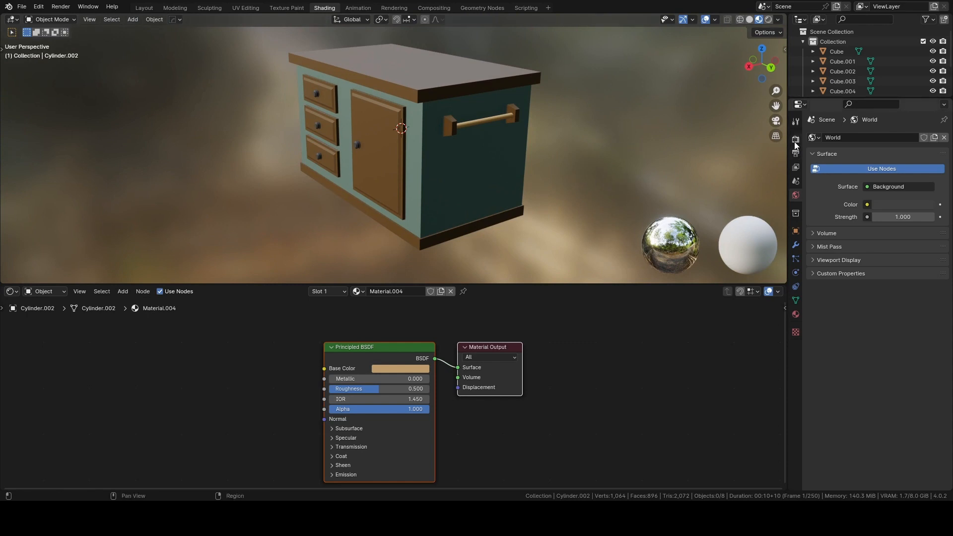
left_click(769, 20)
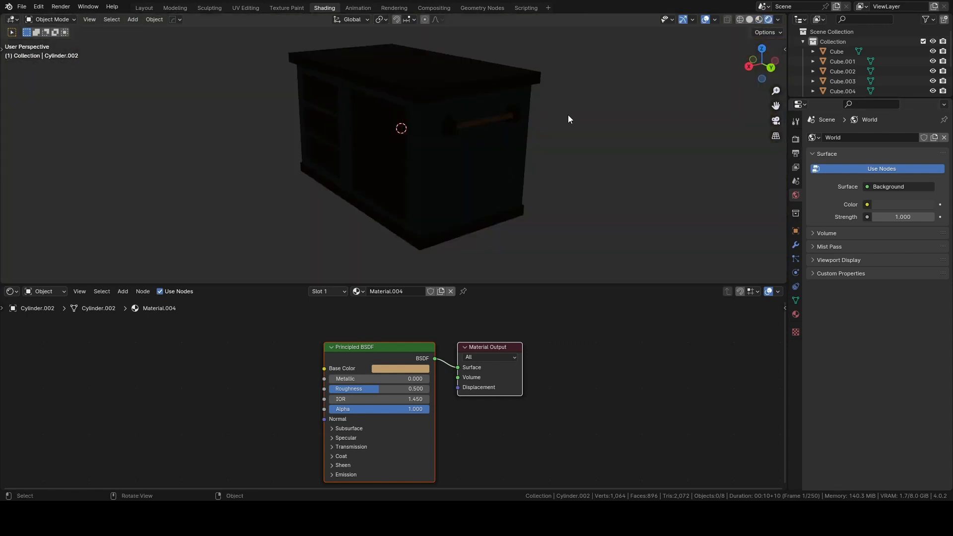
middle_click_drag(568, 118, 554, 136)
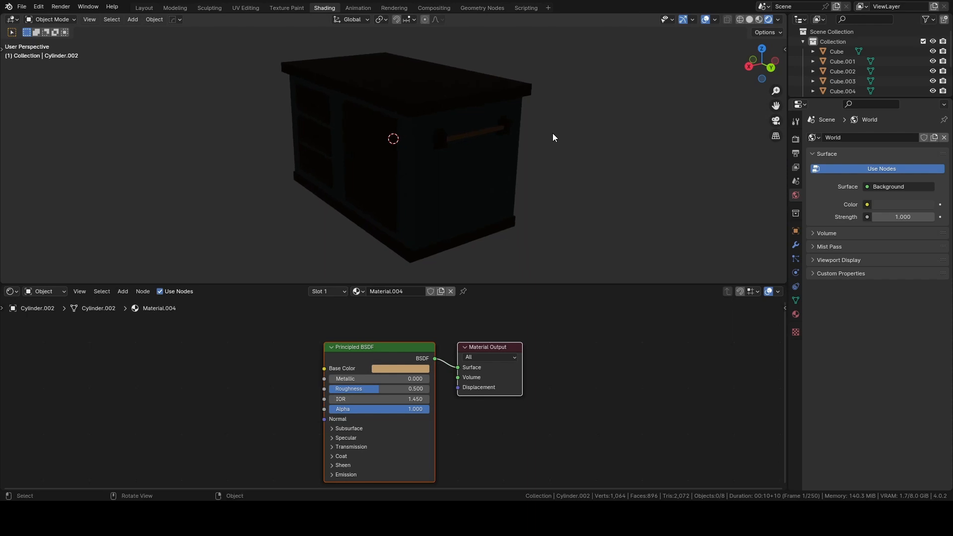
left_click(796, 139)
left_click(907, 138)
left_click(889, 170)
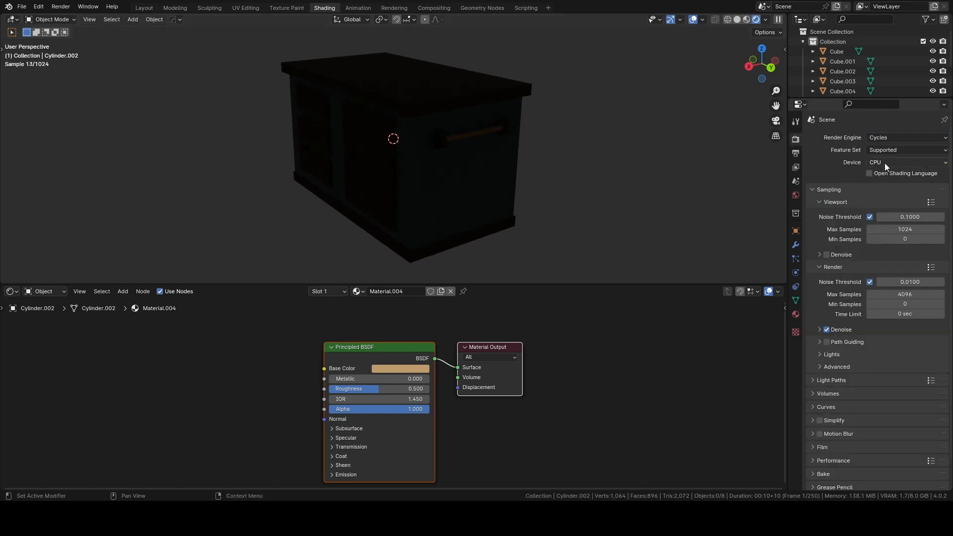
left_click(886, 151)
left_click(888, 162)
left_click(871, 183)
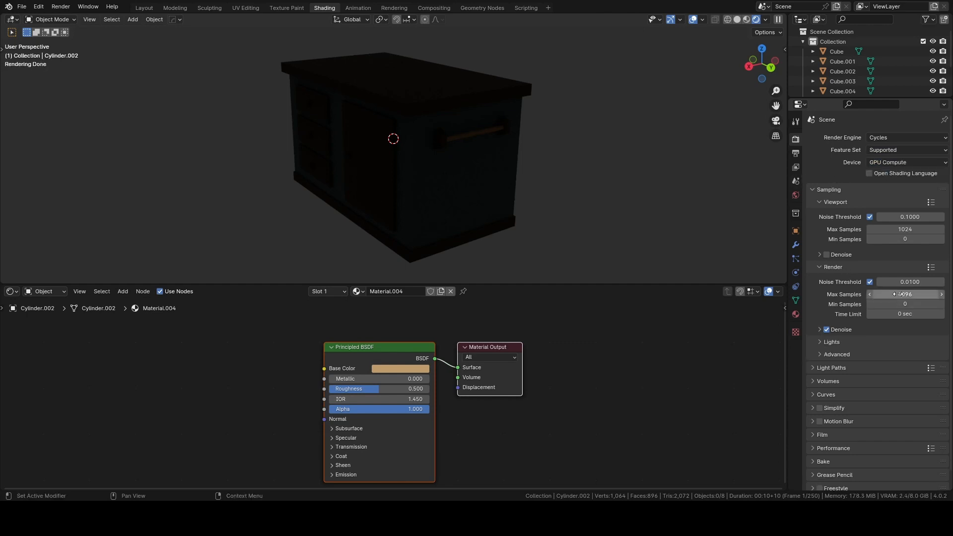
Set the max samples to 150 for the viewport and 1024 for the render, and open the output properties.
left_click(896, 230)
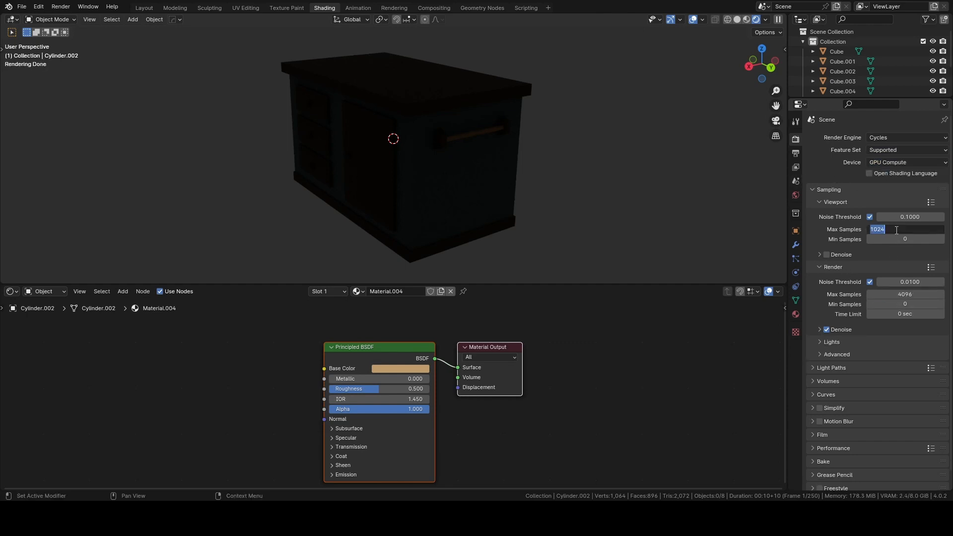
type("150")
key("Return")
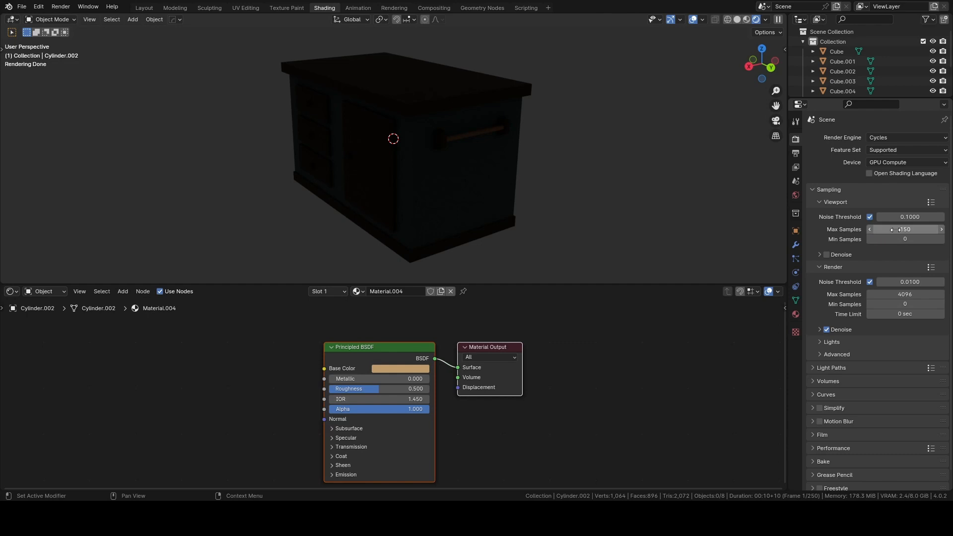
left_click(885, 294)
type("1024")
key("Return")
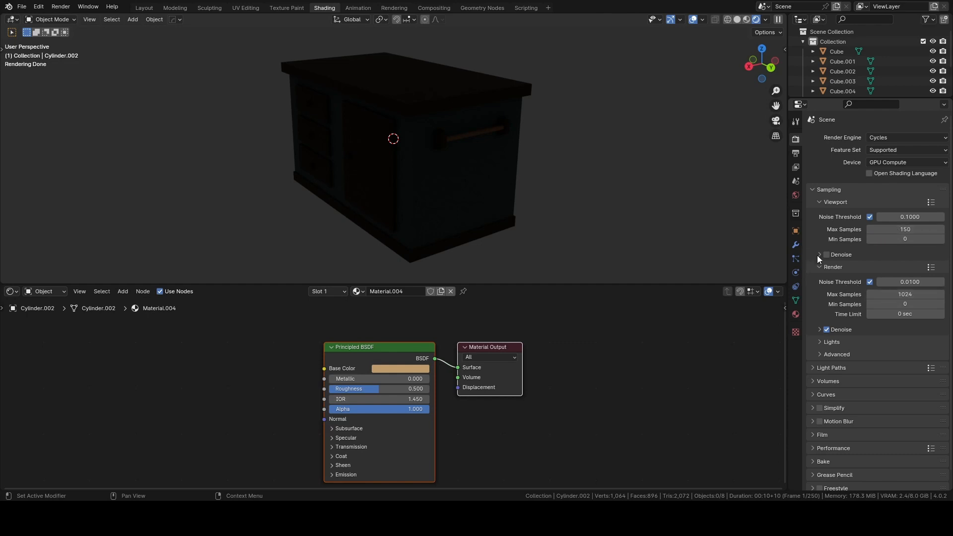
left_click(797, 153)
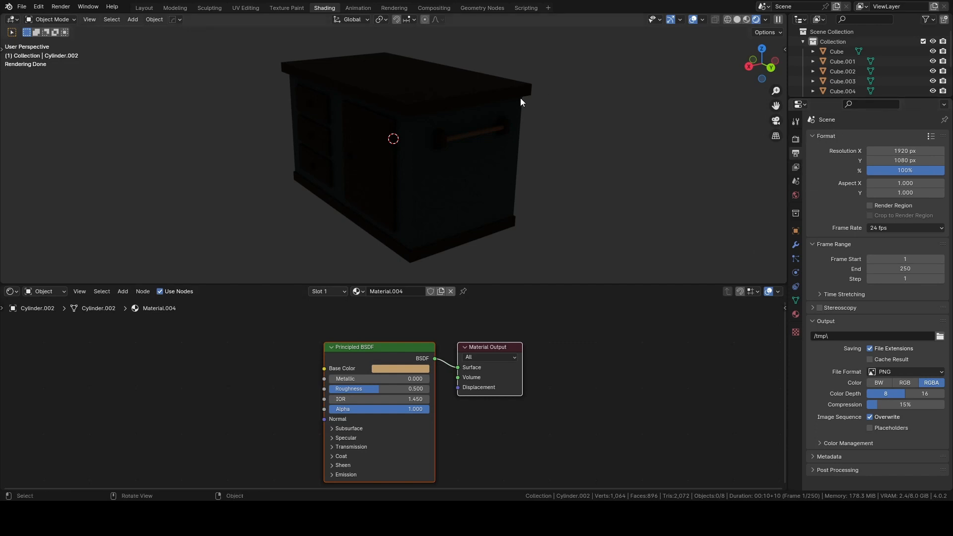
Add a plane and move it straight down below the kitchen island.
scroll(520, 97, "down", 2)
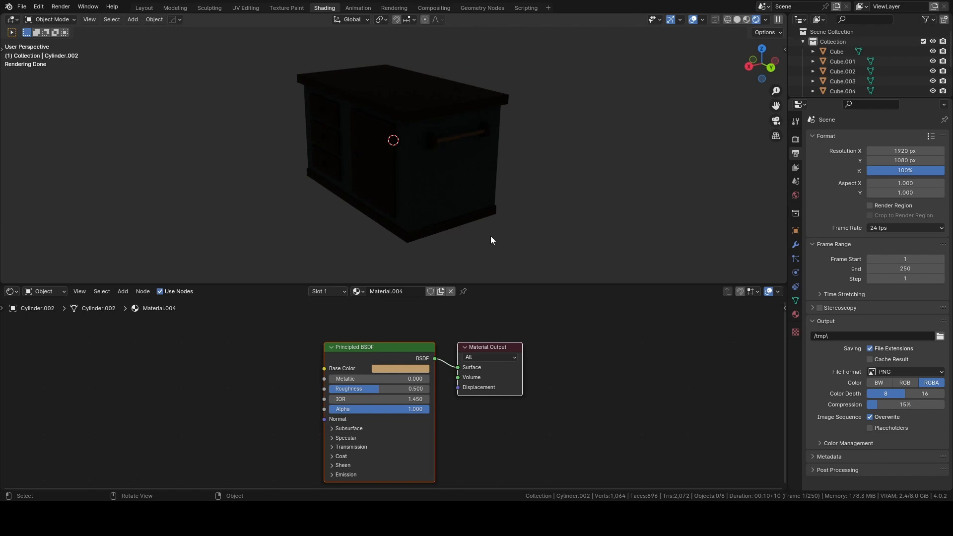
key("shift+a")
mouse_move(491, 235)
left_click(527, 246)
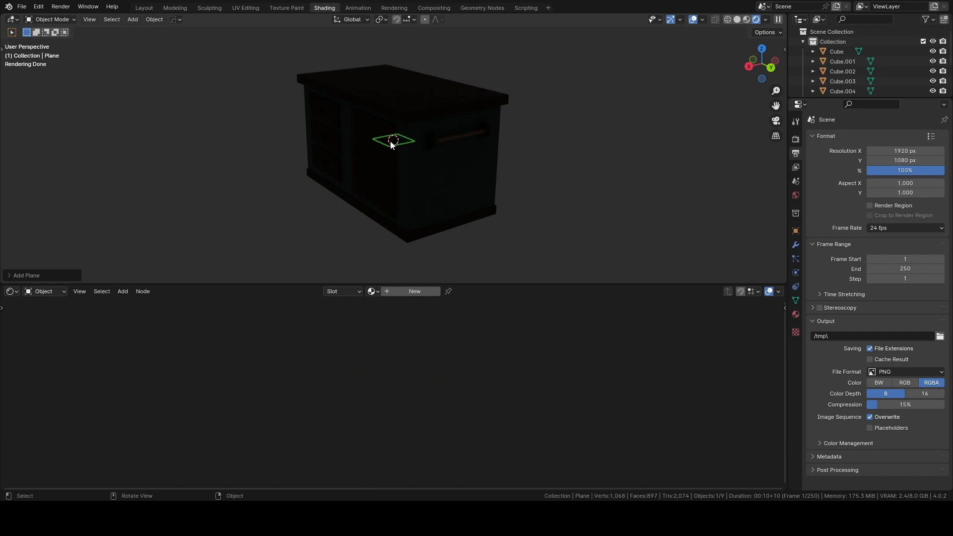
key("shift+space")
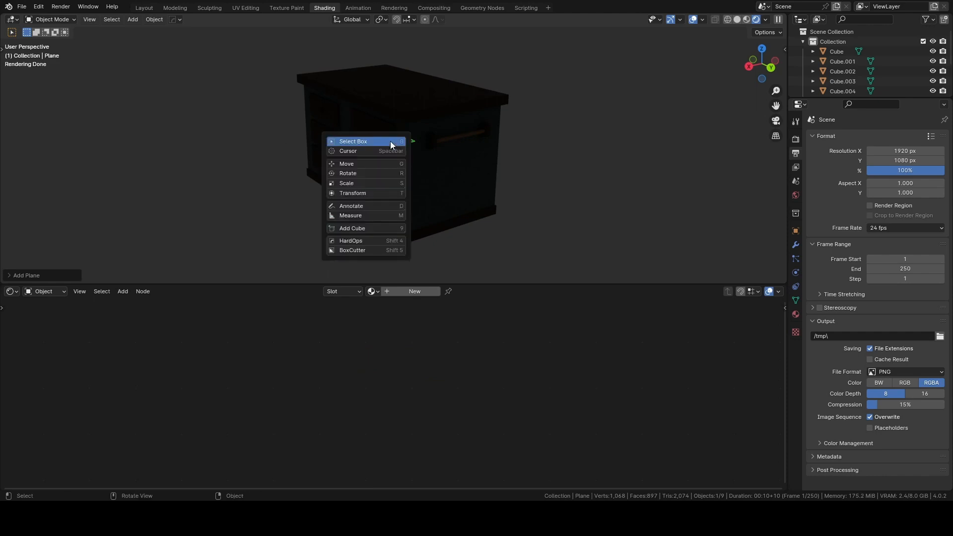
left_click(367, 162)
left_click_drag(393, 102, 397, 185)
Scale the plane up well beyond the island and raise it to the island's base as a floor.
key("s")
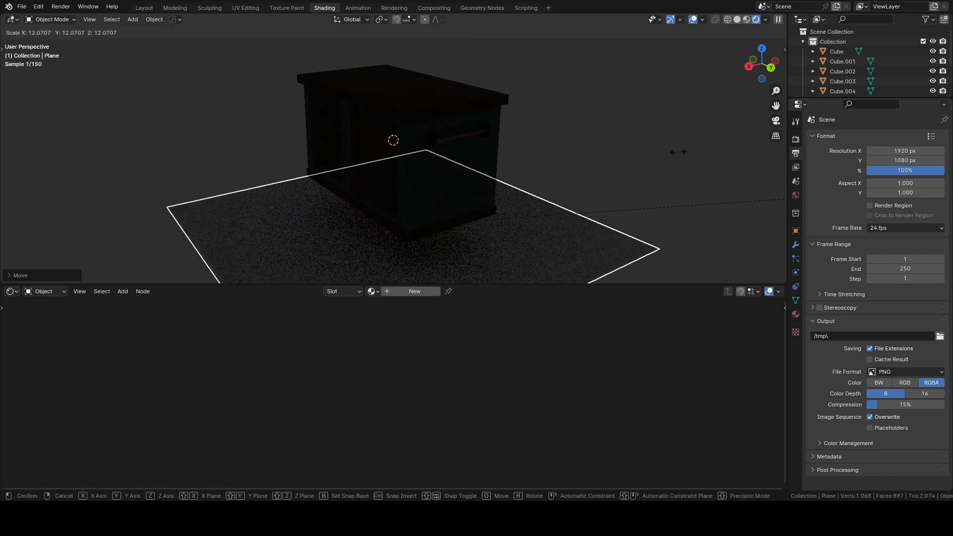
left_click(539, 116)
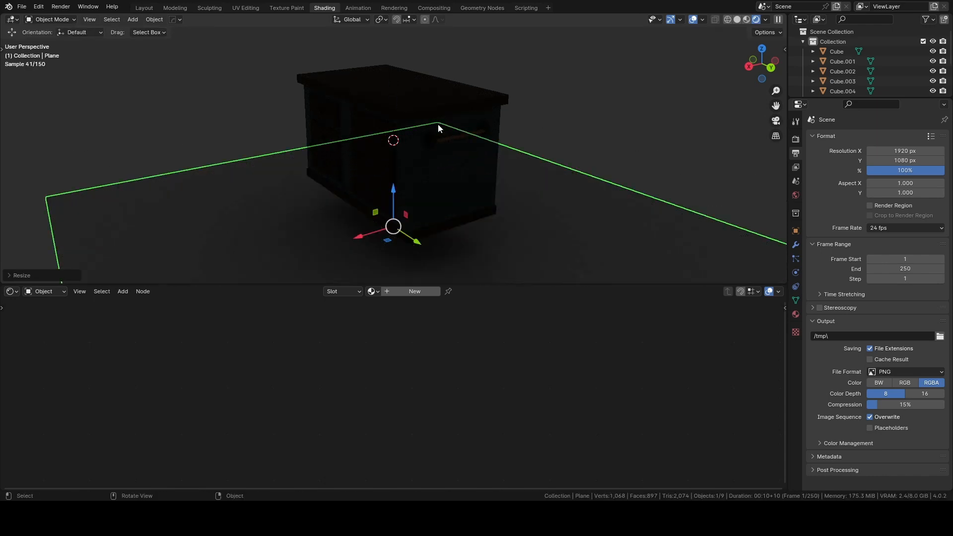
left_click_drag(397, 184, 398, 155)
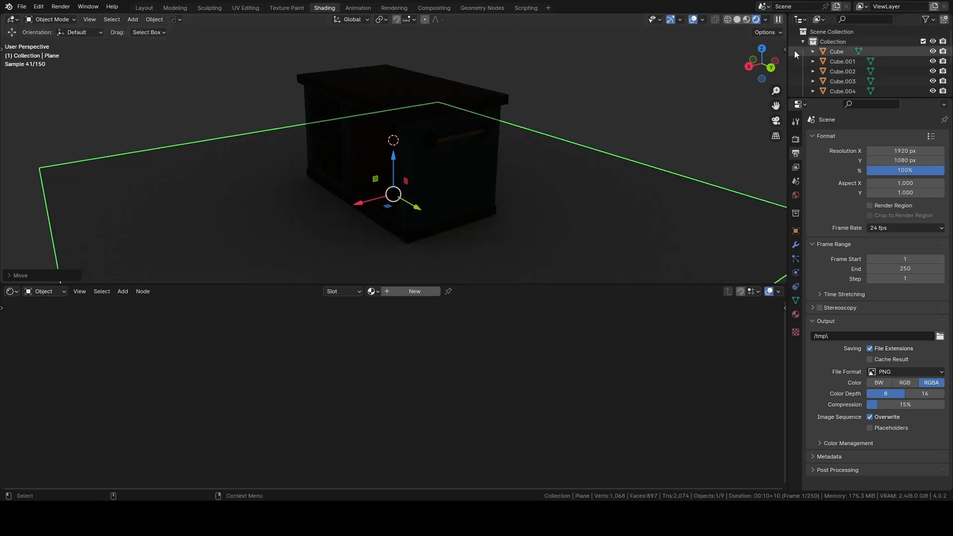
In material preview, give the floor plane a new material with metallic 0.623 and a light gray base color of value 0.610.
left_click(758, 20)
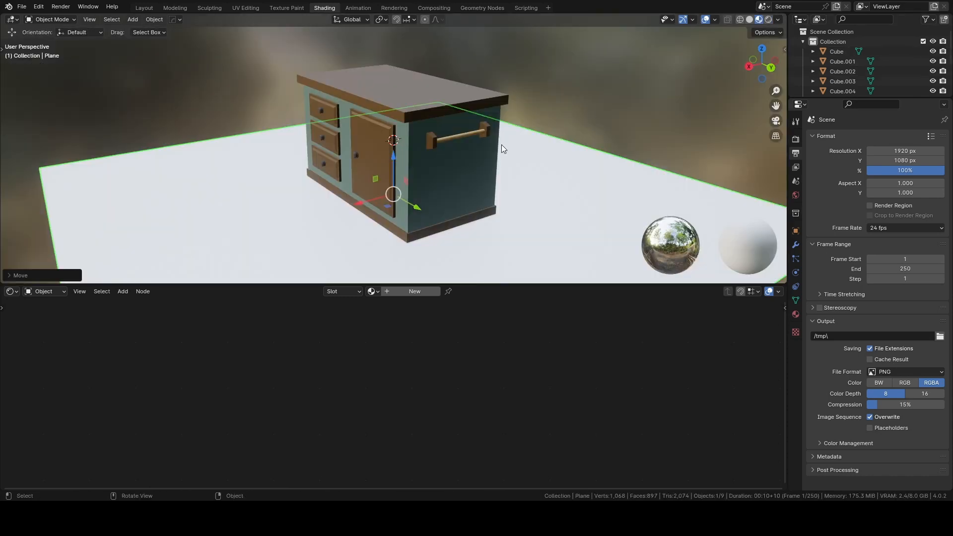
left_click(421, 291)
left_click(406, 368)
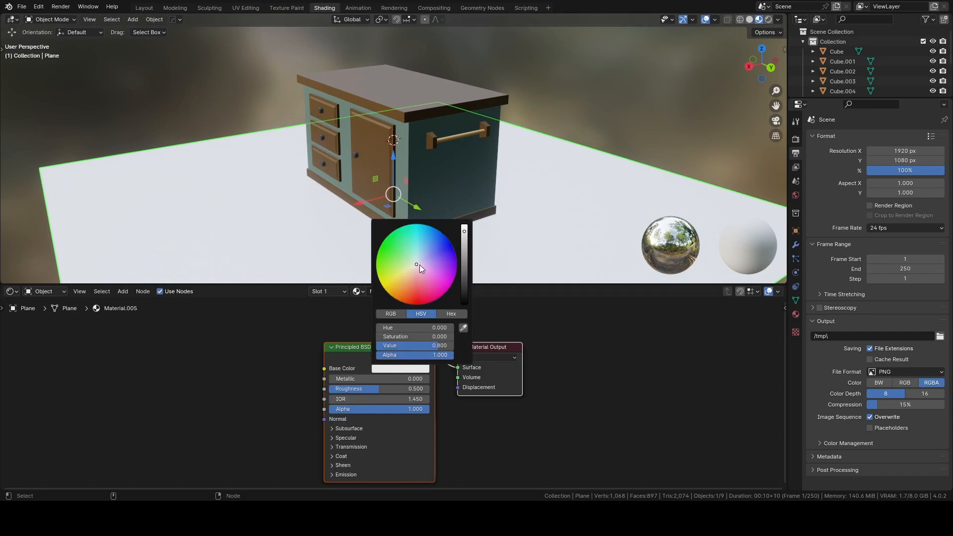
left_click_drag(347, 379, 393, 379)
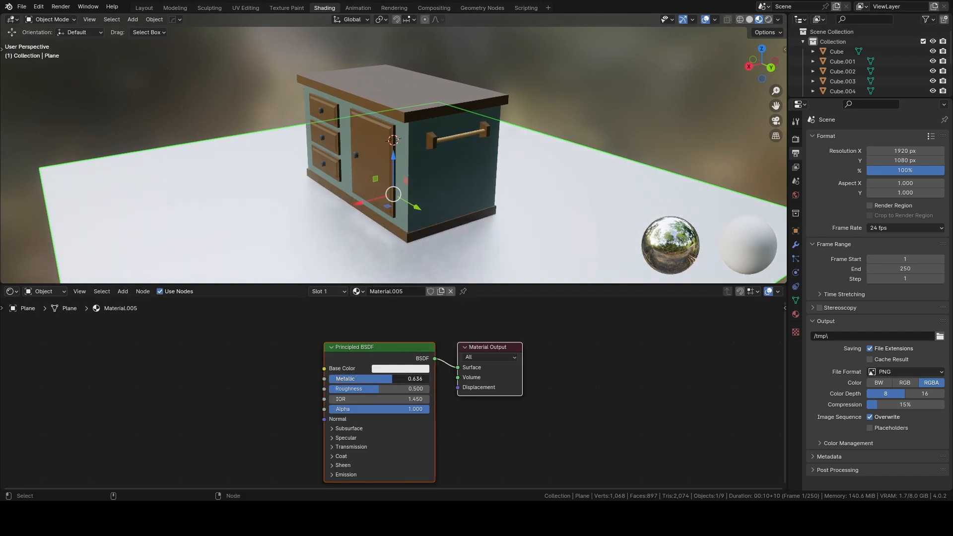
left_click(383, 370)
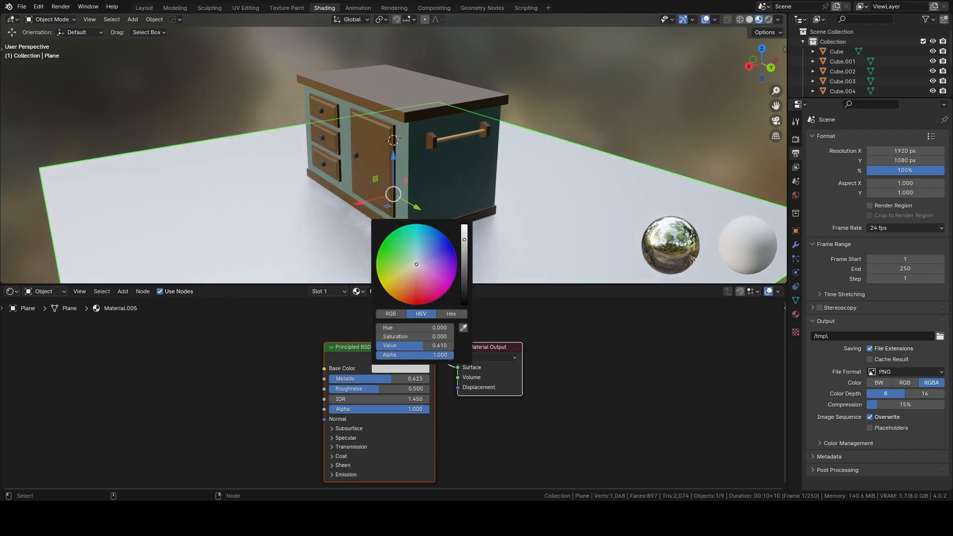
left_click(269, 109)
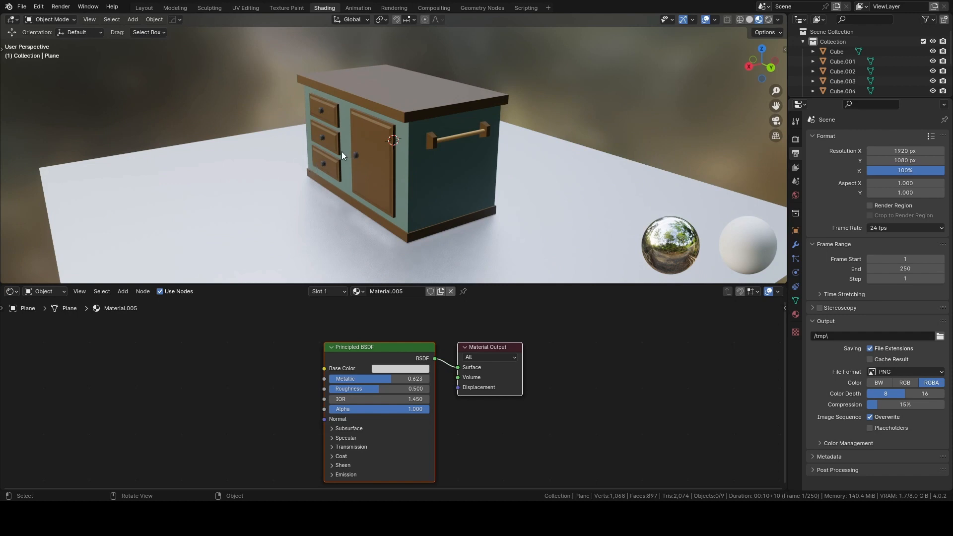
Frame the island from its drawer and towel-bar sides, add a camera, and align it to this view.
middle_click_drag(338, 143, 365, 138)
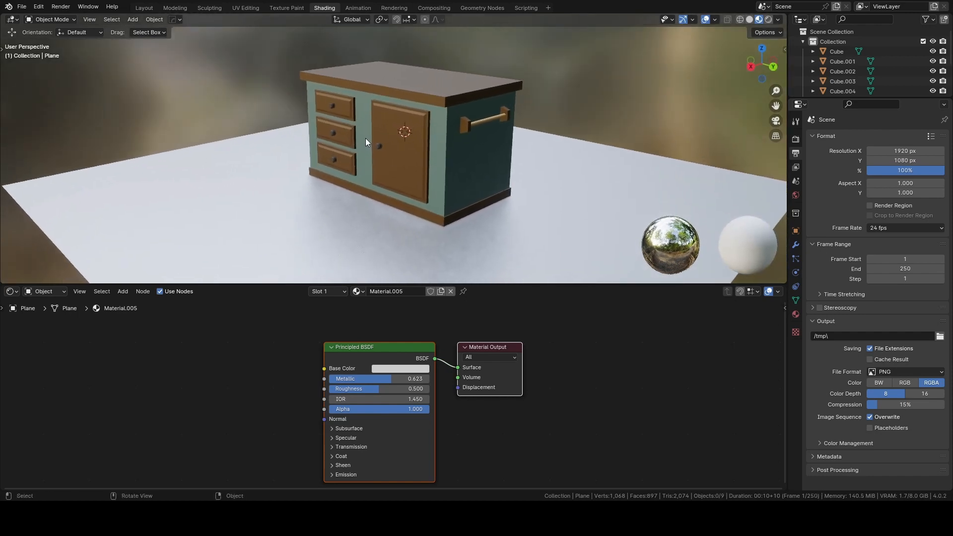
key("shift+a")
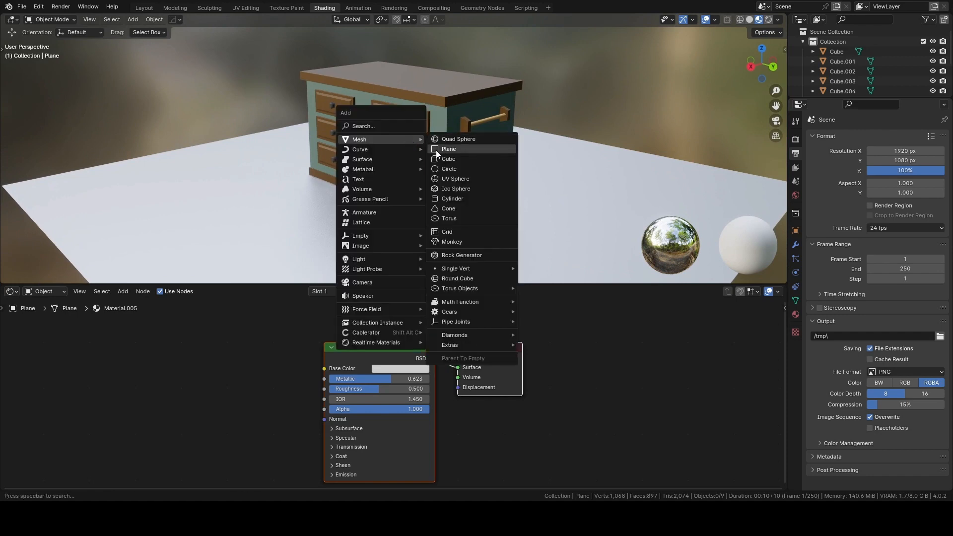
left_click(364, 280)
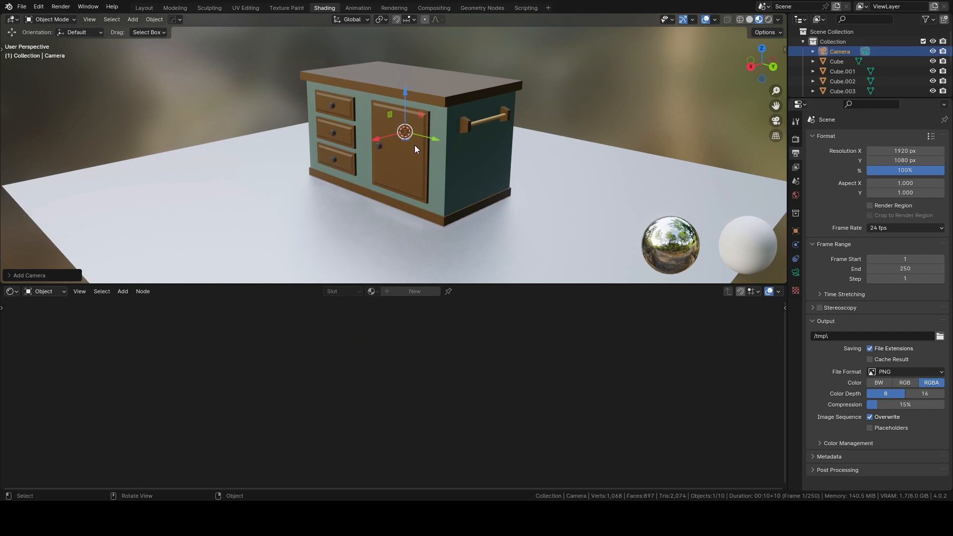
key("ctrl+alt+KP_0")
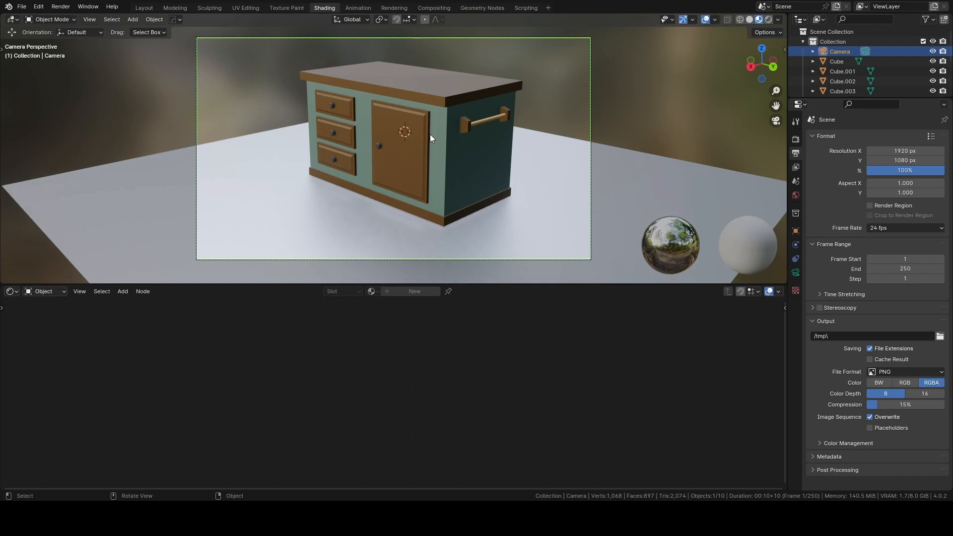
Move the camera about 6.9 m closer to the island along its local Z axis.
key("g")
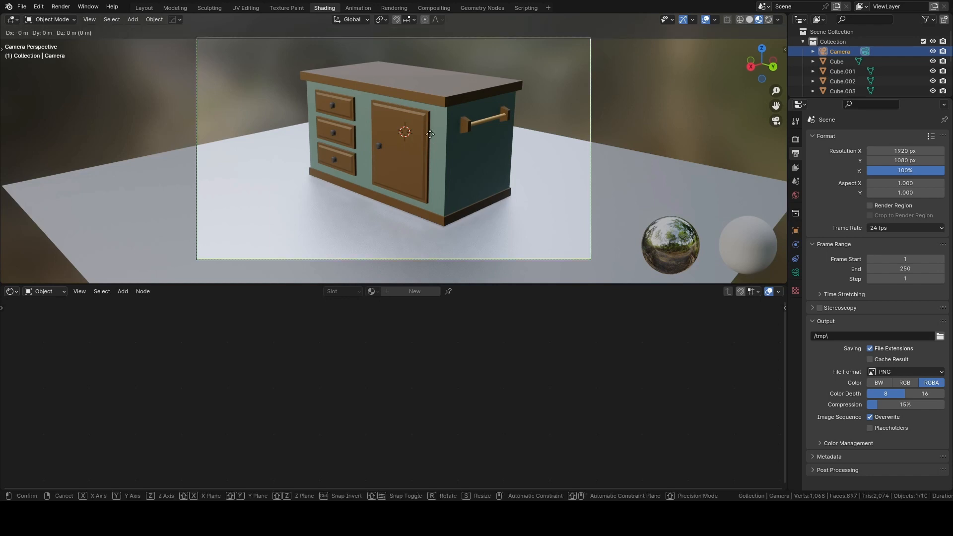
key("z")
key("z")
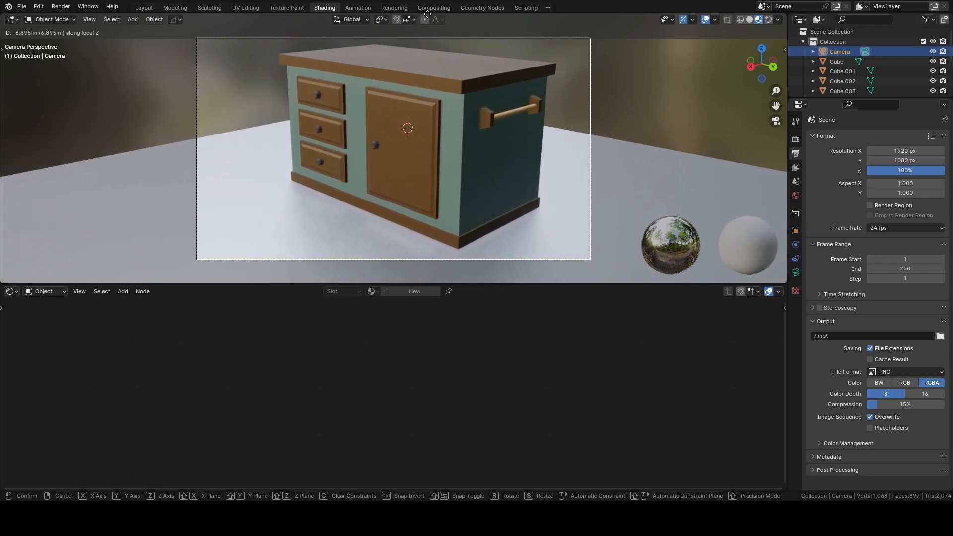
left_click(427, 282)
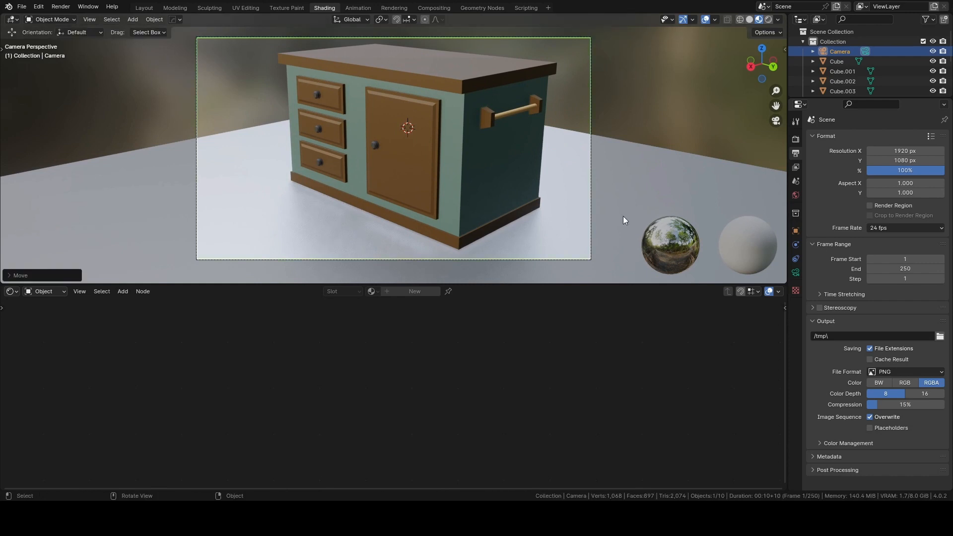
Apply the object transform of the floor plane.
left_click(645, 192)
scroll(645, 191, "down", 2)
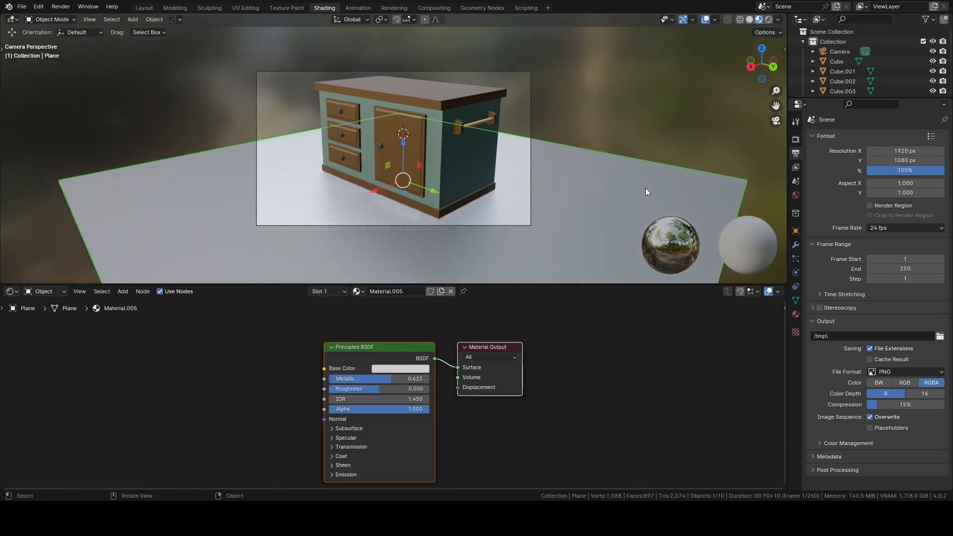
key("ctrl+a")
left_click(626, 187)
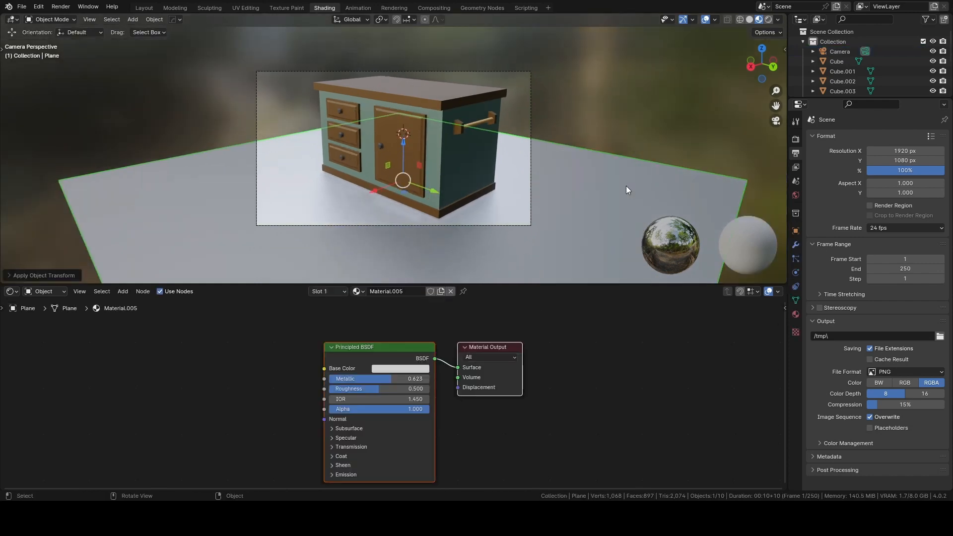
Extrude the floor plane's edge behind the island straight up along Z to form a tall backdrop wall.
key("ctrl+Tab")
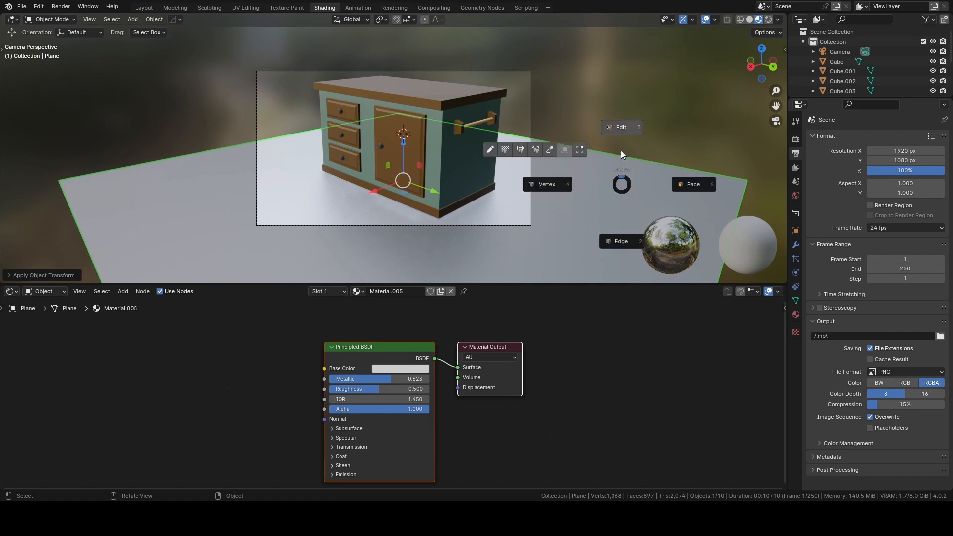
left_click(619, 126)
key("2")
left_click(603, 151)
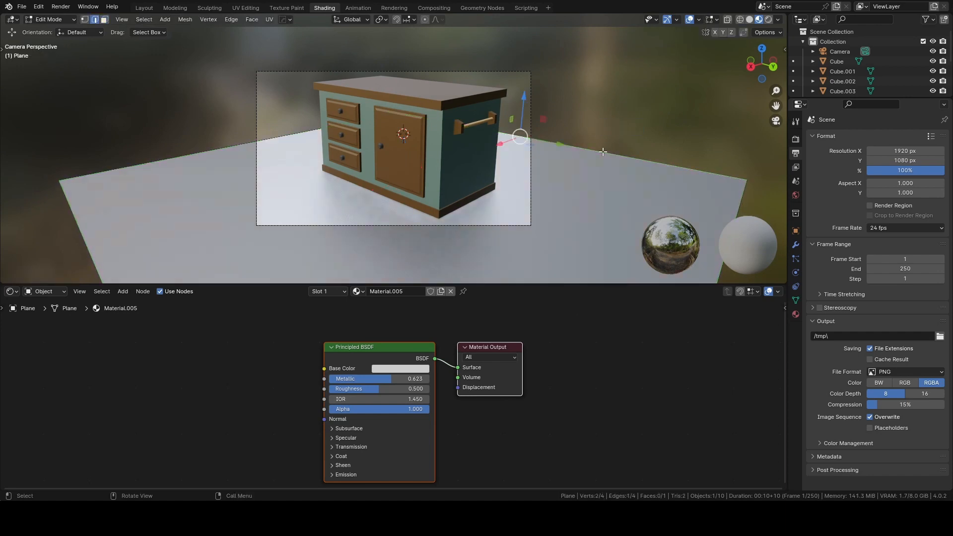
scroll(624, 156, "down", 3)
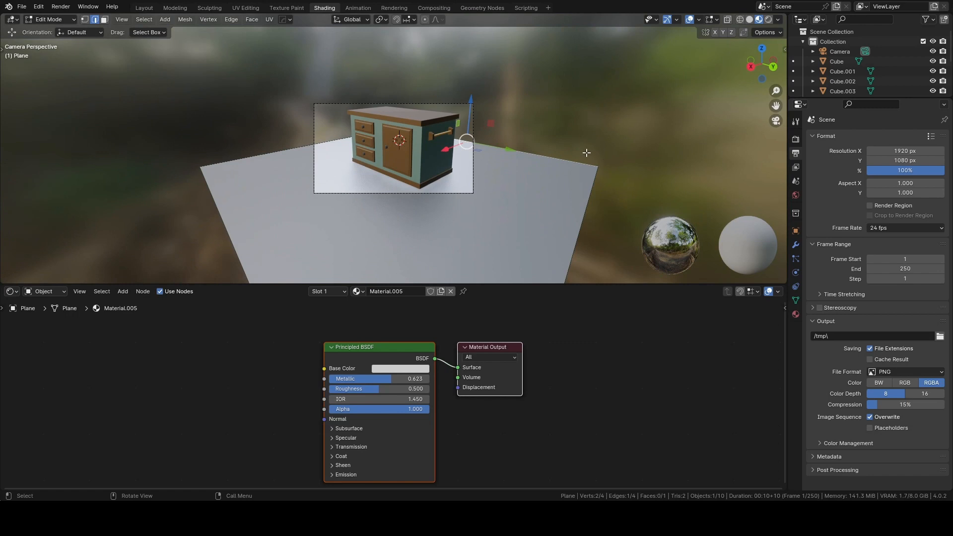
key("e")
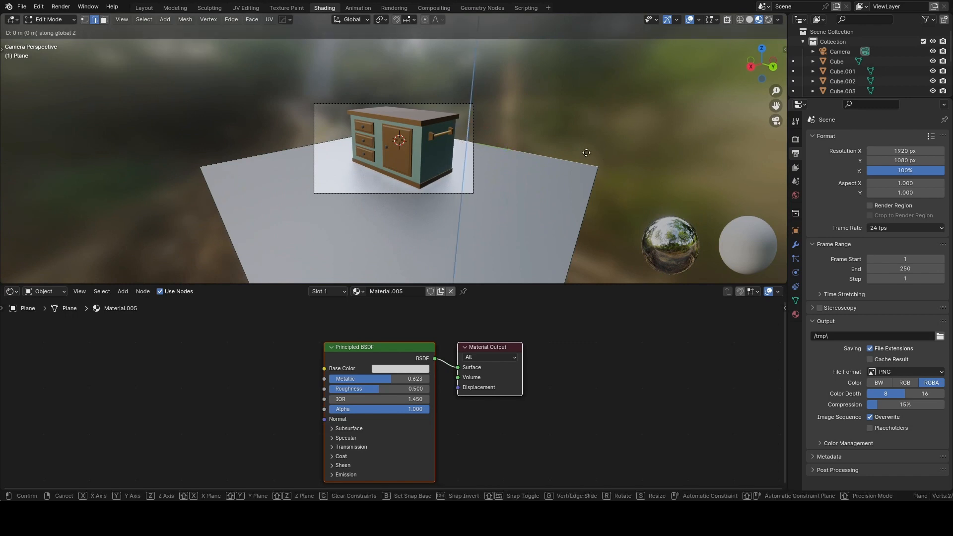
left_click(601, 263)
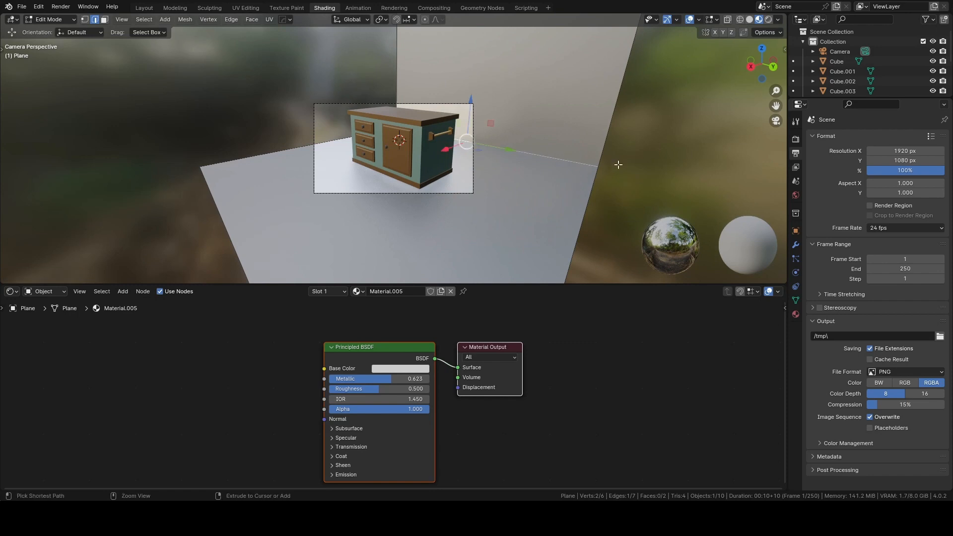
Bevel the edge between floor and backdrop wall about 9.5 m wide with several segments to form a curve.
key("ctrl+b")
scroll(666, 163, "up", 5)
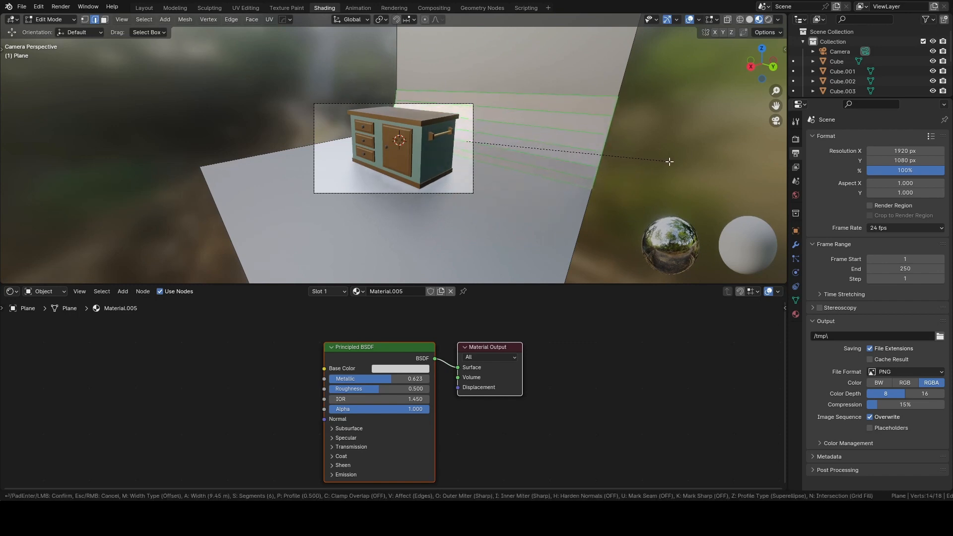
left_click(667, 162)
left_click(548, 212)
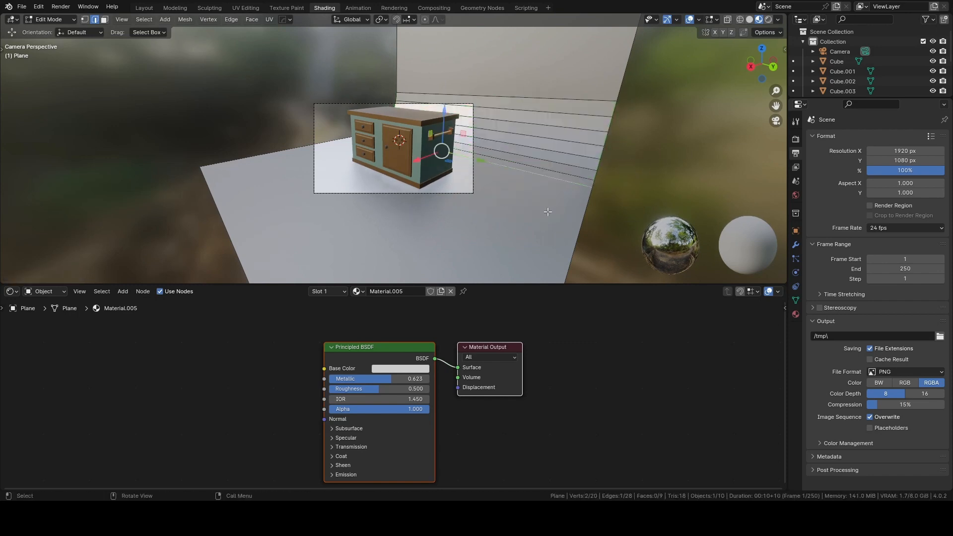
Return the backdrop to Object Mode and run the HardOps Sharpen operation to smooth its curve.
key("Tab")
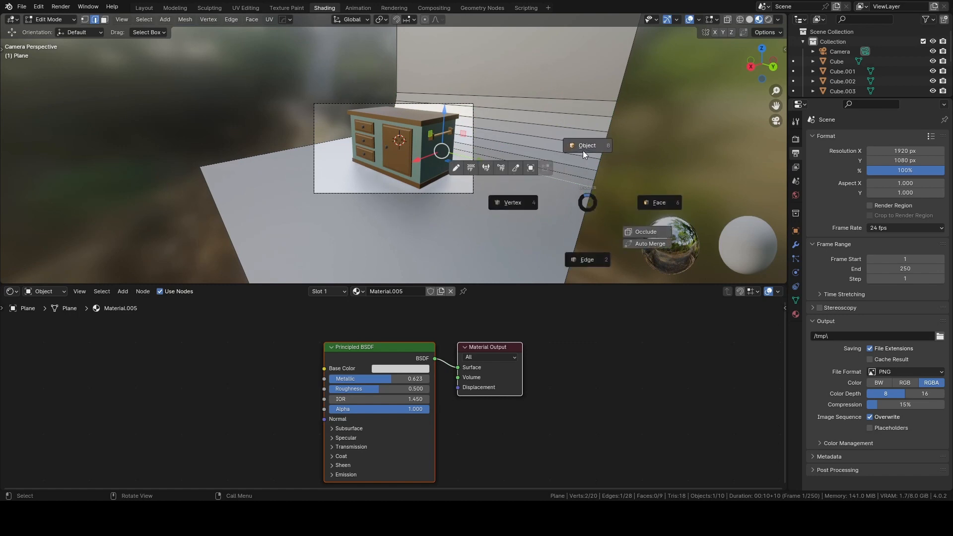
left_click(584, 149)
key("q")
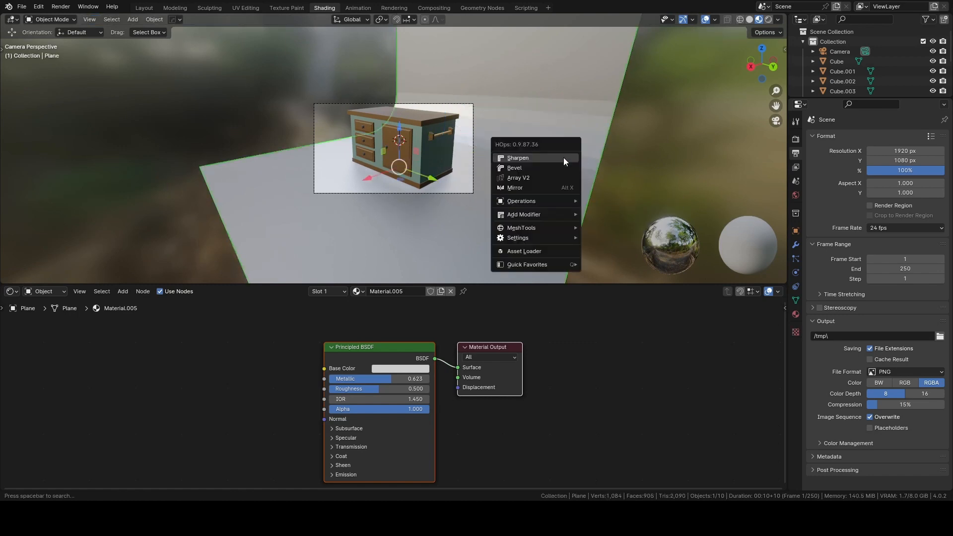
left_click(563, 157)
Switch to rendered shading, add an area light, and raise it above the island's countertop.
scroll(546, 171, "up", 1)
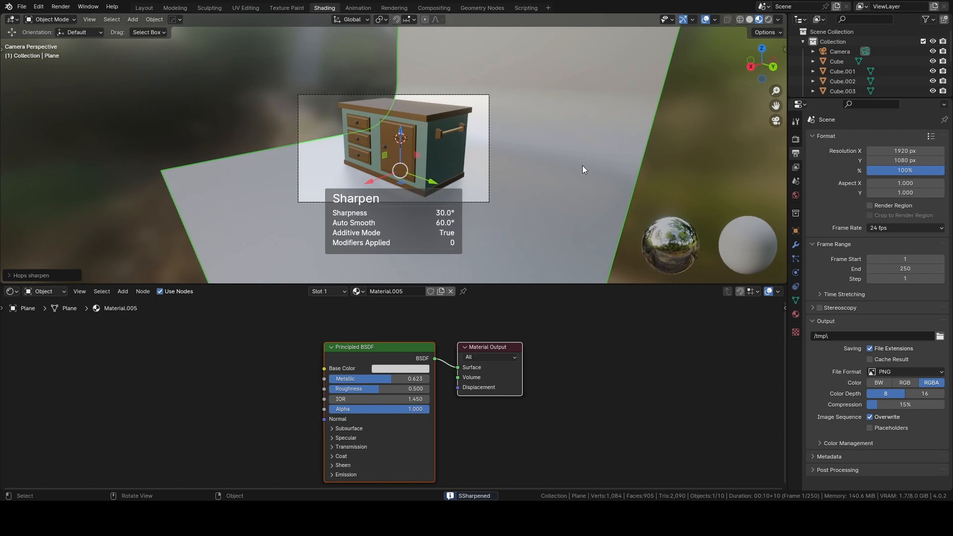
scroll(497, 163, "up", 1)
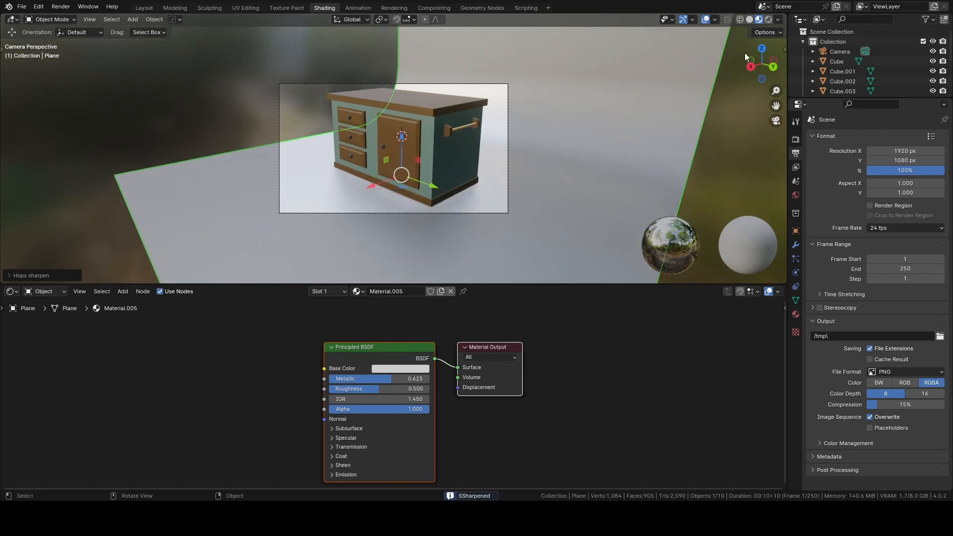
left_click(768, 20)
key("shift+a")
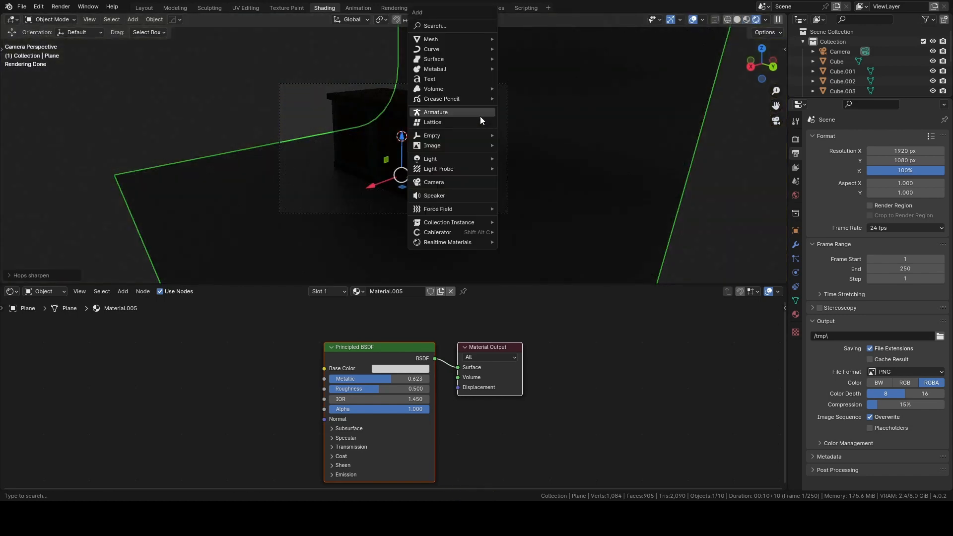
left_click(206, 79)
key("shift+a")
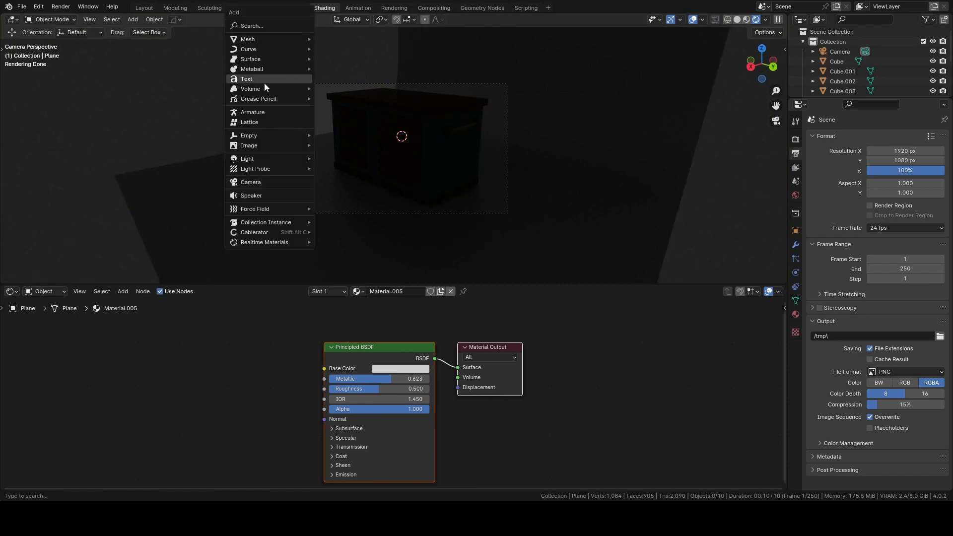
mouse_move(262, 159)
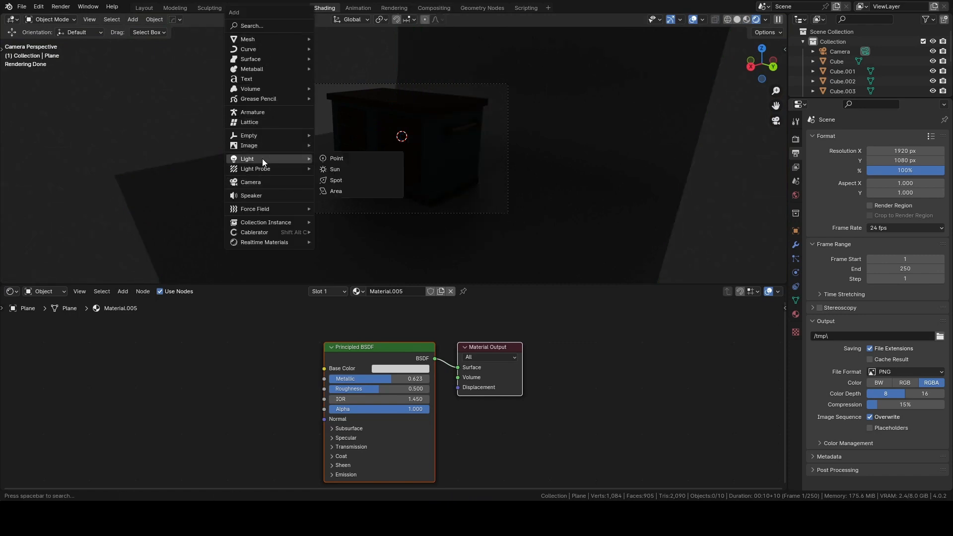
left_click(333, 191)
left_click_drag(409, 93, 409, 3)
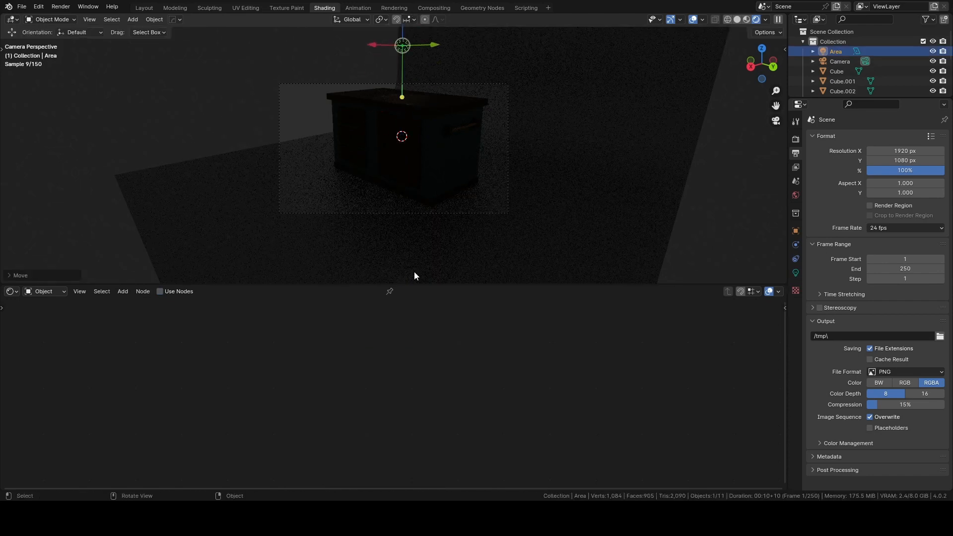
Set the area light's shape to Disk and its power to 10000 W.
left_click(795, 274)
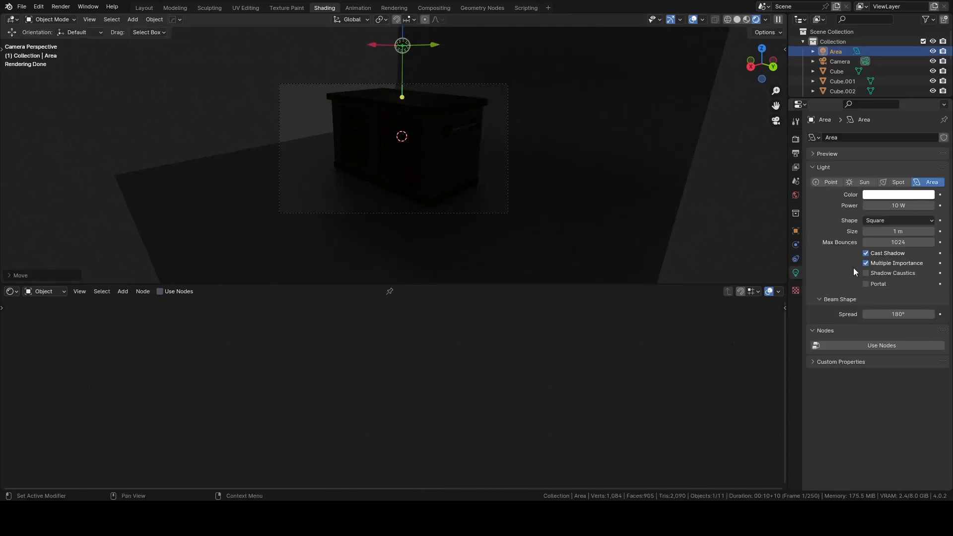
left_click(883, 222)
left_click(877, 255)
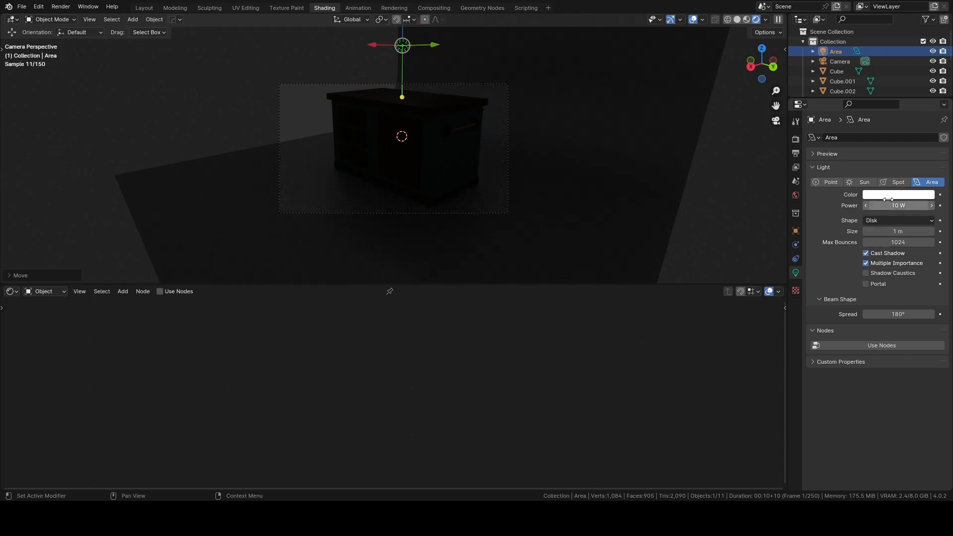
left_click(887, 206)
type("10000")
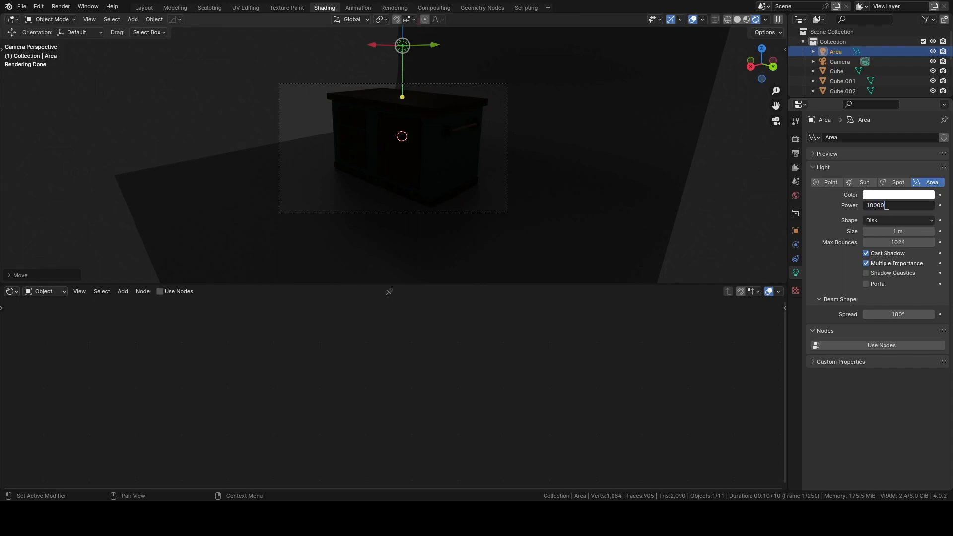
key("Return")
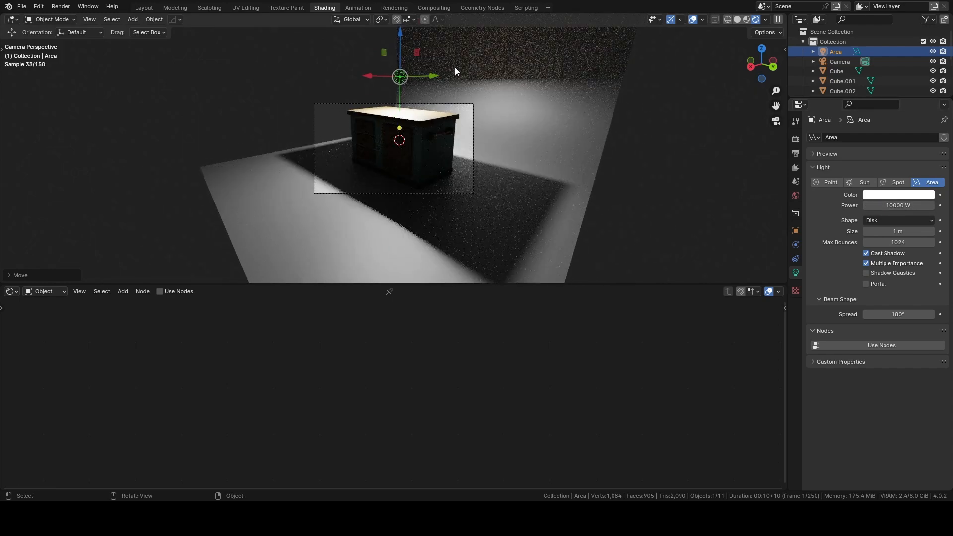
Scale up the area light and move it along X until it hangs out in front of the island's drawer side.
key("s")
left_click(727, 63)
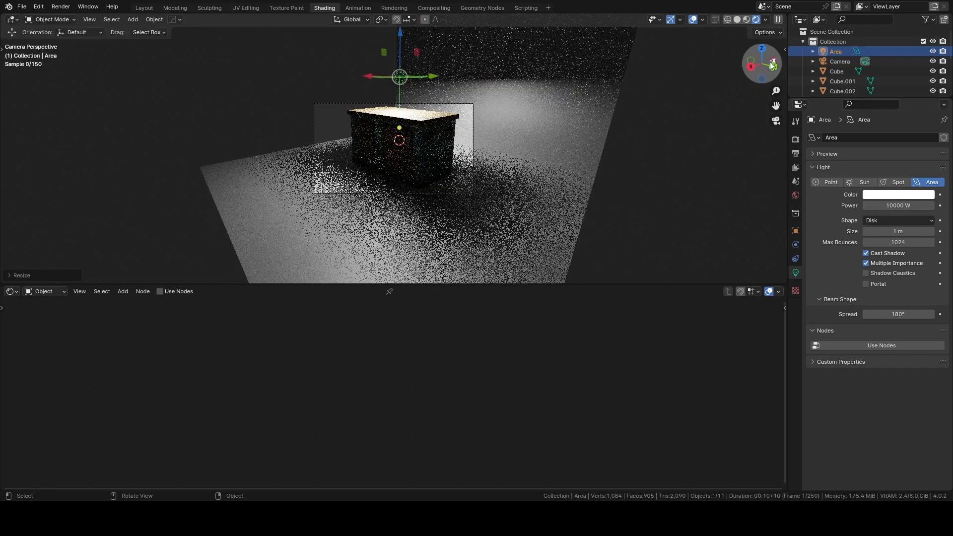
middle_click_drag(442, 68, 424, 79)
scroll(424, 83, "down", 5)
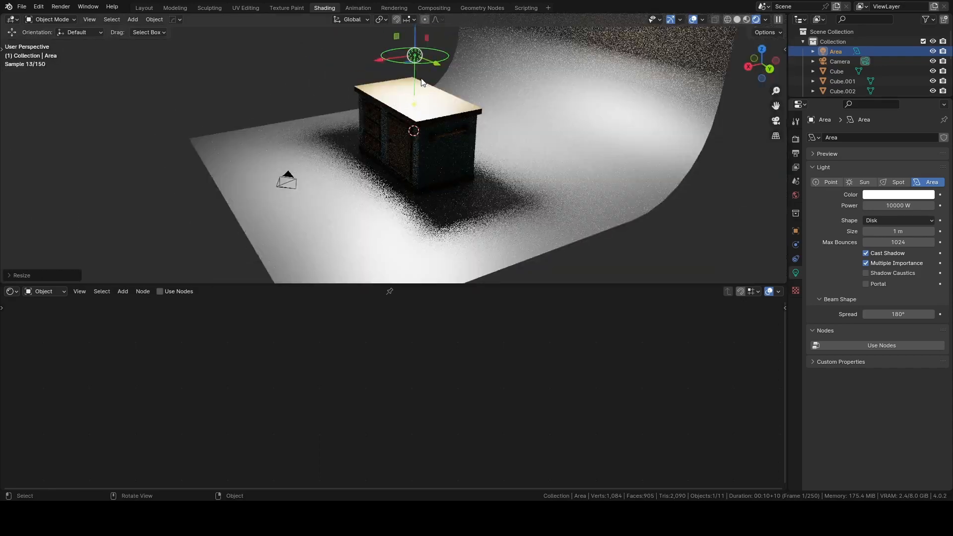
key("g")
key("x")
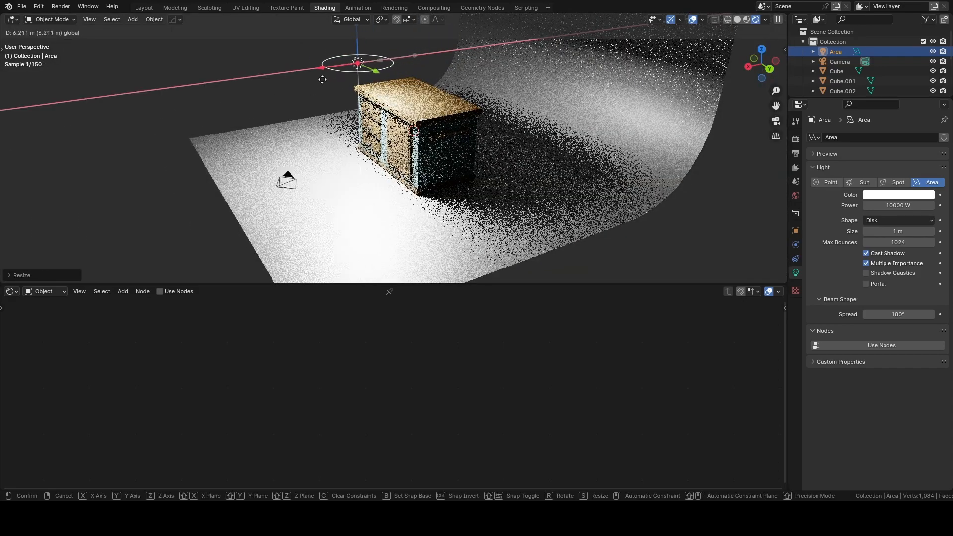
left_click(305, 80)
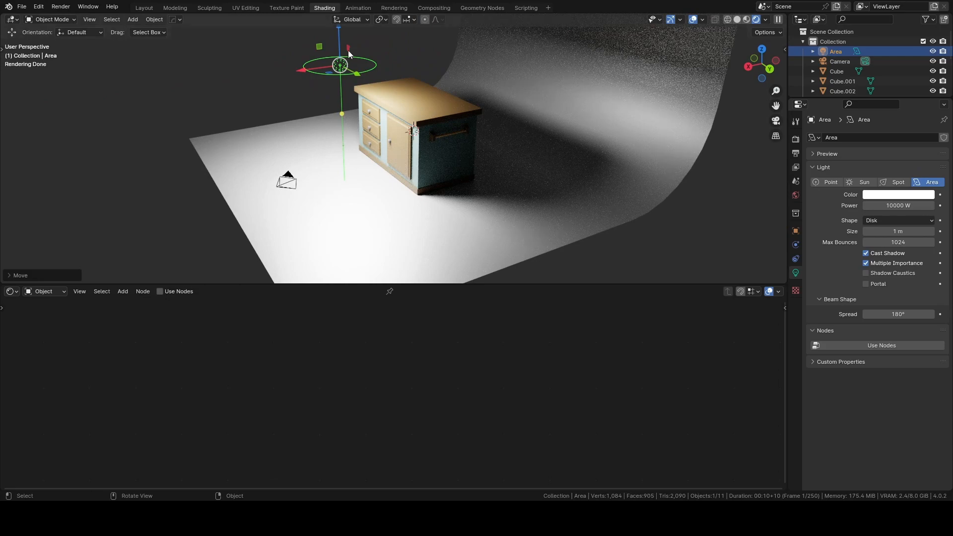
Raise the area light several metres along Z so it sits well above the island.
middle_click_drag(349, 53, 350, 111, "shift")
key("g")
key("z")
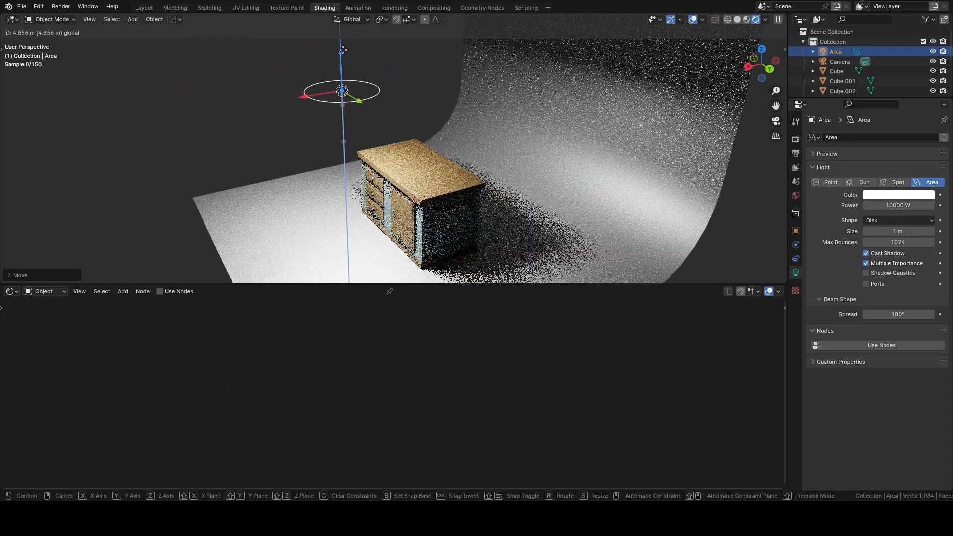
left_click(348, 62)
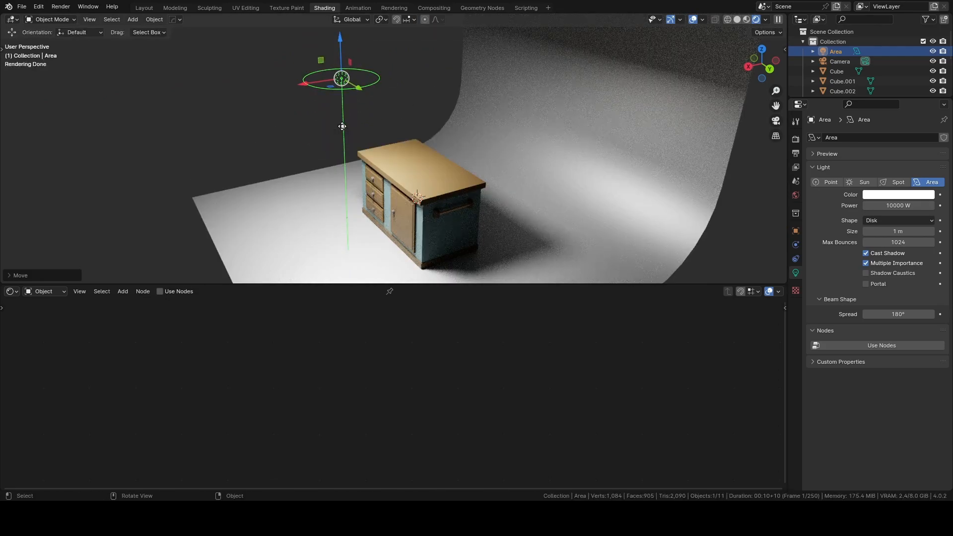
key("shift+t")
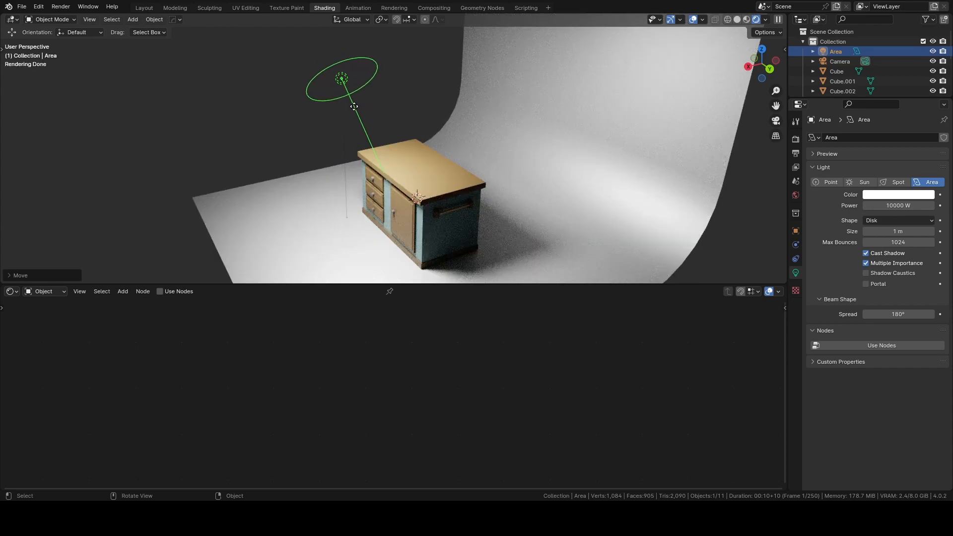
left_click(354, 106)
key("ctrl+z")
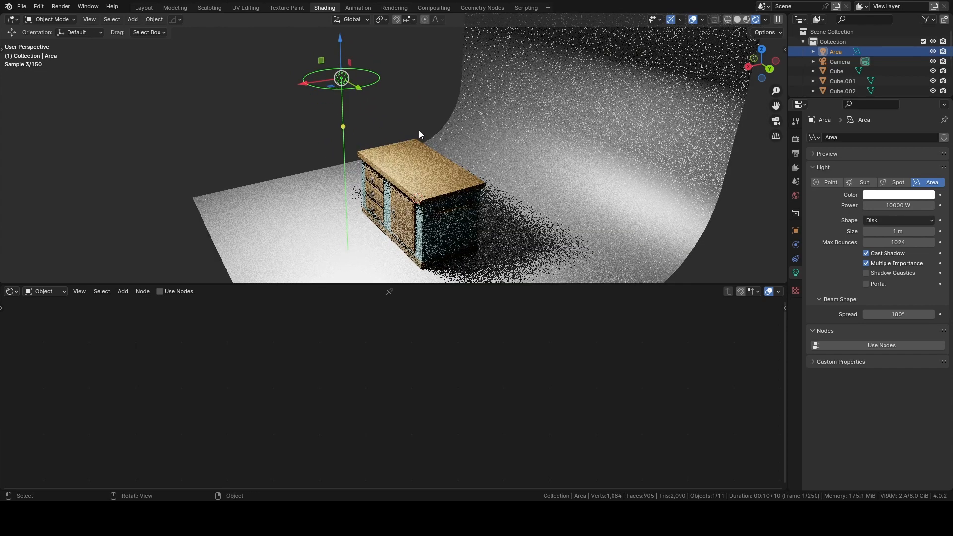
From the top view, duplicate the area light and place the copy about 7.9 m along -X and 15.4 m along Y, beyond the towel-bar end.
left_click(761, 49)
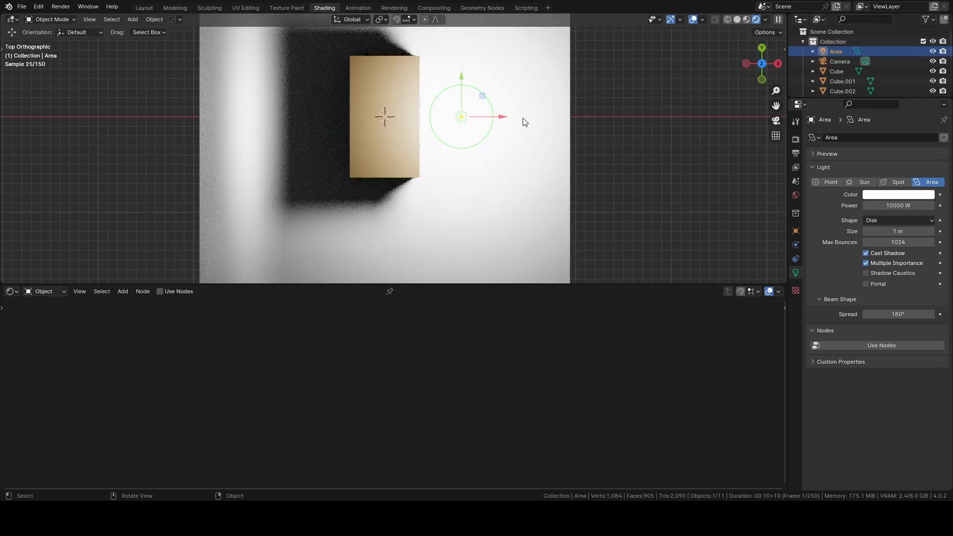
scroll(516, 114, "down", 2)
middle_click_drag(460, 125, 453, 153, "shift")
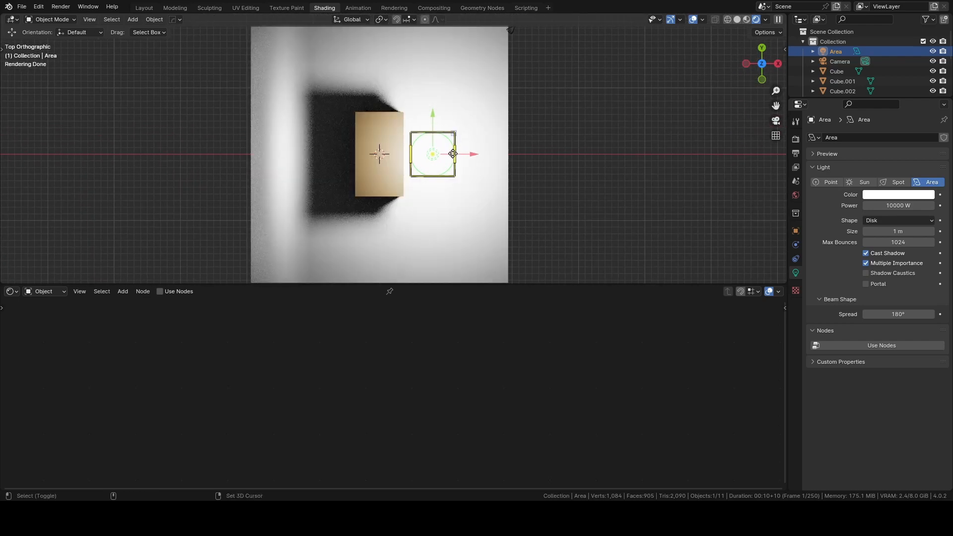
key("shift+d")
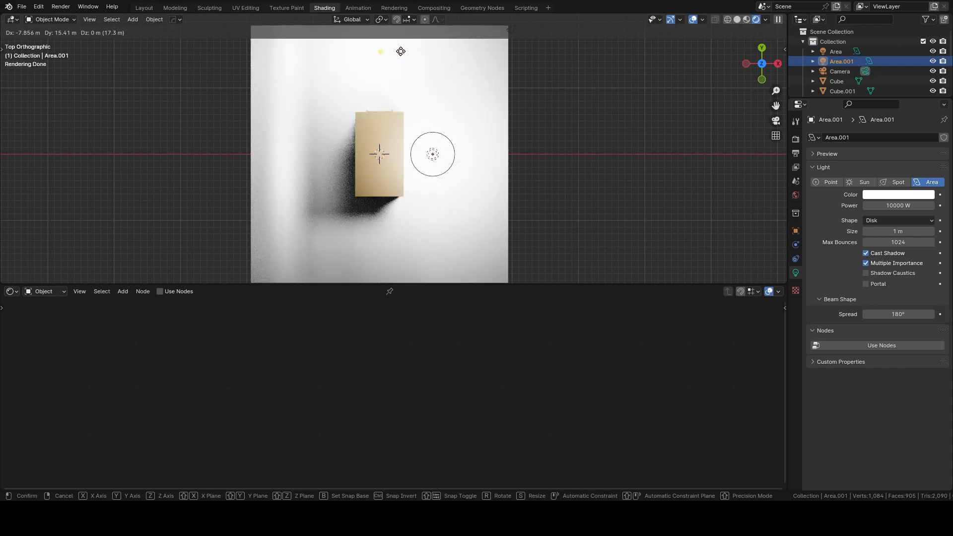
left_click(400, 51)
Aim both area lights at the island and frame the scene through the camera.
middle_click_drag(615, 103, 392, 132)
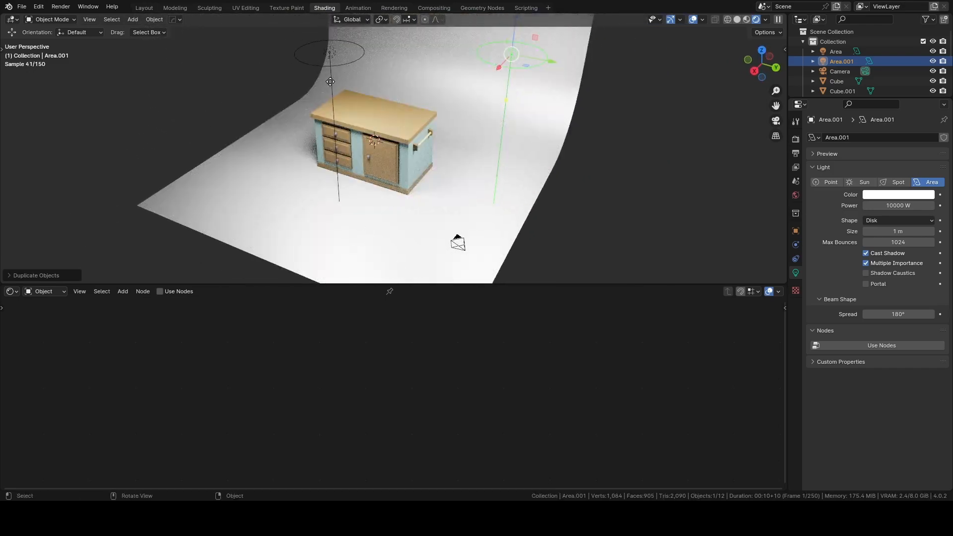
left_click_drag(507, 100, 423, 125)
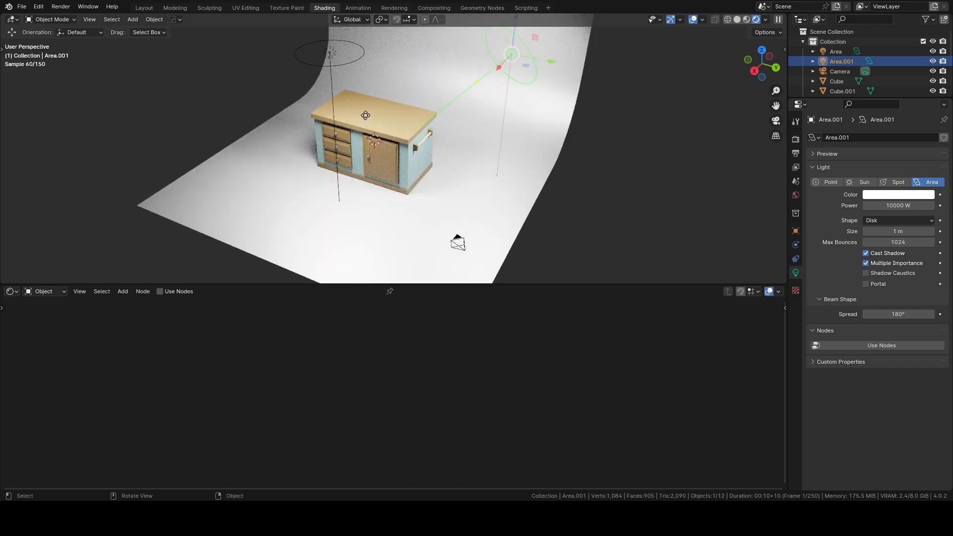
left_click(329, 53)
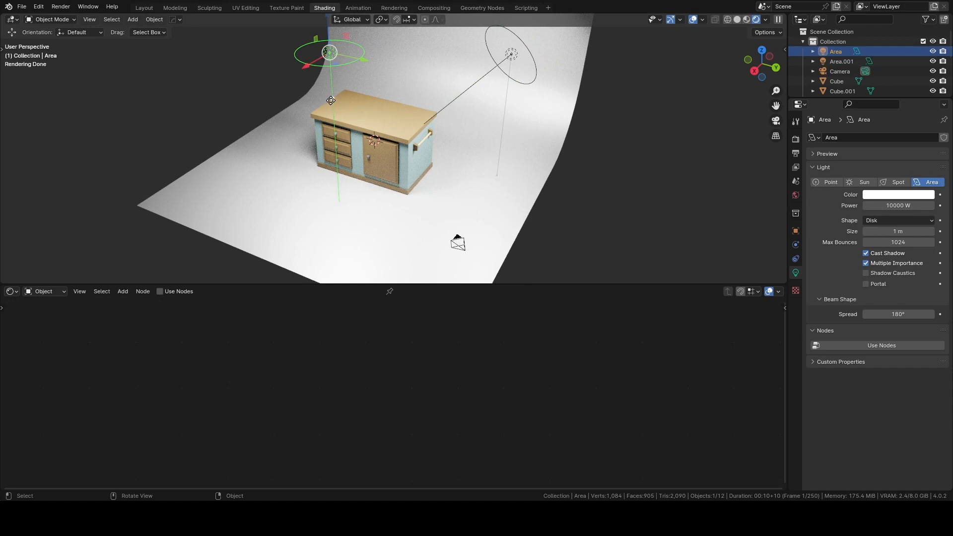
left_click_drag(332, 101, 351, 123)
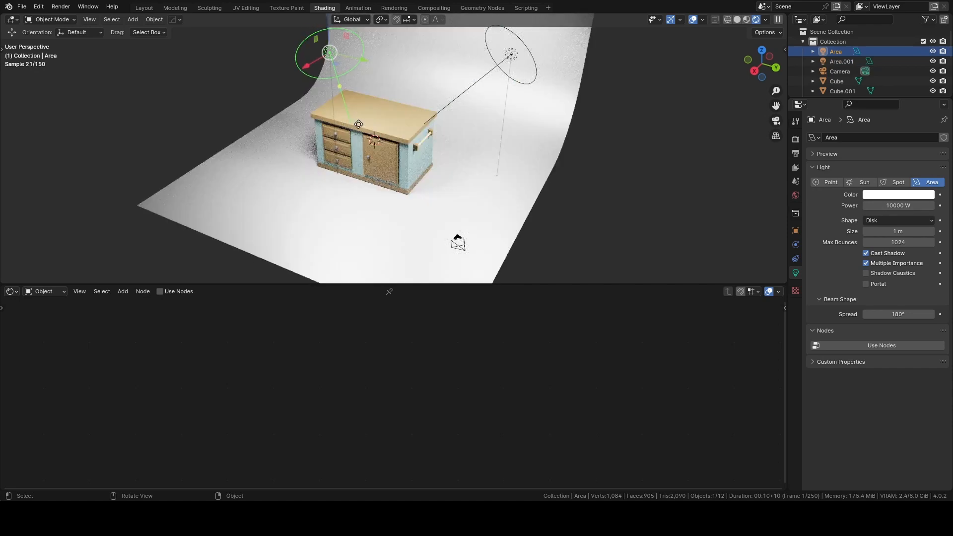
key("KP_0")
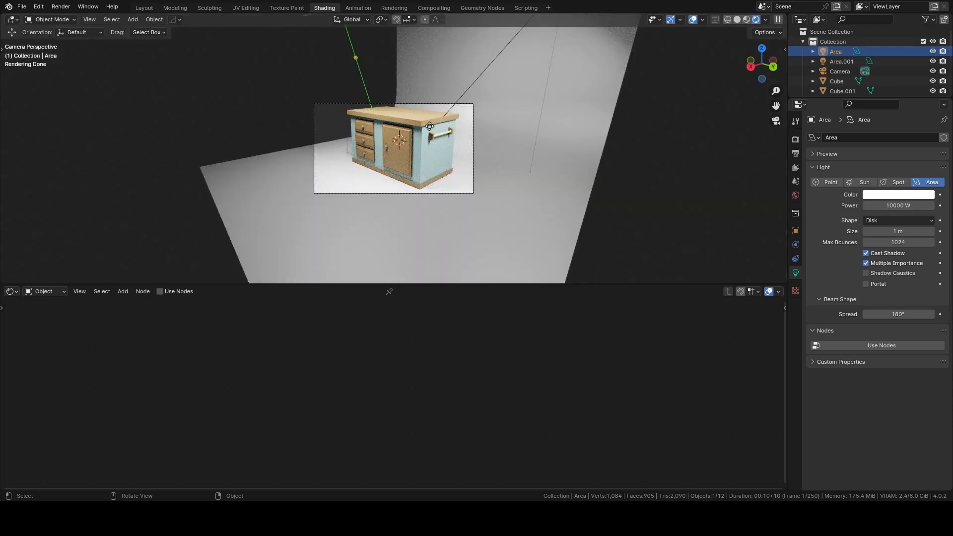
scroll(401, 119, "up", 4)
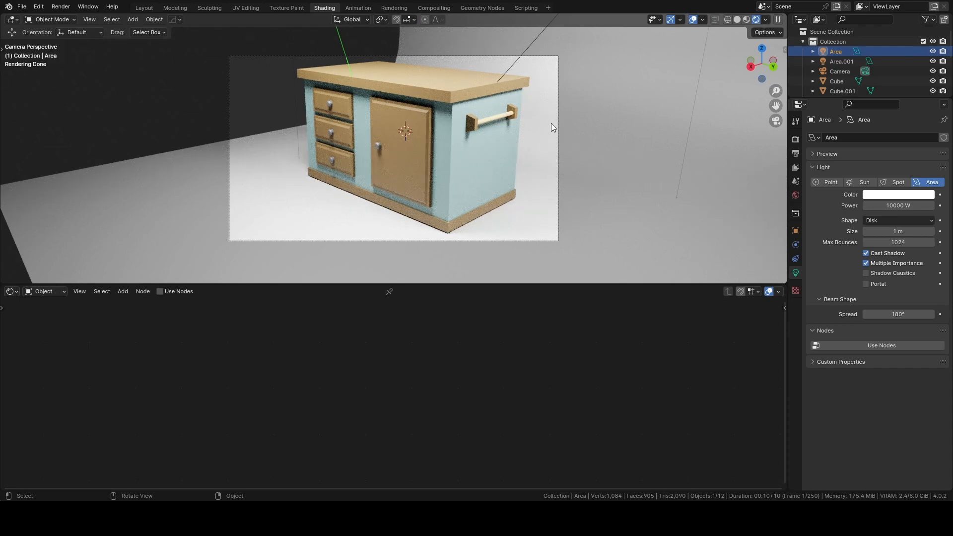
middle_click_drag(551, 124, 553, 124, "shift")
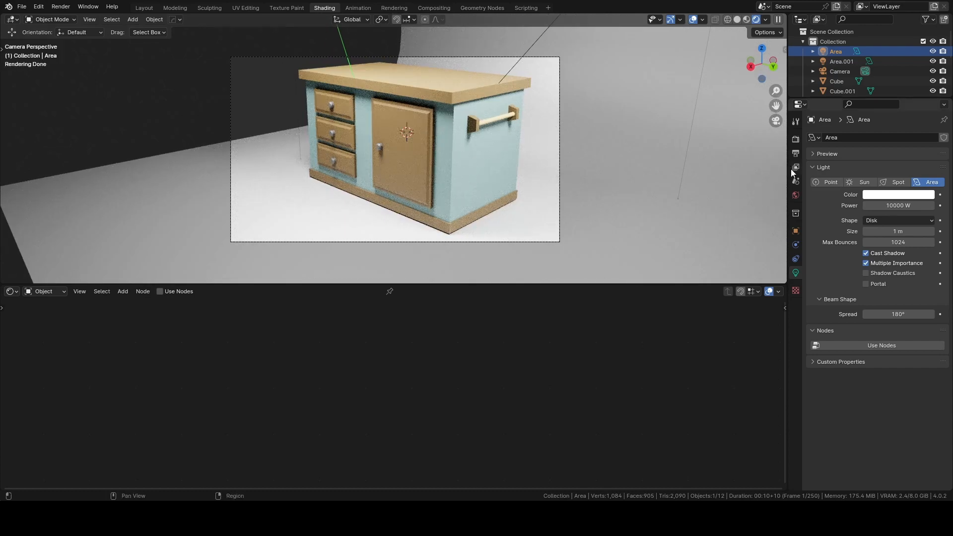
Darken the base color of the island's blue body to a value of about 0.112.
left_click(797, 140)
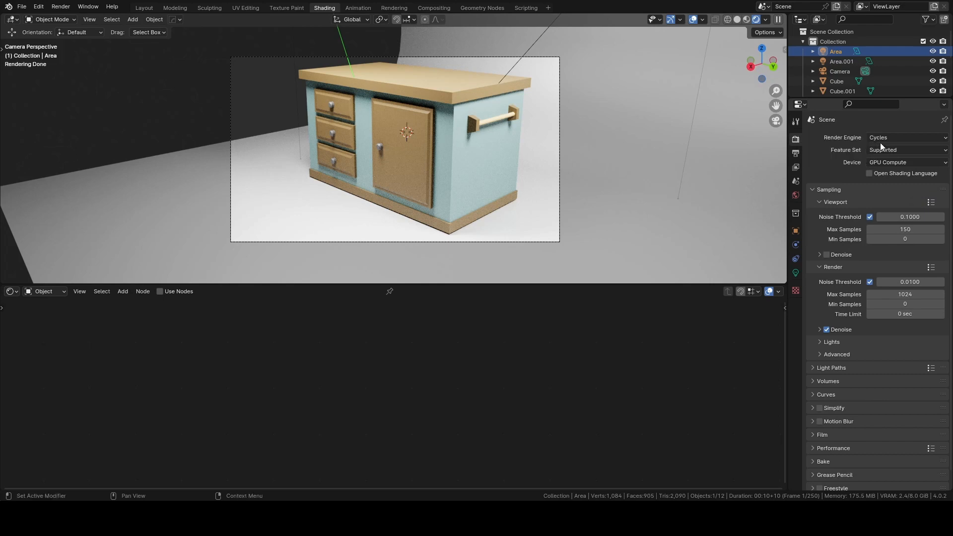
left_click(451, 178)
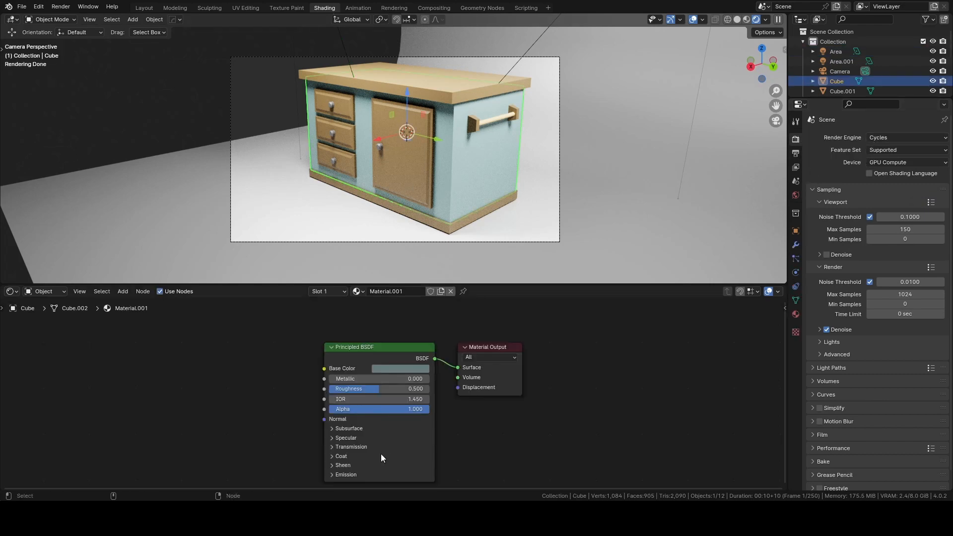
left_click(399, 370)
left_click(464, 275)
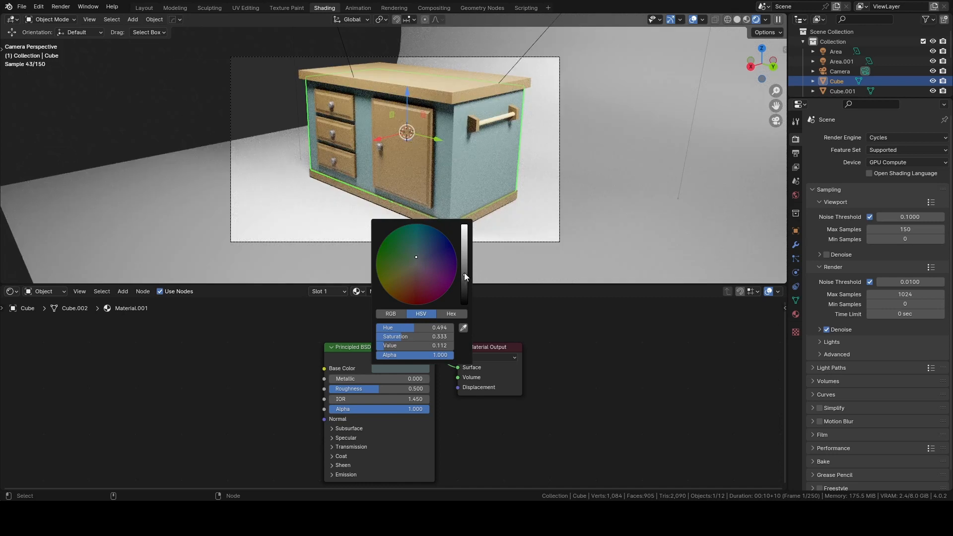
Darken the brown base color of the wood material shared by the drawers, door, countertop and base trim.
left_click(405, 177)
left_click(389, 368)
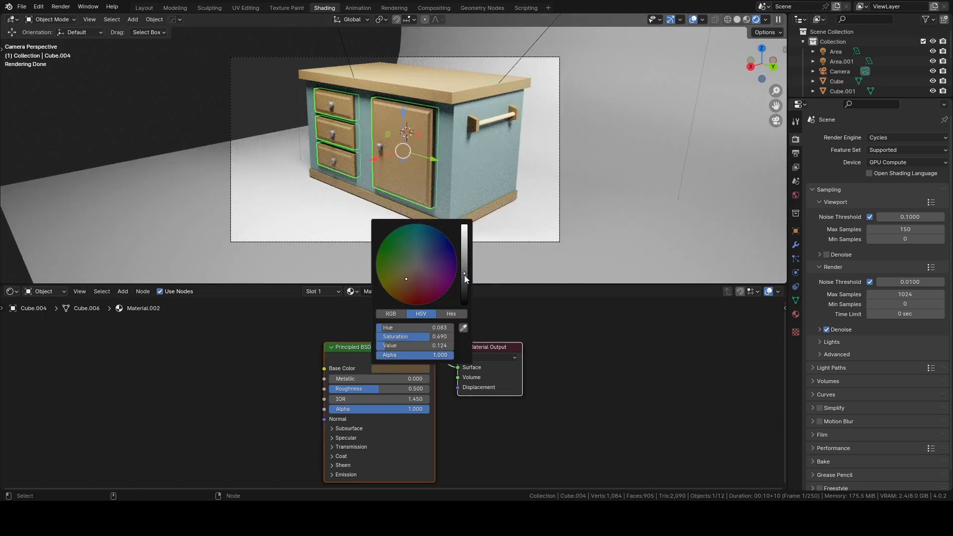
left_click_drag(464, 275, 463, 287)
Deselect everything and limit viewport rendering to a region enclosing the camera frame.
left_click(183, 119)
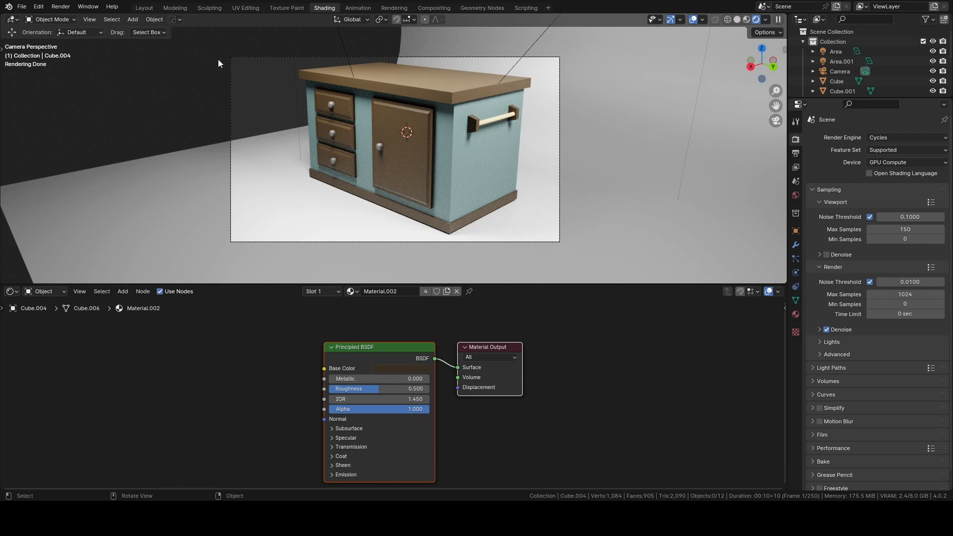
key("b")
left_click_drag(220, 48, 574, 248)
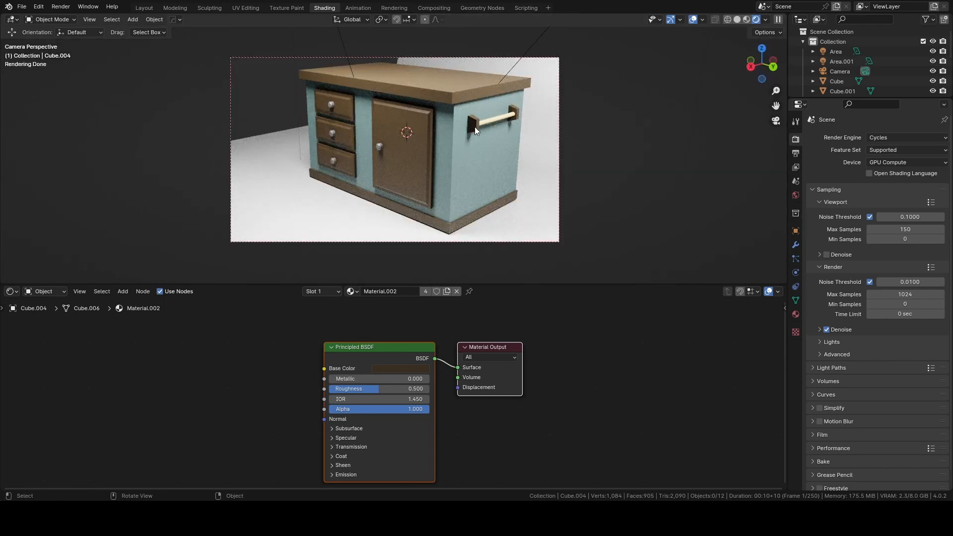
Darken the backdrop material's base color from near white to a medium grey.
left_click(328, 227)
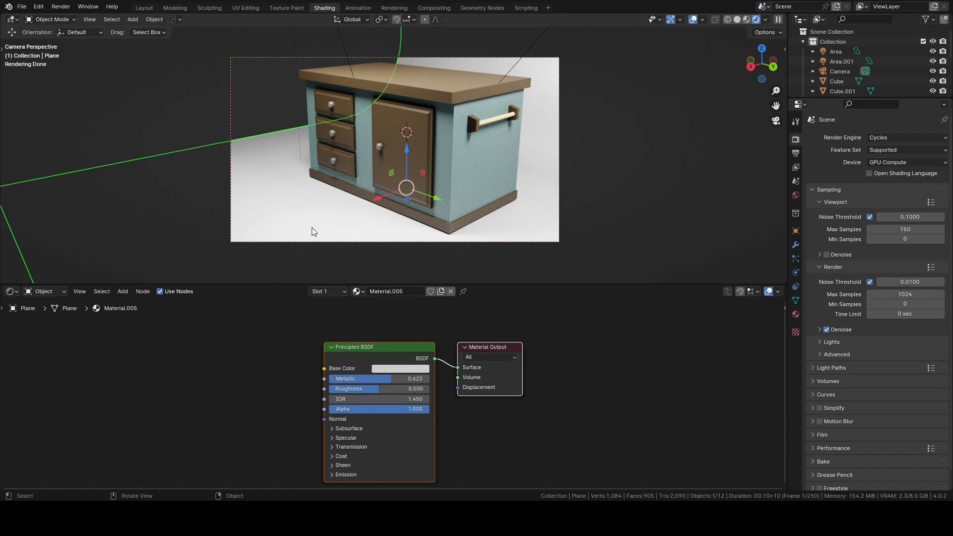
left_click(392, 368)
left_click_drag(464, 240, 464, 266)
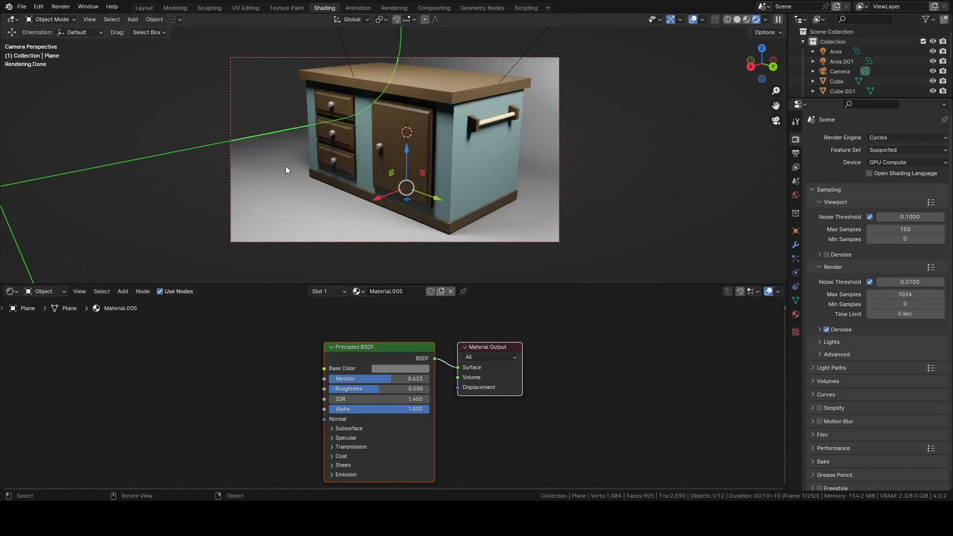
Widen the backdrop about 3.15 times along Y and set its material's Metallic to 0.405.
key("s")
key("x")
key("y")
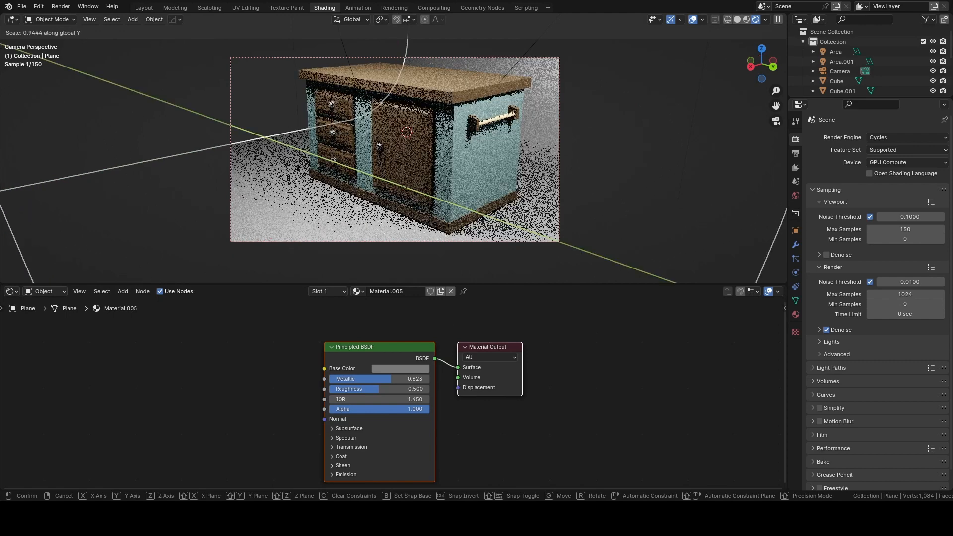
left_click(23, 130)
left_click(210, 81)
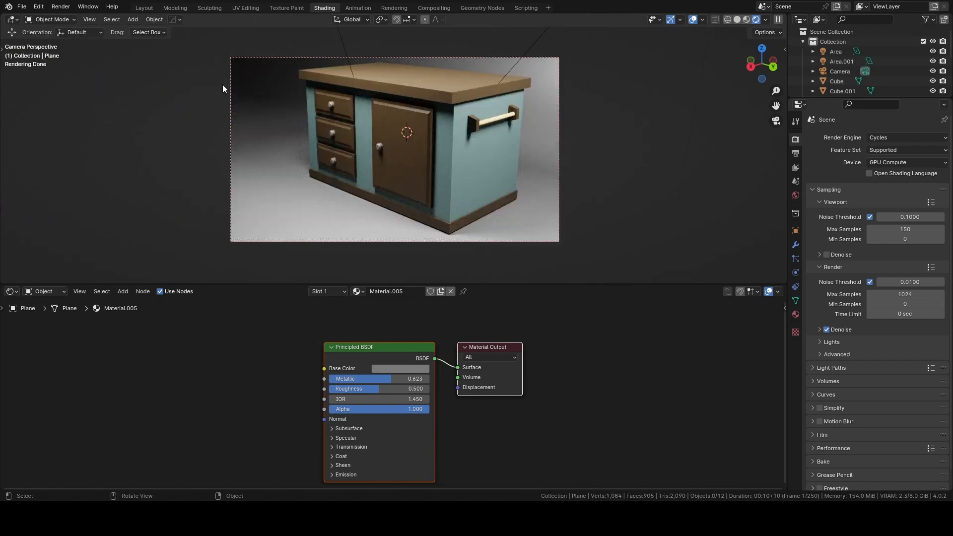
left_click_drag(378, 378, 370, 379)
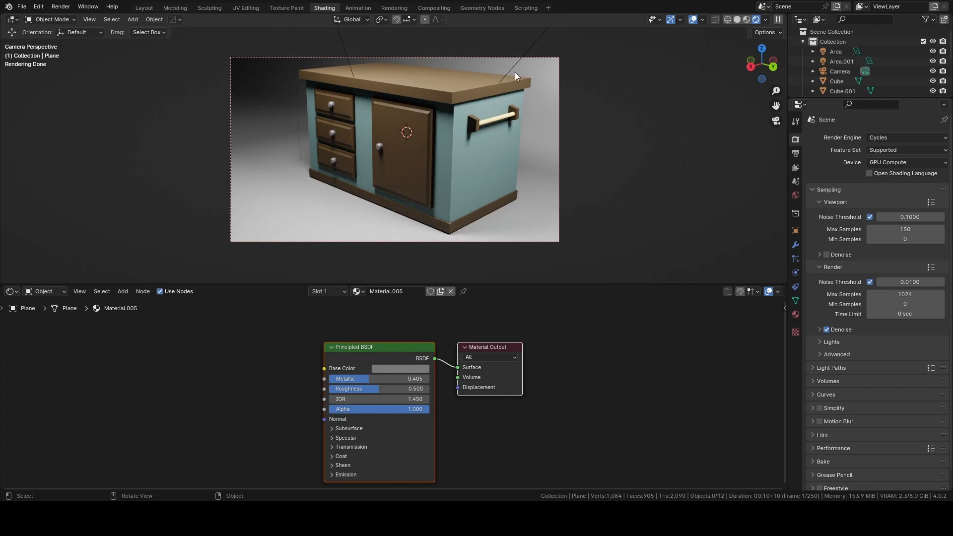
Bevel the countertop's four vertical corner edges with a width of about 0.249 m and 4 segments.
left_click(447, 97)
key("Tab")
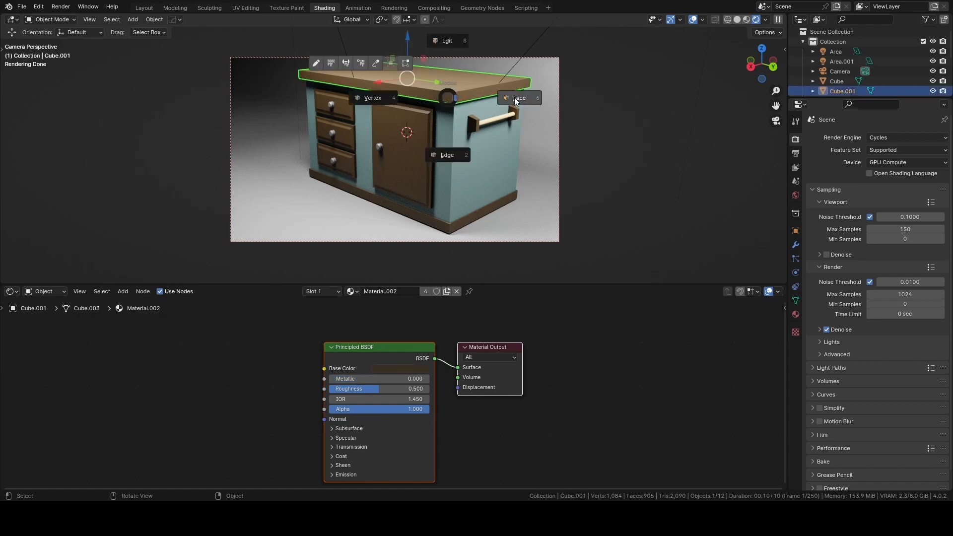
left_click(460, 49)
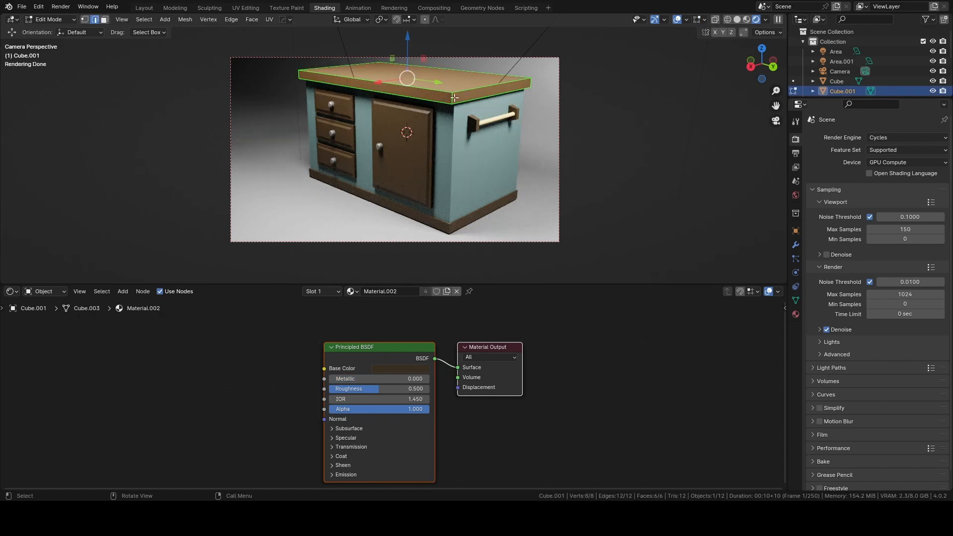
left_click(453, 99)
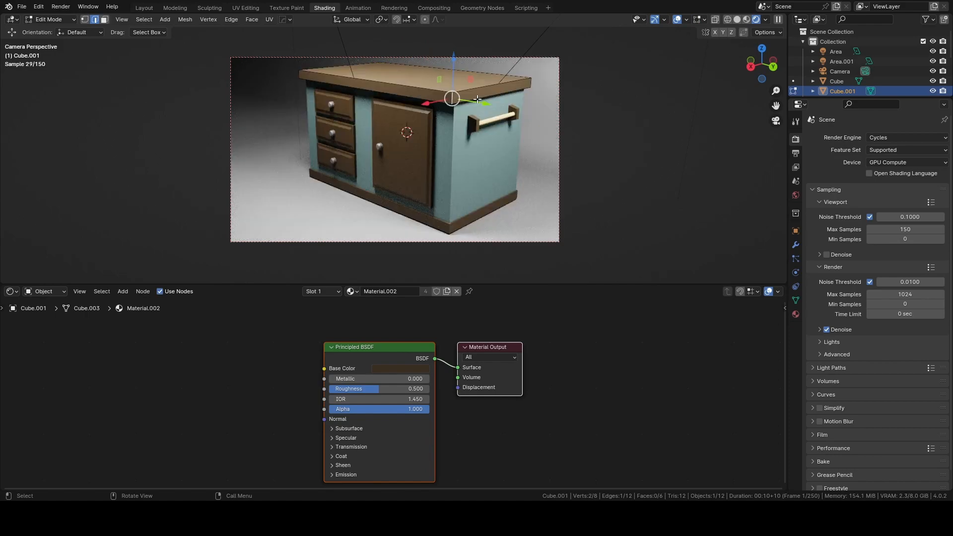
left_click(299, 76, "shift")
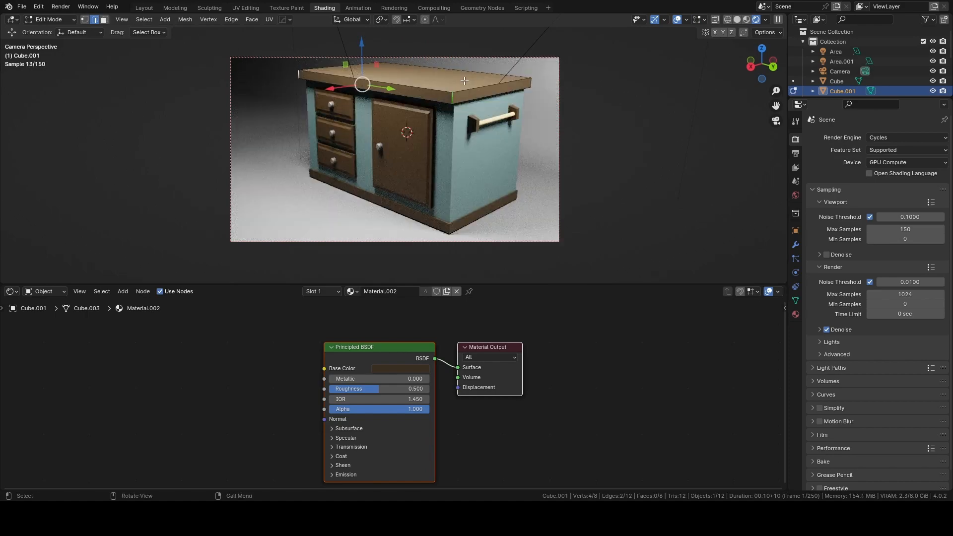
left_click(530, 83, "shift")
middle_click_drag(468, 79, 612, 68)
scroll(612, 68, "up", 3)
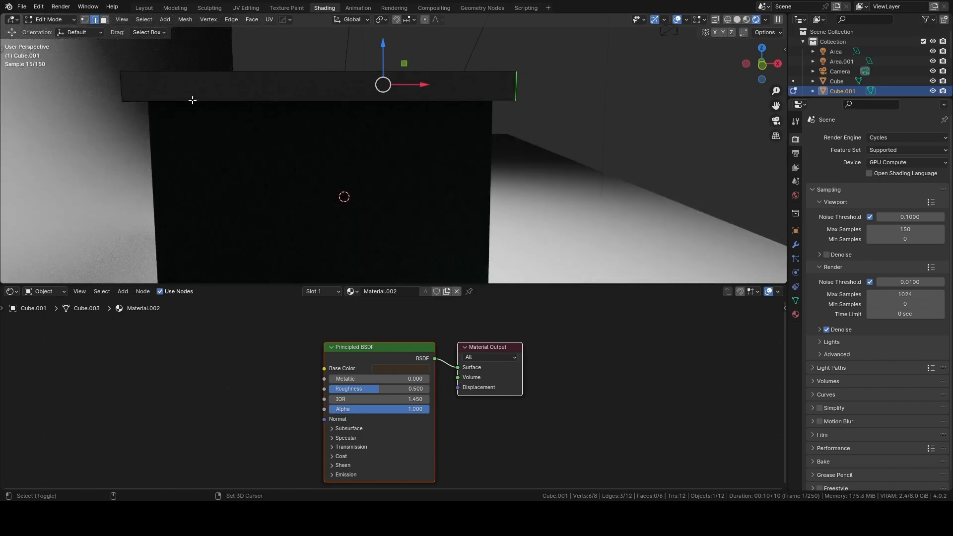
scroll(562, 70, "down", 6)
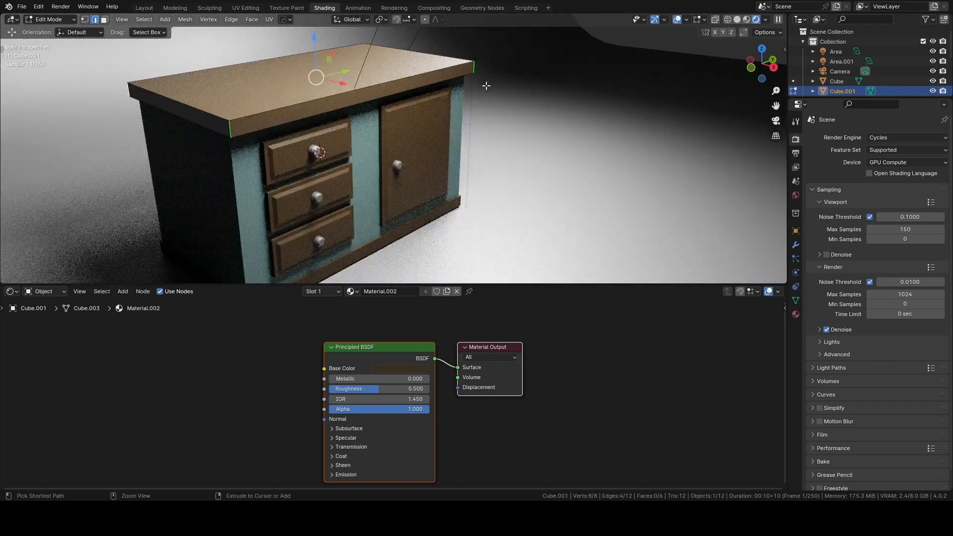
key("ctrl+b")
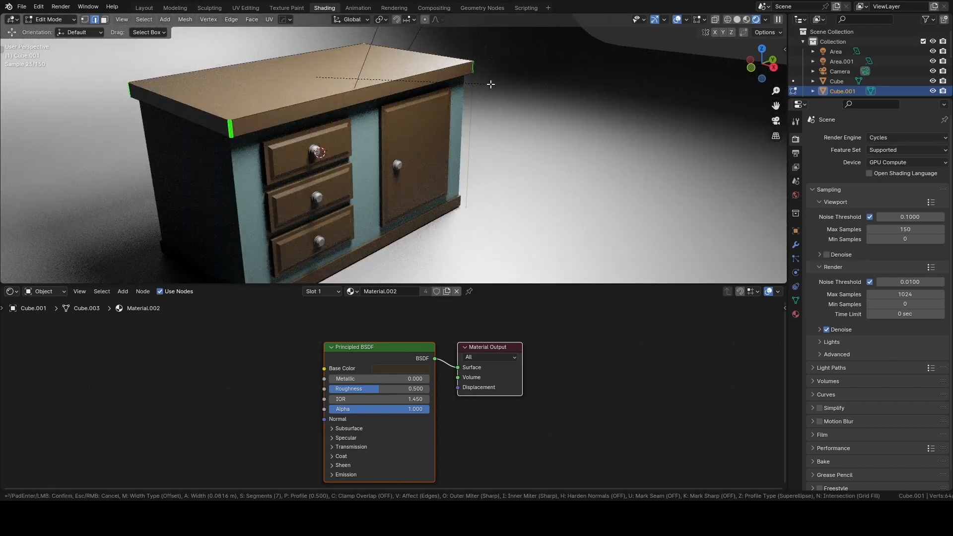
scroll(491, 85, "down", 1)
scroll(491, 84, "down", 2)
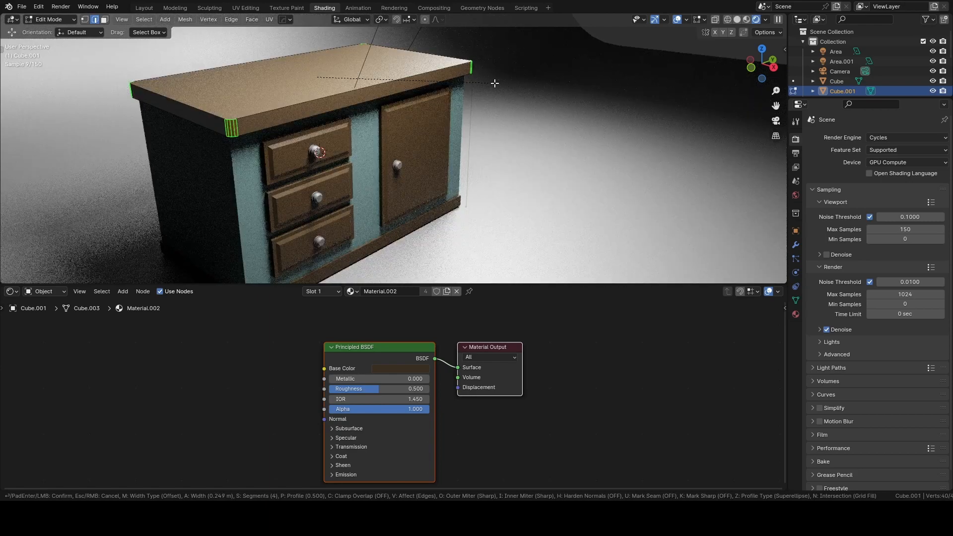
left_click(494, 84)
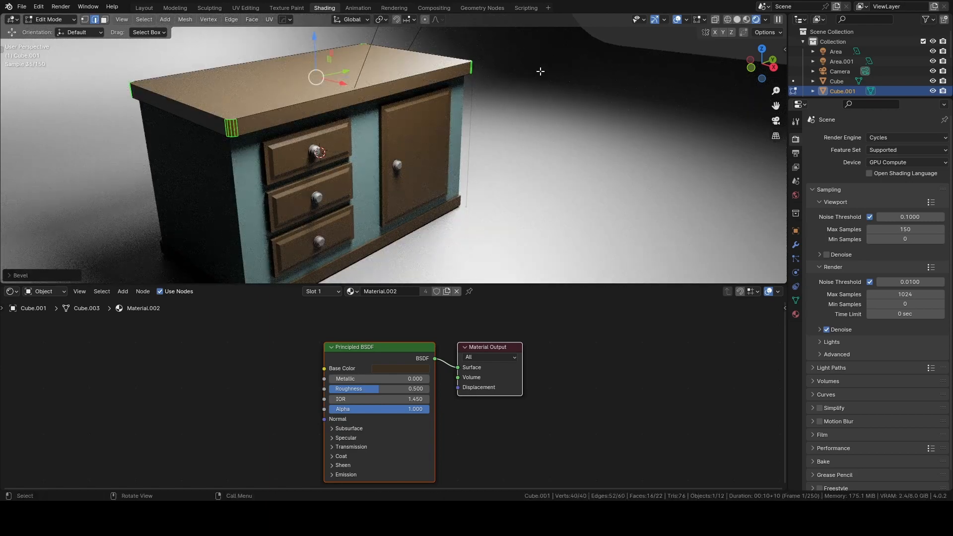
key("Tab")
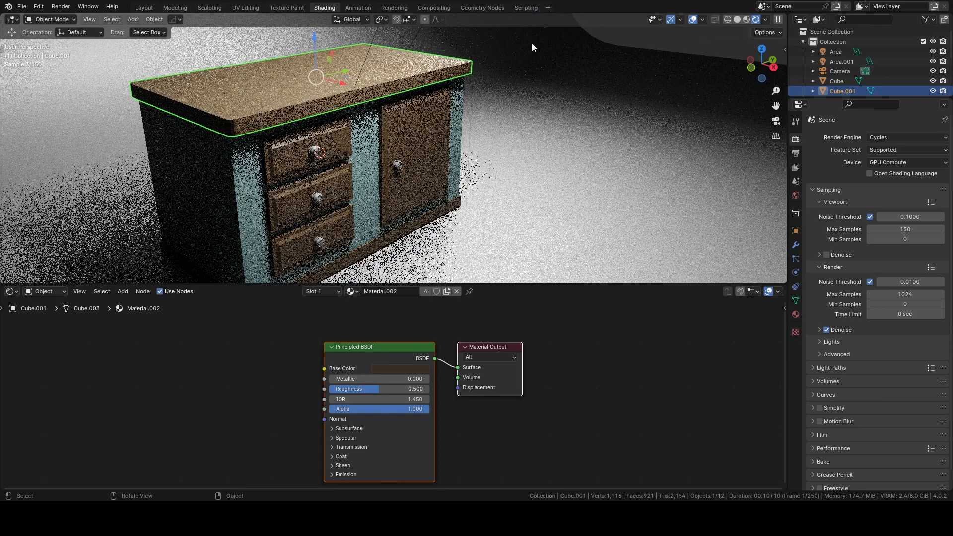
Return to the camera view, sharpen the countertop's shading with 30° sharpness and 60° auto smooth, and deselect everything.
key("KP_0")
left_click(576, 86)
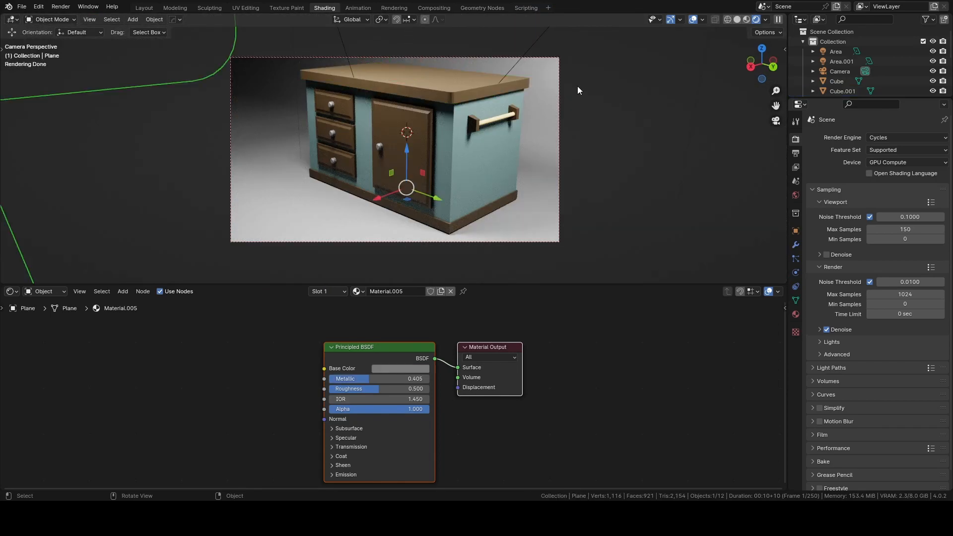
left_click(464, 84)
key("q")
left_click(464, 84)
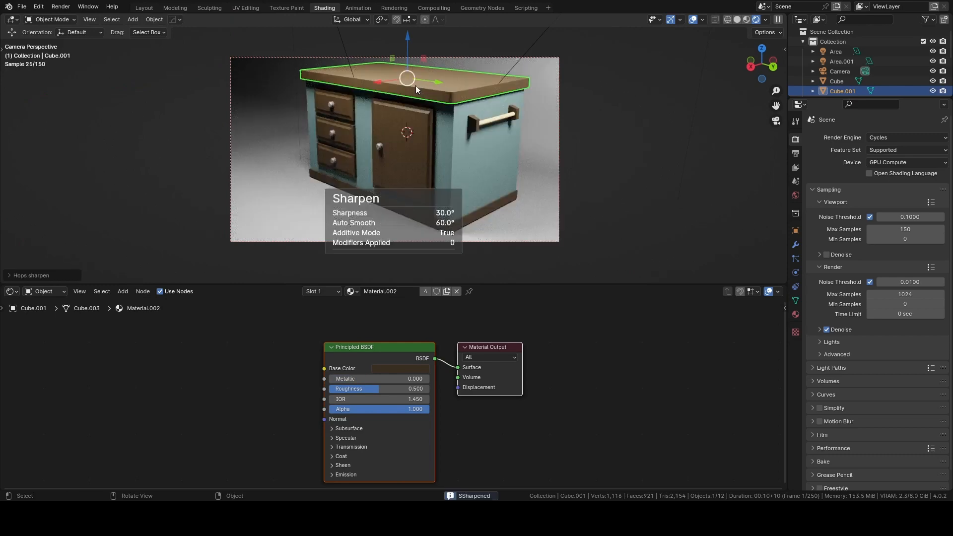
scroll(415, 85, "up", 1)
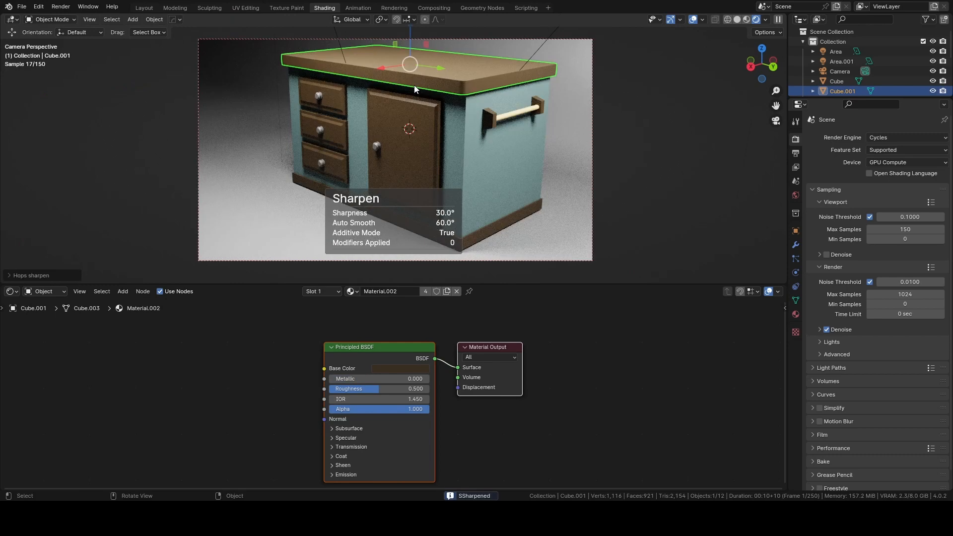
left_click(148, 85)
left_click(136, 52)
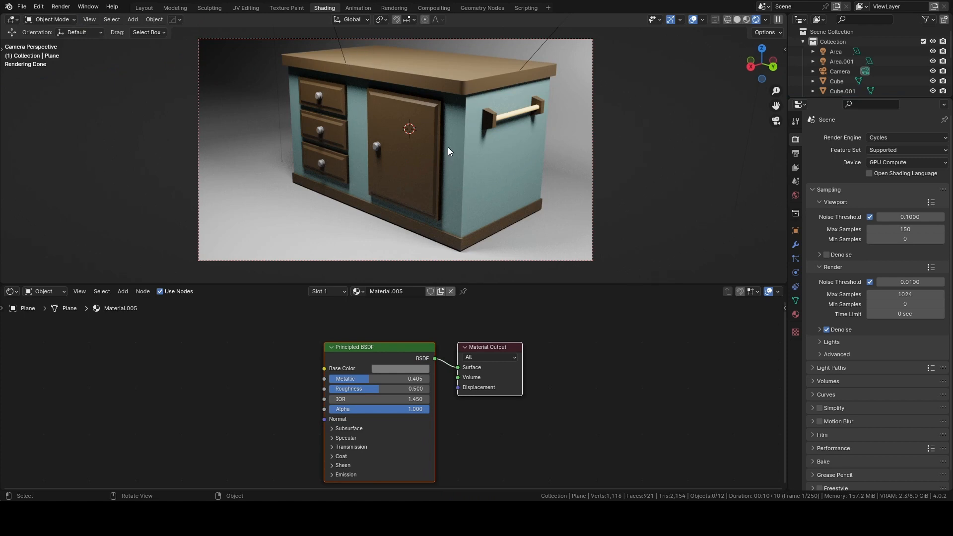
Show the scene's output settings and render a still image from the camera.
left_click(61, 7)
left_click(796, 154)
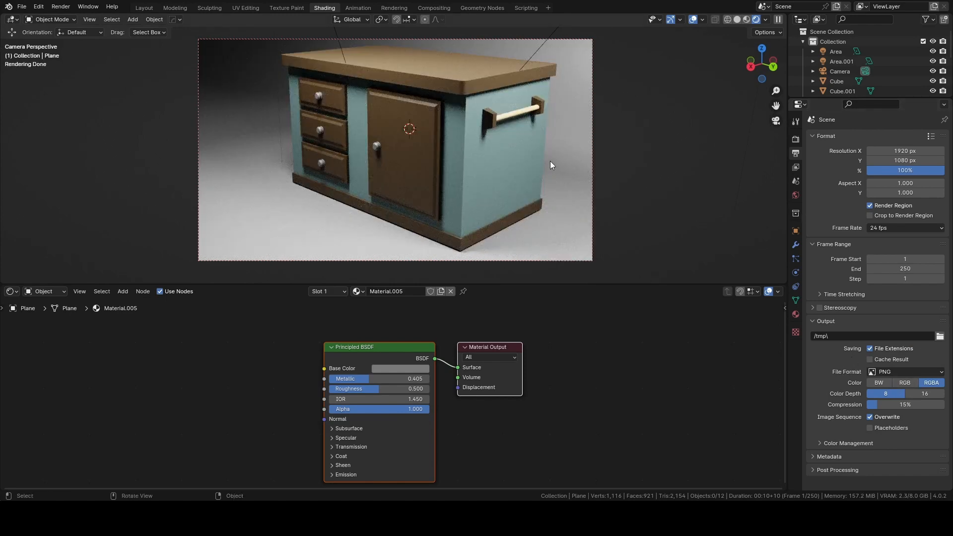
left_click(61, 7)
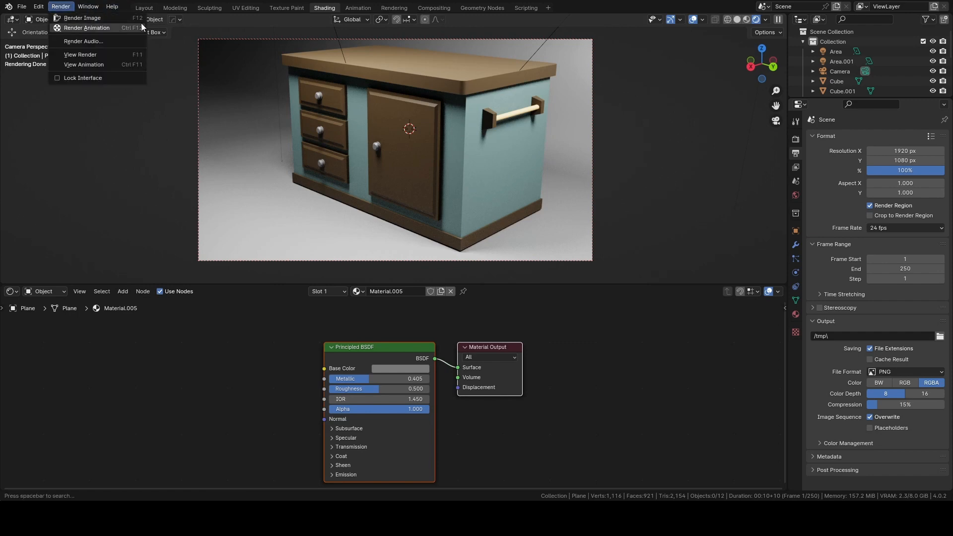
left_click(109, 18)
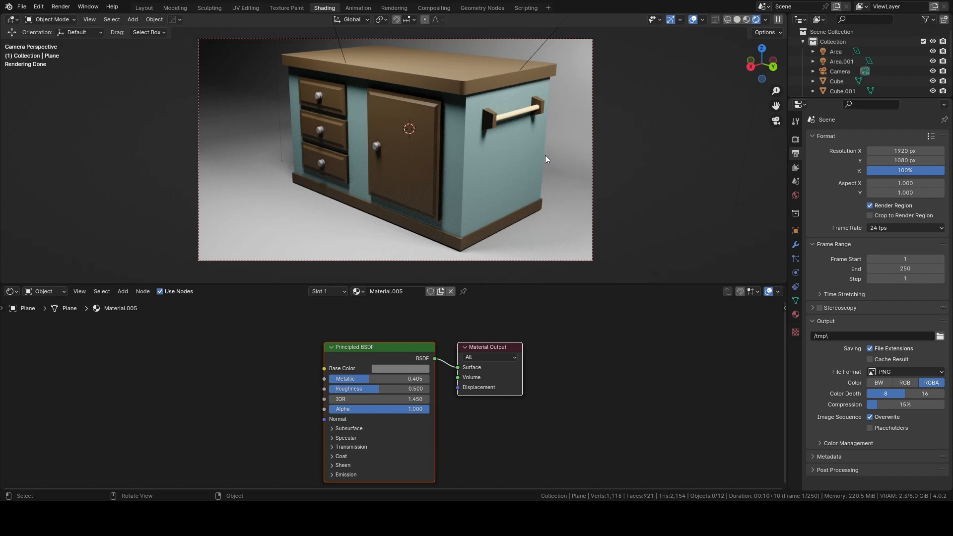
Switch to the Layout workspace and inspect the finished island's drawers, door and towel bar from several angles.
left_click(144, 8)
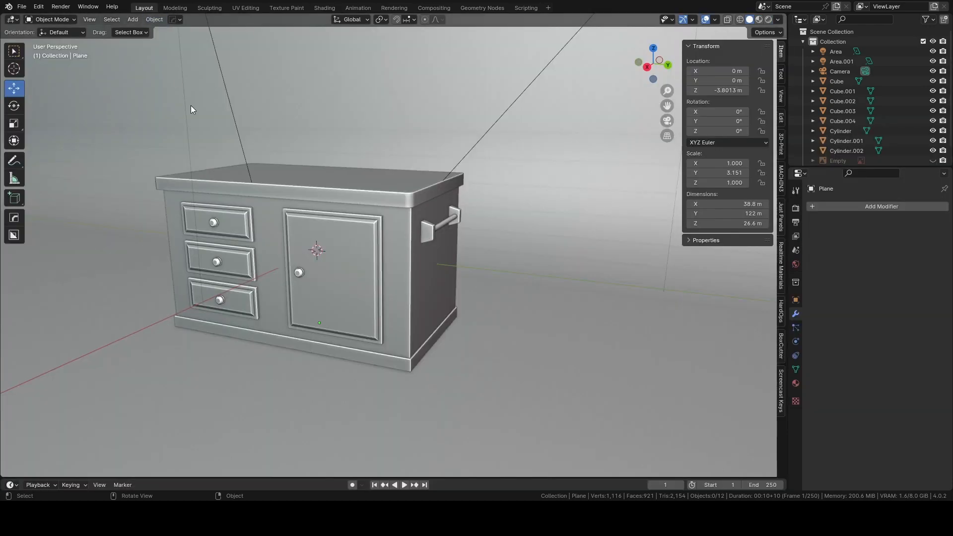
middle_click_drag(190, 105, 386, 176)
scroll(335, 162, "up", 3)
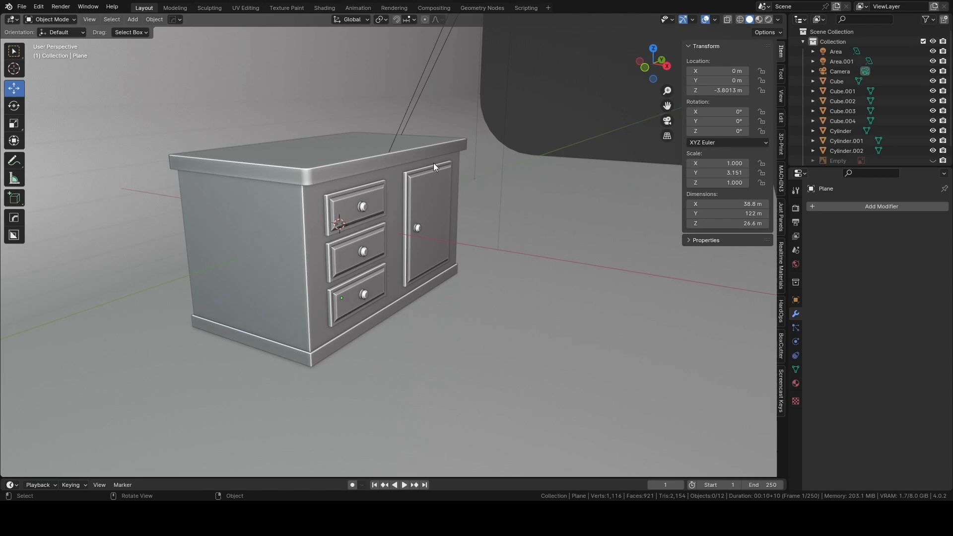
middle_click_drag(434, 167, 341, 199)
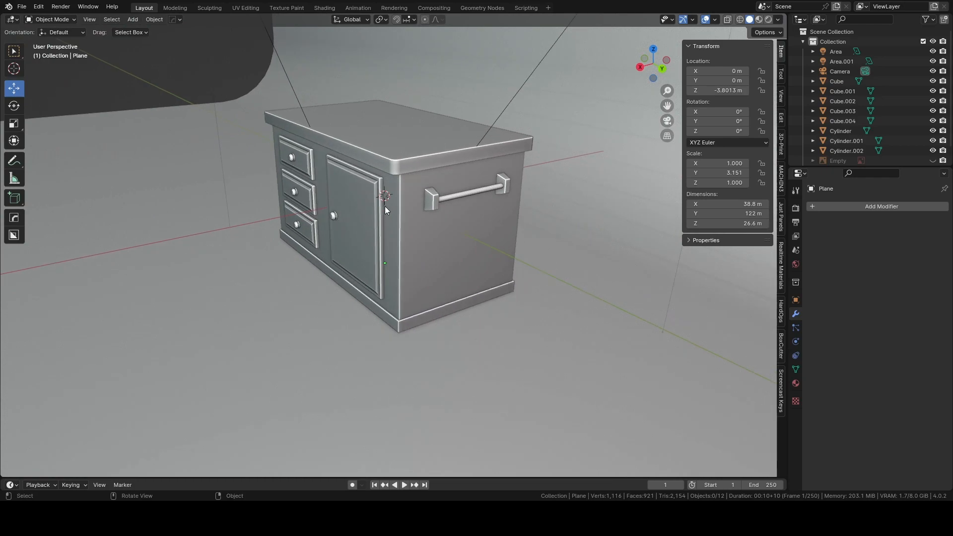
left_click(416, 215)
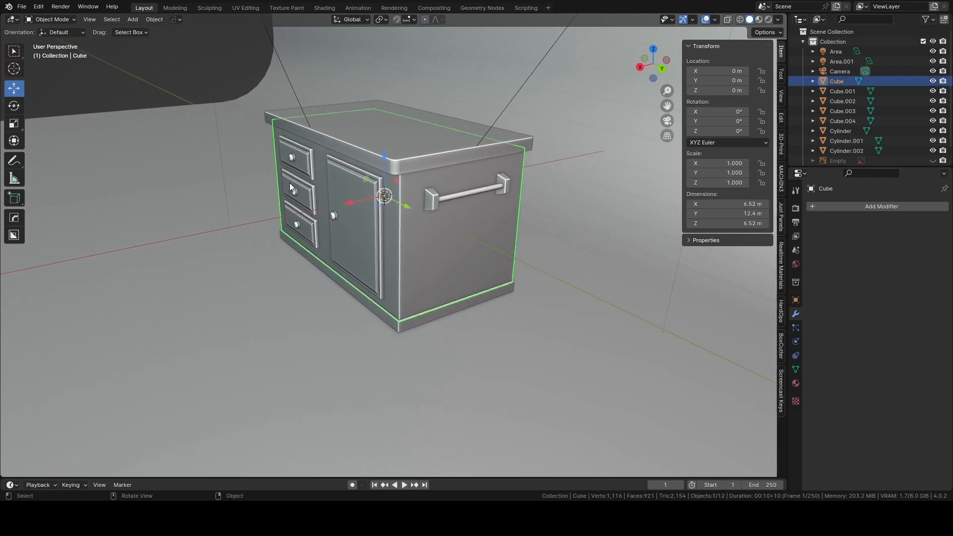
left_click(195, 90)
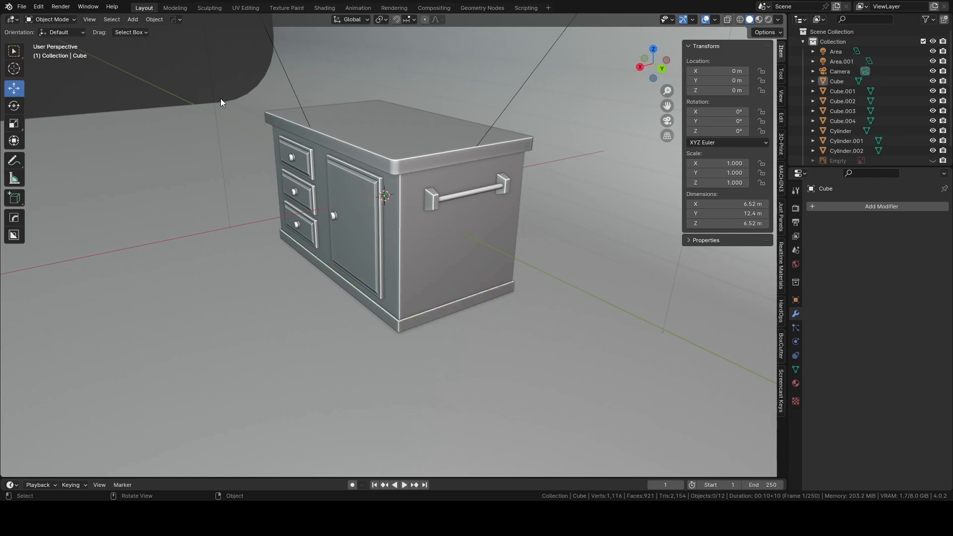